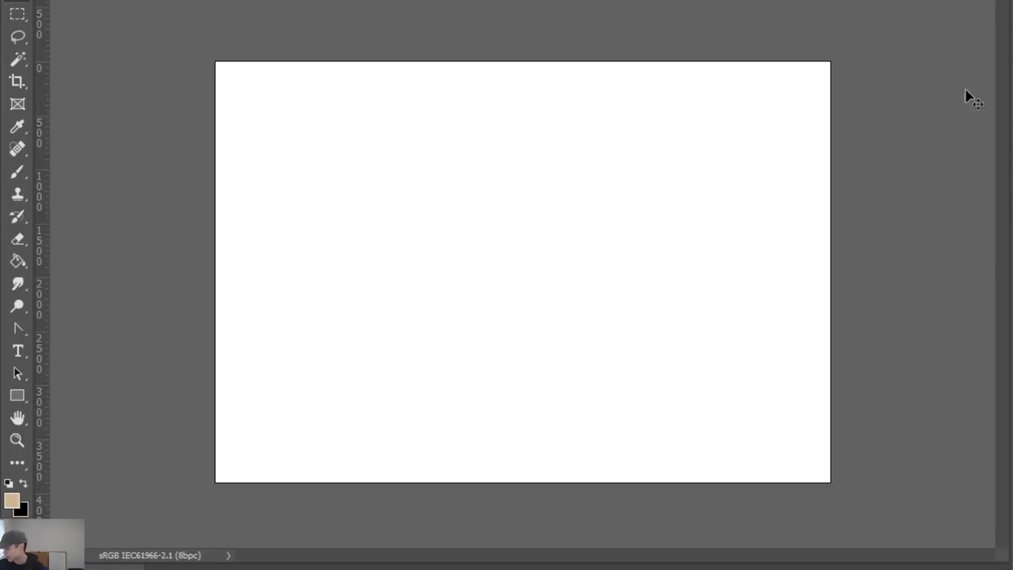
Set up the Brush tool with a preset for sketching and reset the colours to a black foreground and white background
key(z)
click(510, 220)
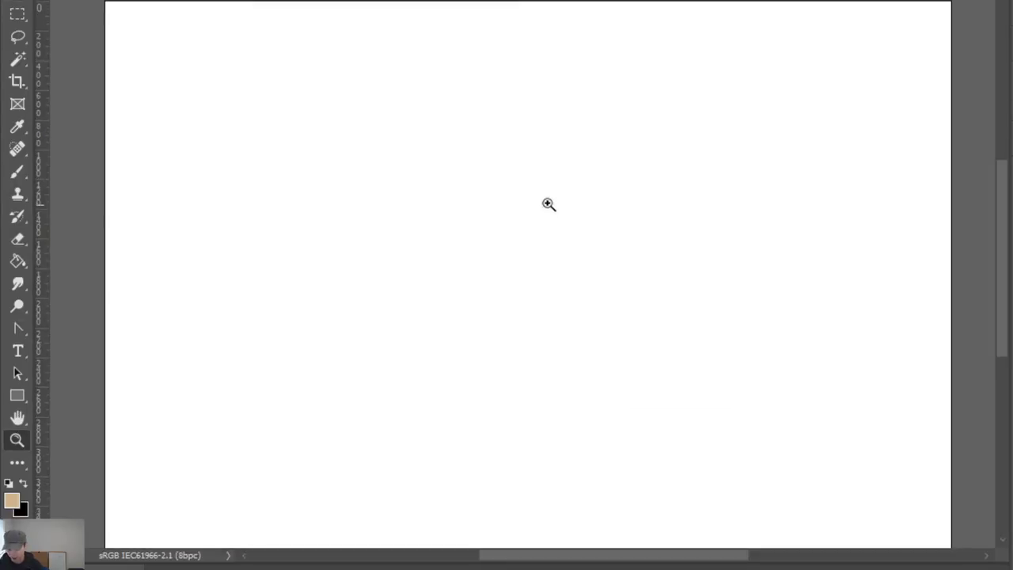
key(b)
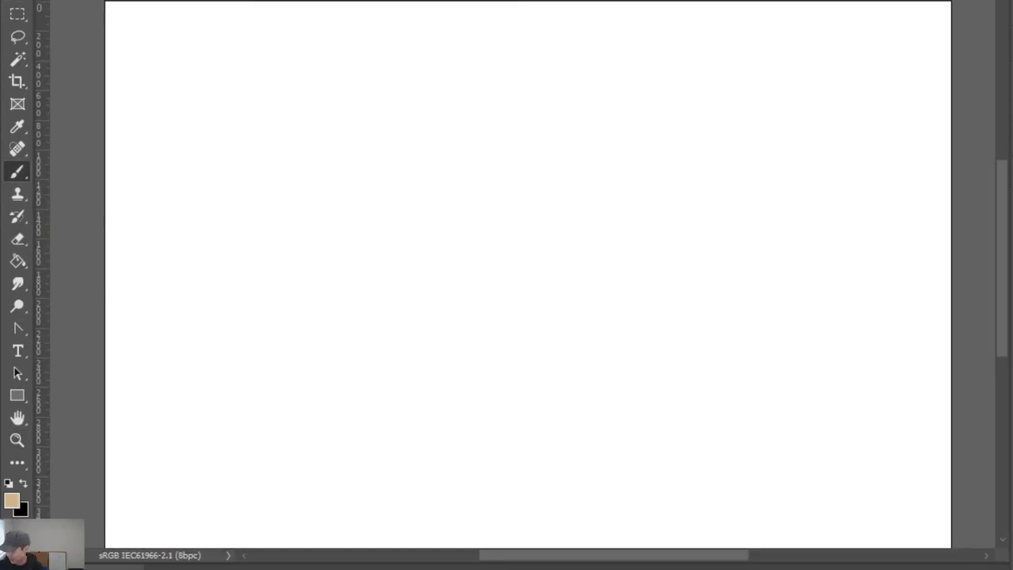
right_click(491, 141)
click(505, 225)
key(d)
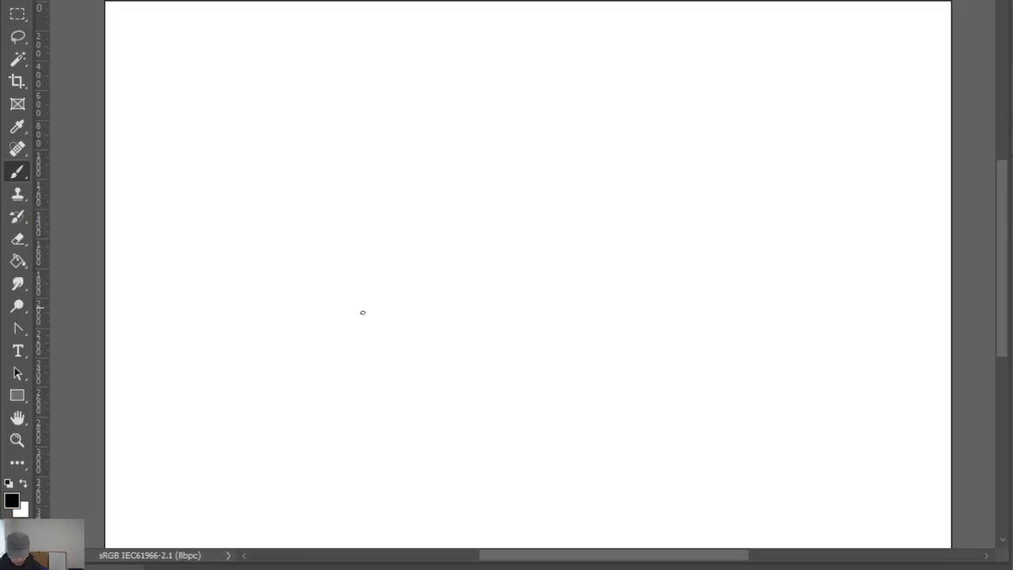
key(z)
click(413, 219)
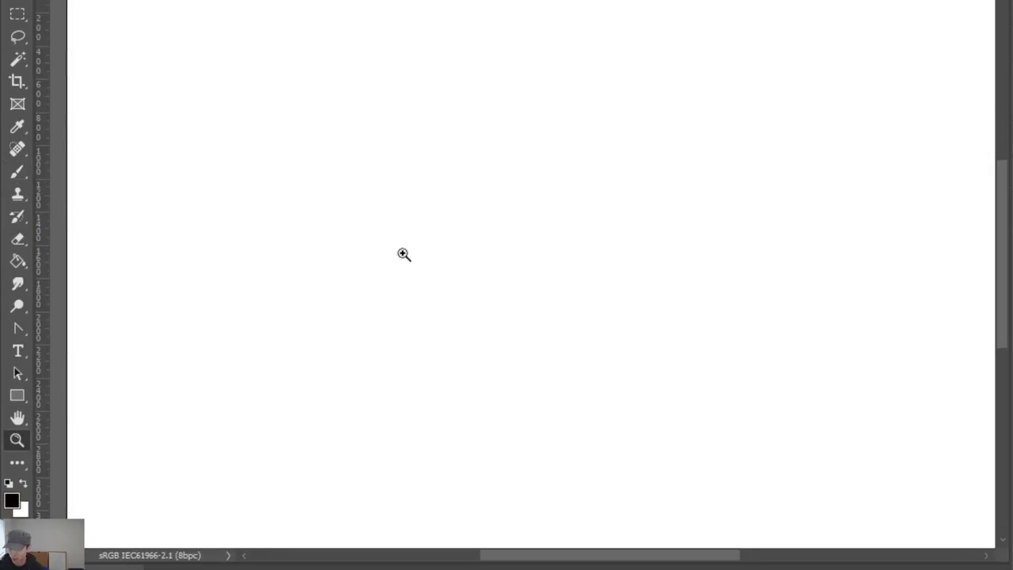
key(b)
drag(486, 230, 601, 271)
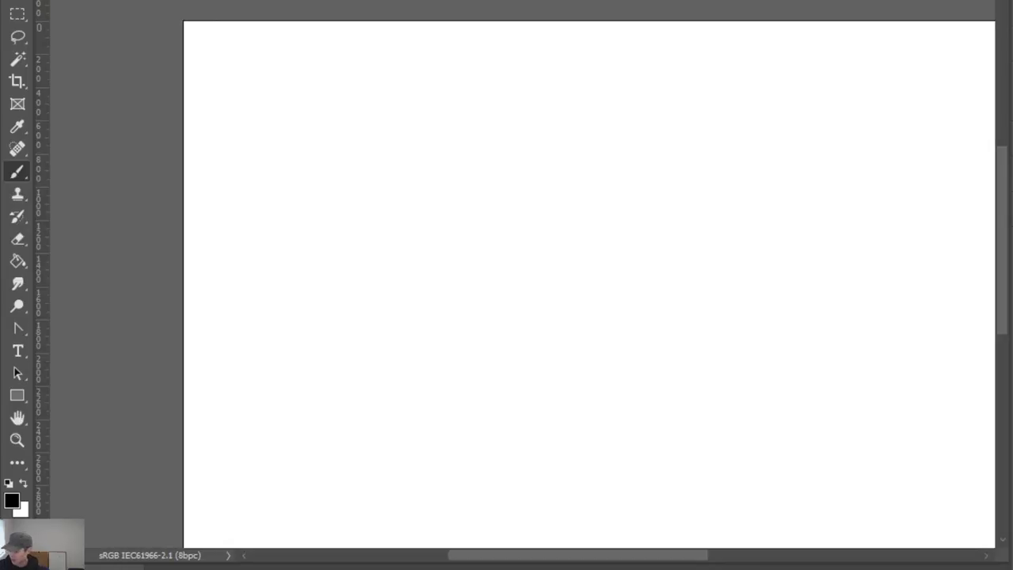
key(z)
drag(550, 205, 574, 257)
key(space)
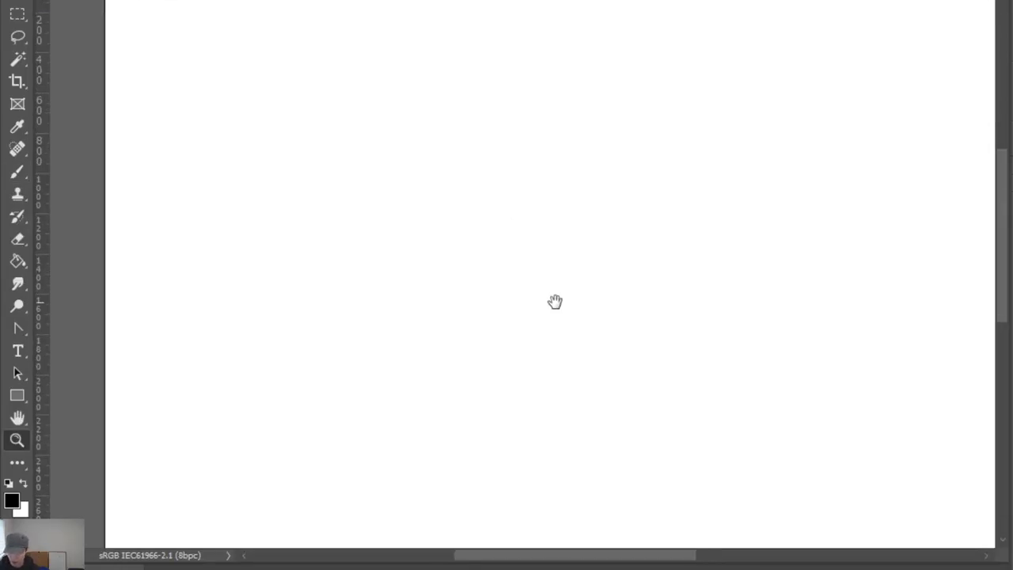
drag(555, 302, 526, 237)
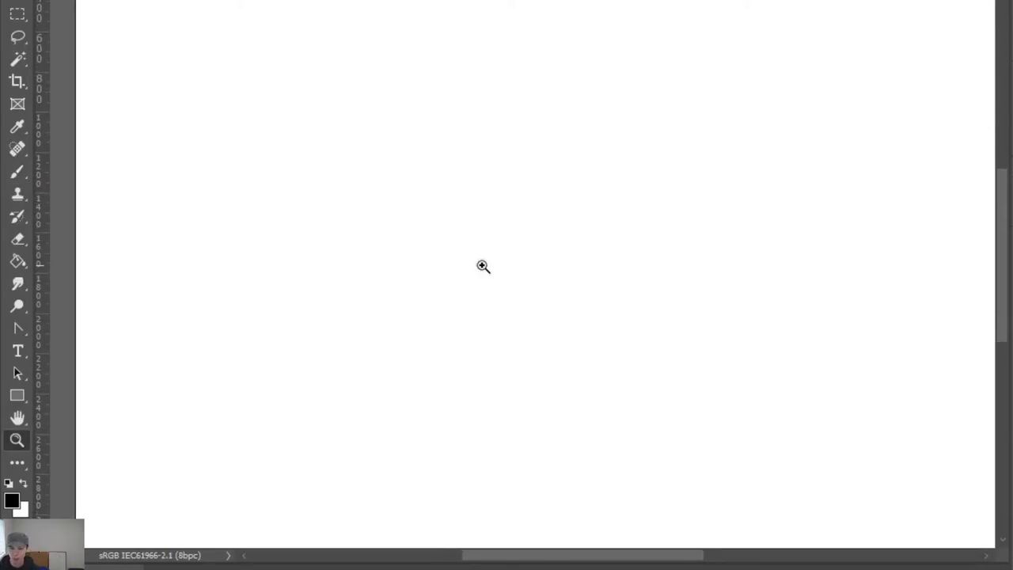
scroll(518, 240, down, 2)
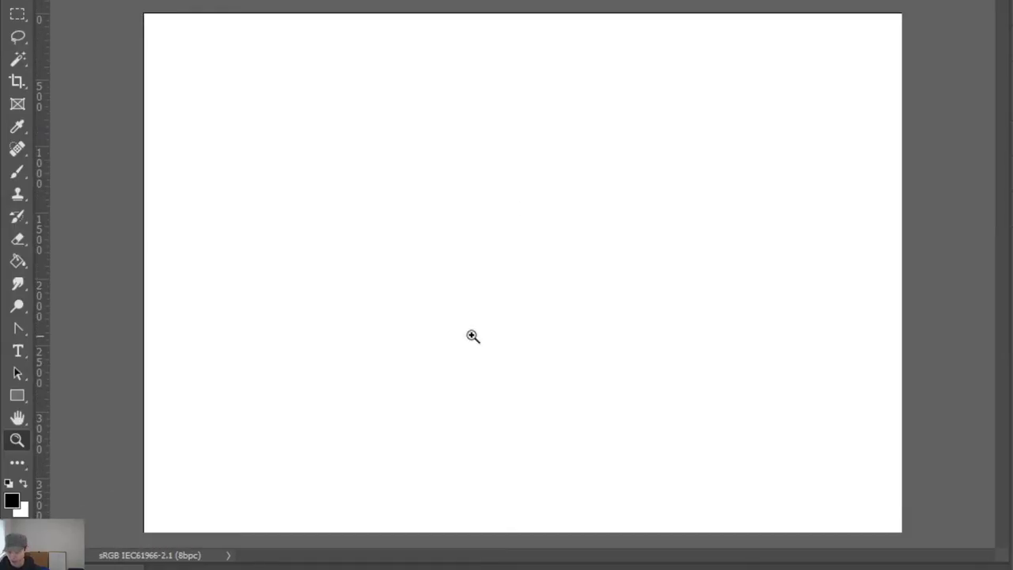
click(479, 277)
key(b)
mouse_move(364, 185)
mouse_down()
mouse_move(412, 164)
mouse_move(567, 187)
mouse_up()
key(ctrl+z)
mouse_move(317, 195)
mouse_down()
mouse_move(541, 124)
mouse_move(556, 172)
mouse_up()
key(ctrl+z)
drag(386, 164, 590, 127)
key(ctrl+z)
drag(422, 154, 528, 134)
key(ctrl+z)
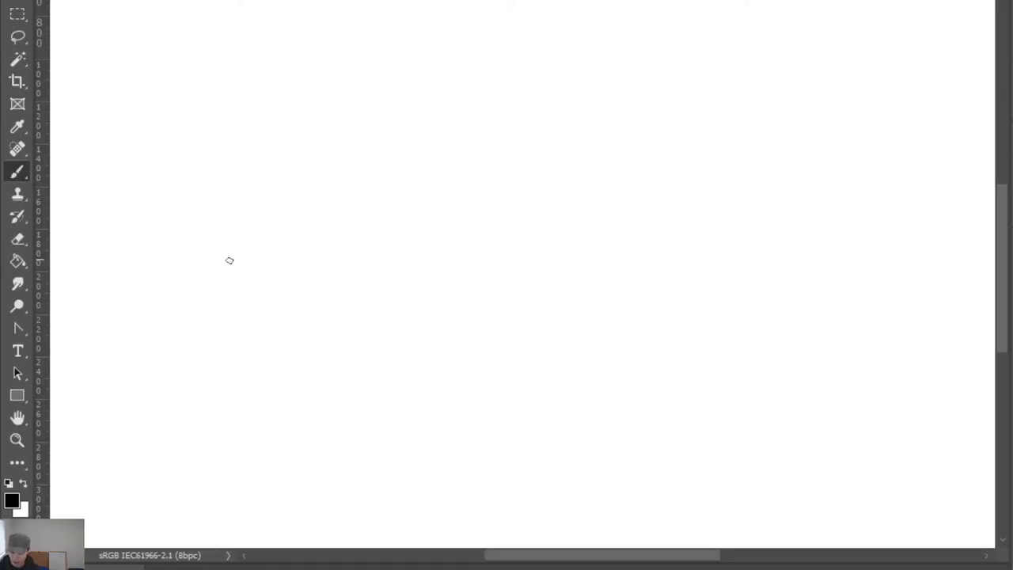
Sketch a freehand circle from several overlapping arcs on the right half of the blank canvas, erasing and redrawing uneven parts
key(z)
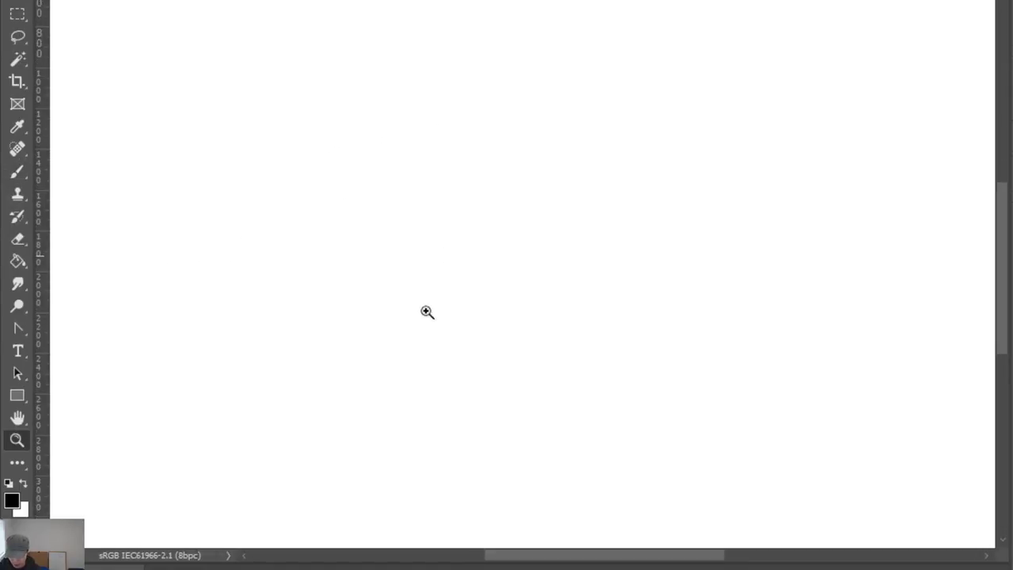
key(b)
mouse_move(663, 163)
mouse_down()
mouse_move(604, 203)
mouse_move(634, 328)
mouse_up()
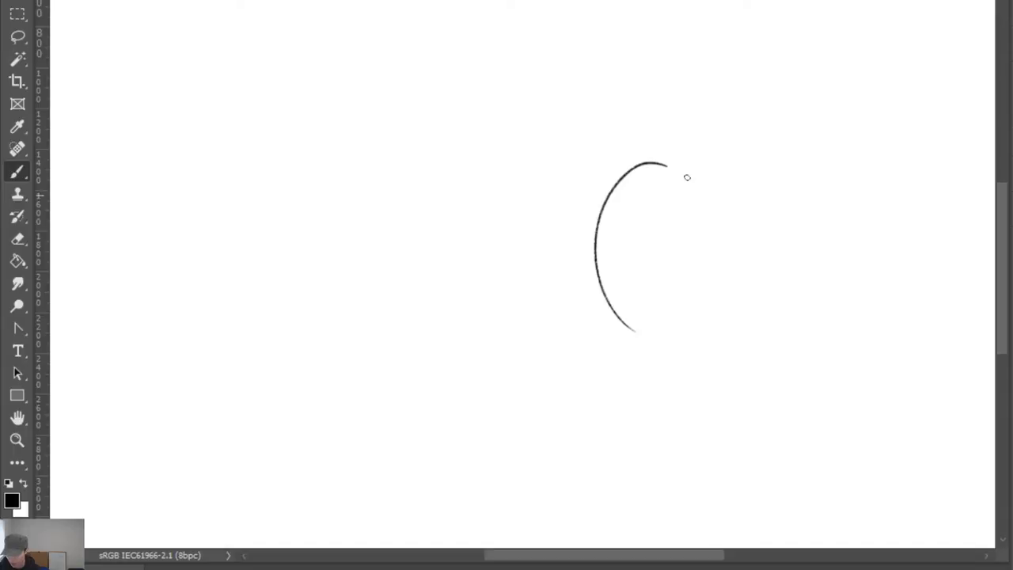
key(ctrl+z)
mouse_move(695, 162)
mouse_down()
mouse_move(649, 287)
mouse_move(756, 181)
mouse_move(768, 277)
mouse_up()
key(ctrl+z)
key(ctrl+z)
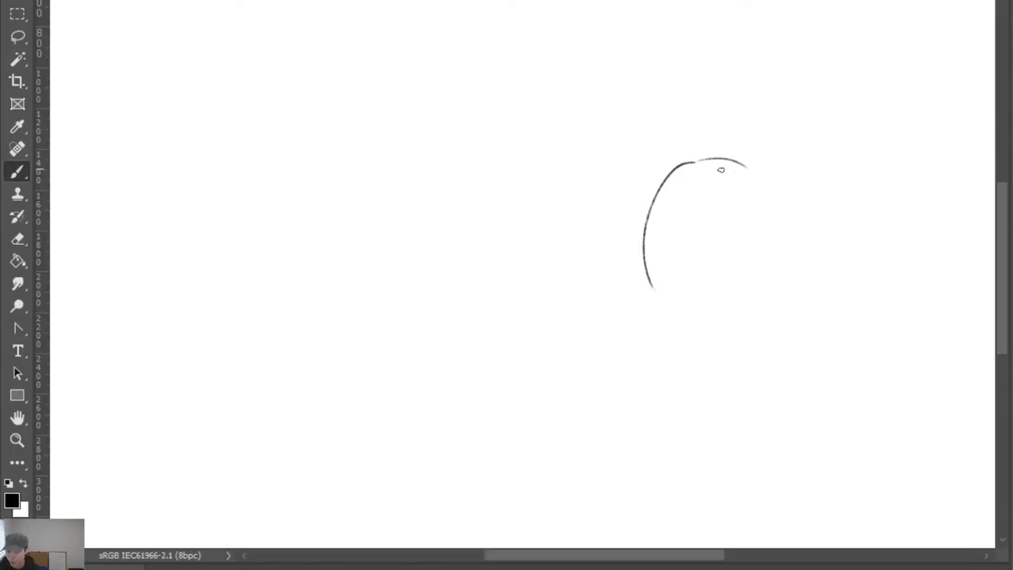
key(e)
mouse_move(686, 158)
mouse_down()
mouse_move(731, 163)
mouse_move(716, 157)
mouse_move(664, 302)
mouse_move(671, 297)
mouse_up()
key(b)
drag(757, 168, 776, 202)
mouse_move(774, 187)
mouse_down()
mouse_move(784, 252)
mouse_move(781, 192)
mouse_move(764, 294)
mouse_up()
mouse_move(675, 290)
mouse_down()
mouse_move(733, 308)
mouse_move(671, 294)
mouse_move(759, 291)
mouse_up()
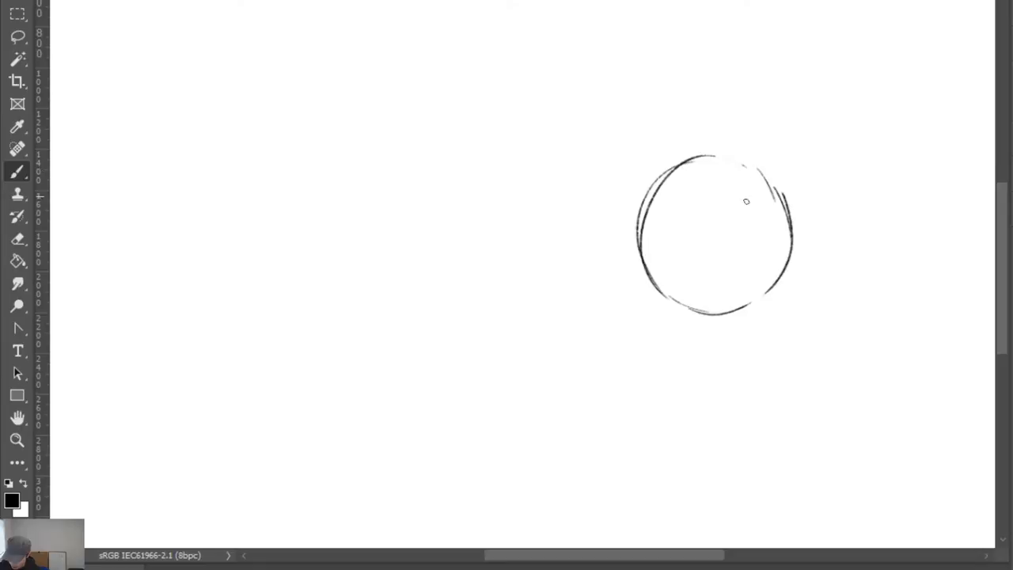
Add curved contour strokes inside the circle to suggest a rounded nose cone, and reinforce its upper-right edge
mouse_move(754, 213)
mouse_down()
mouse_move(763, 222)
mouse_move(730, 242)
mouse_up()
key(ctrl+z)
key(ctrl+z)
mouse_move(733, 221)
mouse_down()
mouse_move(717, 265)
mouse_move(739, 276)
mouse_up()
key(ctrl+z)
drag(678, 229, 725, 287)
mouse_move(663, 255)
mouse_down()
mouse_move(689, 265)
mouse_move(708, 301)
mouse_up()
drag(763, 168, 774, 191)
drag(721, 155, 772, 194)
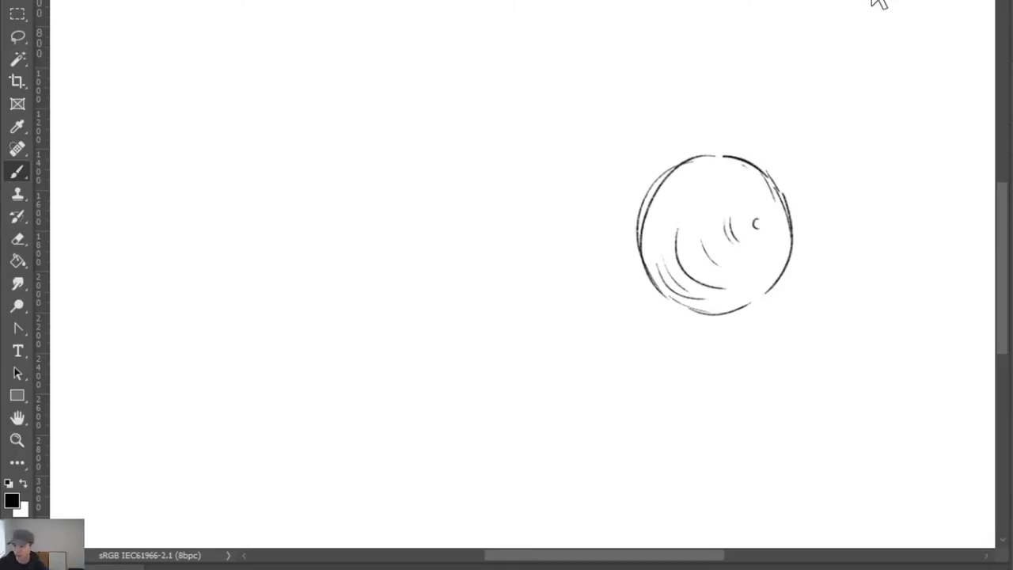
Sketch two propeller blades on the circle, a looped one at the upper right and one below it
key(z)
drag(785, 169, 771, 171)
key(b)
key(ctrl+z)
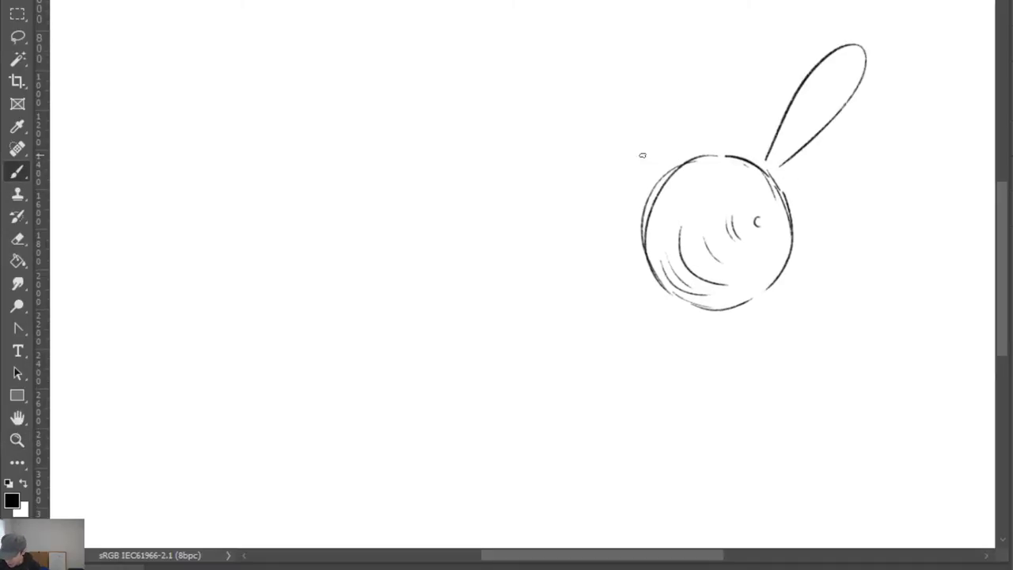
mouse_move(643, 160)
mouse_down()
mouse_move(490, 129)
mouse_move(586, 163)
mouse_up()
key(ctrl+z)
mouse_move(737, 350)
mouse_down()
mouse_move(739, 414)
mouse_move(789, 423)
mouse_up()
drag(751, 317, 774, 368)
Try a third propeller blade at the upper left of the circle and undo it
drag(636, 162, 616, 173)
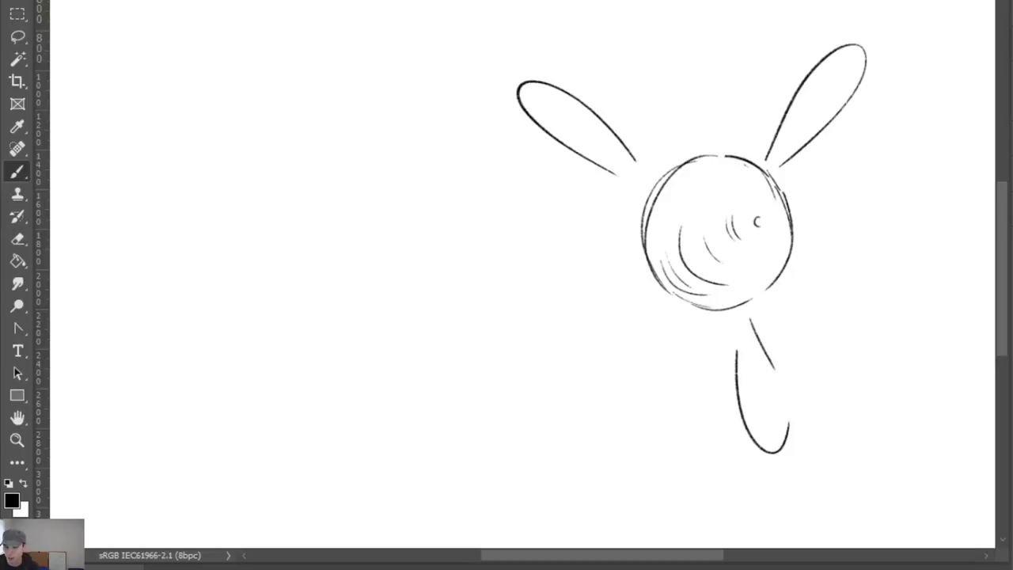
key(ctrl+z)
key(p)
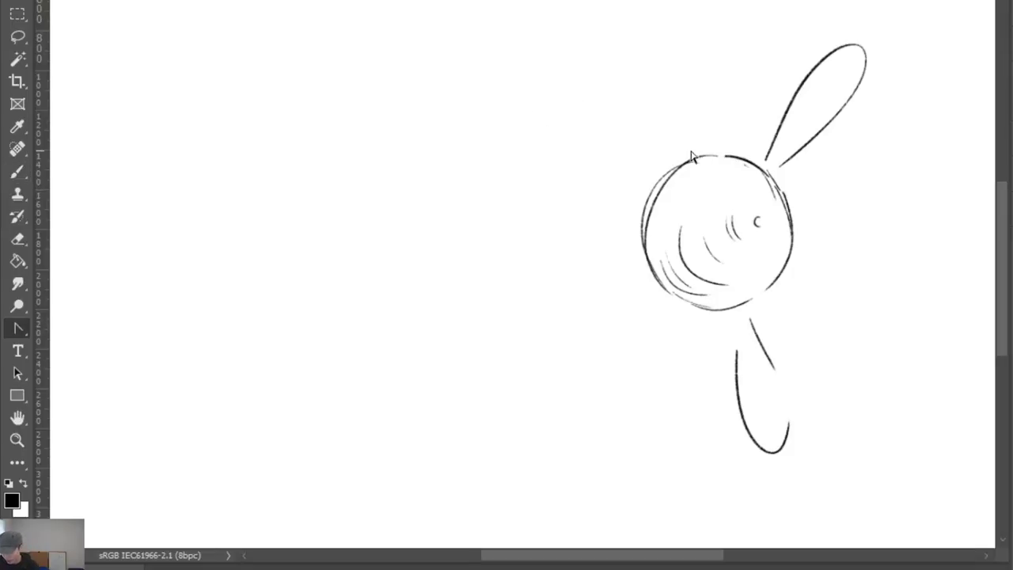
key(b)
mouse_move(640, 157)
mouse_down()
mouse_move(626, 195)
mouse_move(630, 335)
mouse_up()
key(ctrl+z)
Sketch the engine cowling arcs beneath the circle and a tapering fuselage outline running back toward the left
mouse_move(652, 376)
mouse_down()
mouse_move(728, 368)
mouse_move(733, 357)
mouse_up()
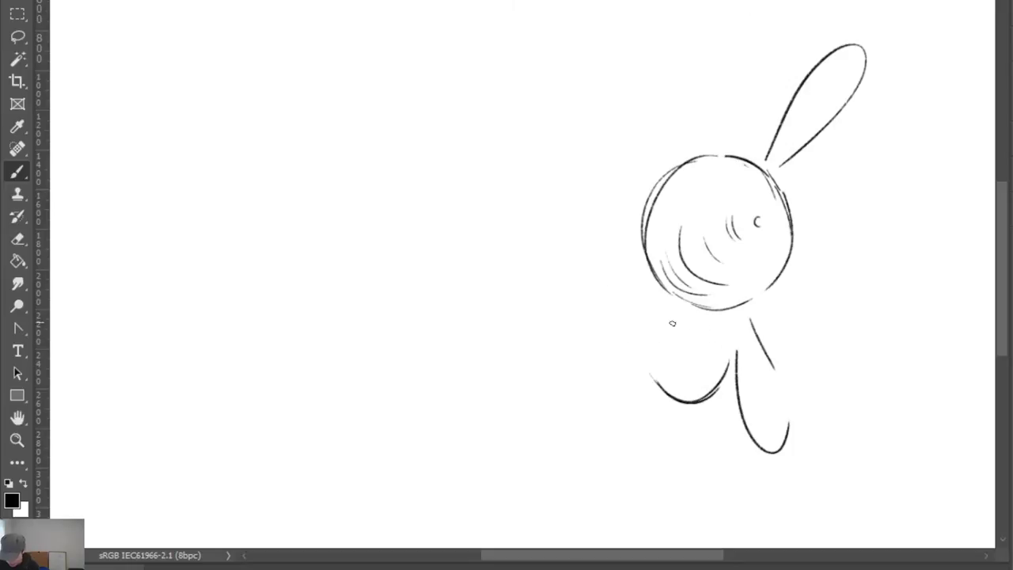
drag(674, 325, 735, 319)
mouse_move(768, 286)
mouse_down()
mouse_move(708, 325)
mouse_move(664, 314)
mouse_move(729, 316)
mouse_up()
drag(638, 164, 618, 175)
mouse_move(708, 149)
mouse_down()
mouse_move(532, 240)
mouse_move(535, 295)
mouse_up()
drag(545, 252, 578, 307)
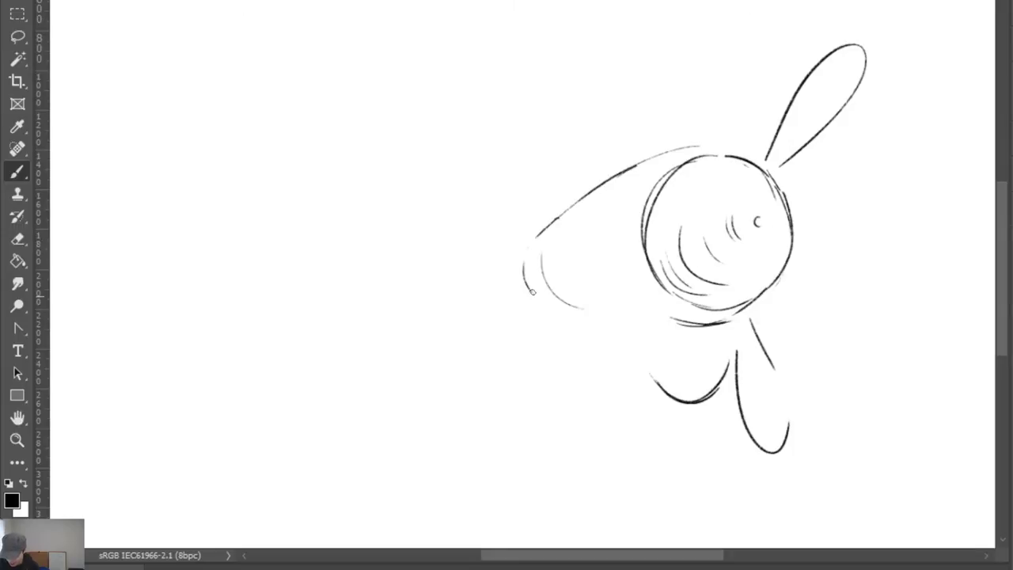
Try a slim propeller blade on the right of the circle, and clear the whole sketch from the canvas
mouse_move(467, 289)
mouse_down()
mouse_move(340, 324)
mouse_move(570, 304)
mouse_up()
key(ctrl+z)
mouse_move(766, 299)
mouse_down()
mouse_move(889, 287)
mouse_move(806, 286)
mouse_up()
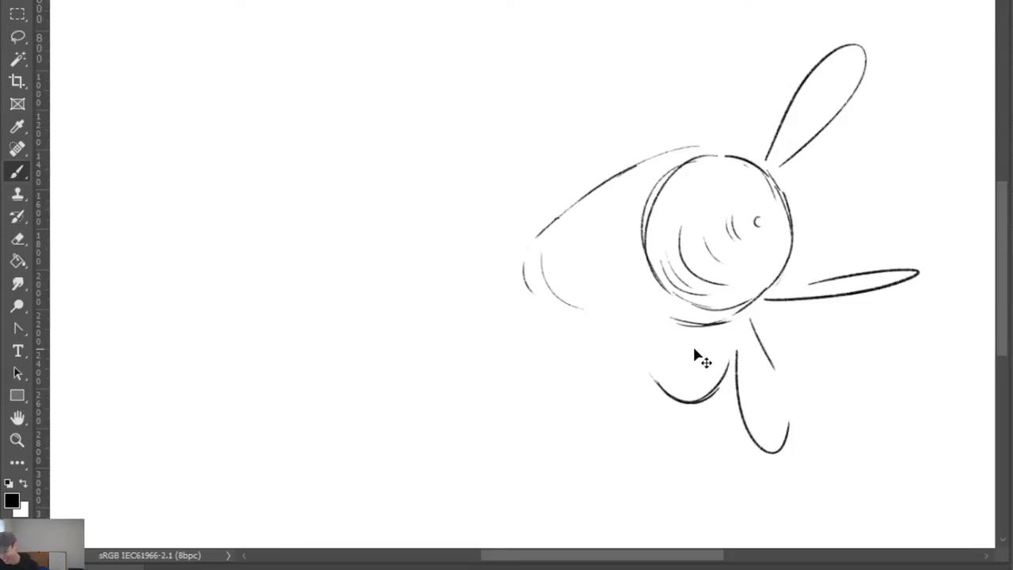
key(ctrl+z)
key(Delete)
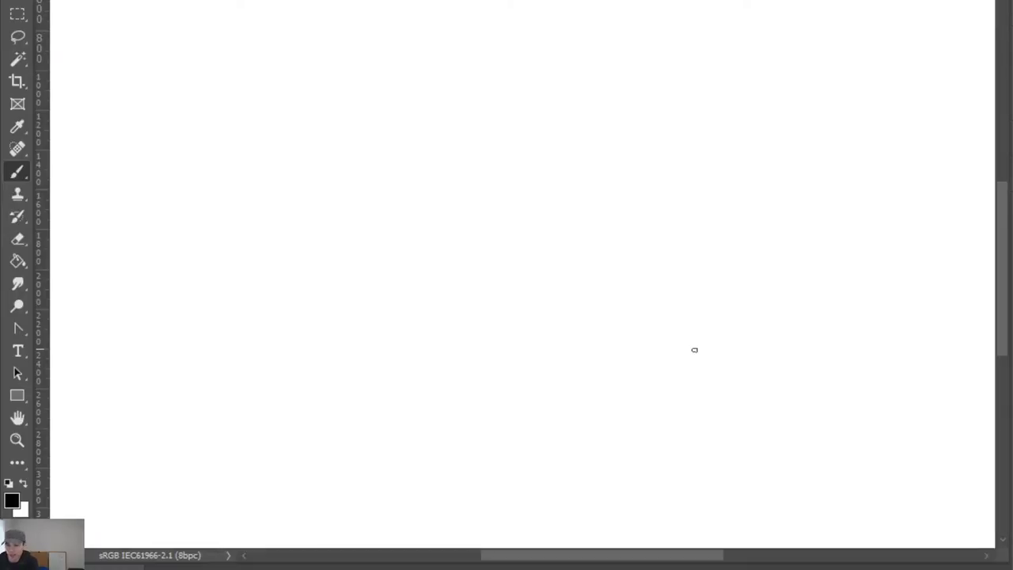
drag(447, 188, 547, 150)
key(ctrl+z)
drag(397, 202, 475, 161)
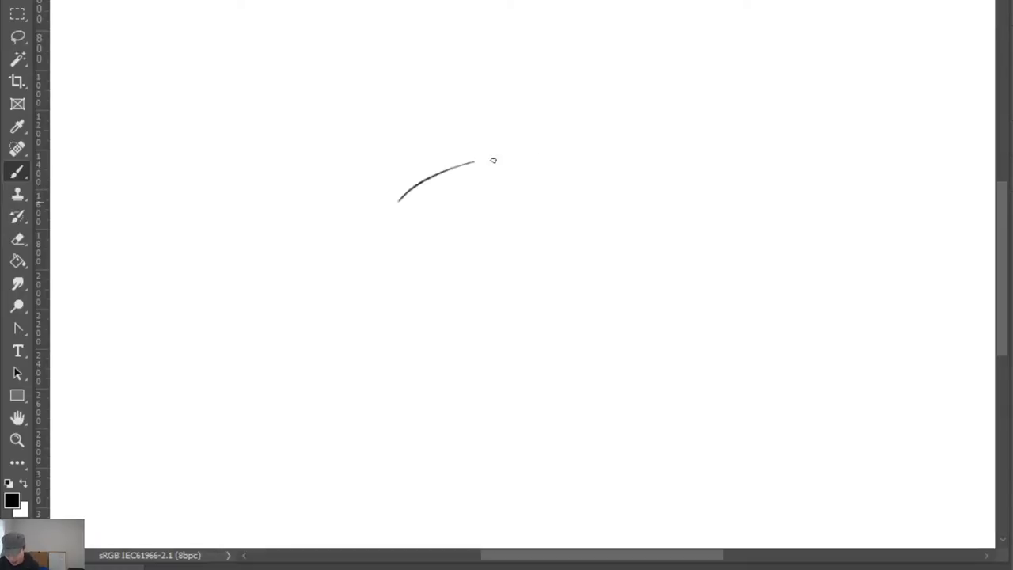
key(ctrl+z)
mouse_move(454, 226)
mouse_down()
mouse_move(403, 248)
mouse_move(417, 248)
mouse_up()
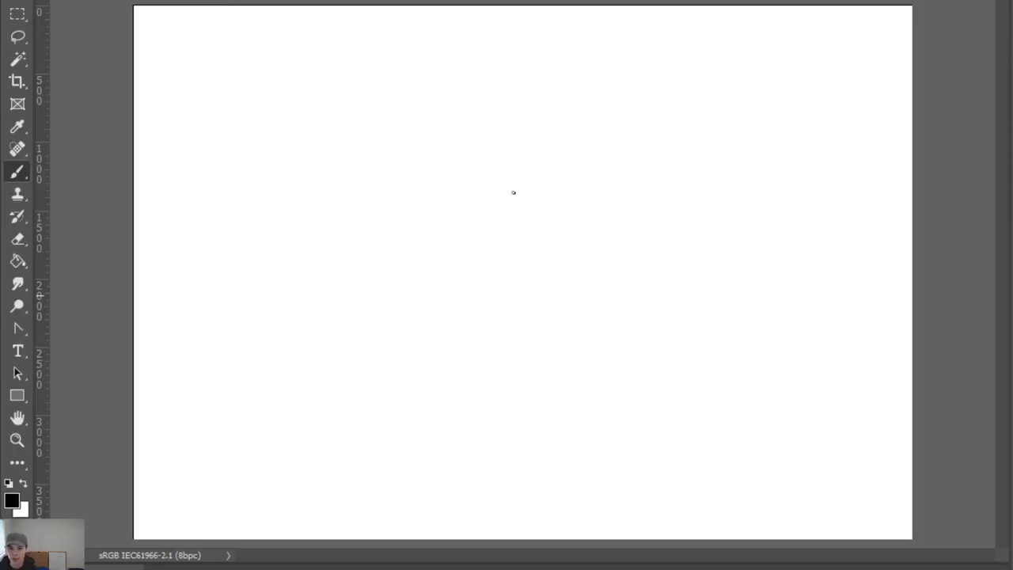
Sketch a side-view nose cone facing left, closed by a double vertical line, with propeller blades above and below
key(e)
key(b)
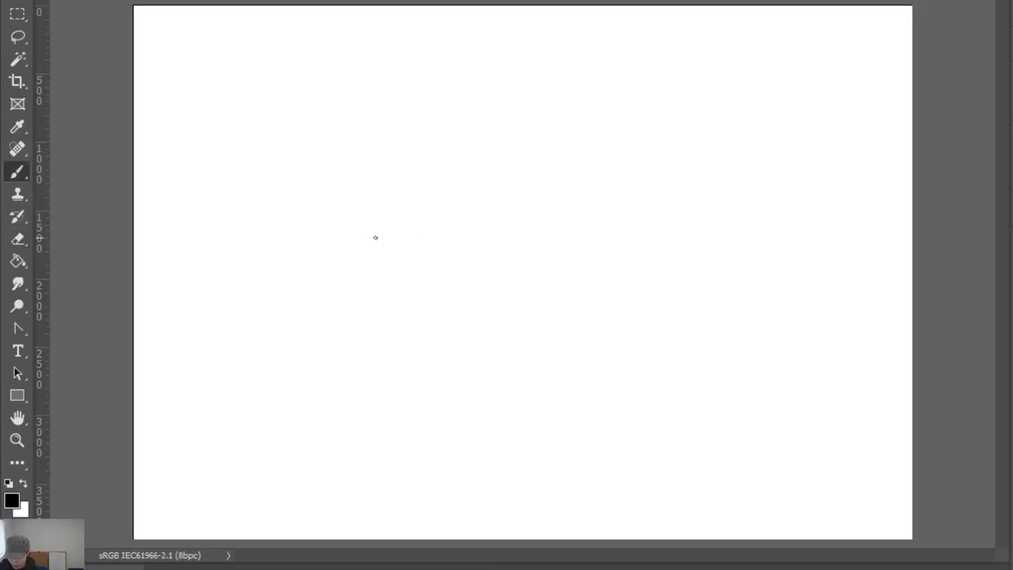
mouse_move(373, 231)
mouse_down()
mouse_move(456, 183)
mouse_move(436, 192)
mouse_up()
key(ctrl+z)
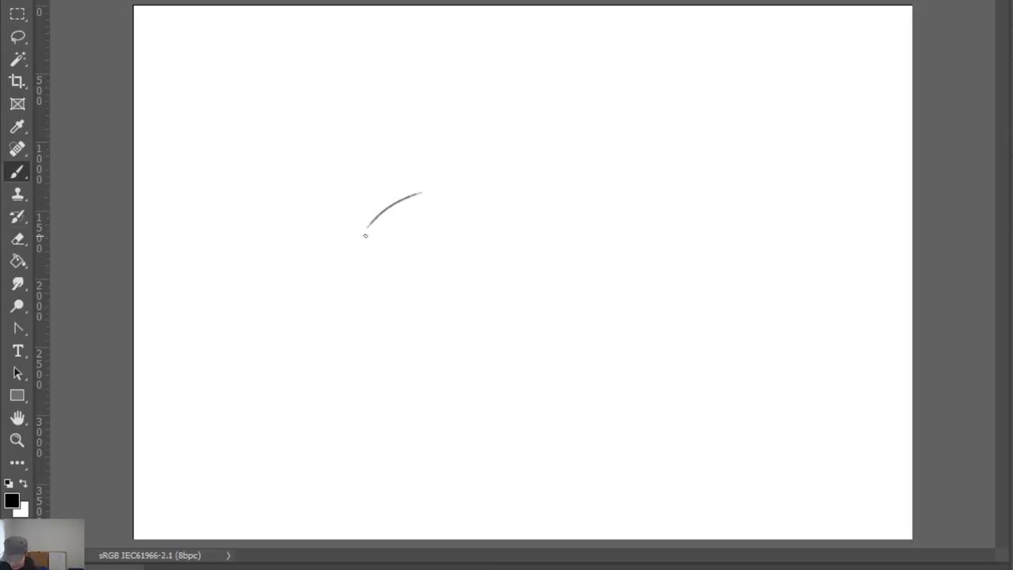
mouse_move(365, 235)
mouse_down()
mouse_move(396, 273)
mouse_move(413, 275)
mouse_up()
drag(424, 188, 426, 281)
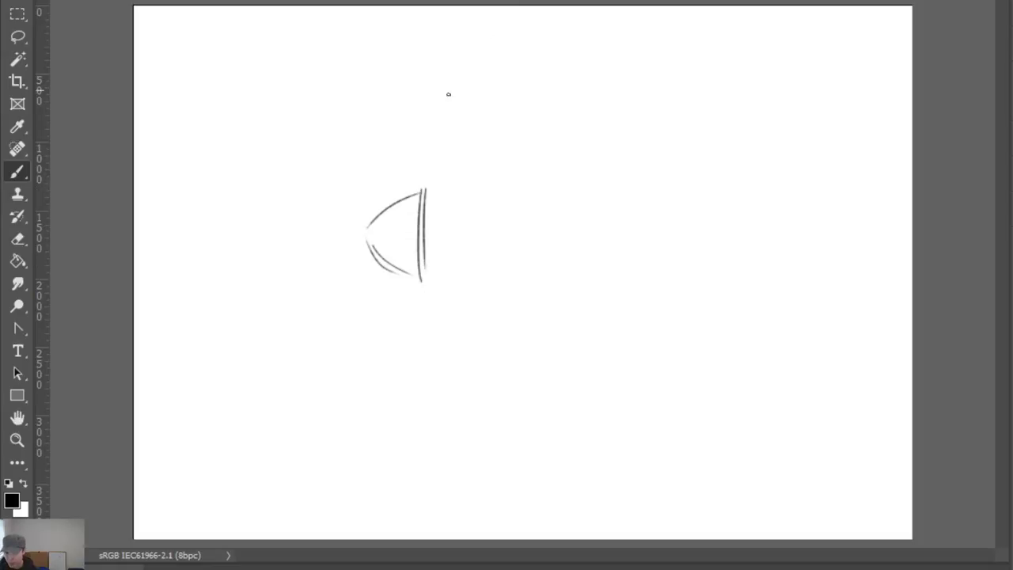
drag(426, 159, 425, 186)
mouse_move(421, 281)
mouse_down()
mouse_move(425, 346)
mouse_move(427, 315)
mouse_up()
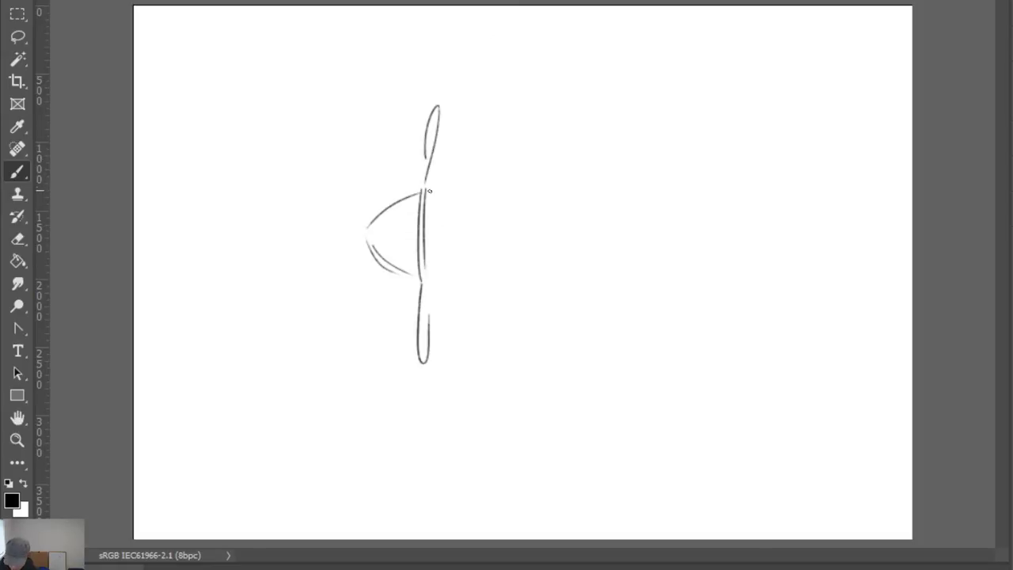
Sketch the fuselage's upper edge behind the propeller and the stepped, curved underside of the engine cowling
drag(429, 190, 527, 178)
key(ctrl+z)
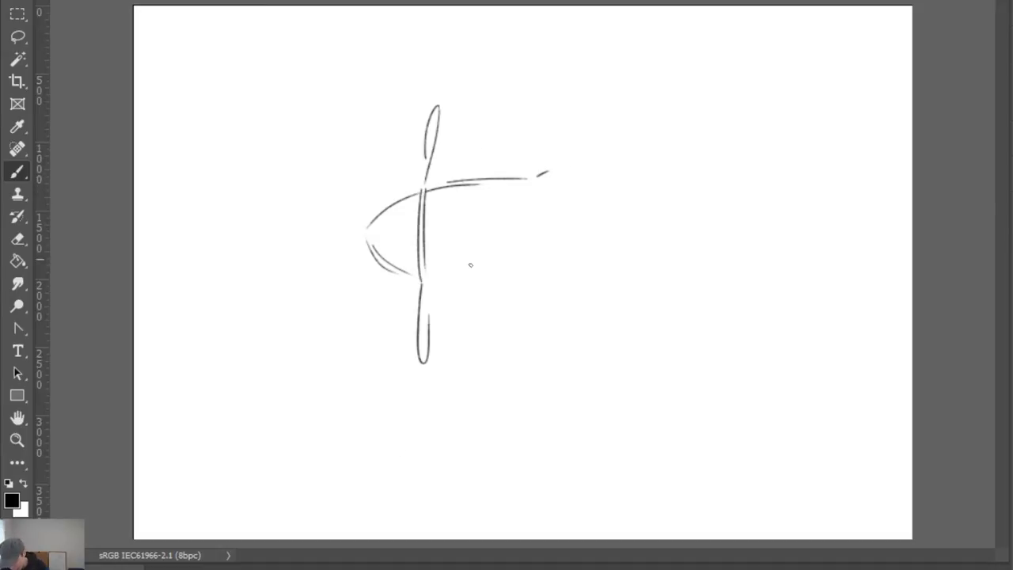
mouse_move(421, 278)
mouse_down()
mouse_move(494, 301)
mouse_move(478, 317)
mouse_move(509, 327)
mouse_up()
key(ctrl+z)
key(ctrl+z)
mouse_move(456, 291)
mouse_down()
mouse_move(486, 323)
mouse_move(647, 331)
mouse_up()
key(ctrl+z)
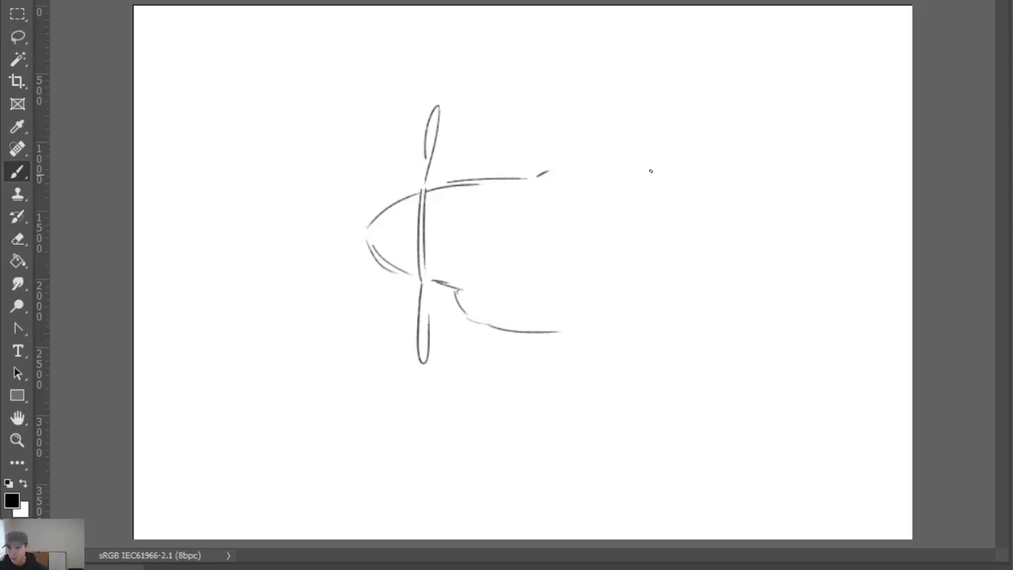
Sketch the curved windshield above the fuselage and the pilot's head with dark eyes behind it
mouse_move(444, 178)
mouse_down()
mouse_move(524, 177)
mouse_move(574, 147)
mouse_move(580, 173)
mouse_move(651, 203)
mouse_move(583, 182)
mouse_move(600, 201)
mouse_move(633, 203)
mouse_up()
mouse_move(539, 173)
mouse_down()
mouse_move(577, 150)
mouse_move(584, 178)
mouse_move(625, 151)
mouse_move(670, 177)
mouse_up()
drag(600, 159, 644, 160)
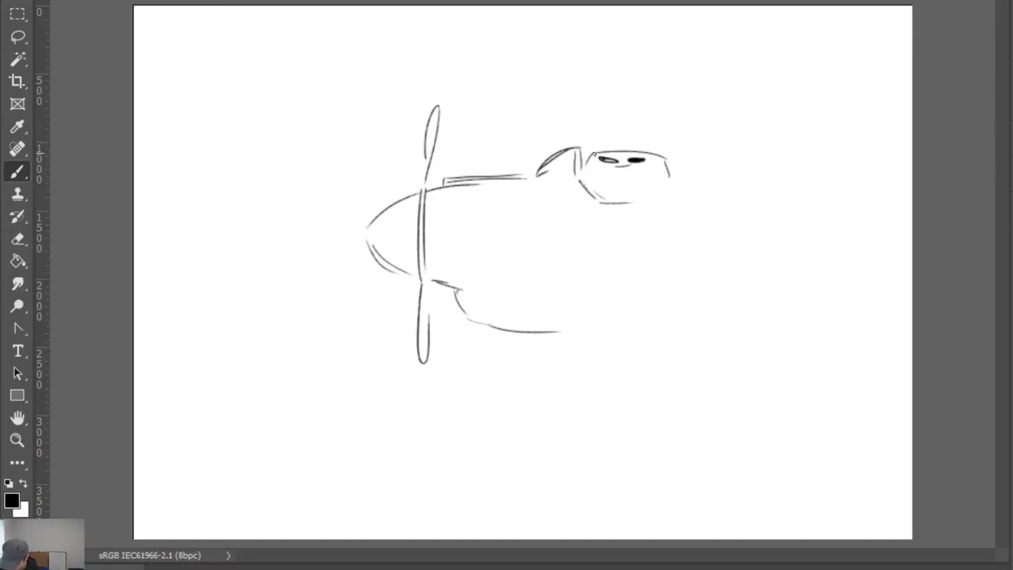
Refine the pilot's head as an animal face with small round ears, a cap band and round goggles
mouse_move(638, 150)
mouse_down()
mouse_move(595, 147)
mouse_move(632, 174)
mouse_move(648, 172)
mouse_up()
mouse_move(626, 152)
mouse_down()
mouse_move(645, 150)
mouse_move(620, 137)
mouse_move(648, 137)
mouse_move(673, 157)
mouse_move(635, 141)
mouse_move(605, 157)
mouse_move(622, 146)
mouse_move(678, 165)
mouse_up()
key(ctrl+z)
key(ctrl+z)
key(ctrl+z)
key(ctrl+z)
drag(599, 151, 619, 156)
Sketch a scarf wrapped around the pilot's neck with two wavy tails streaming behind the head
key(ctrl+space)
drag(659, 192, 667, 190)
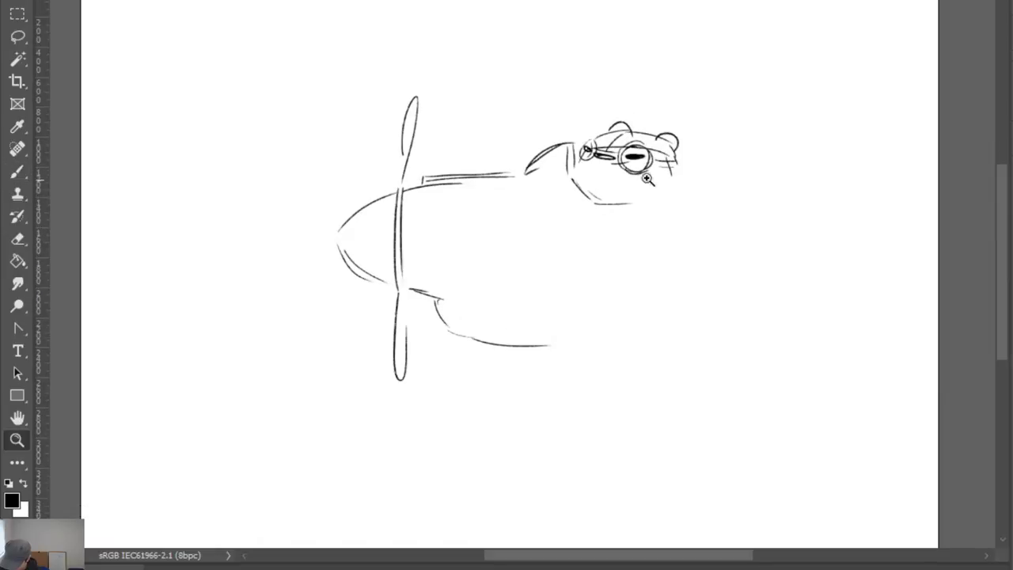
mouse_move(579, 169)
mouse_down()
mouse_move(583, 159)
mouse_move(668, 174)
mouse_move(643, 181)
mouse_up()
drag(593, 189, 645, 193)
mouse_move(604, 201)
mouse_down()
mouse_move(687, 176)
mouse_move(692, 188)
mouse_move(670, 173)
mouse_move(704, 157)
mouse_move(763, 152)
mouse_up()
mouse_move(694, 170)
mouse_down()
mouse_move(782, 168)
mouse_move(769, 174)
mouse_up()
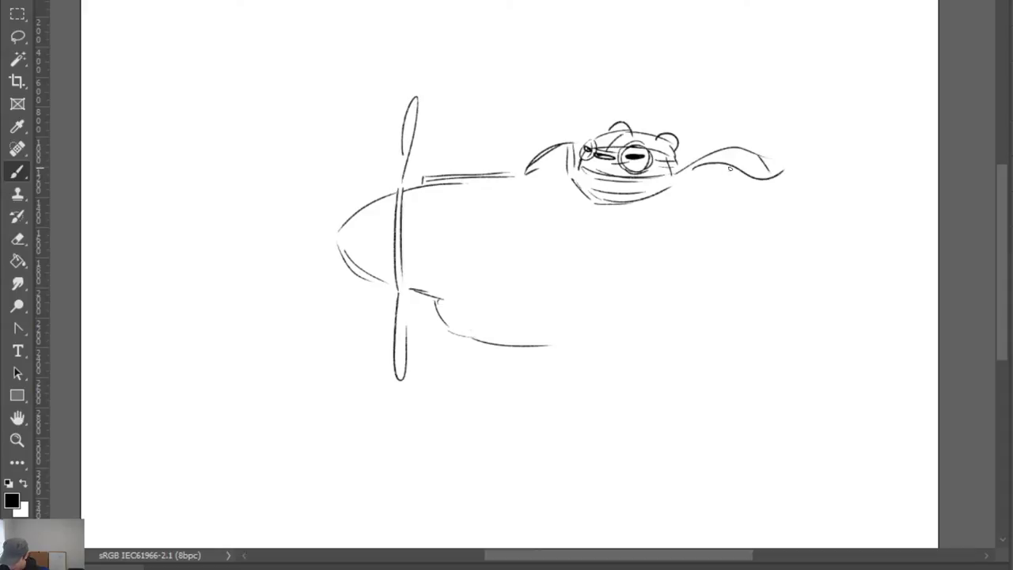
mouse_move(635, 169)
mouse_down()
mouse_move(682, 124)
mouse_move(672, 119)
mouse_move(686, 139)
mouse_move(628, 148)
mouse_move(668, 129)
mouse_move(687, 139)
mouse_move(674, 167)
mouse_up()
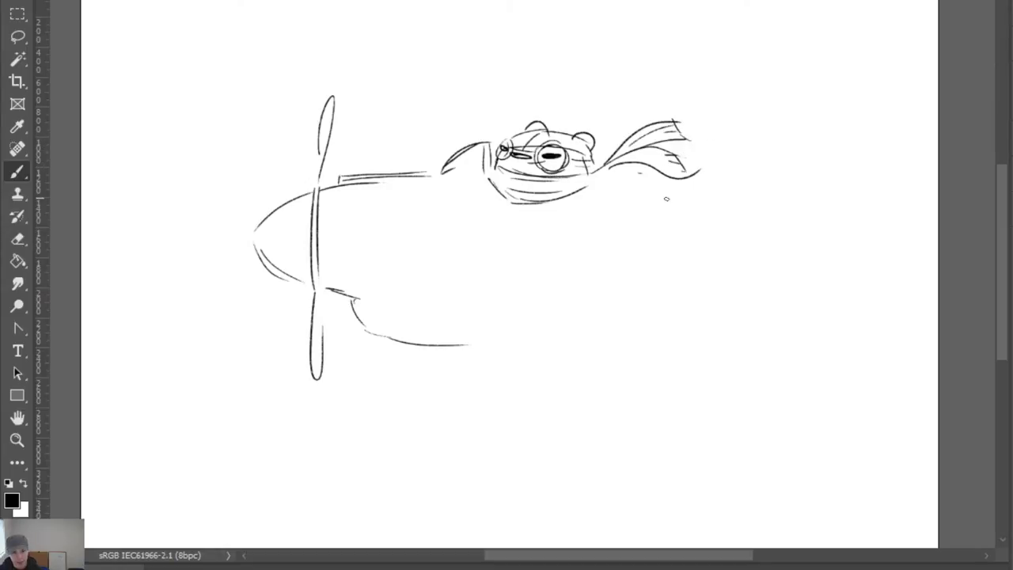
Erase the rounded lines beneath the pilot's head and redraw them as a nearly straight double cockpit edge
key(e)
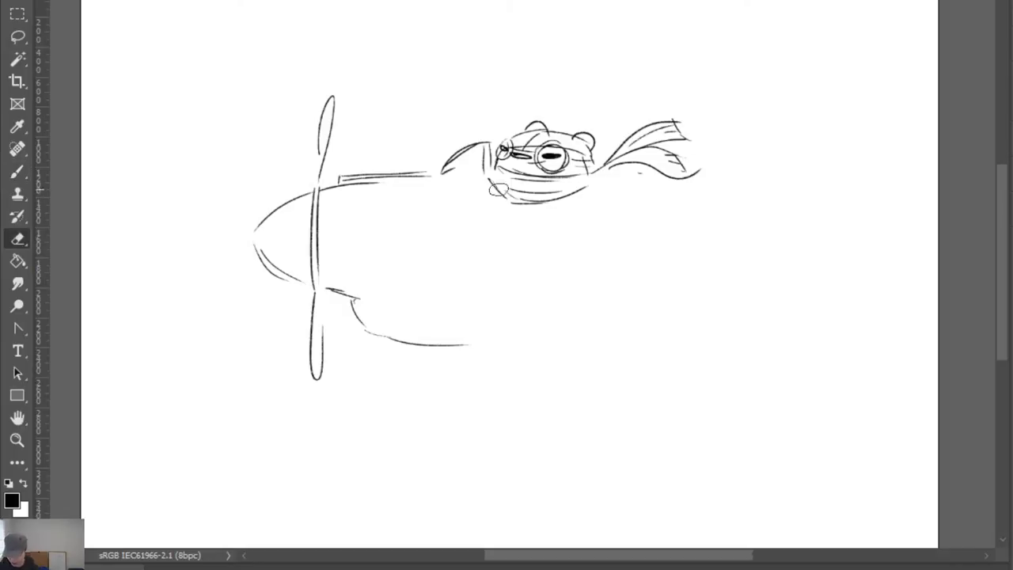
drag(515, 207, 599, 195)
key(b)
key(ctrl+z)
mouse_move(501, 194)
mouse_down()
mouse_move(584, 192)
mouse_move(520, 204)
mouse_move(559, 193)
mouse_move(538, 191)
mouse_move(520, 213)
mouse_move(565, 181)
mouse_move(529, 187)
mouse_move(604, 187)
mouse_up()
key(e)
key(b)
key(ctrl+z)
drag(505, 192, 604, 185)
key(ctrl+z)
key(ctrl+z)
key(ctrl+z)
mouse_move(492, 186)
mouse_down()
mouse_move(609, 187)
mouse_move(600, 186)
mouse_up()
key(e)
key(b)
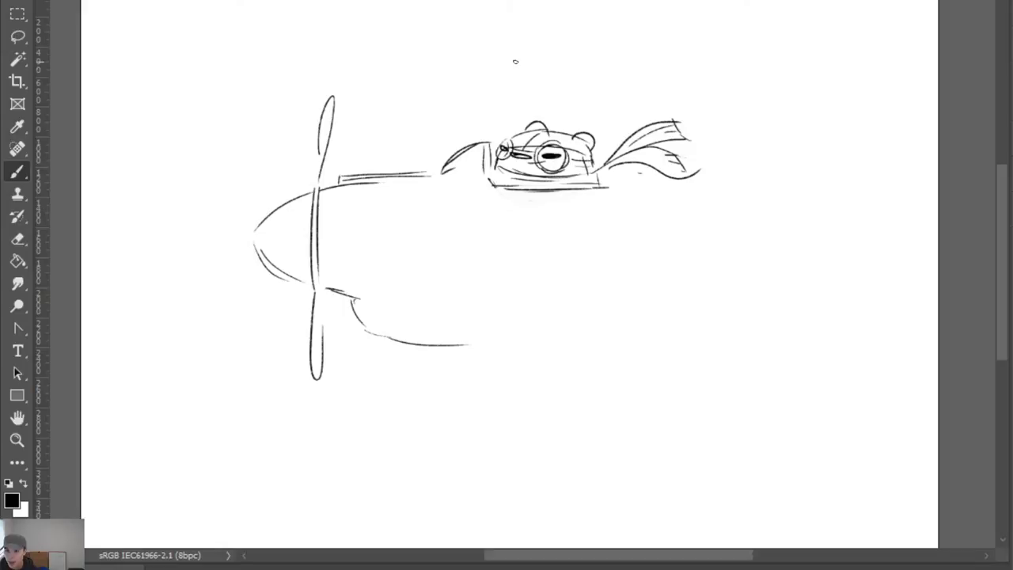
Erase the windshield's doubled edges and redraw it as a slanted wedge joining the engine cowling line to the cockpit
key(e)
mouse_move(481, 141)
mouse_down()
mouse_move(491, 191)
mouse_move(470, 164)
mouse_move(490, 188)
mouse_up()
key(b)
mouse_move(415, 173)
mouse_down()
mouse_move(450, 172)
mouse_move(476, 146)
mouse_move(459, 155)
mouse_move(485, 147)
mouse_up()
key(e)
key(b)
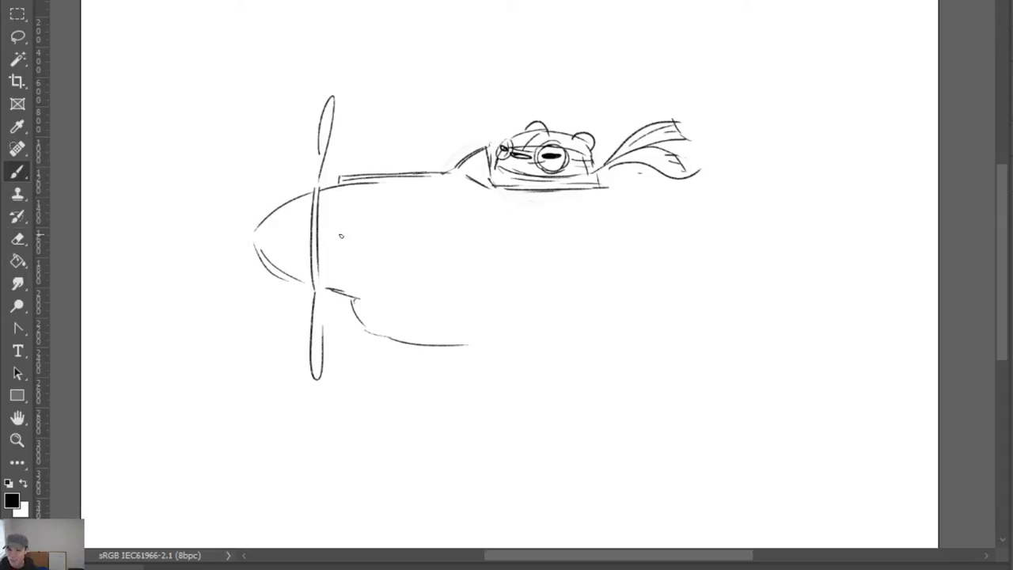
Sketch a small slanted eye with a dark pupil behind the propeller and a nearly straight upper mouth line below it
mouse_move(350, 253)
mouse_down()
mouse_move(347, 269)
mouse_move(368, 255)
mouse_move(348, 265)
mouse_up()
drag(437, 322, 512, 279)
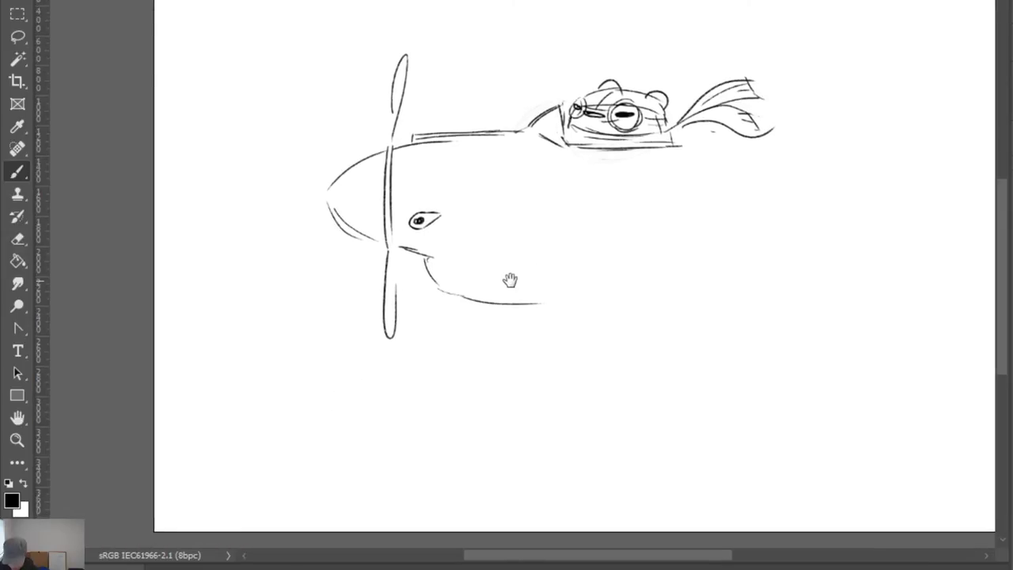
drag(415, 247, 499, 246)
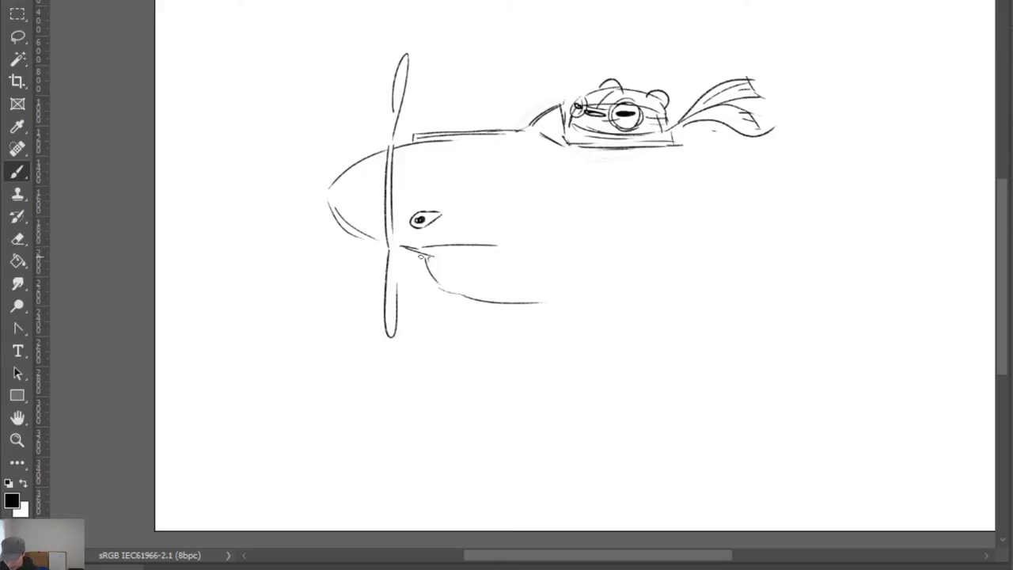
Redraw the front of the jaw with a sharper angle and reinforce the upper mouth line
mouse_move(421, 258)
mouse_down()
mouse_move(433, 290)
mouse_move(476, 302)
mouse_up()
key(e)
key(b)
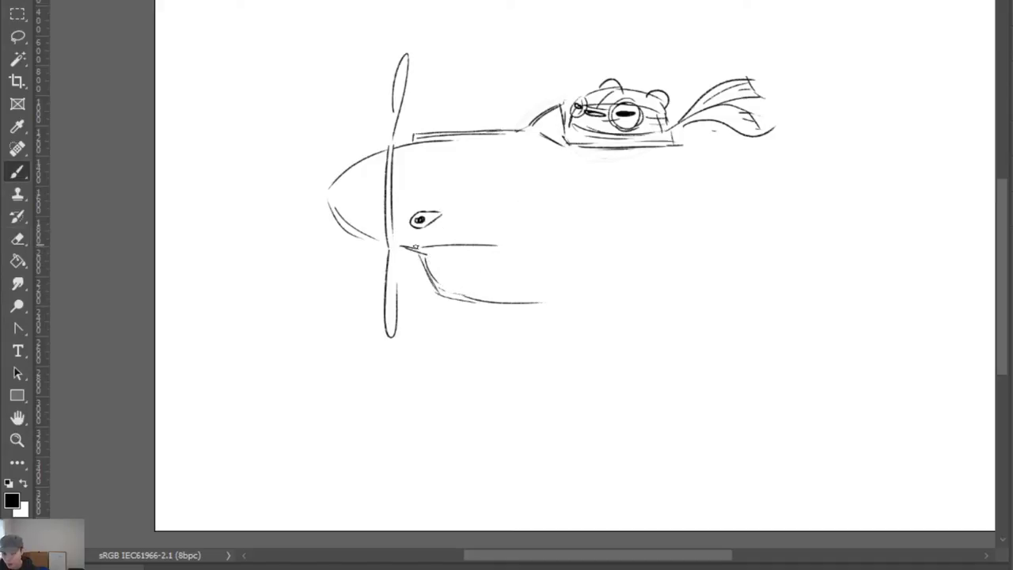
mouse_move(414, 247)
mouse_down()
mouse_move(553, 250)
mouse_move(550, 241)
mouse_move(512, 281)
mouse_up()
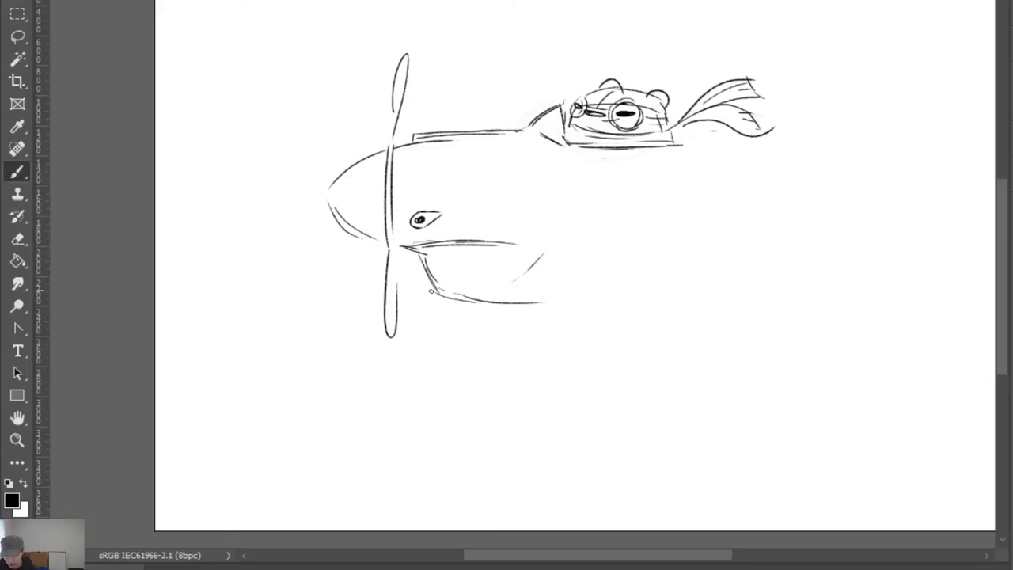
mouse_move(431, 291)
mouse_down()
mouse_move(489, 291)
mouse_move(546, 248)
mouse_move(465, 293)
mouse_up()
key(ctrl+z)
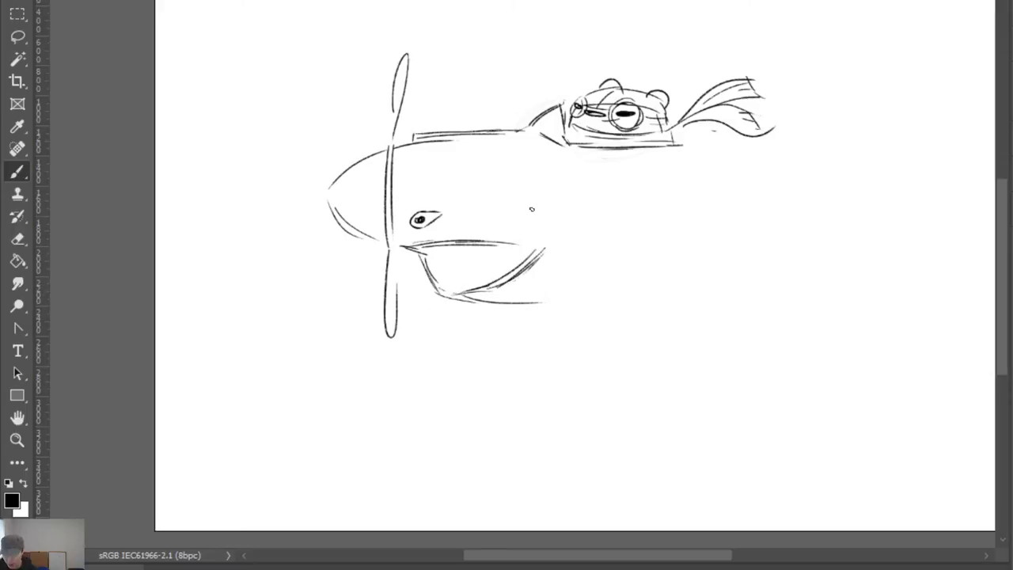
key(e)
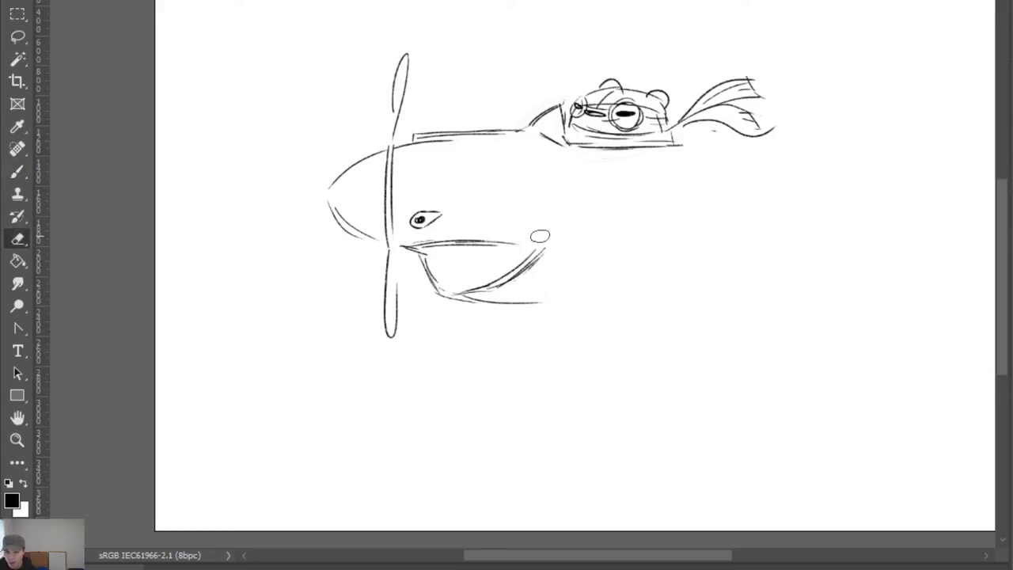
drag(549, 253, 462, 295)
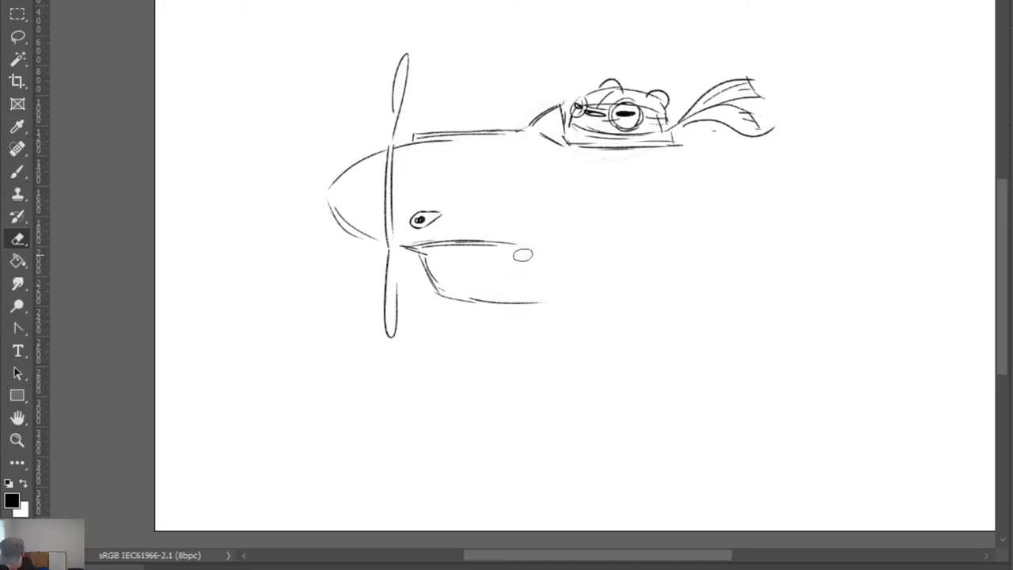
Erase the back of the upper lip and redraw it sloping down to a pointed mouth corner
key(b)
mouse_move(474, 242)
mouse_down()
mouse_move(531, 267)
mouse_move(547, 251)
mouse_move(455, 237)
mouse_move(514, 248)
mouse_up()
key(e)
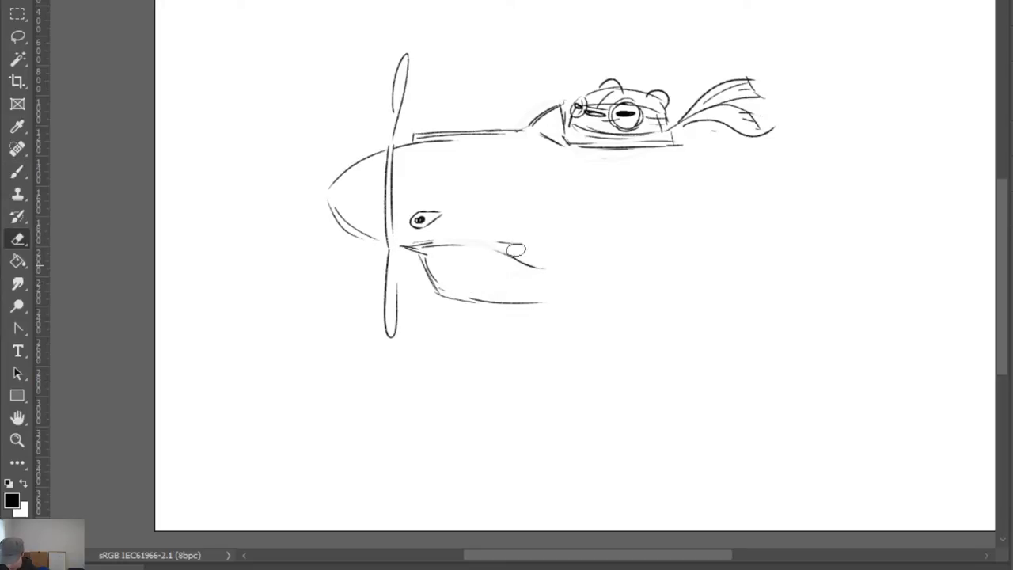
key(b)
mouse_move(445, 247)
mouse_down()
mouse_move(502, 256)
mouse_move(434, 242)
mouse_move(551, 267)
mouse_move(517, 266)
mouse_move(545, 267)
mouse_move(502, 295)
mouse_move(429, 280)
mouse_move(439, 297)
mouse_move(541, 301)
mouse_up()
Erase the old belly line under the mouth and draw a deeper chin curve from the front of the jaw
key(e)
key(b)
key(e)
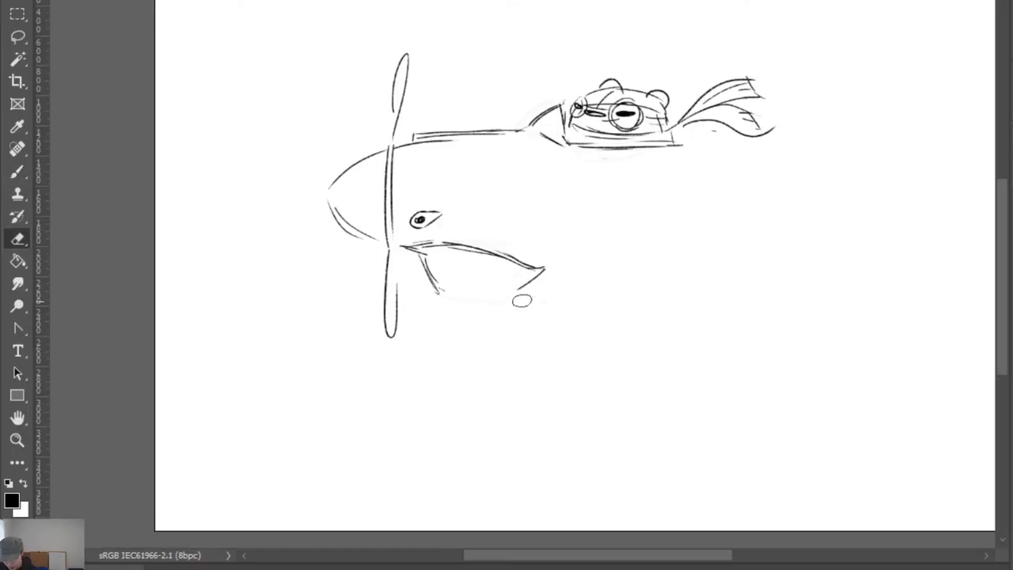
key(b)
drag(443, 292, 511, 315)
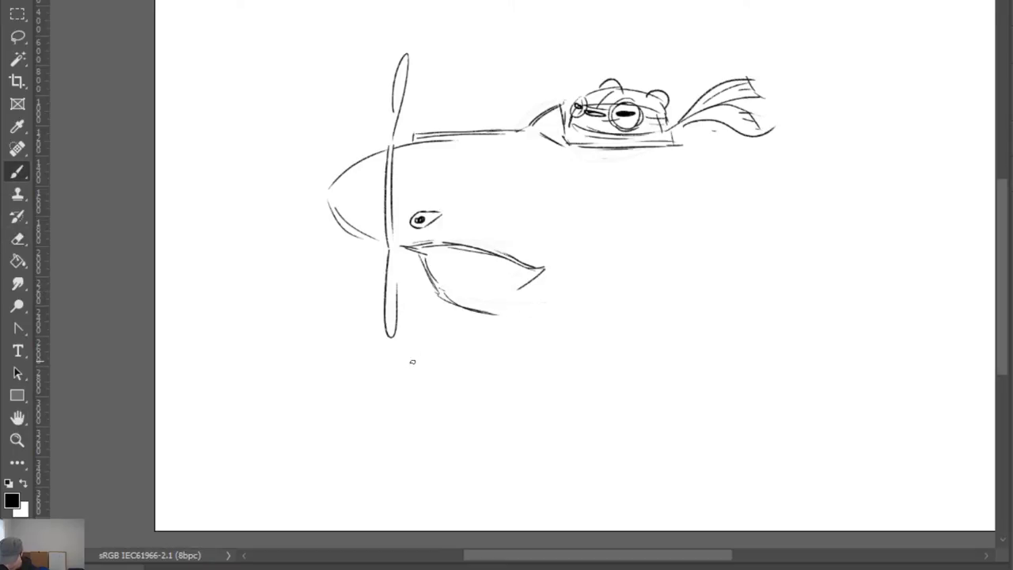
Close the mouth with a curved lower lip and fill it with two rows of jagged shark teeth
mouse_move(433, 288)
mouse_down()
mouse_move(507, 290)
mouse_move(544, 273)
mouse_up()
key(ctrl+z)
drag(463, 283, 508, 280)
mouse_move(429, 255)
mouse_down()
mouse_move(448, 267)
mouse_move(439, 270)
mouse_move(478, 255)
mouse_move(499, 261)
mouse_move(501, 274)
mouse_move(516, 269)
mouse_move(475, 281)
mouse_move(451, 268)
mouse_move(440, 282)
mouse_move(431, 270)
mouse_up()
key(ctrl+z)
key(ctrl+z)
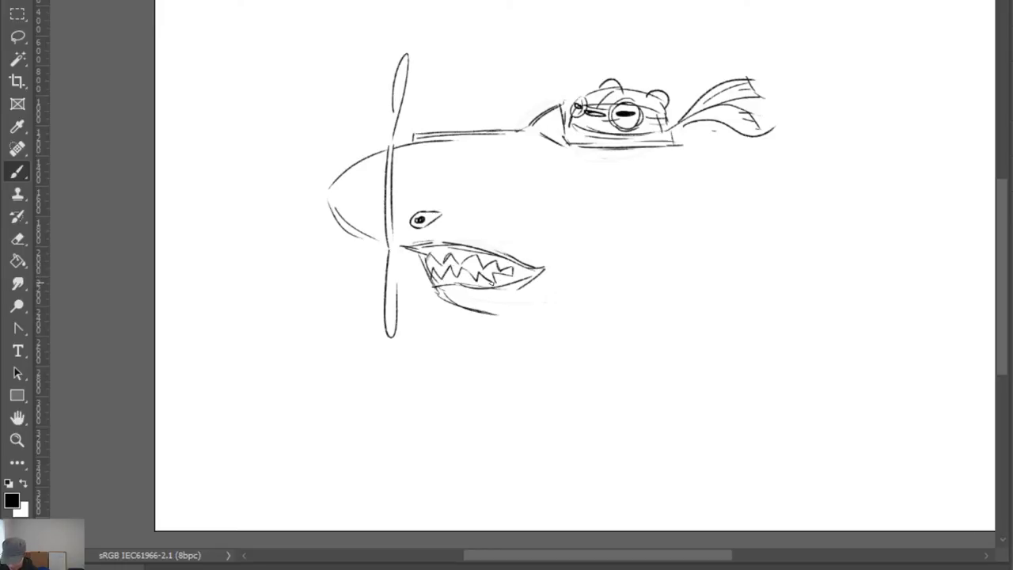
Clean up the rear teeth and reinforce the lower lip line
key(e)
key(b)
mouse_move(497, 281)
mouse_down()
mouse_move(521, 273)
mouse_move(438, 292)
mouse_up()
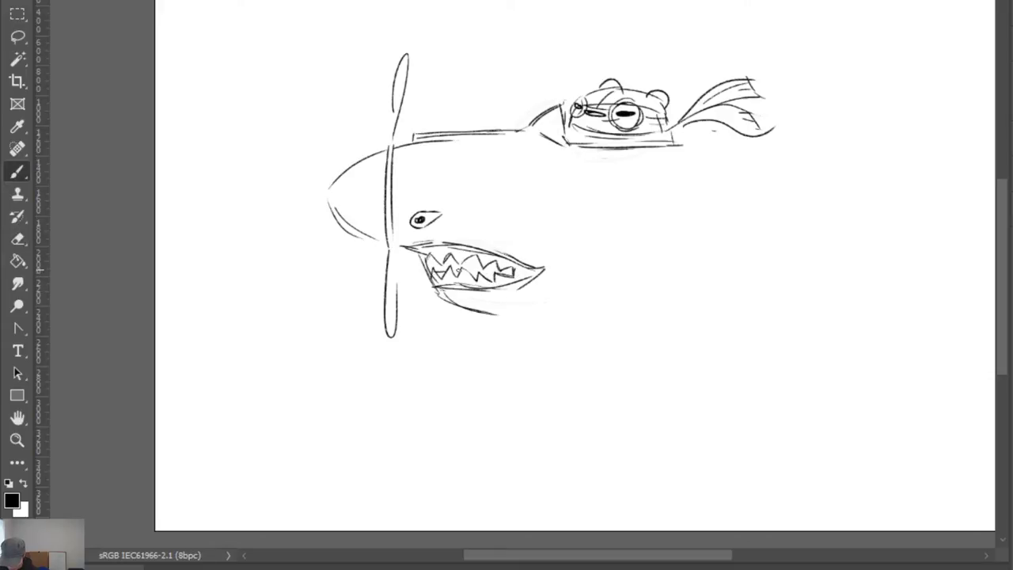
drag(513, 273, 500, 275)
Erase the chin's lower line and redraw it as a longer, flatter curve toward the belly
key(e)
mouse_move(442, 297)
mouse_down()
mouse_move(499, 313)
mouse_move(484, 314)
mouse_move(533, 315)
mouse_up()
key(b)
Sketch the cockpit's upright rear edge behind the pilot's head as short, dark double strokes across the scarf's base
mouse_move(662, 288)
mouse_down()
mouse_move(599, 314)
mouse_move(719, 304)
mouse_up()
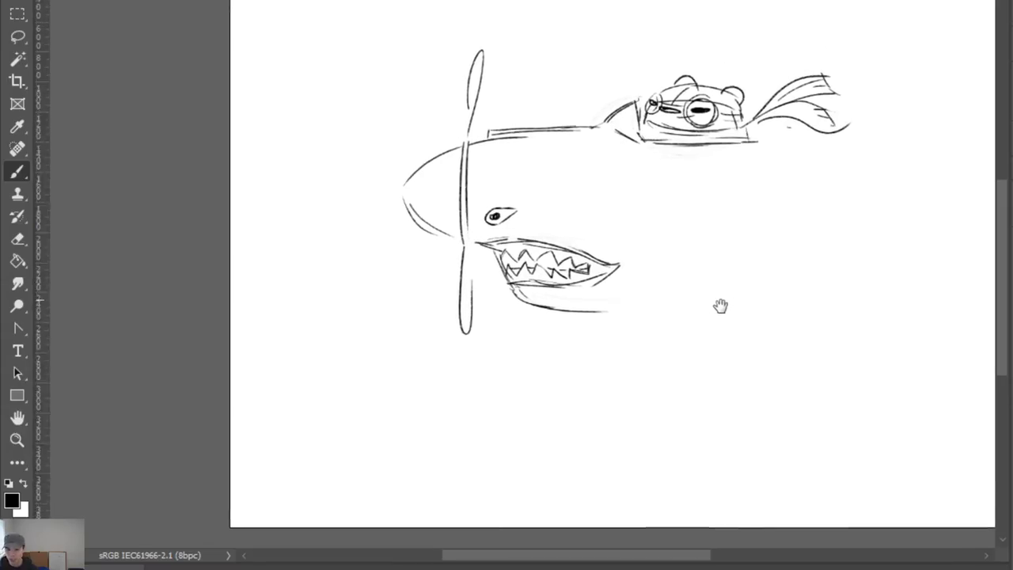
mouse_move(750, 122)
mouse_down()
mouse_move(755, 144)
mouse_move(753, 121)
mouse_move(780, 151)
mouse_up()
drag(779, 133, 810, 141)
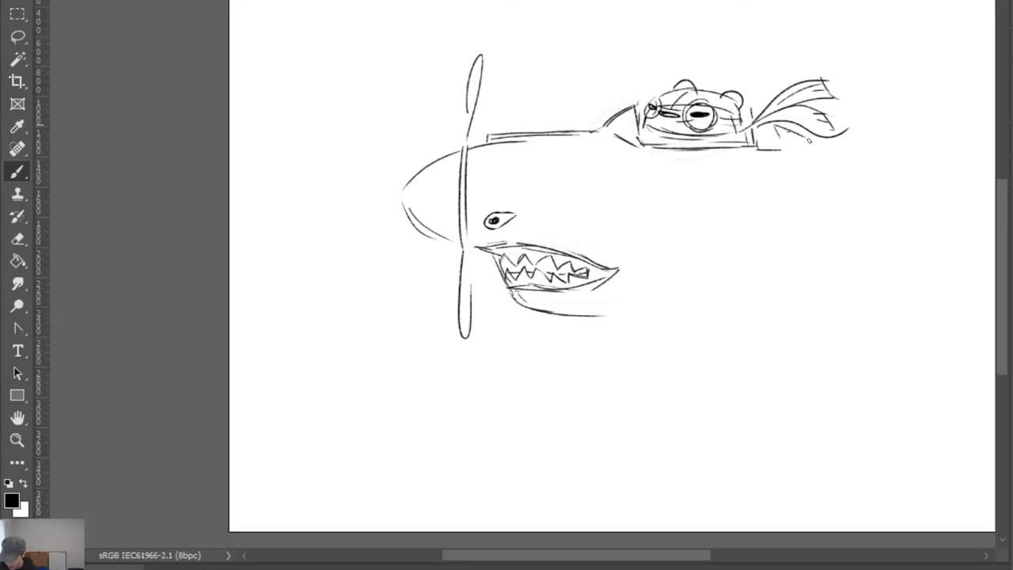
key(ctrl+z)
key(ctrl+z)
mouse_move(752, 112)
mouse_down()
mouse_move(757, 146)
mouse_move(766, 116)
mouse_move(792, 125)
mouse_move(767, 118)
mouse_move(794, 108)
mouse_up()
key(e)
key(b)
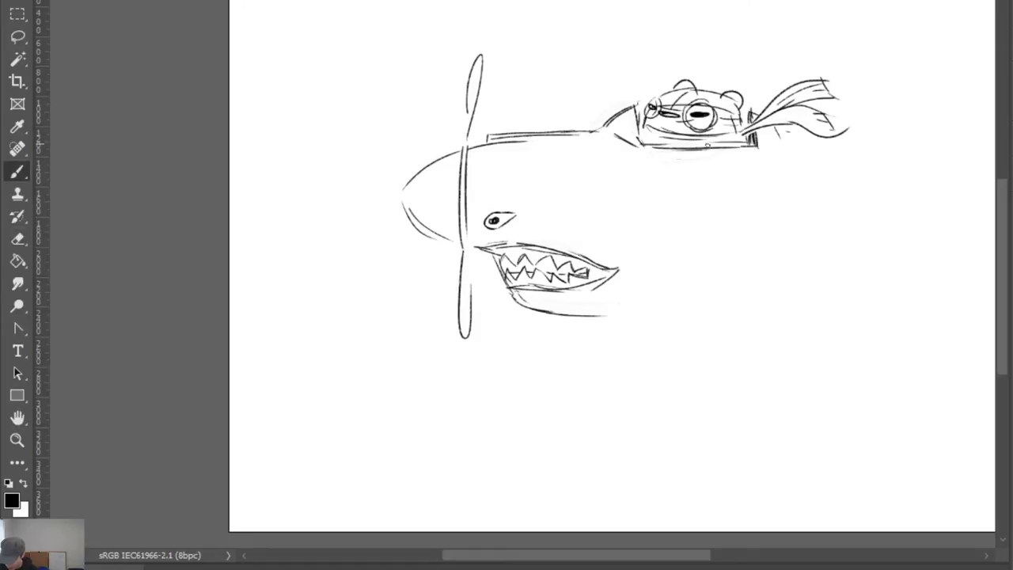
Refine the back of the pilot's head and trim the rear ear
drag(727, 133, 750, 129)
key(e)
mouse_move(722, 97)
mouse_down()
mouse_move(741, 97)
mouse_move(726, 96)
mouse_move(743, 104)
mouse_move(743, 131)
mouse_up()
key(b)
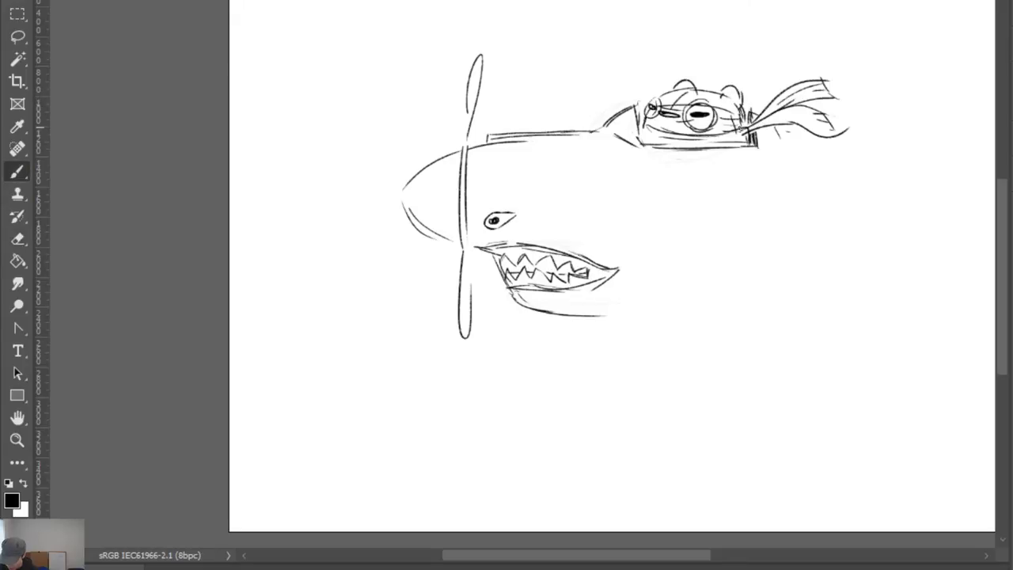
Reinforce the pilot's front goggle lens and the lower cockpit edge, and add a small reflection on the windshield
mouse_move(657, 97)
mouse_down()
mouse_move(644, 115)
mouse_move(698, 129)
mouse_up()
drag(643, 133, 736, 151)
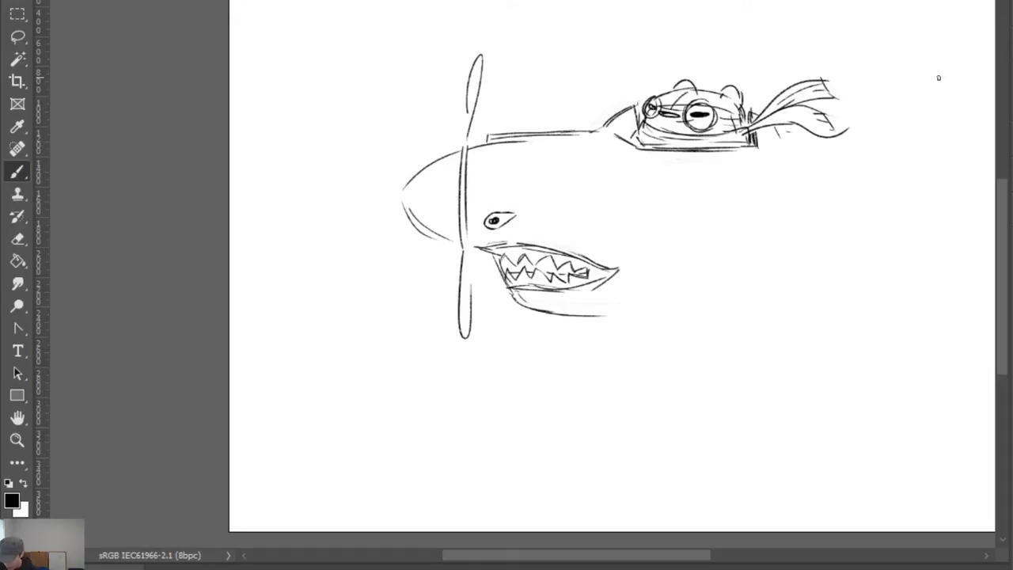
mouse_move(604, 133)
mouse_down()
mouse_move(628, 147)
mouse_move(629, 115)
mouse_up()
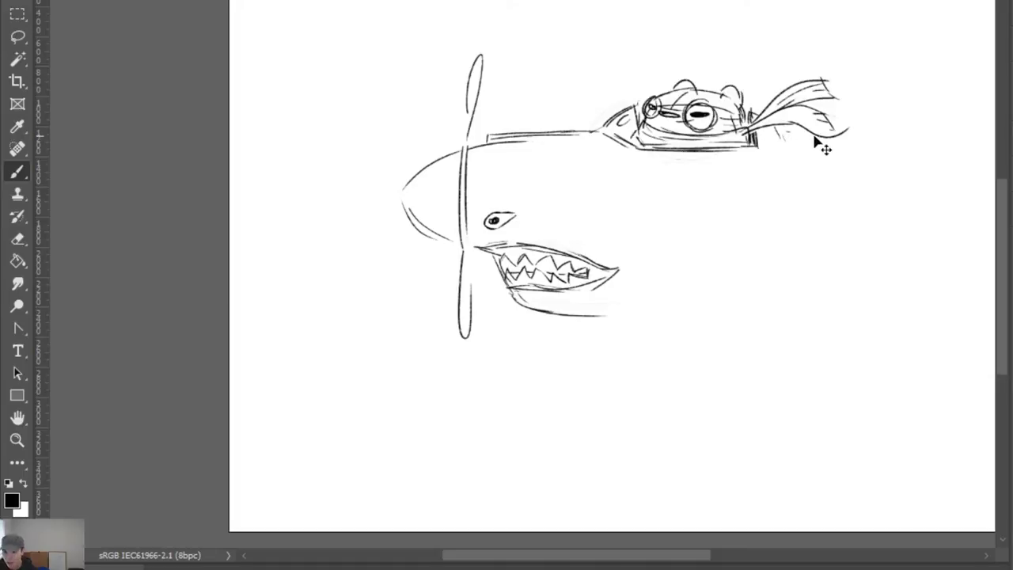
Erase the stray marks below the scarf and draw the fuselage's top line sloping down behind the cockpit
key(e)
mouse_move(772, 131)
mouse_down()
mouse_move(848, 127)
mouse_move(813, 133)
mouse_move(877, 164)
mouse_up()
key(b)
Extend the belly line rearward from the chin with light strokes rising slightly toward the tail
drag(687, 346, 601, 308)
drag(509, 279, 583, 280)
key(ctrl+z)
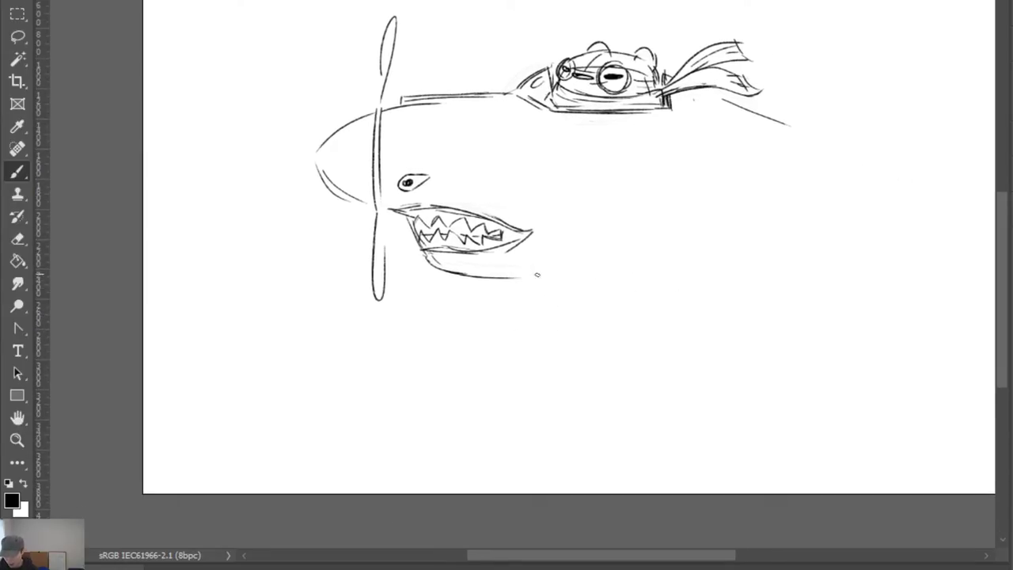
drag(501, 278, 635, 264)
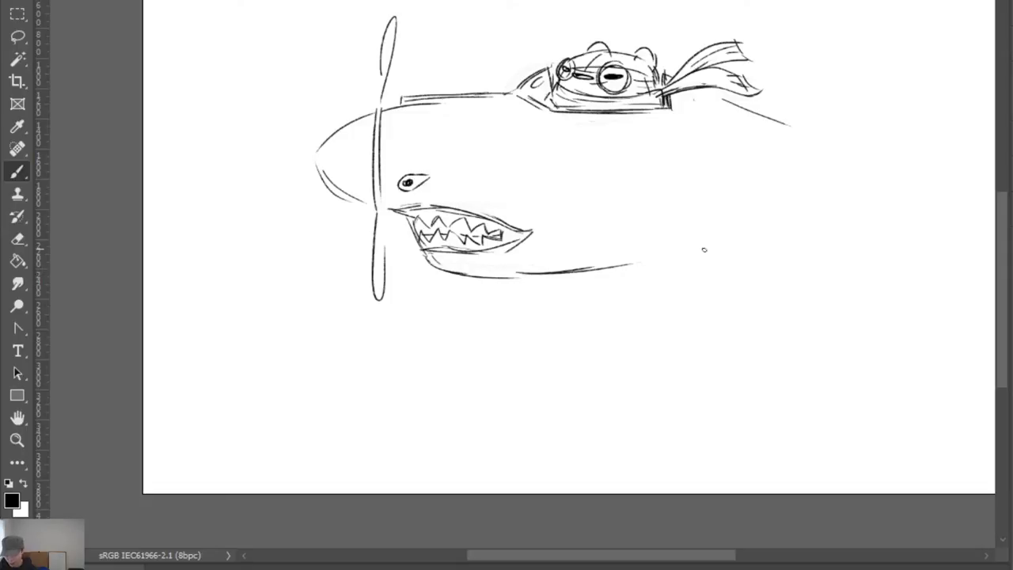
key(ctrl+z)
key(ctrl+z)
drag(531, 275, 613, 270)
drag(556, 283, 657, 265)
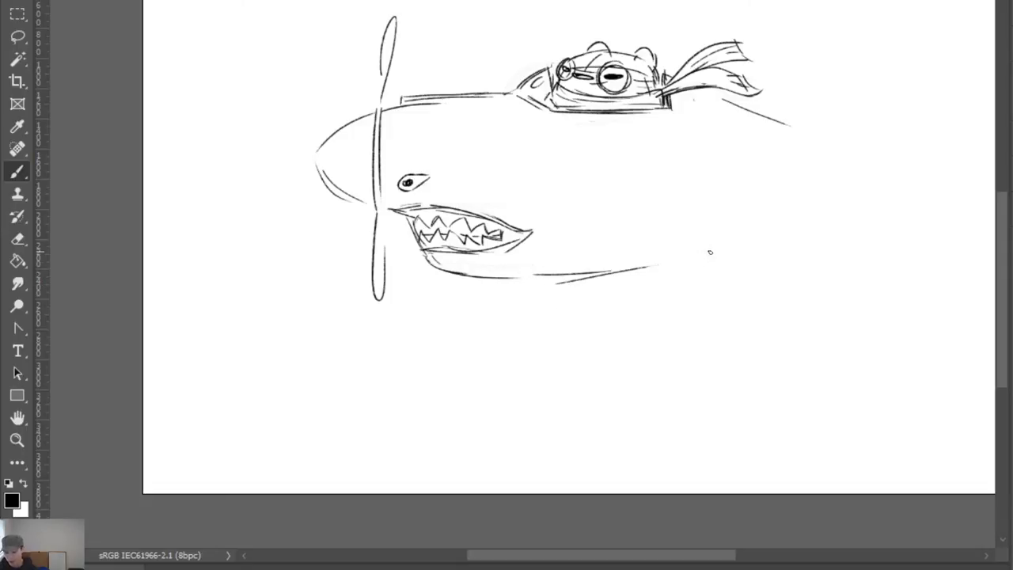
Sketch a rounded arch on the fuselage side behind the mouth, enclosing a flat oval with a smaller oval inside
mouse_move(584, 255)
mouse_down()
mouse_move(574, 227)
mouse_move(665, 193)
mouse_move(729, 243)
mouse_up()
drag(582, 191, 574, 252)
mouse_move(633, 195)
mouse_down()
mouse_move(588, 207)
mouse_move(657, 210)
mouse_move(628, 211)
mouse_up()
key(ctrl)
key(ctrl+z)
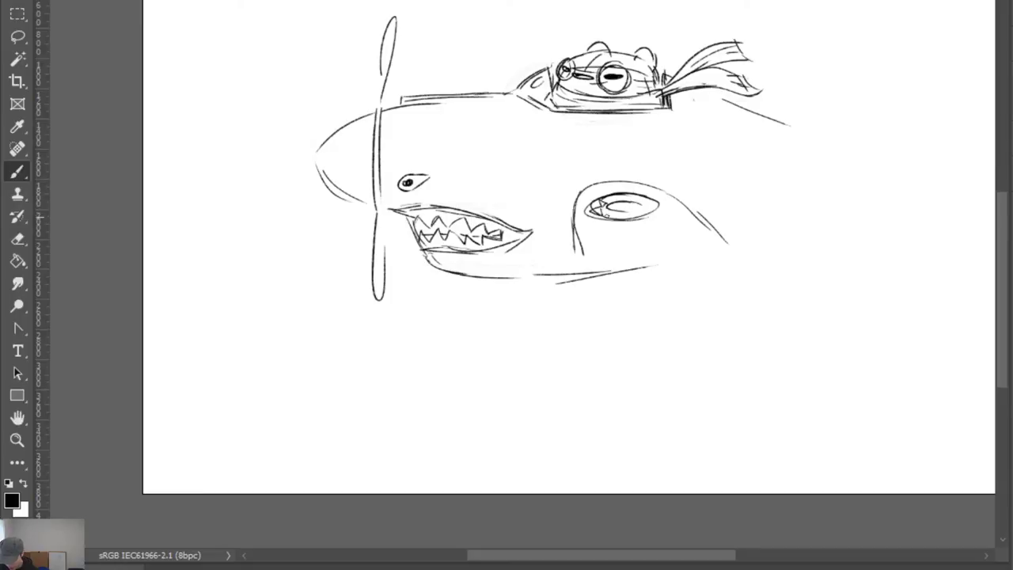
Divide the ring between the two ovals into segments with short strokes all the way around
mouse_move(617, 218)
mouse_down()
mouse_move(606, 212)
mouse_move(625, 216)
mouse_up()
key(ctrl+z)
key(e)
key(b)
drag(651, 206, 659, 201)
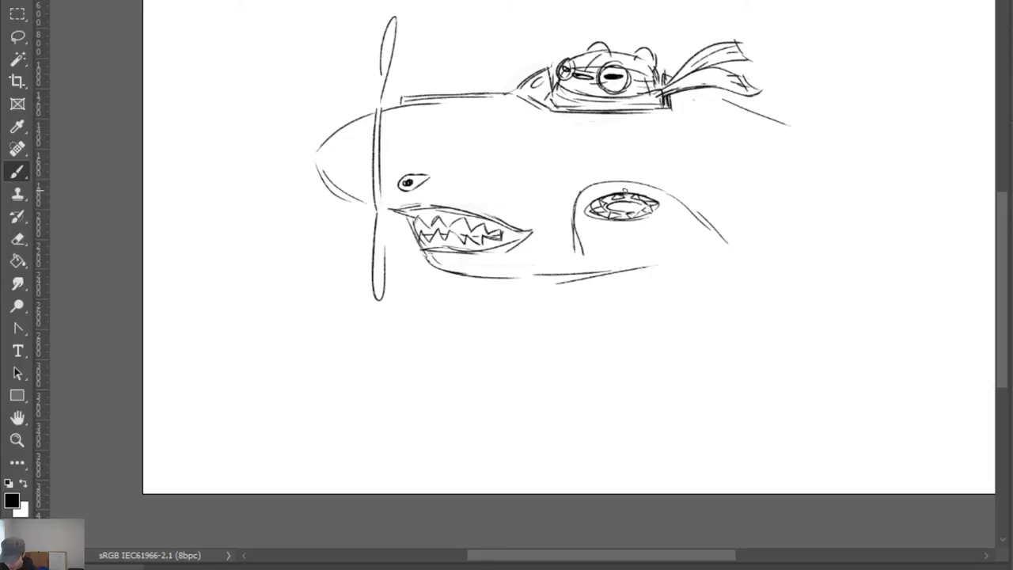
Reinforce the outer outline of the segmented oval with darker strokes
drag(625, 190, 594, 201)
mouse_move(594, 202)
mouse_down()
mouse_move(630, 191)
mouse_move(662, 205)
mouse_up()
key(ctrl+z)
key(ctrl+z)
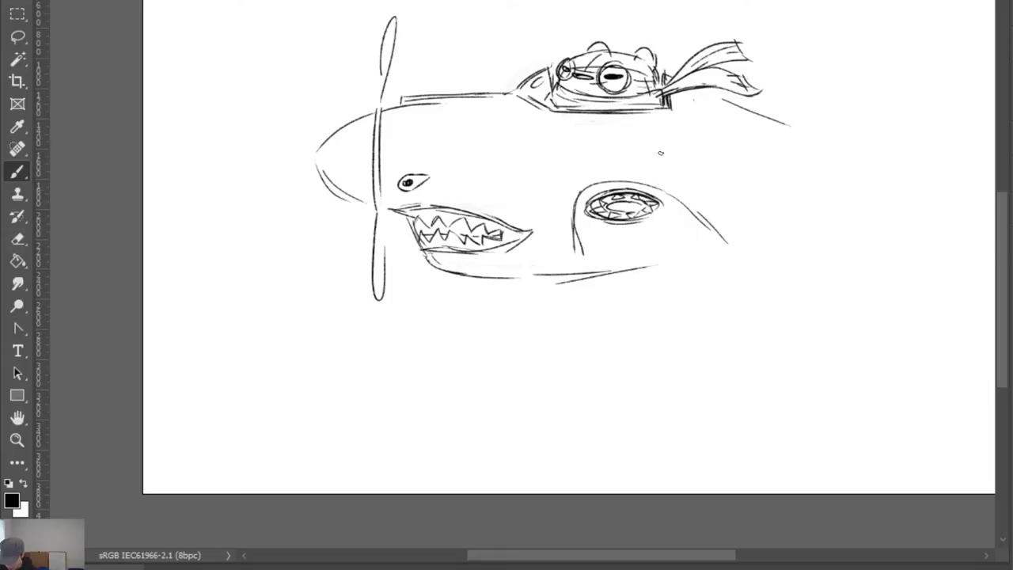
Erase the top of the arch and redraw it higher, with firmer front and rear sides
key(e)
drag(582, 193, 654, 185)
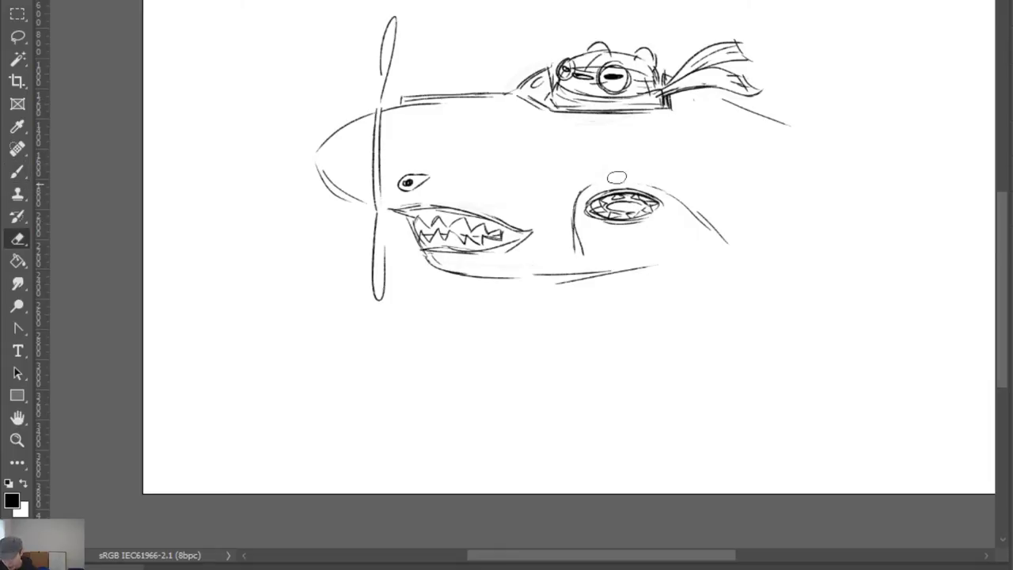
key(b)
mouse_move(578, 185)
mouse_down()
mouse_move(667, 190)
mouse_move(736, 252)
mouse_move(646, 179)
mouse_move(658, 182)
mouse_up()
mouse_move(585, 187)
mouse_down()
mouse_move(577, 254)
mouse_move(583, 188)
mouse_move(576, 257)
mouse_up()
key(e)
key(b)
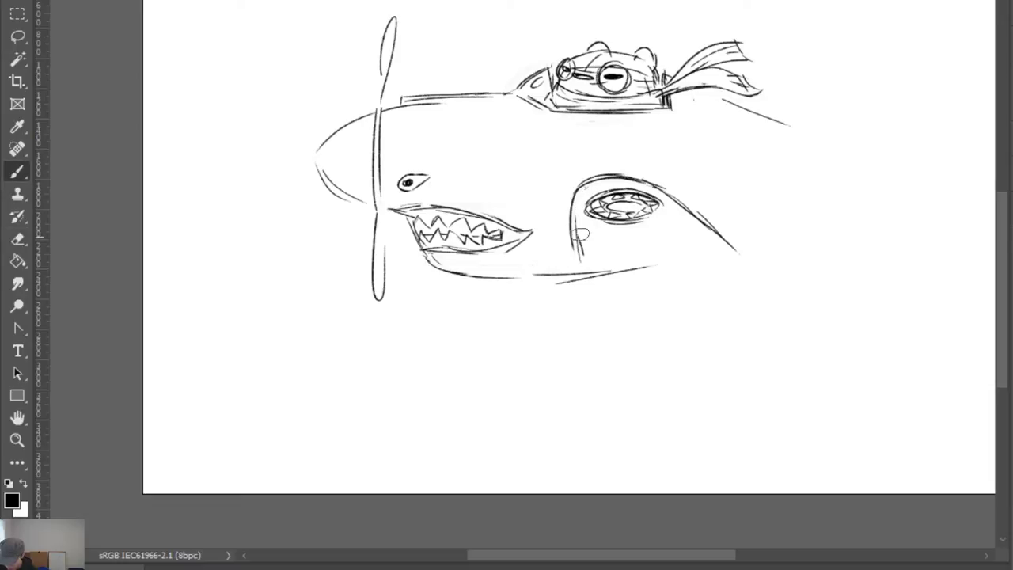
Erase the lower front side of the arch and redraw it flaring forward to the belly line
key(e)
key(b)
mouse_move(579, 217)
mouse_down()
mouse_move(585, 258)
mouse_move(532, 273)
mouse_move(550, 271)
mouse_up()
key(e)
key(b)
key(e)
key(b)
key(e)
key(b)
mouse_move(570, 235)
mouse_down()
mouse_move(551, 272)
mouse_move(561, 271)
mouse_up()
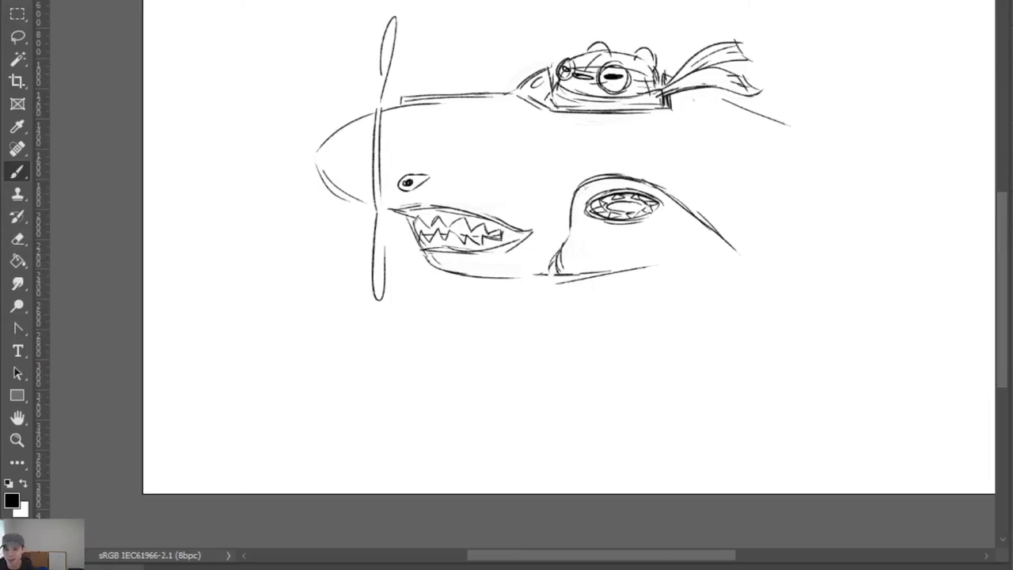
Add a rounded bulge with short shading strokes at the front foot of the arch
key(e)
key(b)
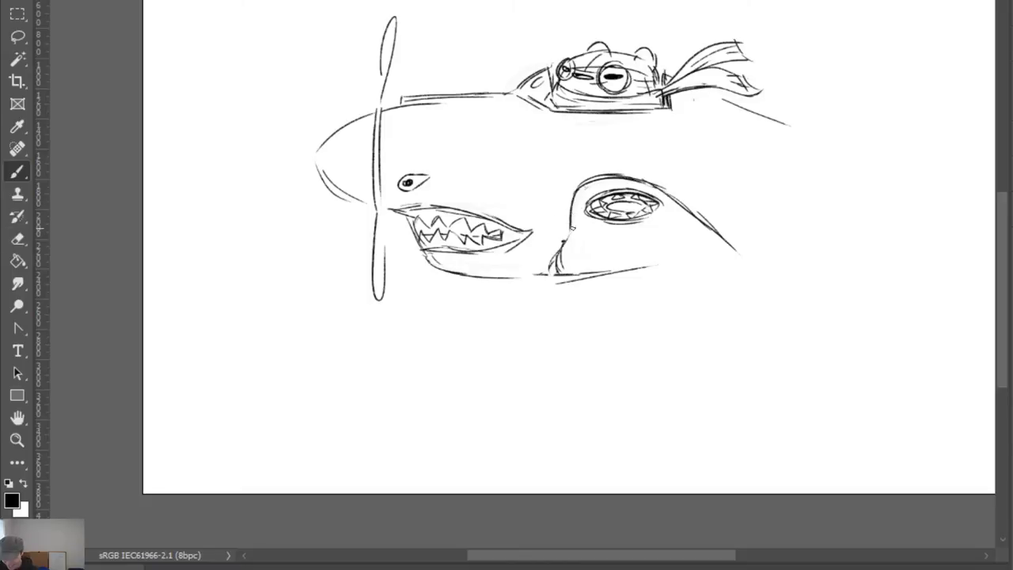
drag(568, 229, 555, 269)
key(e)
key(b)
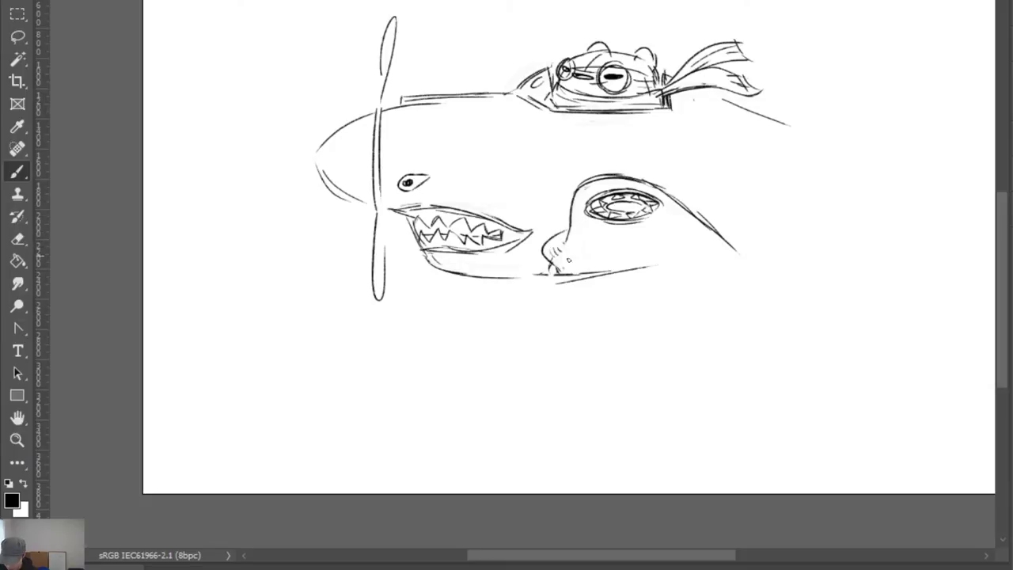
Erase the messy strokes under the arch and draw a smooth bottom edge curving back from the bulge
key(e)
drag(555, 269, 649, 272)
key(b)
drag(551, 268, 666, 268)
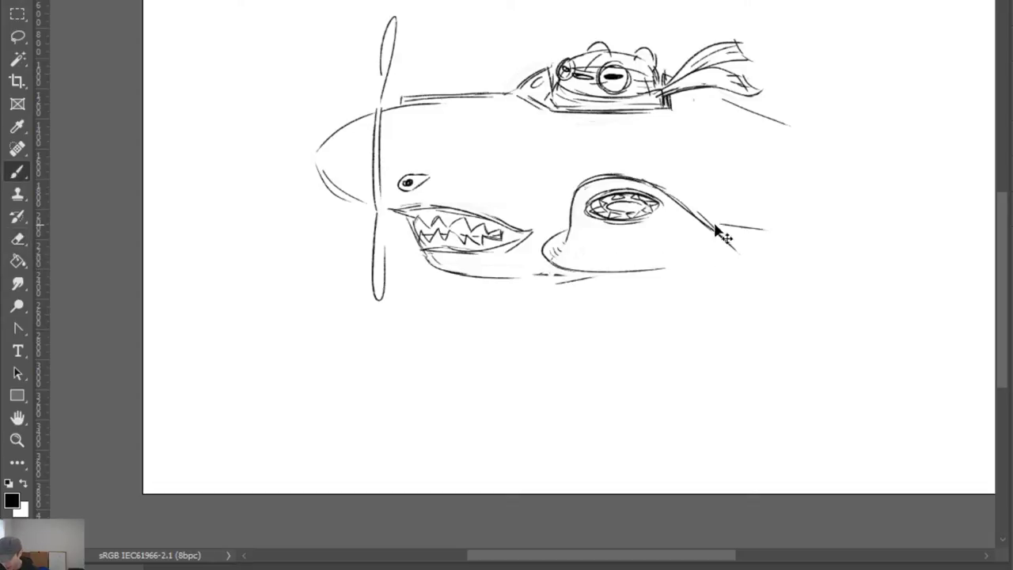
Curve the arch's rear side into a long trailing edge and extend its bottom line back to meet it
mouse_move(713, 221)
mouse_down()
mouse_move(782, 243)
mouse_move(705, 255)
mouse_move(736, 248)
mouse_move(724, 246)
mouse_move(749, 251)
mouse_up()
key(e)
key(b)
key(ctrl+z)
mouse_move(664, 262)
mouse_down()
mouse_move(745, 256)
mouse_move(640, 265)
mouse_move(779, 252)
mouse_up()
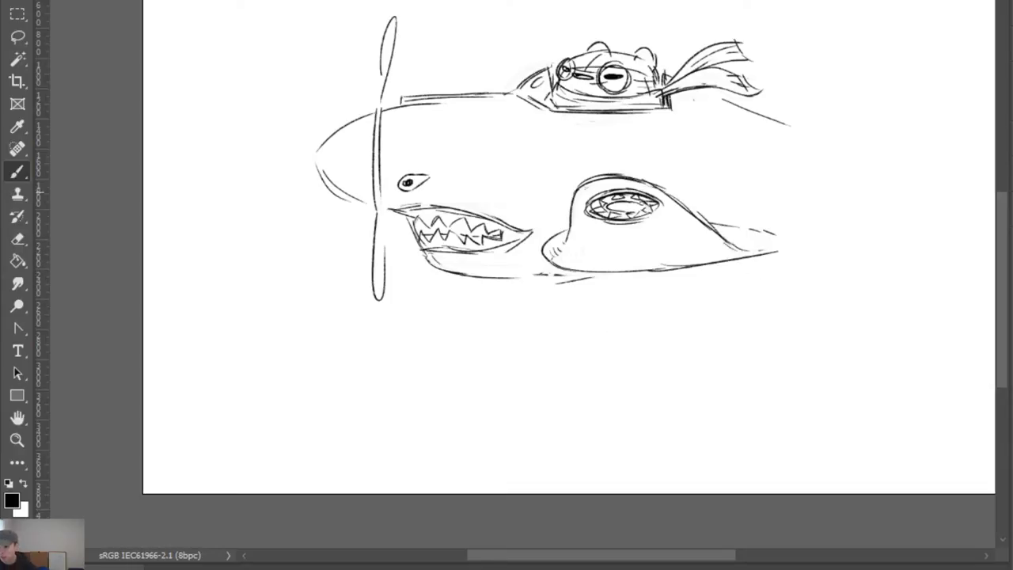
Erase the arch's bottom edge and the old belly strokes, and redraw the belly as one long line from the chin
mouse_move(425, 252)
mouse_down()
mouse_move(513, 279)
mouse_move(727, 262)
mouse_up()
key(ctrl+z)
key(e)
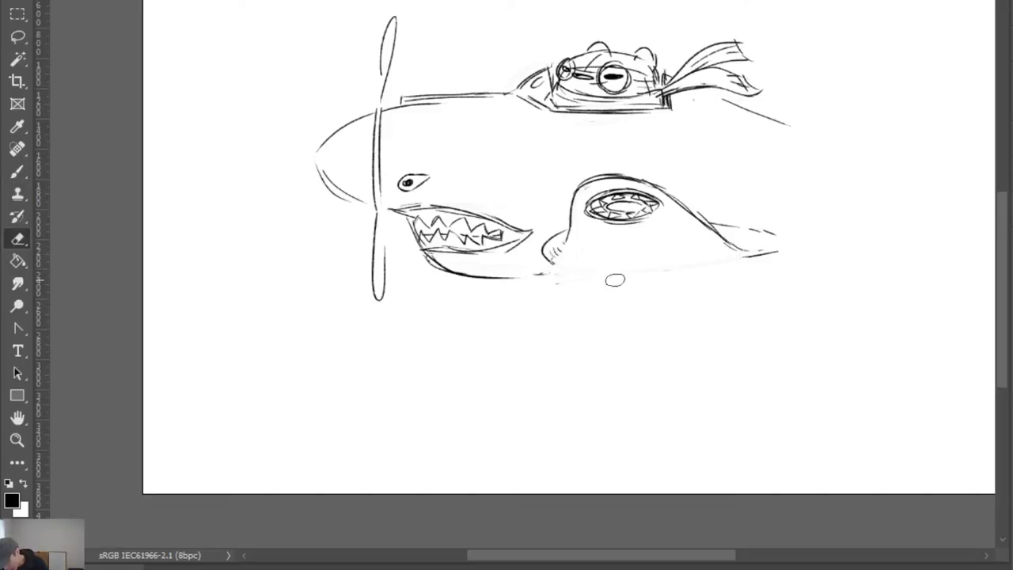
key(b)
drag(500, 275, 725, 274)
drag(643, 277, 813, 260)
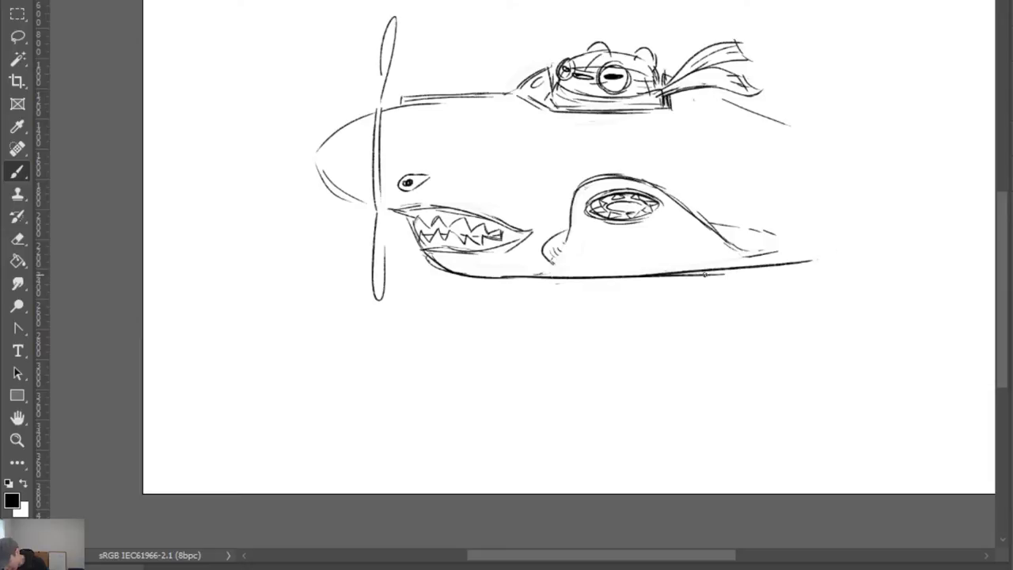
Redraw the rear part of the belly line so it rises more steeply toward the tail
key(ctrl+z)
key(e)
mouse_move(660, 274)
mouse_down()
mouse_move(749, 269)
mouse_move(613, 276)
mouse_move(835, 255)
mouse_move(878, 231)
mouse_up()
key(b)
key(ctrl+z)
drag(684, 271, 892, 236)
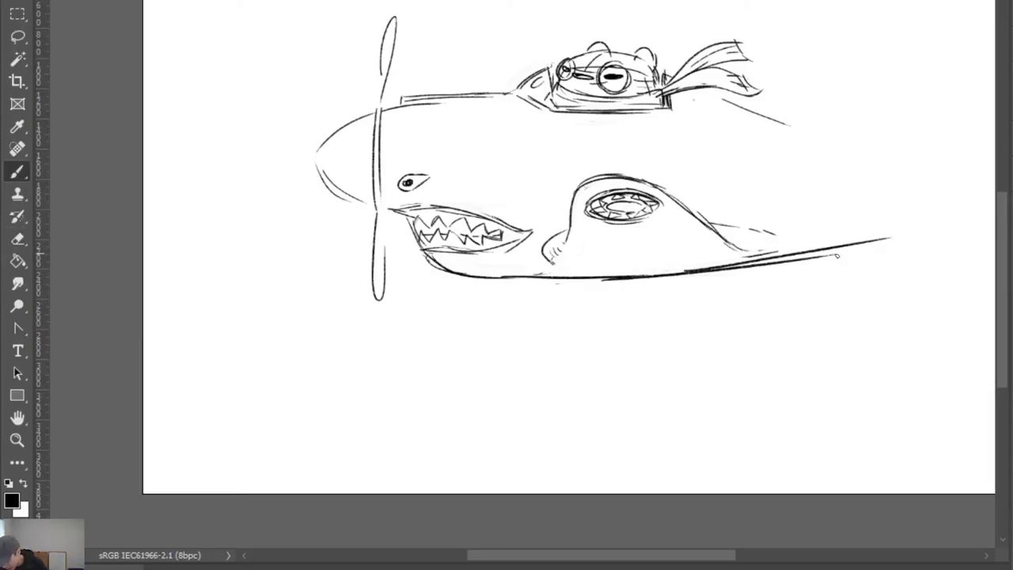
Redraw the tail end of the belly line and add a vertical panel line from the spine down to the belly
key(ctrl+z)
drag(705, 270, 903, 234)
mouse_move(835, 273)
mouse_down()
mouse_move(700, 262)
mouse_move(763, 219)
mouse_move(704, 238)
mouse_up()
drag(725, 190, 728, 208)
drag(672, 131, 670, 252)
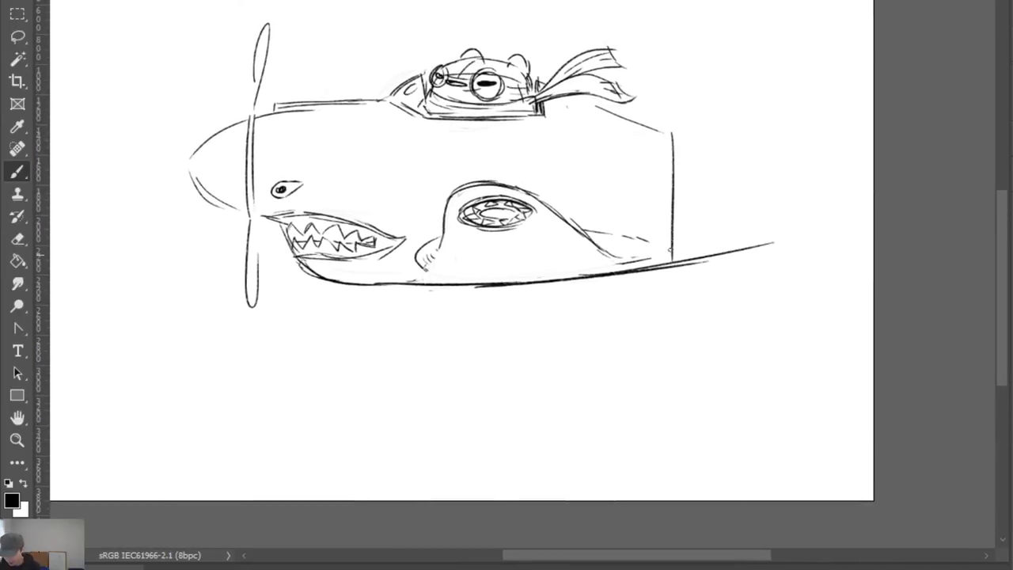
Draw a small rounded rear window with vertical dividers behind the cockpit, under the scarf
drag(681, 166, 599, 163)
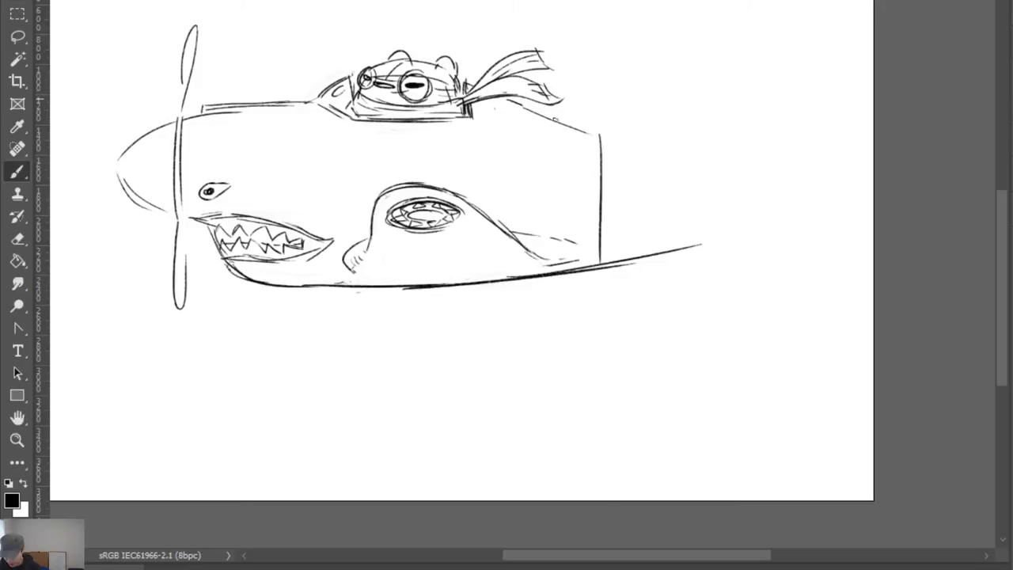
key(r)
drag(721, 147, 740, 197)
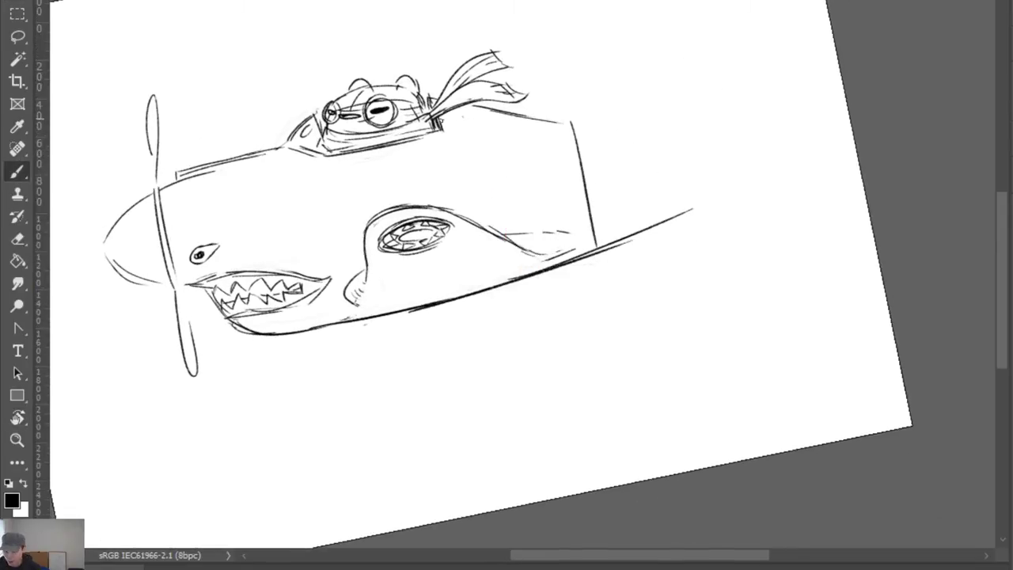
drag(442, 129, 503, 116)
key(ctrl+z)
mouse_move(441, 129)
mouse_down()
mouse_move(487, 110)
mouse_move(467, 129)
mouse_move(480, 106)
mouse_up()
key(ctrl+z)
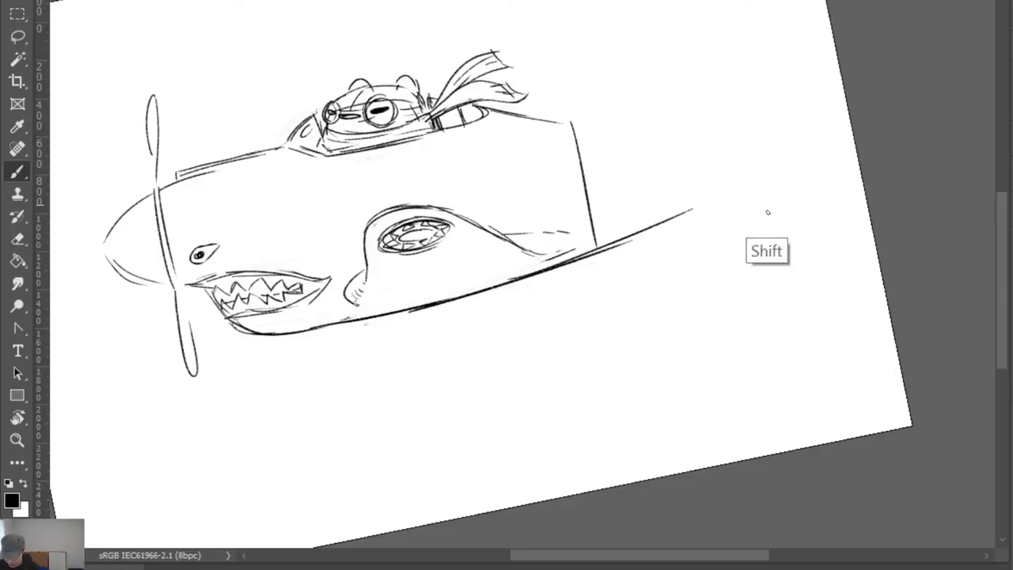
key(r)
mouse_move(801, 235)
mouse_down()
mouse_move(796, 287)
mouse_move(802, 260)
mouse_up()
Extend the spine line back past the panel line and sweep it up into a tall rounded tail fin
key(e)
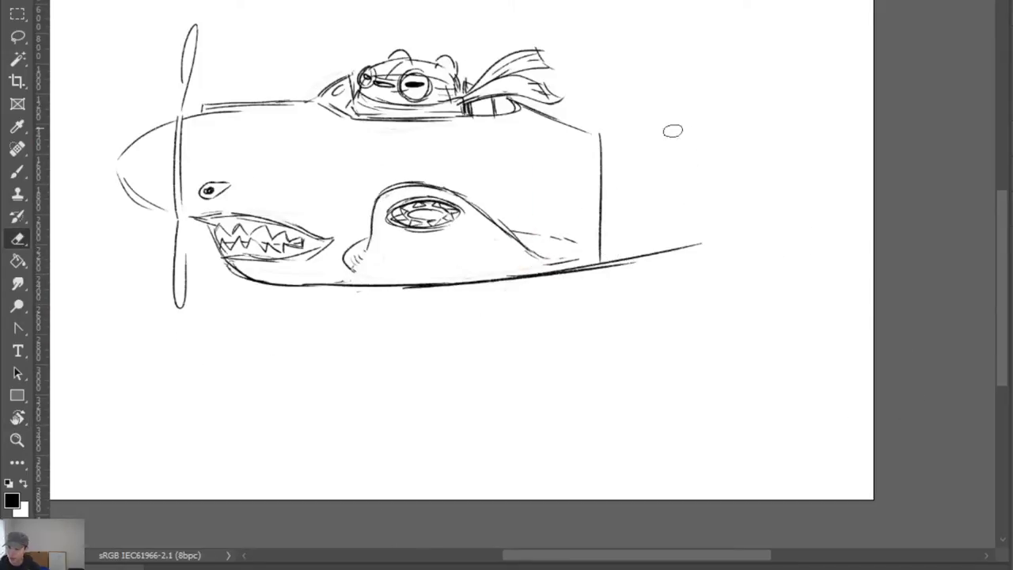
key(b)
key(e)
key(b)
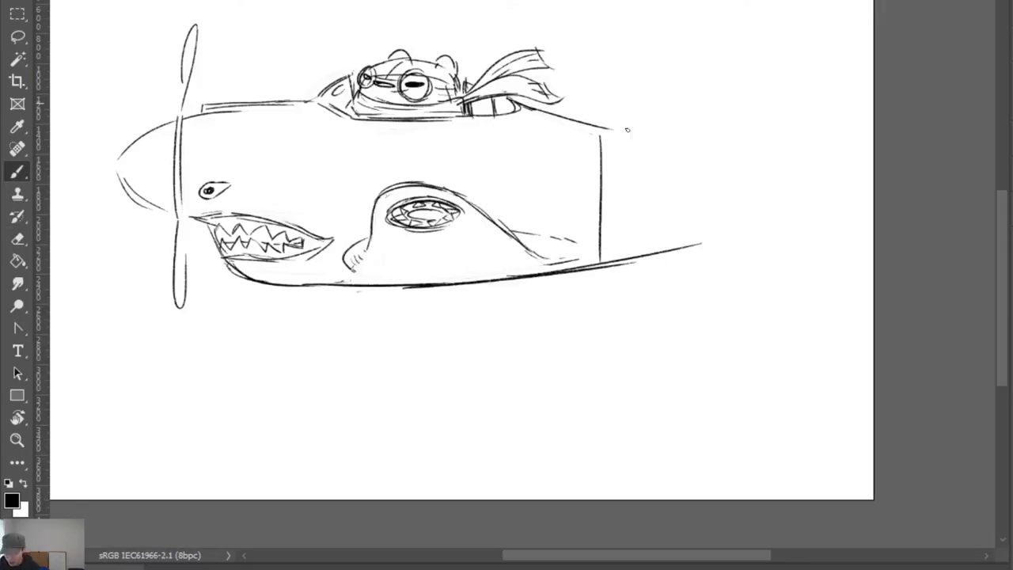
key(ctrl)
key(ctrl+z)
drag(520, 104, 602, 131)
drag(526, 103, 612, 132)
mouse_move(546, 111)
mouse_down()
mouse_move(654, 134)
mouse_move(634, 138)
mouse_move(673, 126)
mouse_move(663, 113)
mouse_move(655, 137)
mouse_move(716, 47)
mouse_move(707, 59)
mouse_move(765, 111)
mouse_up()
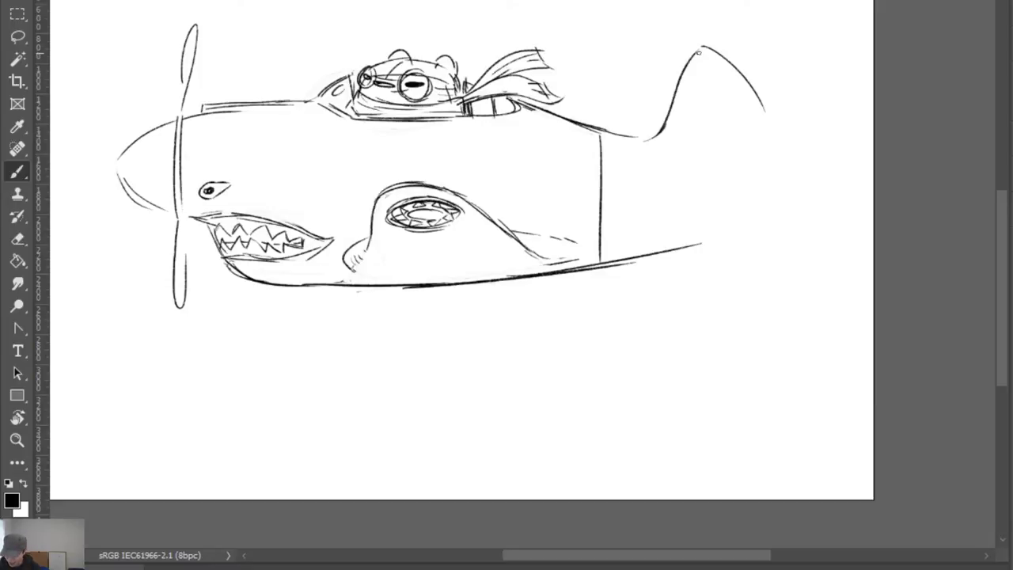
Trim the fin's rear curve, darken its rounded tip and draw a stepped rudder line down inside the fin
key(e)
drag(741, 55, 760, 81)
key(b)
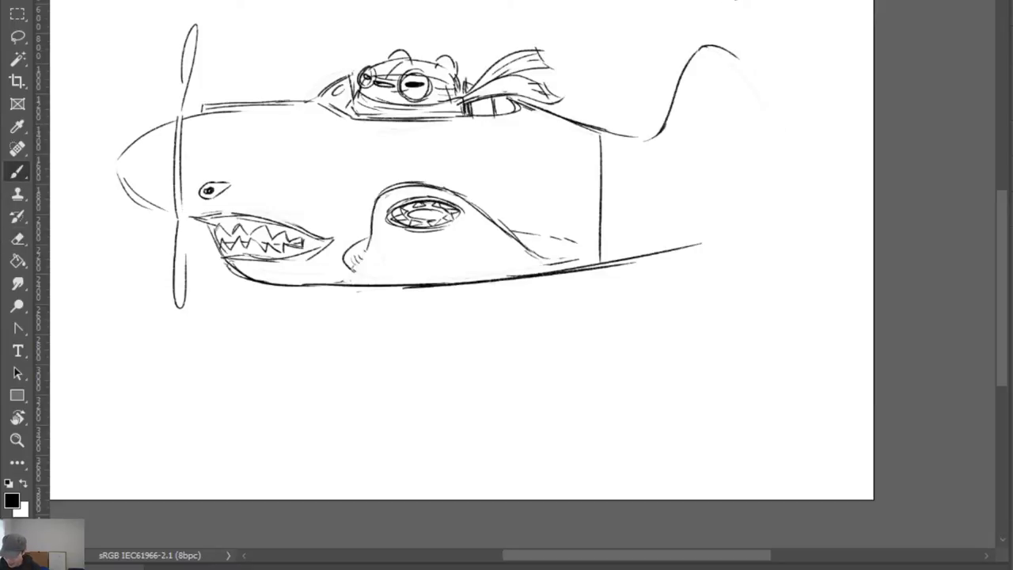
mouse_move(685, 59)
mouse_down()
mouse_move(719, 47)
mouse_move(725, 61)
mouse_up()
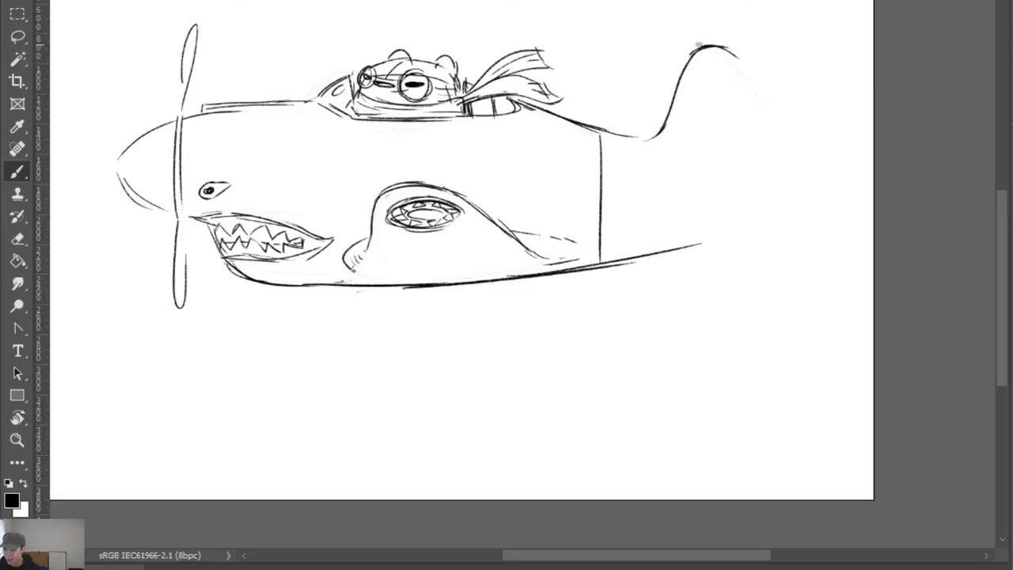
mouse_move(698, 46)
mouse_down()
mouse_move(698, 81)
mouse_move(723, 81)
mouse_move(722, 192)
mouse_move(722, 158)
mouse_move(673, 163)
mouse_move(741, 166)
mouse_move(676, 160)
mouse_up()
key(ctrl+z)
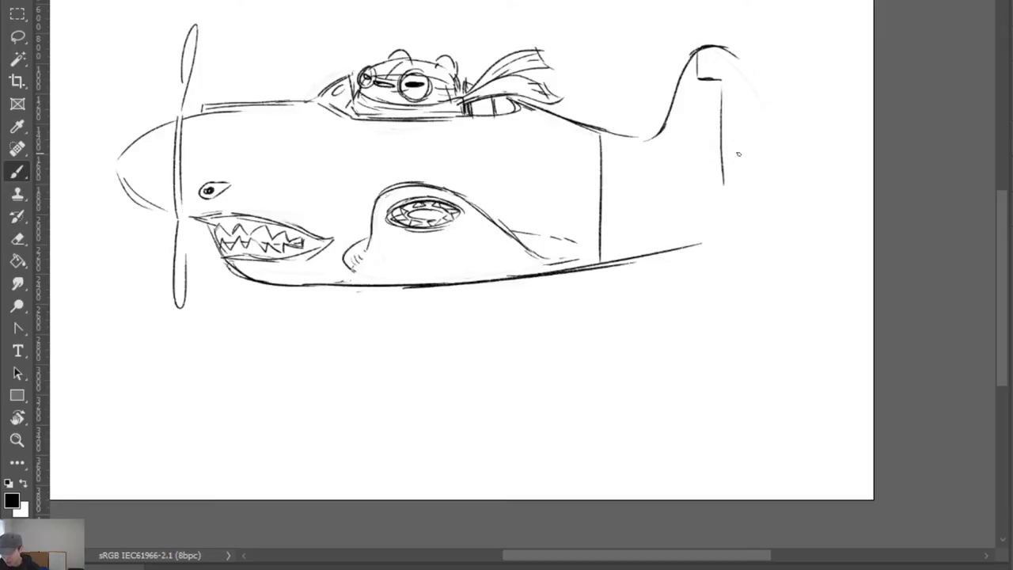
Draw a slim horizontal stabilizer with a centre line across the rudder line
mouse_move(739, 154)
mouse_down()
mouse_move(757, 162)
mouse_move(689, 155)
mouse_move(758, 162)
mouse_move(700, 170)
mouse_move(757, 161)
mouse_move(695, 160)
mouse_move(752, 168)
mouse_up()
key(e)
key(b)
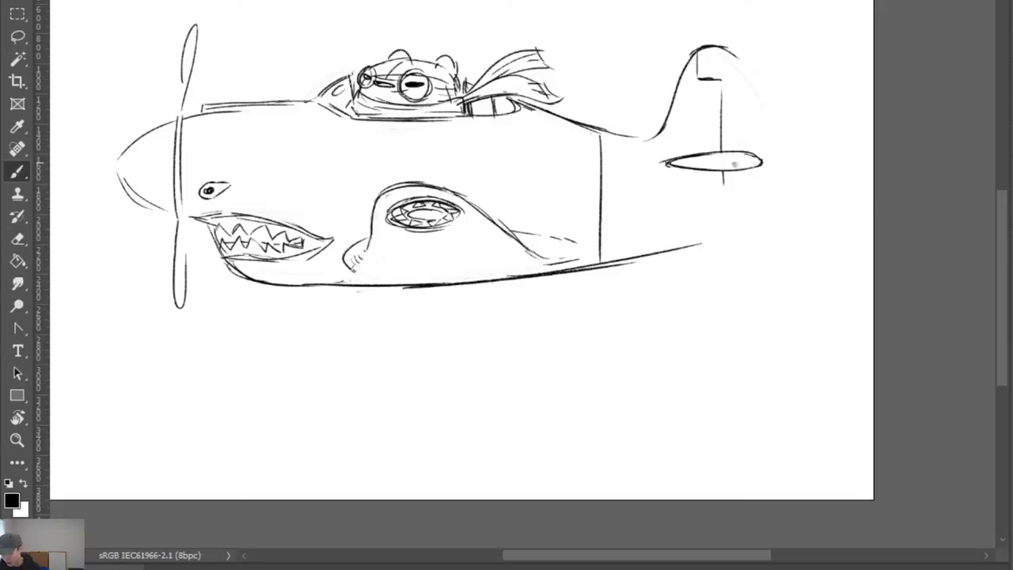
mouse_move(685, 167)
mouse_down()
mouse_move(759, 163)
mouse_move(658, 163)
mouse_move(760, 160)
mouse_up()
key(e)
key(b)
drag(670, 162, 755, 160)
key(ctrl+z)
key(ctrl+z)
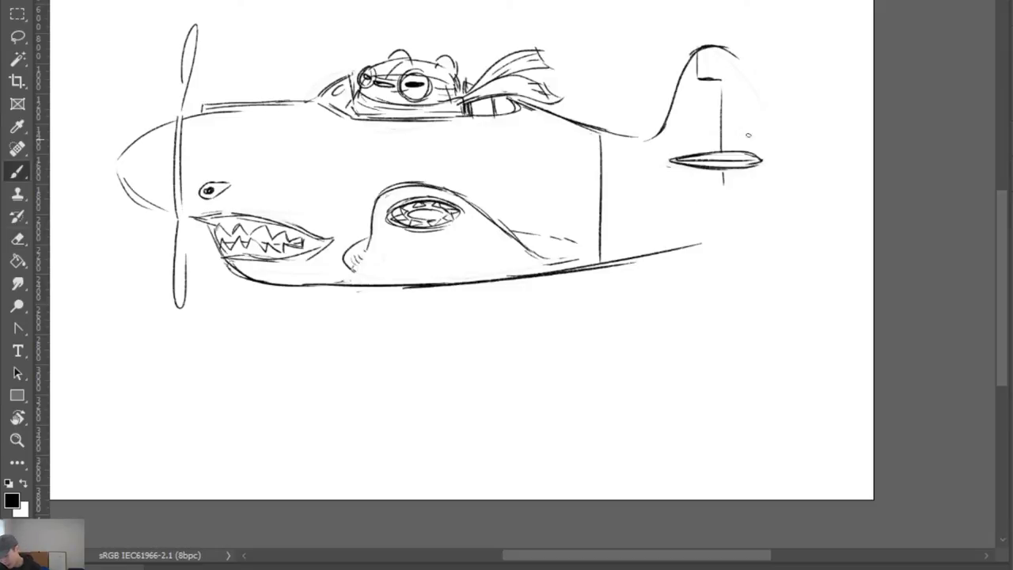
Draw the rudder's long rounded trailing edge from the fin tip down and forward toward the belly line
drag(731, 50, 784, 139)
drag(752, 71, 783, 184)
drag(780, 123, 784, 213)
drag(785, 148, 764, 223)
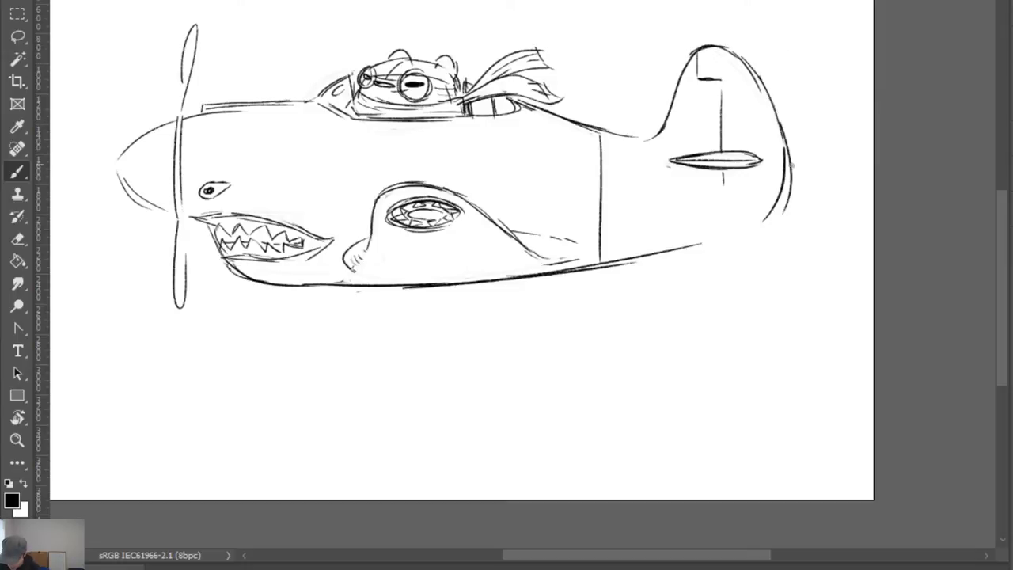
drag(791, 167, 742, 237)
key(ctrl+z)
key(ctrl+z)
drag(784, 198, 752, 231)
drag(791, 173, 757, 227)
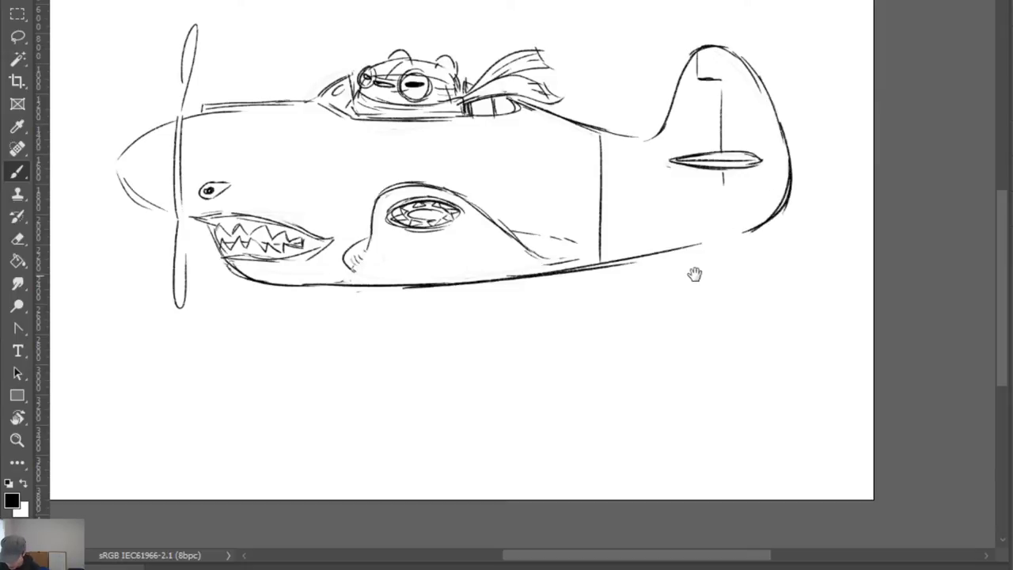
Join the belly line to the rudder's trailing edge and draw the lower rudder line beneath the stabilizer
drag(695, 274, 839, 176)
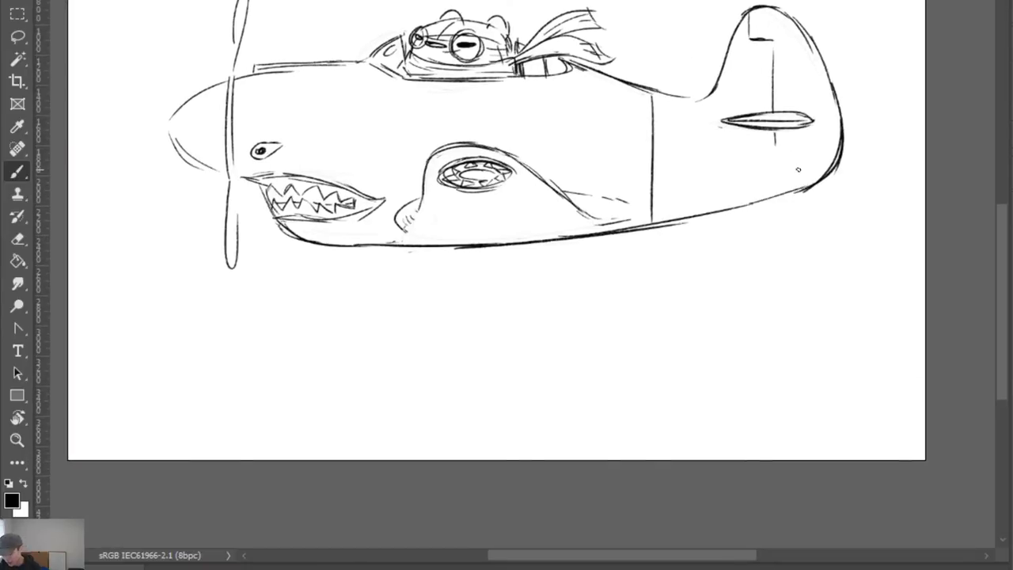
drag(783, 129, 784, 193)
key(e)
drag(776, 136, 785, 163)
key(b)
Draw a second vertical line behind the panel line to form a band around the rear fuselage
drag(670, 98, 675, 217)
key(ctrl+z)
drag(677, 97, 677, 220)
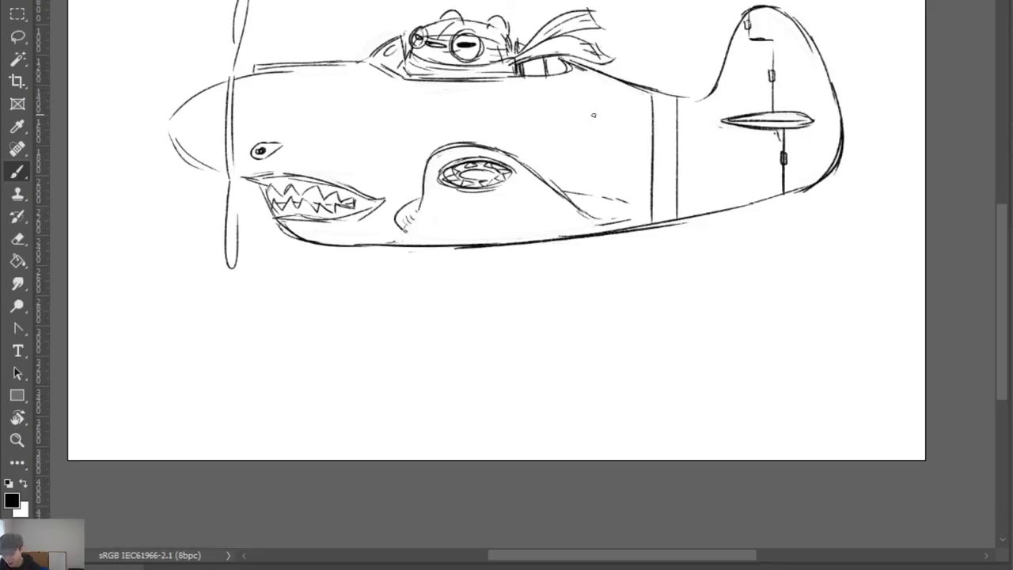
Outline a large block-style number 2 on the fuselage just ahead of the band
mouse_move(593, 116)
mouse_down()
mouse_move(631, 163)
mouse_move(608, 102)
mouse_move(623, 146)
mouse_move(614, 145)
mouse_move(616, 125)
mouse_move(592, 179)
mouse_move(623, 175)
mouse_move(613, 162)
mouse_move(625, 175)
mouse_up()
key(ctrl+z)
key(e)
drag(627, 138, 614, 157)
key(b)
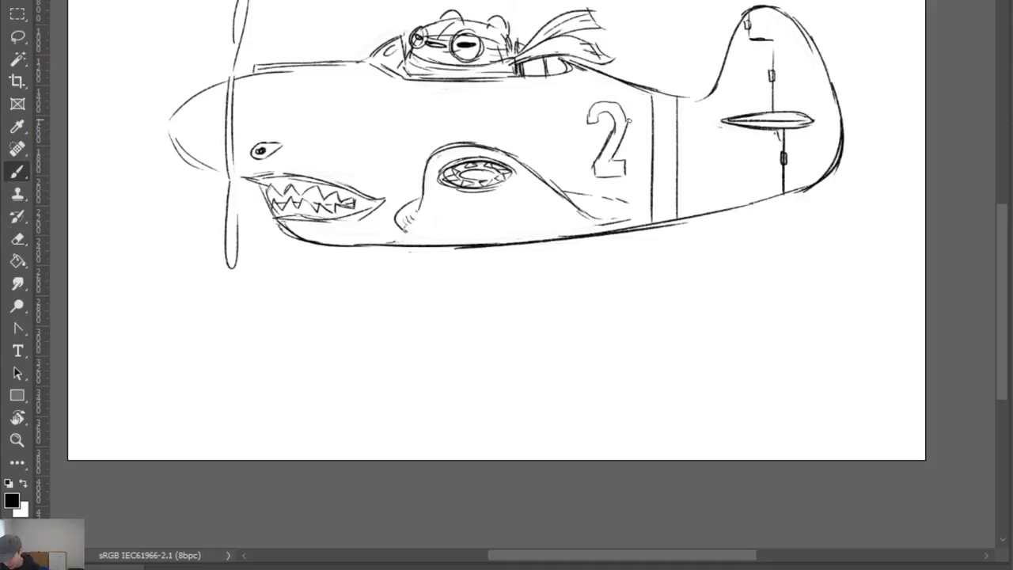
mouse_move(629, 120)
mouse_down()
mouse_move(609, 161)
mouse_move(622, 179)
mouse_up()
mouse_move(591, 176)
mouse_down()
mouse_move(632, 175)
mouse_move(601, 166)
mouse_move(631, 161)
mouse_move(629, 176)
mouse_up()
Clean up the number 2 by erasing its uneven hook, reshaping the upper curve and thickening its edges
key(e)
key(b)
key(e)
key(b)
key(e)
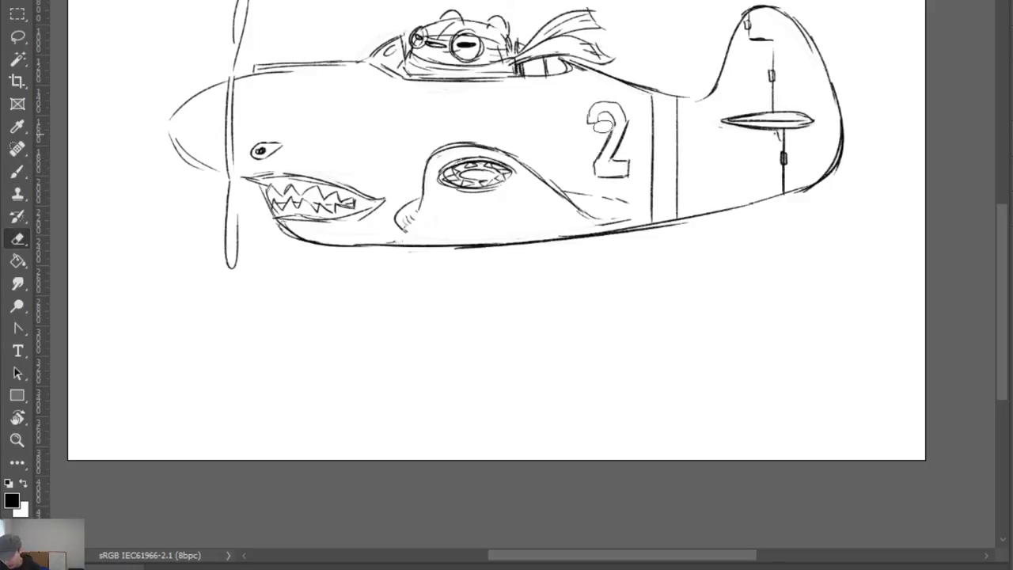
mouse_move(604, 125)
mouse_down()
mouse_move(606, 115)
mouse_move(592, 123)
mouse_move(616, 124)
mouse_move(624, 104)
mouse_move(621, 139)
mouse_up()
key(b)
key(e)
key(b)
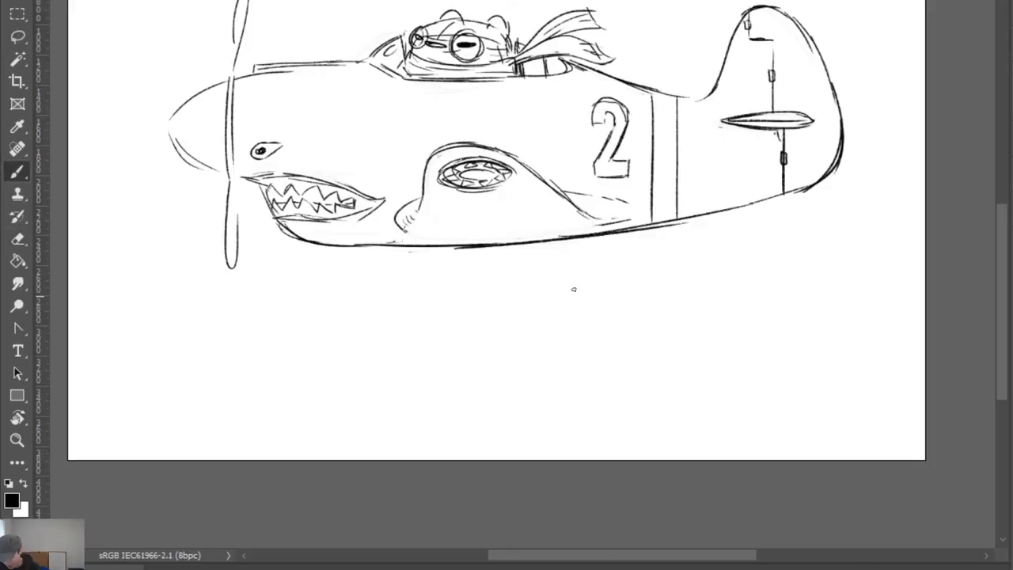
Draw a short curve against the front of the band and a wavy line from the tail base to the belly
drag(703, 222, 796, 201)
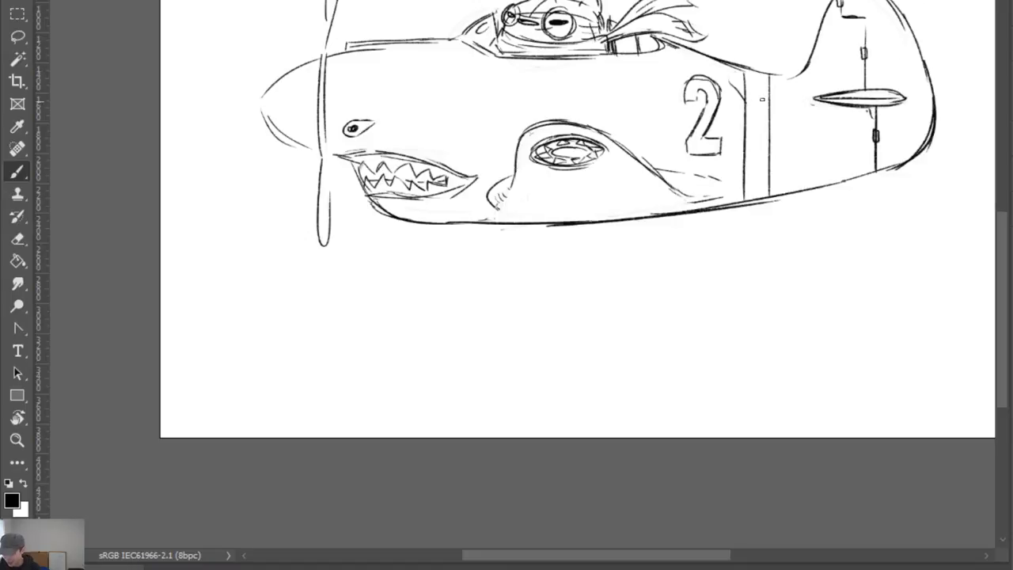
drag(730, 64, 742, 103)
mouse_move(733, 64)
mouse_down()
mouse_move(746, 99)
mouse_move(800, 77)
mouse_move(809, 59)
mouse_move(804, 111)
mouse_move(855, 181)
mouse_move(901, 162)
mouse_up()
key(e)
key(b)
drag(852, 182, 882, 171)
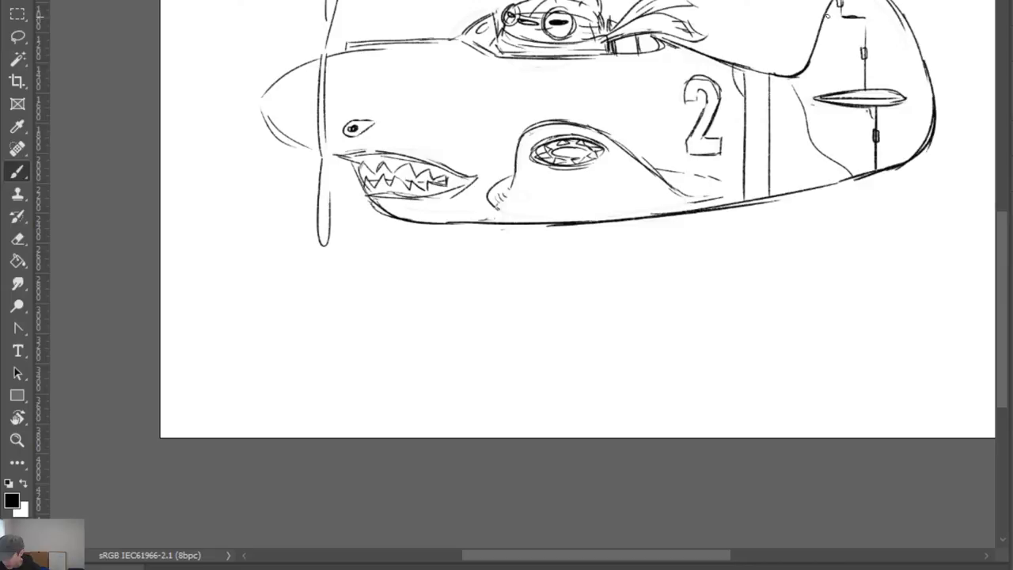
Draw a curved marking line across the tail fin and connect the stepped top of the rudder line
drag(828, 18, 928, 54)
drag(866, 19, 867, 38)
key(e)
key(b)
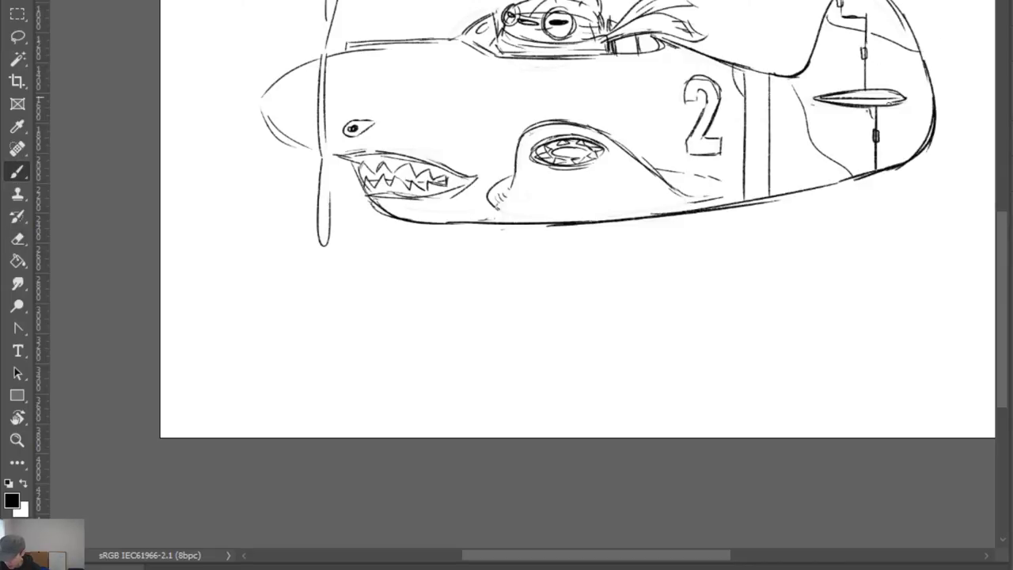
Draw a curved line from the cockpit's rear edge down to the arch's trailing edge
drag(581, 160, 673, 175)
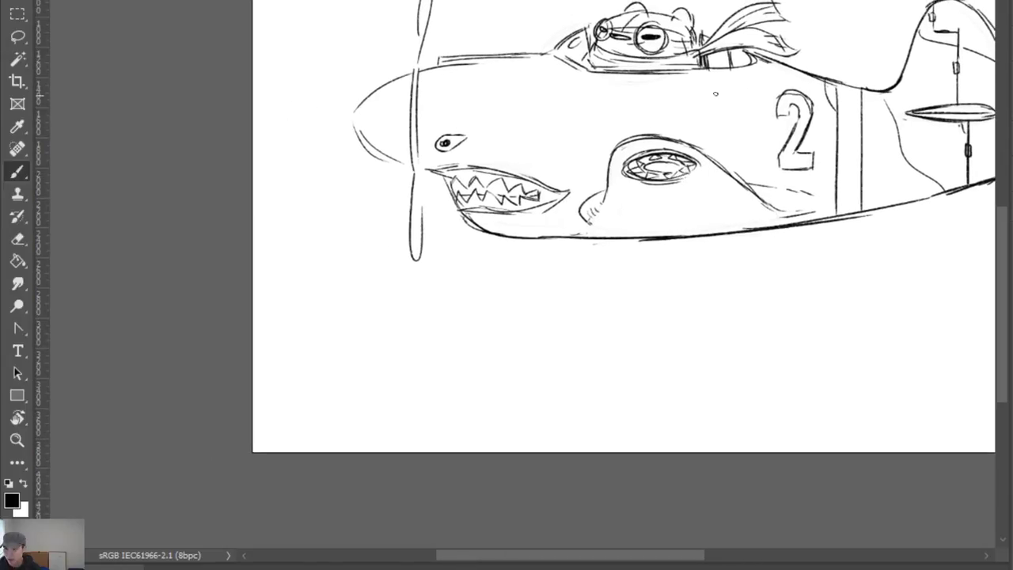
drag(707, 71, 719, 171)
key(ctrl+z)
drag(708, 70, 721, 173)
drag(630, 79, 663, 75)
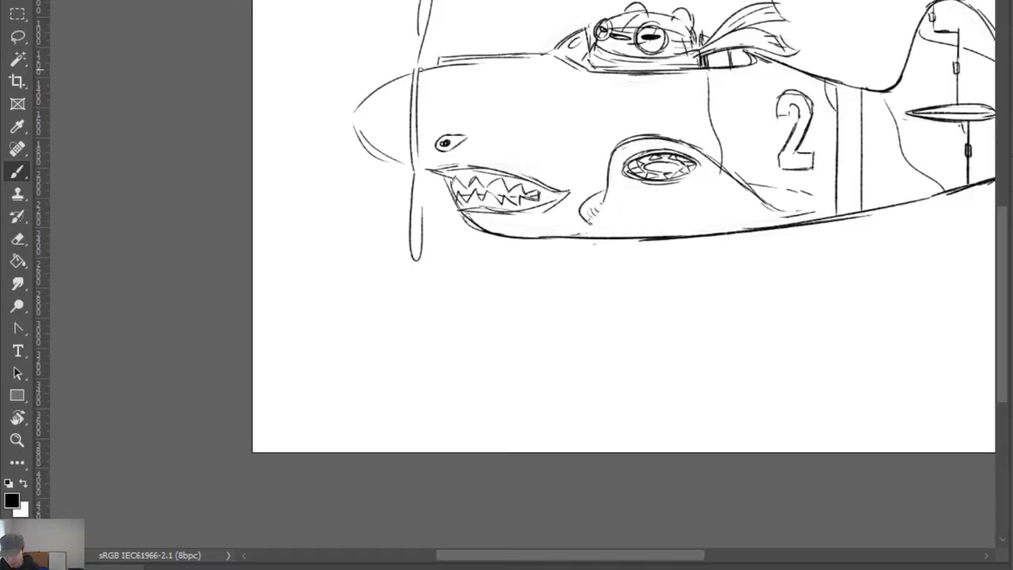
Erase both propeller blades and redraw them as narrow vertical blades above and below the nose
mouse_move(421, 68)
mouse_down()
mouse_move(418, 180)
mouse_move(573, 220)
mouse_up()
key(e)
drag(547, 36, 527, 37)
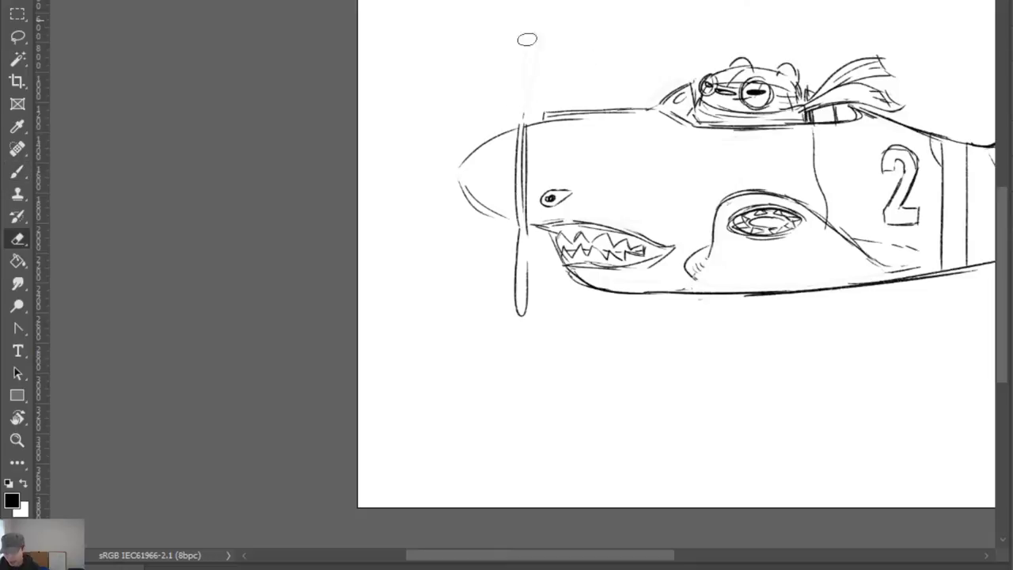
key(b)
mouse_move(521, 103)
mouse_down()
mouse_move(529, 23)
mouse_move(538, 32)
mouse_move(523, 87)
mouse_up()
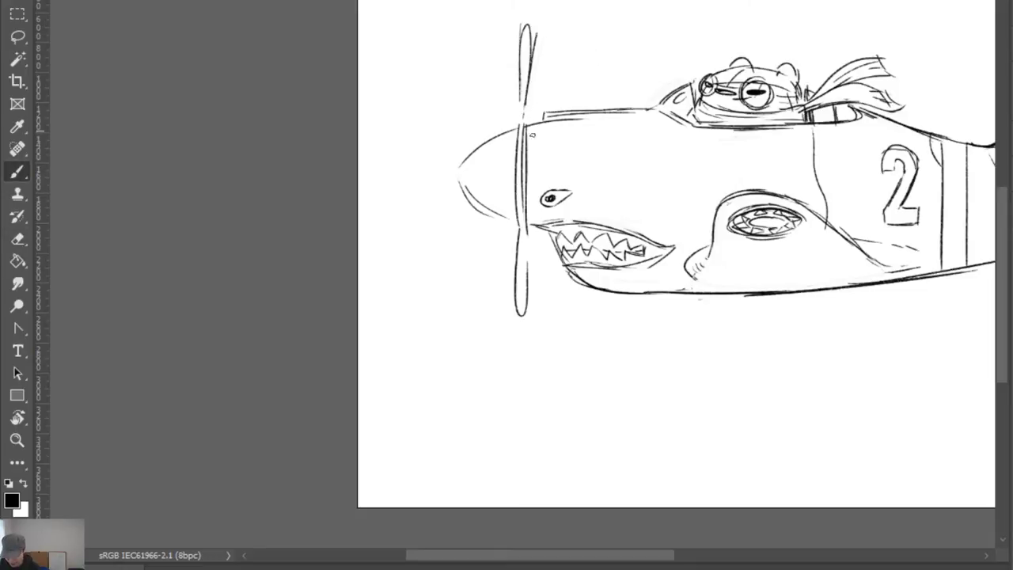
key(e)
drag(518, 251, 522, 320)
key(b)
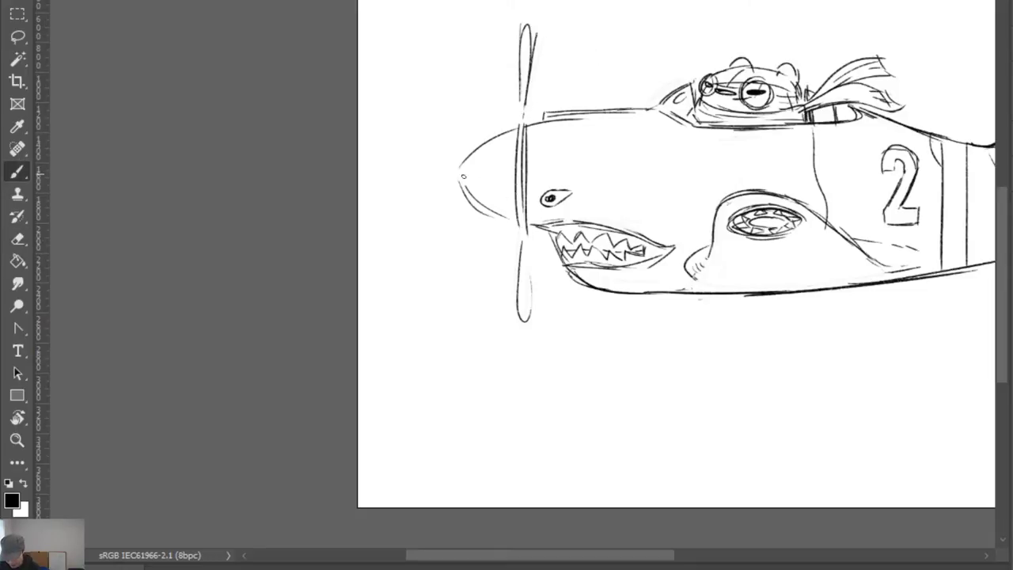
Redraw the nose cone with firmer curved edges and add a small oval highlight on its upper side
drag(459, 174, 518, 231)
mouse_move(494, 141)
mouse_down()
mouse_move(457, 182)
mouse_move(485, 198)
mouse_move(477, 171)
mouse_move(459, 164)
mouse_move(514, 128)
mouse_move(506, 144)
mouse_up()
key(e)
key(b)
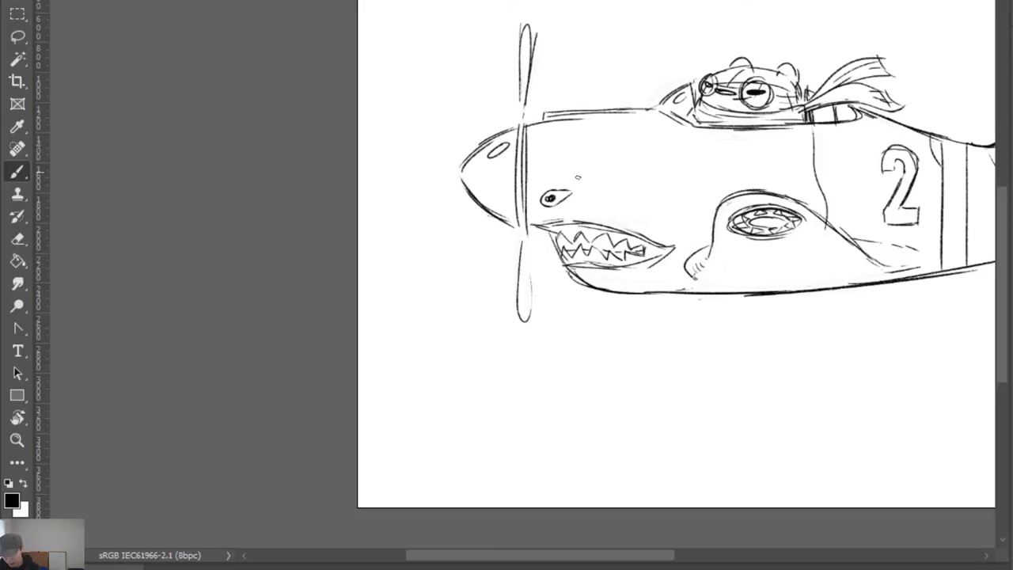
Hatch the underside of the nose cone and darken the outline of the shark's eye
mouse_move(468, 183)
mouse_down()
mouse_move(502, 207)
mouse_move(480, 197)
mouse_up()
key(ctrl+z)
key(ctrl+z)
mouse_move(474, 184)
mouse_down()
mouse_move(510, 216)
mouse_move(512, 195)
mouse_move(543, 230)
mouse_up()
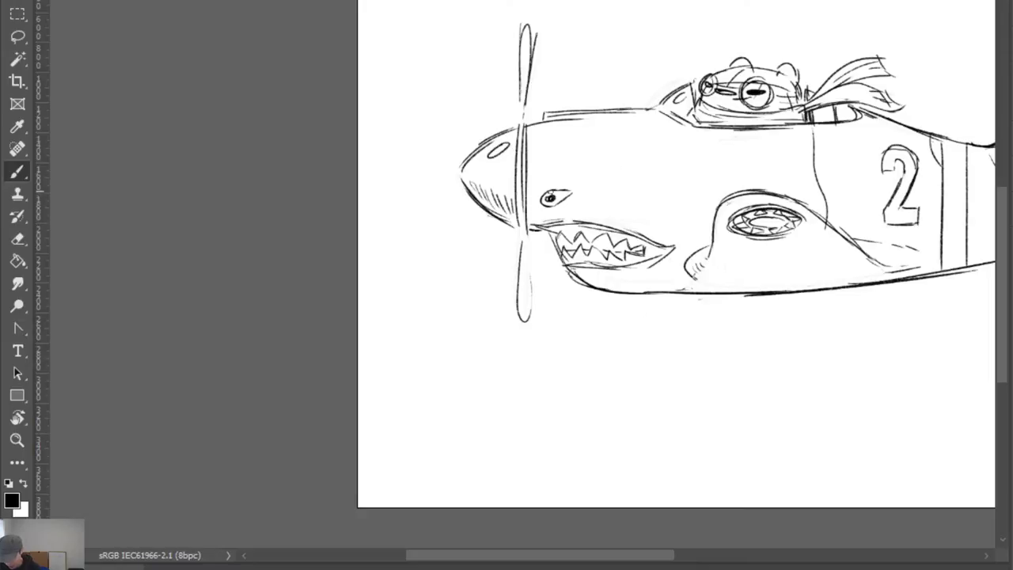
mouse_move(548, 192)
mouse_down()
mouse_move(559, 206)
mouse_move(572, 193)
mouse_move(542, 201)
mouse_up()
drag(544, 195, 565, 191)
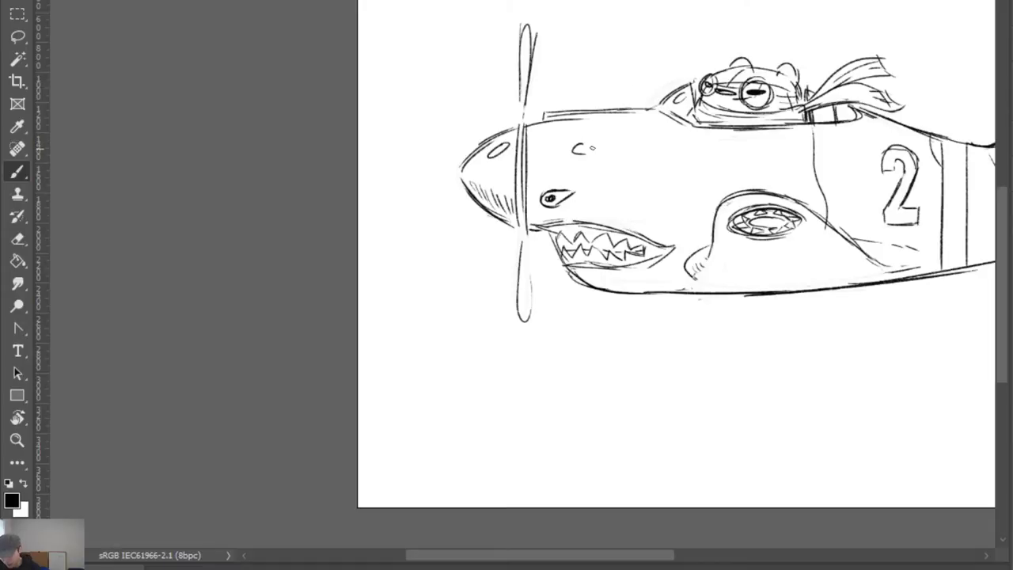
Draw a row of small curved exhaust pipes on the nose above the shark's eye
drag(586, 144, 590, 152)
key(ctrl+z)
key(ctrl+z)
key(e)
mouse_move(600, 144)
mouse_down()
mouse_move(586, 155)
mouse_move(613, 150)
mouse_up()
key(b)
key(ctrl+z)
drag(614, 150, 633, 156)
drag(634, 144, 636, 148)
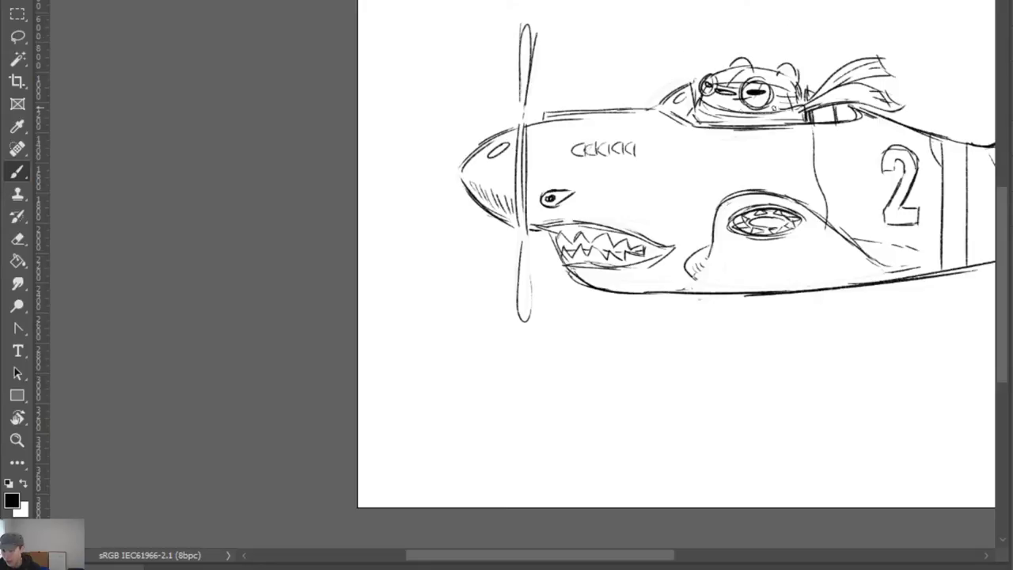
Add a short line below the windshield base and redraw the curve behind the cockpit farther forward with a wavier shape
drag(651, 111, 656, 138)
drag(837, 195, 797, 168)
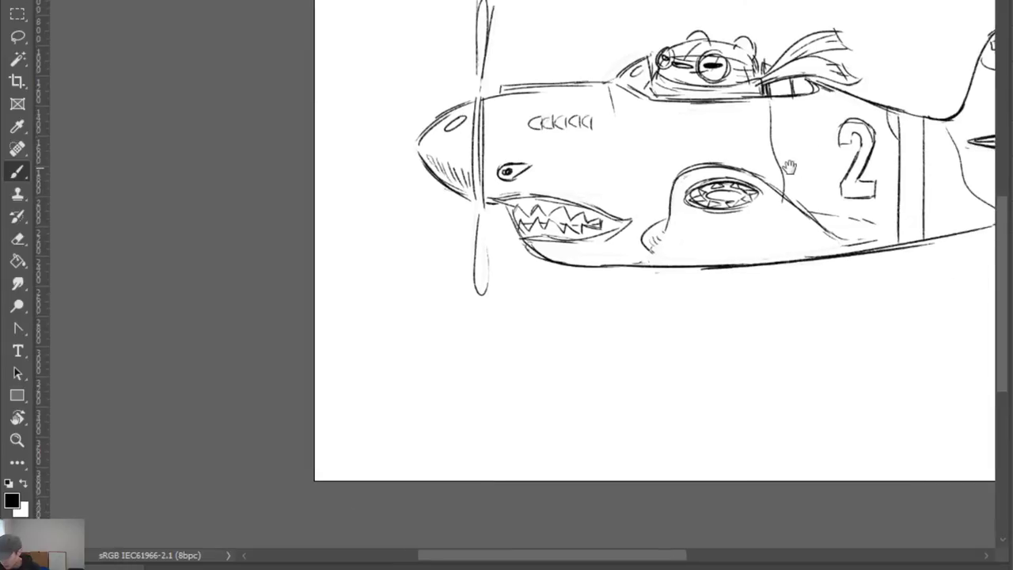
key(e)
drag(765, 105, 790, 147)
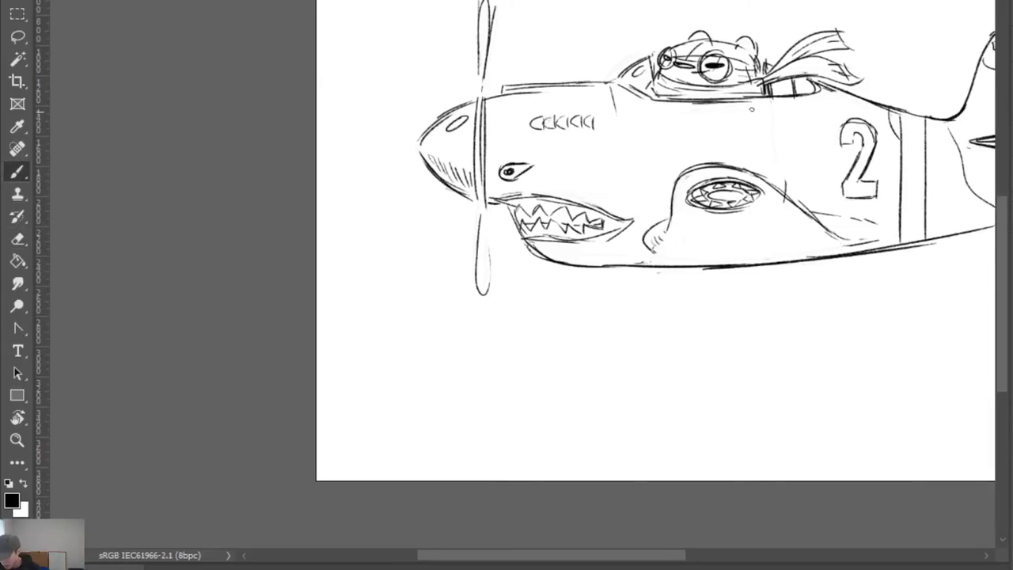
key(b)
mouse_move(750, 109)
mouse_down()
mouse_move(789, 195)
mouse_move(785, 182)
mouse_up()
key(e)
key(b)
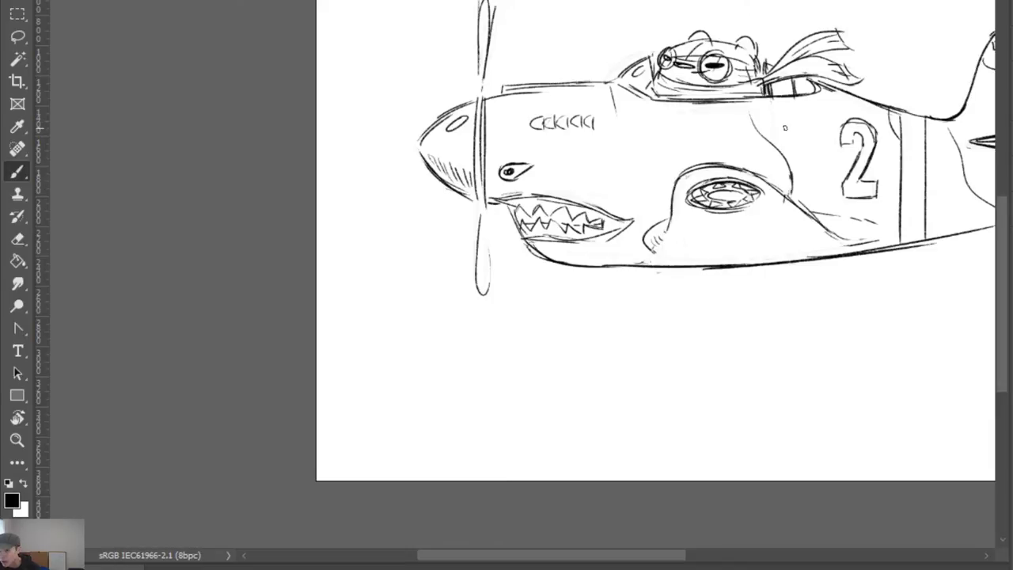
Sketch a small emblem with a trailing tail between the wavy line and the number 2
mouse_move(777, 122)
mouse_down()
mouse_move(797, 133)
mouse_move(792, 121)
mouse_move(828, 124)
mouse_move(803, 130)
mouse_move(813, 140)
mouse_move(790, 123)
mouse_up()
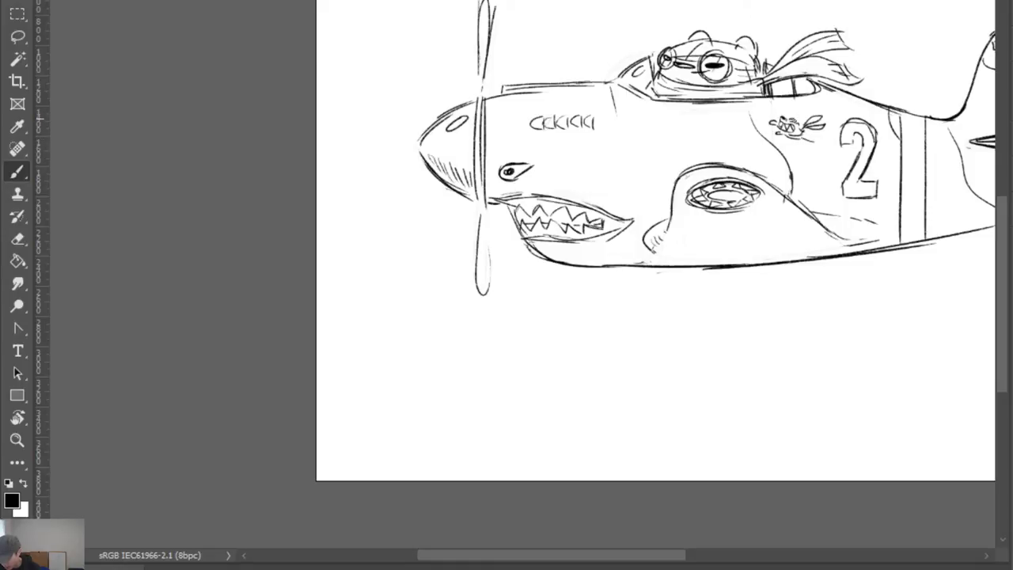
Sketch the rough body of the small emblem character trailing back toward the number 2
drag(806, 133, 833, 152)
key(e)
key(b)
key(e)
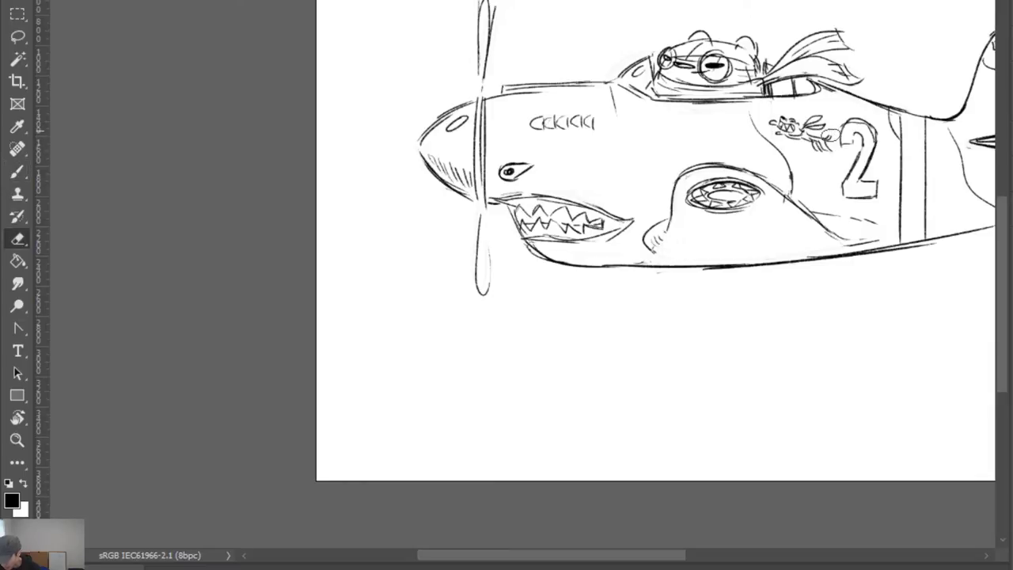
Move the number 2 slightly back and down, closer to the fuselage stripe, and deselect it
key(l)
mouse_move(865, 210)
mouse_down()
mouse_move(896, 208)
mouse_move(871, 108)
mouse_move(850, 166)
mouse_move(866, 201)
mouse_up()
key(ctrl)
mouse_move(885, 137)
mouse_down()
mouse_move(855, 110)
mouse_move(842, 122)
mouse_move(837, 175)
mouse_move(861, 209)
mouse_move(884, 208)
mouse_move(884, 137)
mouse_up()
drag(864, 197, 879, 203)
key(ctrl+d)
Rework the emblem character's rear with small legs and a thin tail curling toward the number 2
key(e)
drag(826, 144, 833, 154)
key(b)
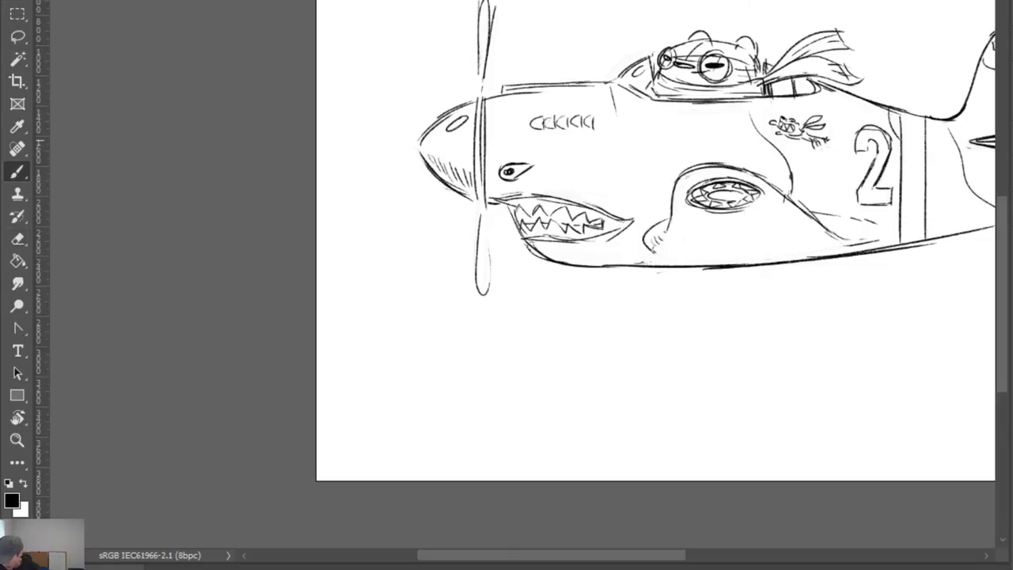
key(e)
key(b)
key(e)
key(b)
mouse_move(838, 129)
mouse_down()
mouse_move(839, 140)
mouse_move(852, 139)
mouse_up()
key(e)
mouse_move(804, 134)
mouse_down()
mouse_move(822, 154)
mouse_move(808, 144)
mouse_up()
key(b)
key(e)
key(b)
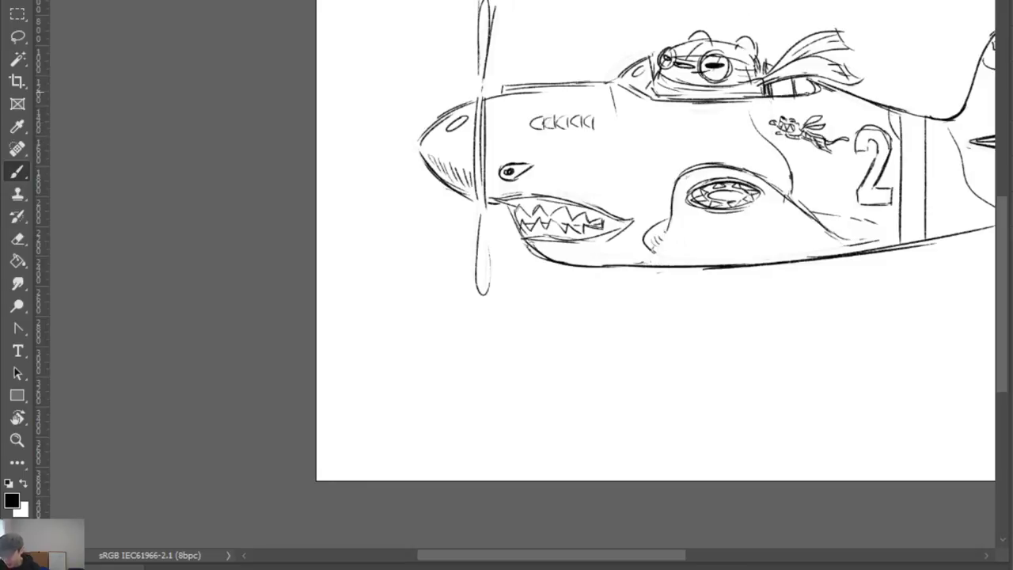
Draw panel lines beneath and behind the exhaust pipes and add three small squares below the cockpit
key(ctrl+z)
drag(491, 143, 634, 145)
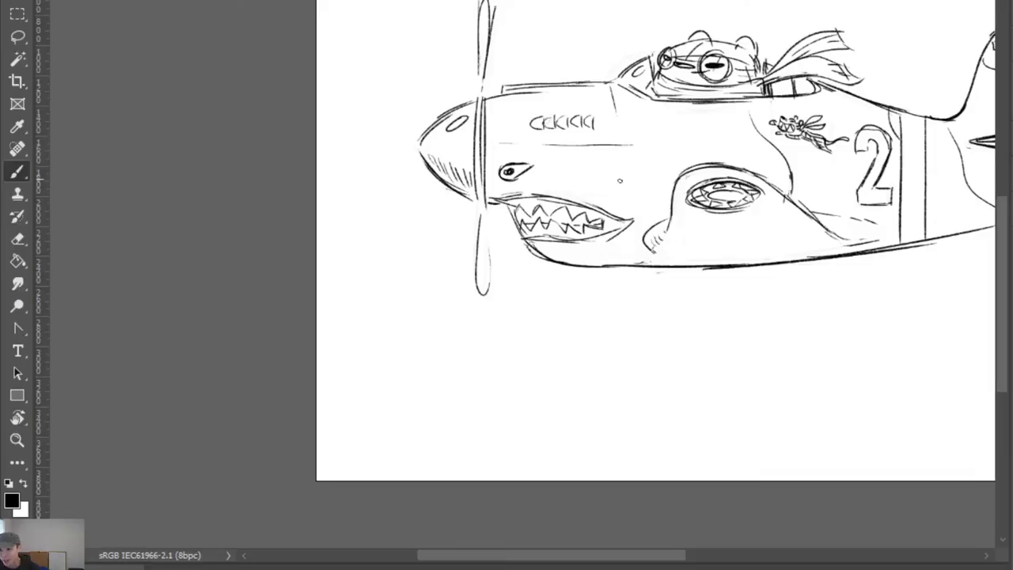
key(e)
key(b)
mouse_move(611, 83)
mouse_down()
mouse_move(624, 140)
mouse_move(655, 111)
mouse_move(690, 118)
mouse_up()
key(ctrl+z)
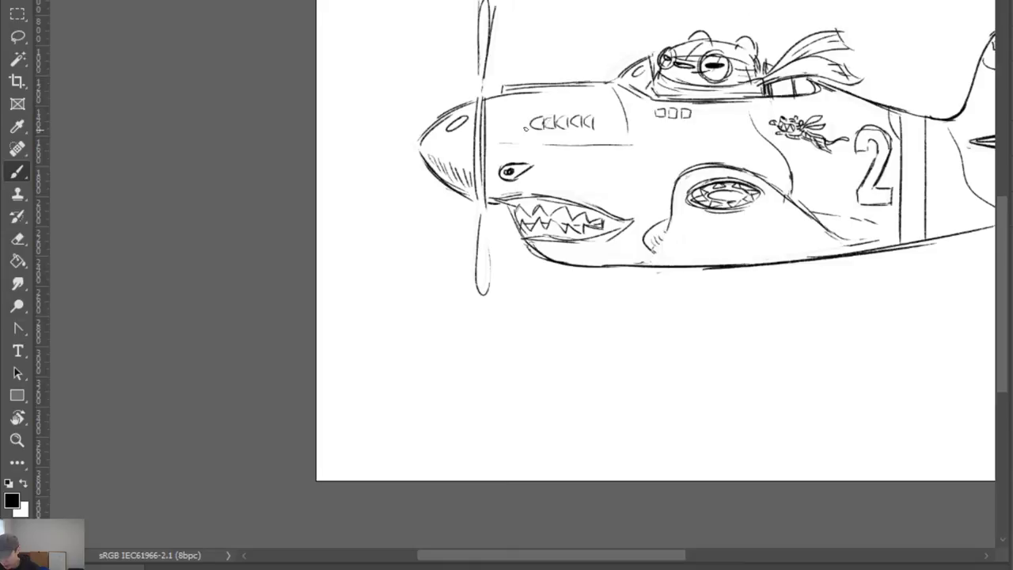
Darken the undersides of the exhaust pipes and draw a short horizontal line behind the shark's mouth
drag(529, 128, 594, 128)
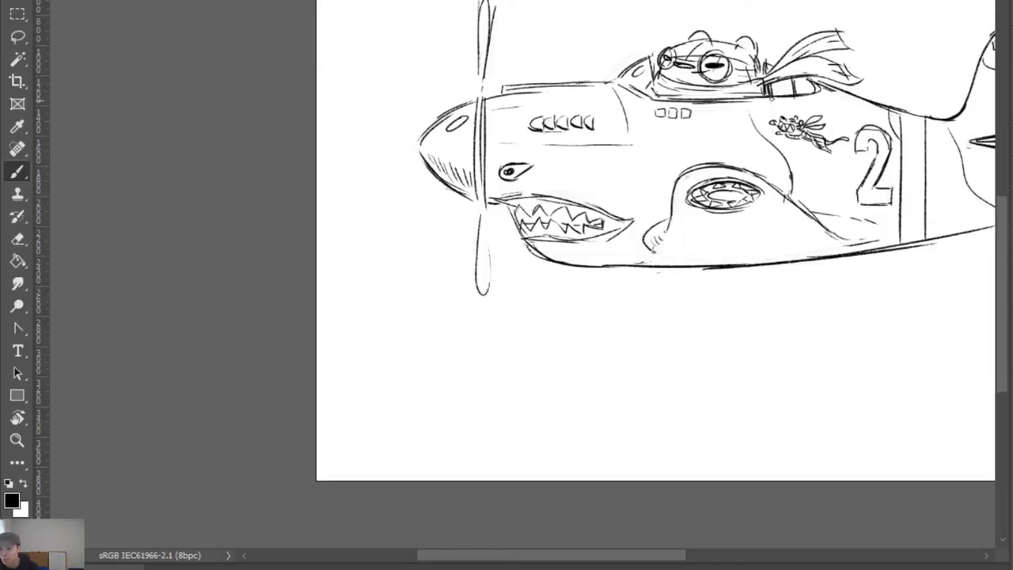
drag(606, 240, 639, 240)
drag(572, 242, 611, 240)
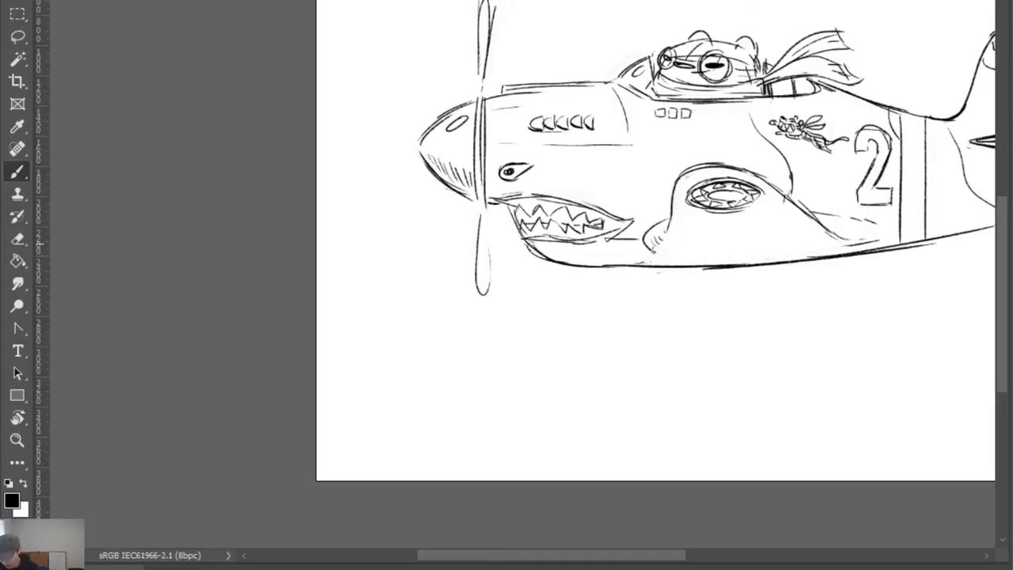
Start a small ellipse on the lower fuselage and draw a short barrel at the front of the wing fairing
mouse_move(784, 233)
mouse_down()
mouse_move(739, 252)
mouse_move(780, 254)
mouse_up()
mouse_move(771, 236)
mouse_down()
mouse_move(788, 248)
mouse_move(782, 255)
mouse_move(784, 235)
mouse_up()
key(ctrl+z)
key(ctrl+z)
drag(673, 244, 741, 245)
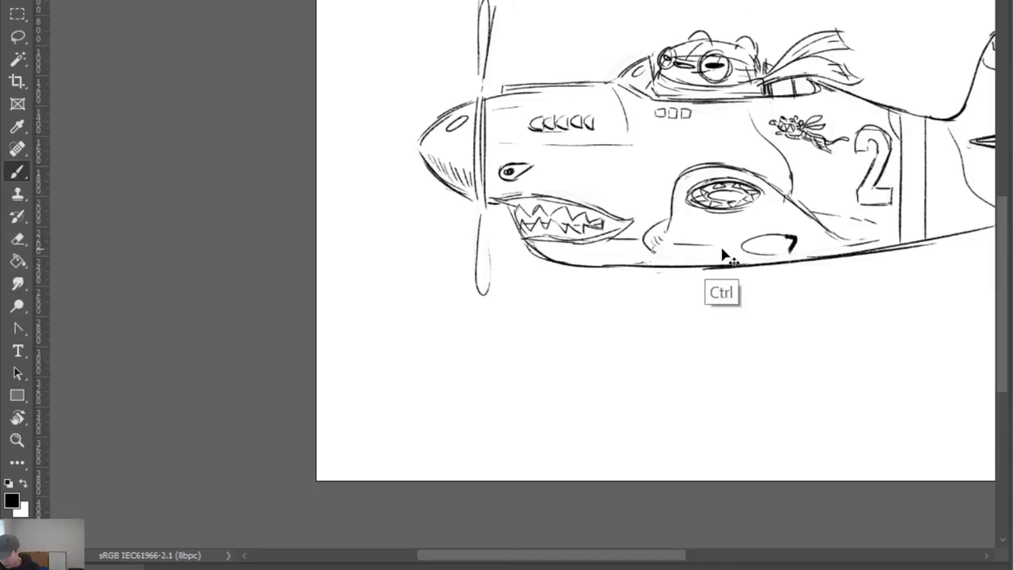
key(ctrl+z)
key(ctrl+z)
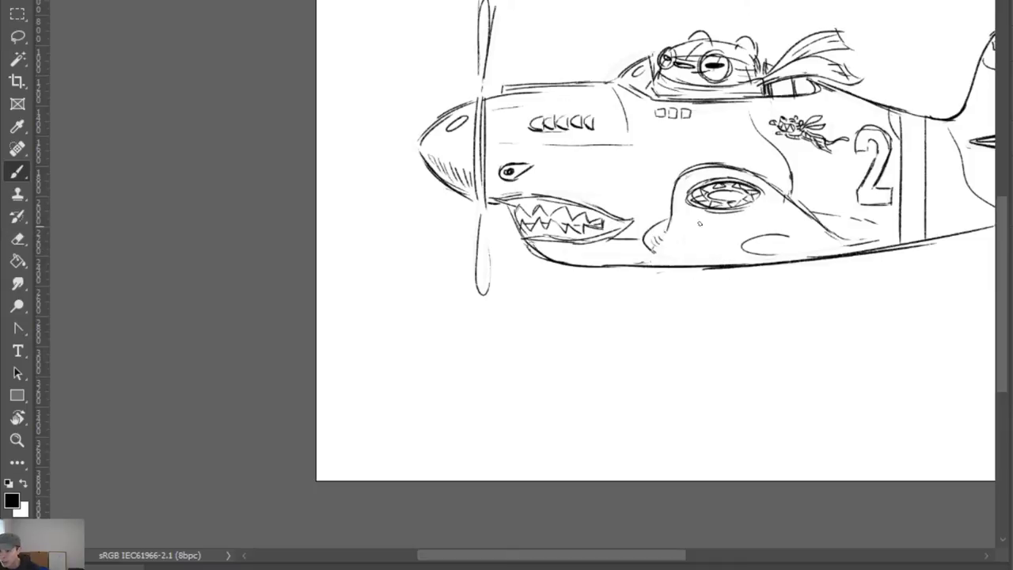
mouse_move(672, 206)
mouse_down()
mouse_move(656, 206)
mouse_move(674, 210)
mouse_up()
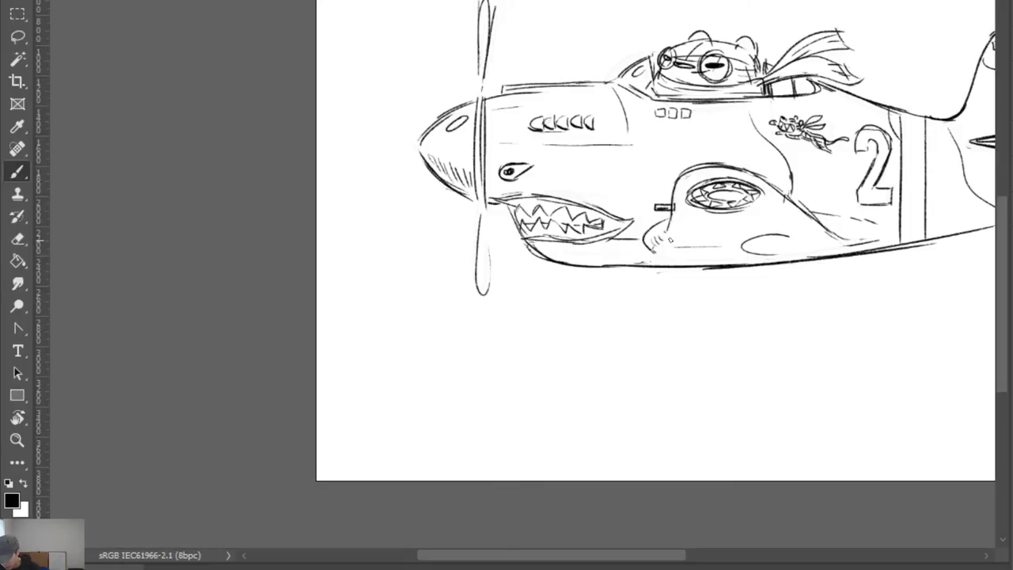
Complete the lower ellipse with an inner oval and draw a narrow banded bar leading to it
mouse_move(681, 238)
mouse_down()
mouse_move(788, 247)
mouse_move(779, 254)
mouse_move(791, 250)
mouse_move(776, 251)
mouse_move(786, 236)
mouse_move(801, 245)
mouse_up()
key(ctrl+z)
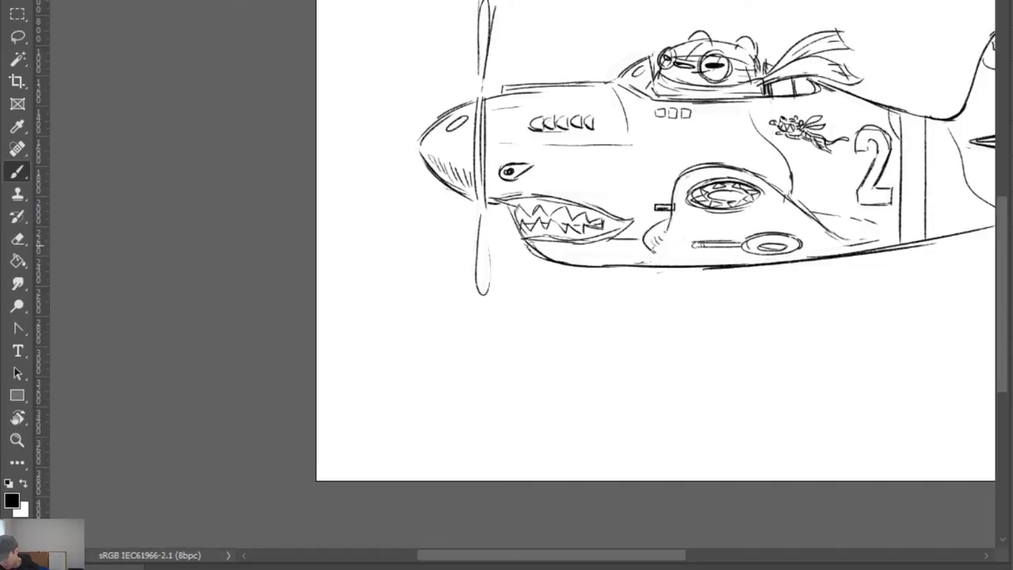
mouse_move(699, 242)
mouse_down()
mouse_move(746, 240)
mouse_move(715, 249)
mouse_up()
mouse_move(730, 241)
mouse_down()
mouse_move(700, 268)
mouse_move(616, 264)
mouse_move(705, 263)
mouse_up()
key(ctrl+z)
key(ctrl+z)
Clean up and redraw the belly outline of the plane from behind the mouth toward the tail
key(e)
key(b)
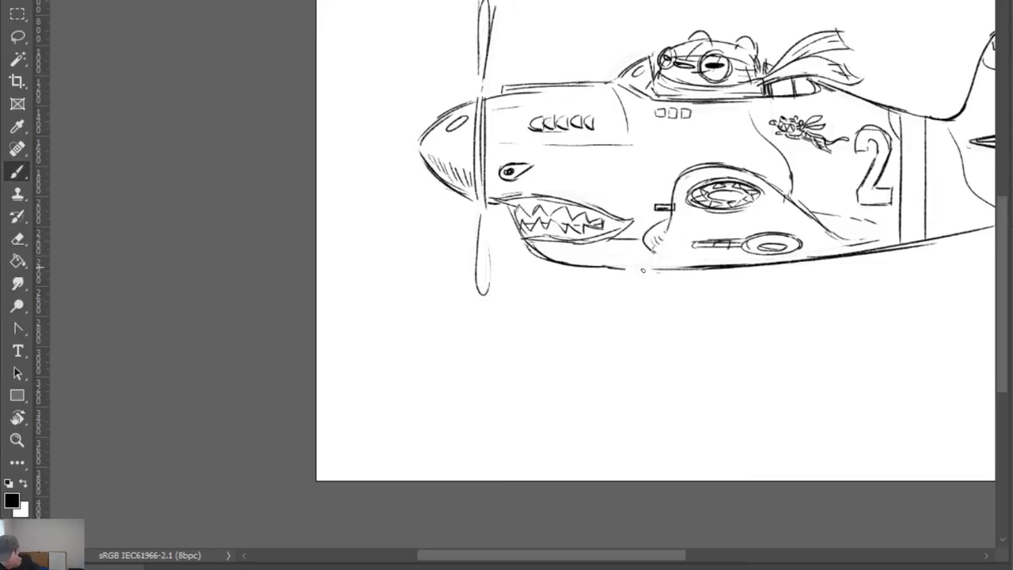
drag(608, 267, 935, 243)
Clean up and redraw the upper nose outline between the propeller and the windshield
key(z)
alt+click(686, 92)
key(b)
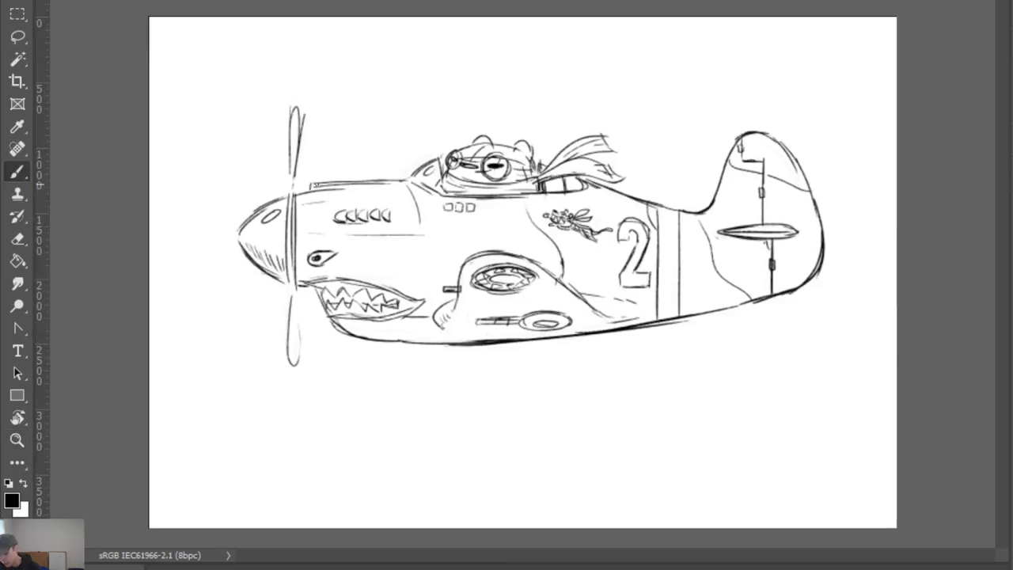
key(e)
mouse_move(312, 183)
mouse_down()
mouse_move(317, 194)
mouse_move(697, 158)
mouse_move(810, 122)
mouse_up()
key(z)
click(330, 197)
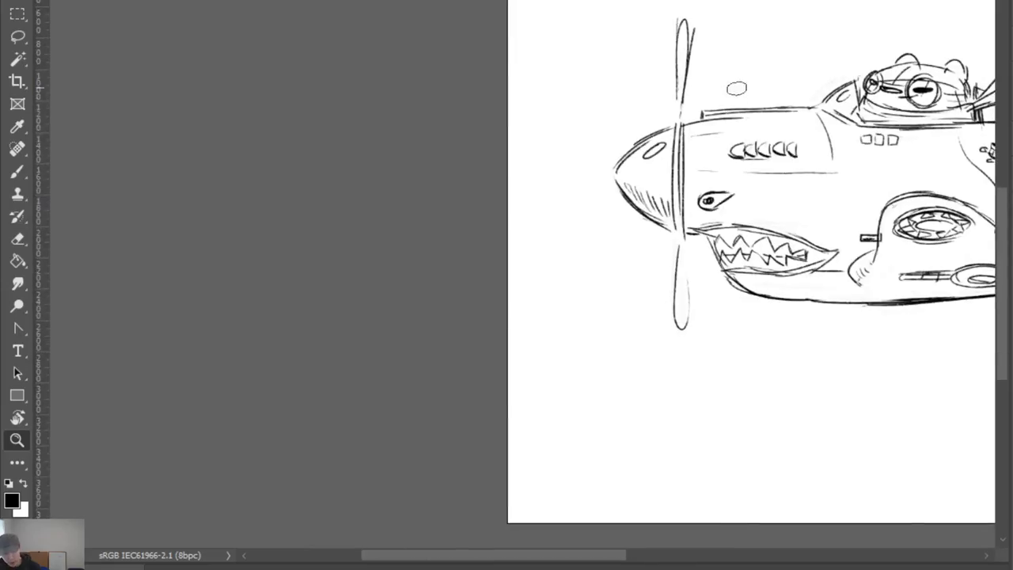
key(e)
mouse_move(736, 120)
mouse_down()
mouse_move(703, 127)
mouse_move(738, 117)
mouse_up()
key(b)
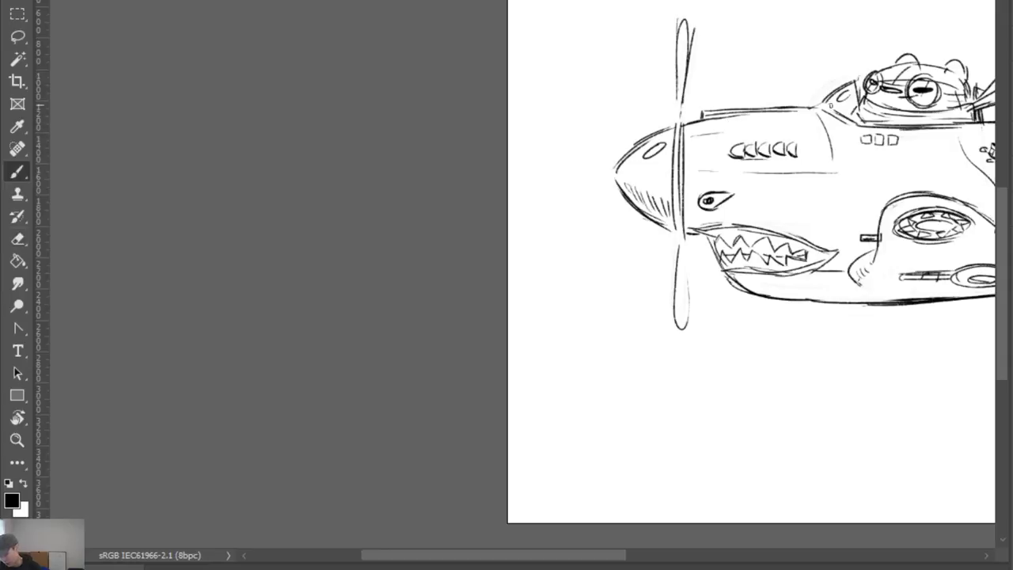
key(e)
key(b)
key(ctrl+0)
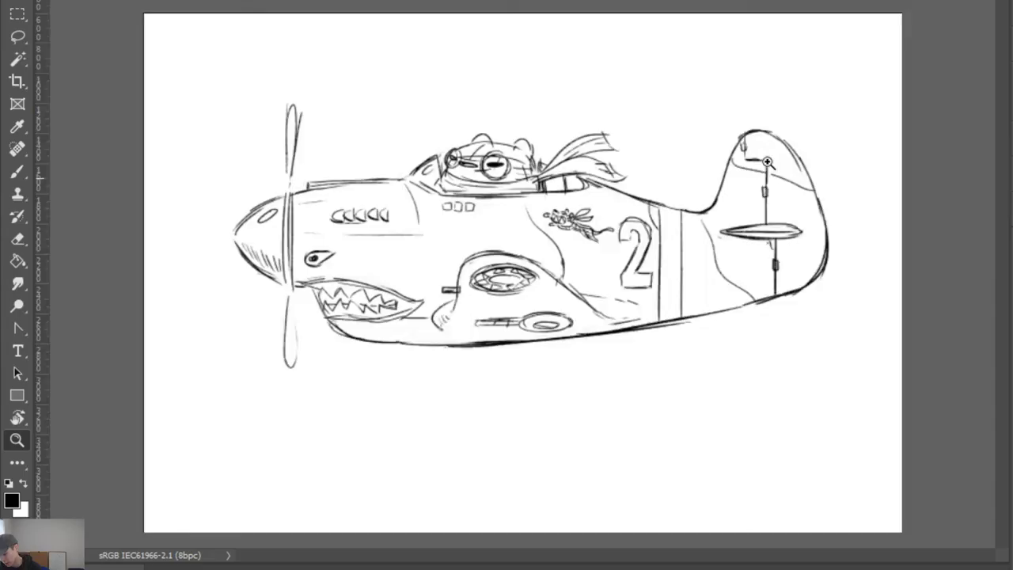
Strengthen the lower outline of the rear fuselage from the stripe to the rudder
key(z)
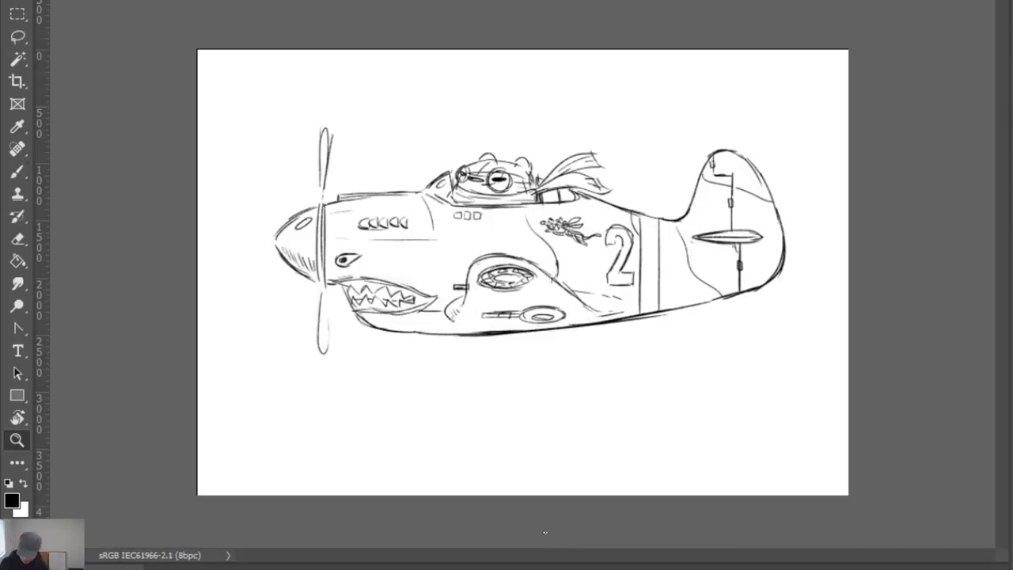
key(b)
drag(683, 307, 734, 293)
key(ctrl+z)
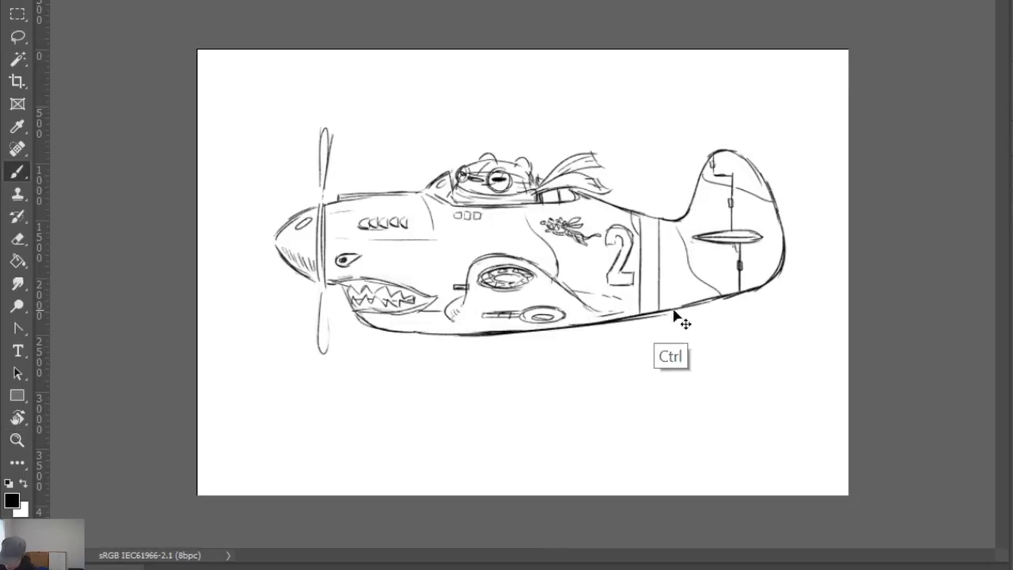
drag(659, 313, 736, 293)
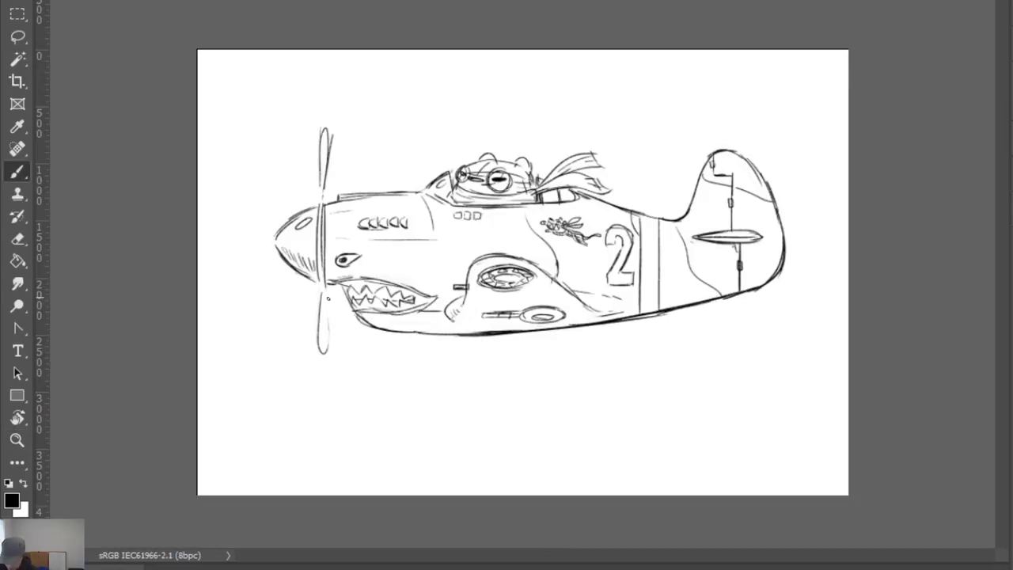
Redraw both propeller blades with fuller shapes and shade them with diagonal hatching
drag(323, 297, 323, 353)
key(ctrl+z)
mouse_move(324, 295)
mouse_down()
mouse_move(325, 353)
mouse_move(318, 346)
mouse_up()
mouse_move(319, 129)
mouse_down()
mouse_move(320, 179)
mouse_move(330, 125)
mouse_move(321, 195)
mouse_move(323, 138)
mouse_move(324, 169)
mouse_up()
key(e)
key(b)
drag(318, 319, 323, 347)
mouse_move(325, 306)
mouse_down()
mouse_move(328, 330)
mouse_move(323, 317)
mouse_up()
drag(328, 331, 331, 343)
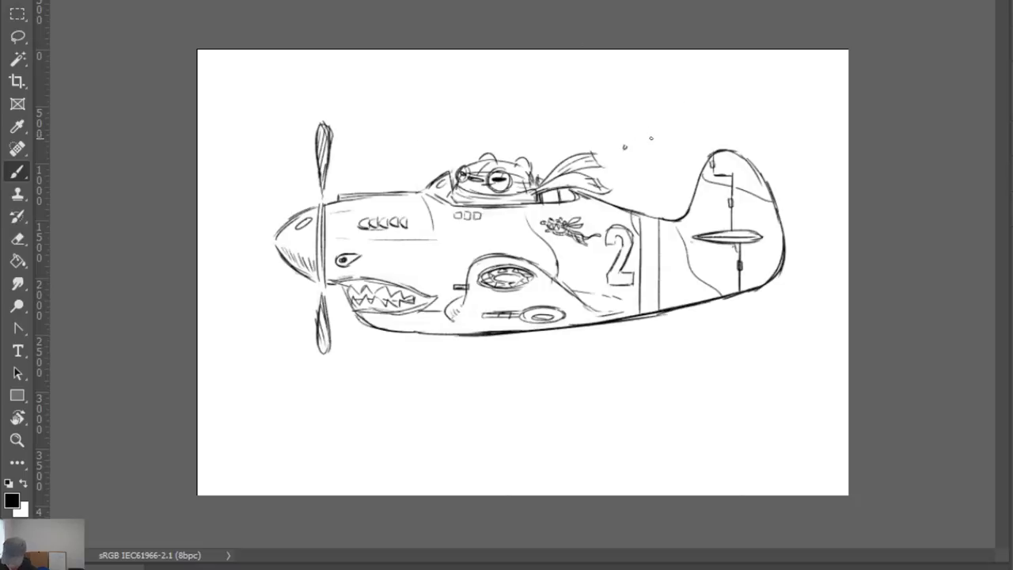
Add fold lines to the pilot's scarf and touch up the rear ear
mouse_move(543, 193)
mouse_down()
mouse_move(577, 185)
mouse_move(560, 181)
mouse_move(594, 167)
mouse_up()
mouse_move(528, 166)
mouse_down()
mouse_move(534, 183)
mouse_move(533, 168)
mouse_up()
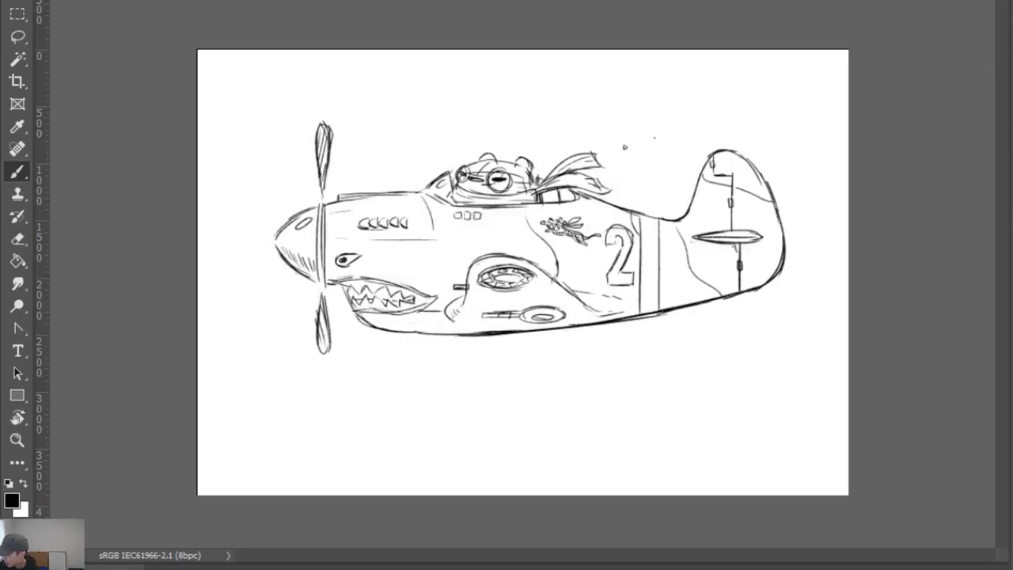
Move the whole plane sketch lower on the canvas
key(z)
drag(521, 283, 540, 274)
key(v)
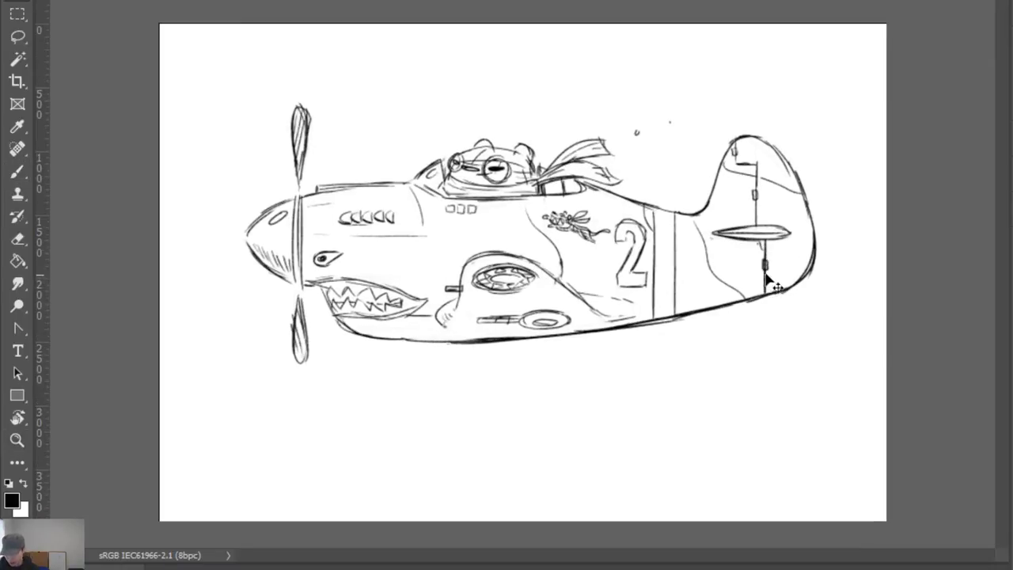
drag(766, 275, 759, 330)
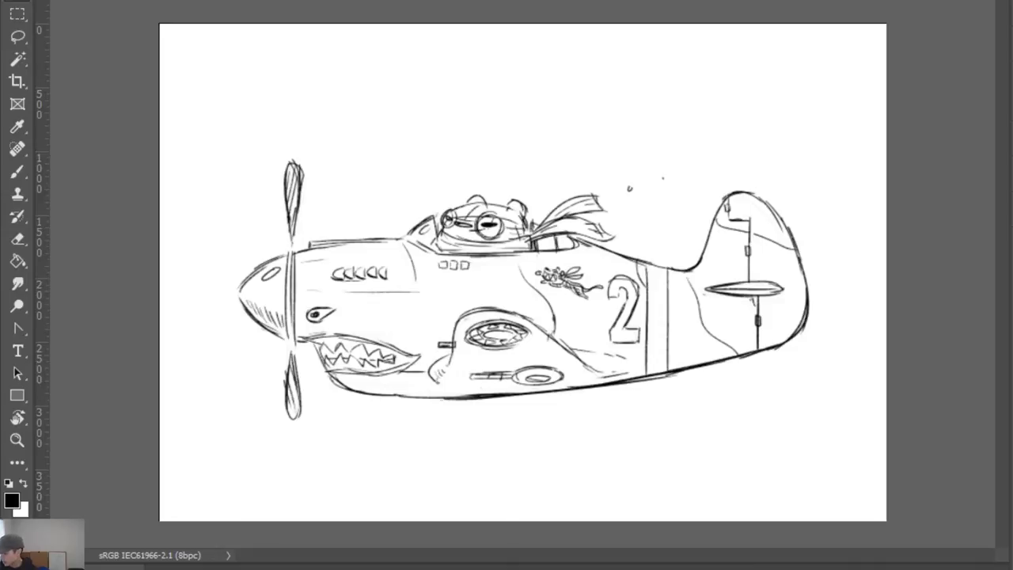
key(z)
drag(733, 349, 784, 348)
drag(694, 357, 814, 369)
drag(763, 414, 743, 417)
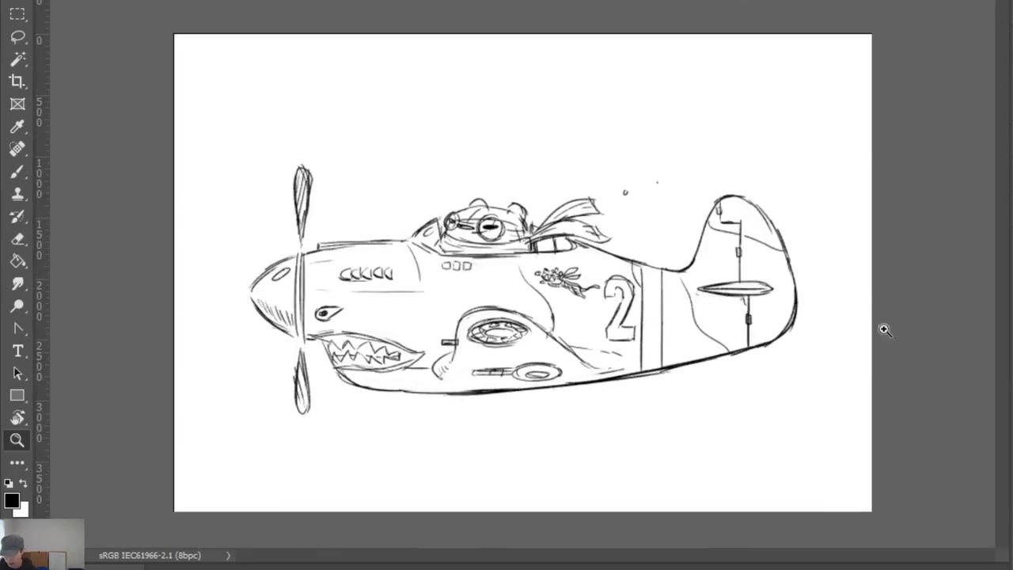
Clear the plane sketch from the canvas and sketch a rounded turret outline with an upright loop on top
key(Delete)
key(b)
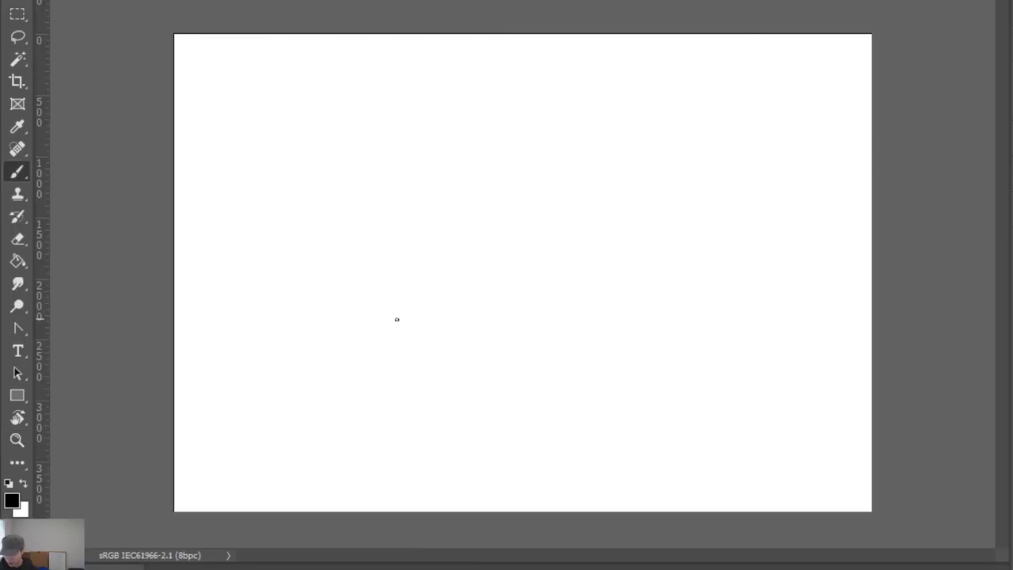
mouse_move(463, 185)
mouse_down()
mouse_move(462, 239)
mouse_move(606, 174)
mouse_move(617, 218)
mouse_up()
drag(610, 181, 621, 242)
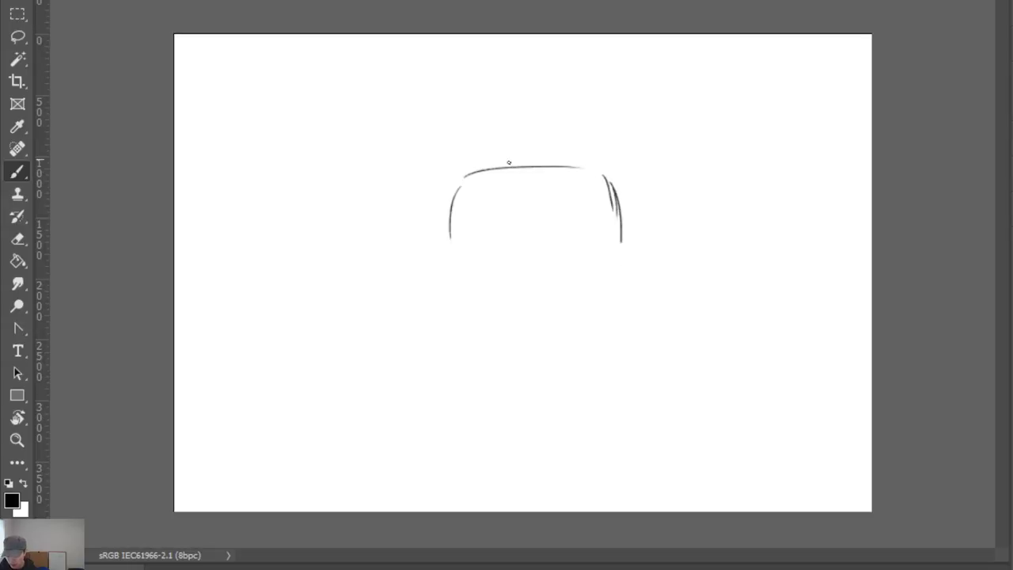
mouse_move(556, 163)
mouse_down()
mouse_move(559, 137)
mouse_move(574, 163)
mouse_up()
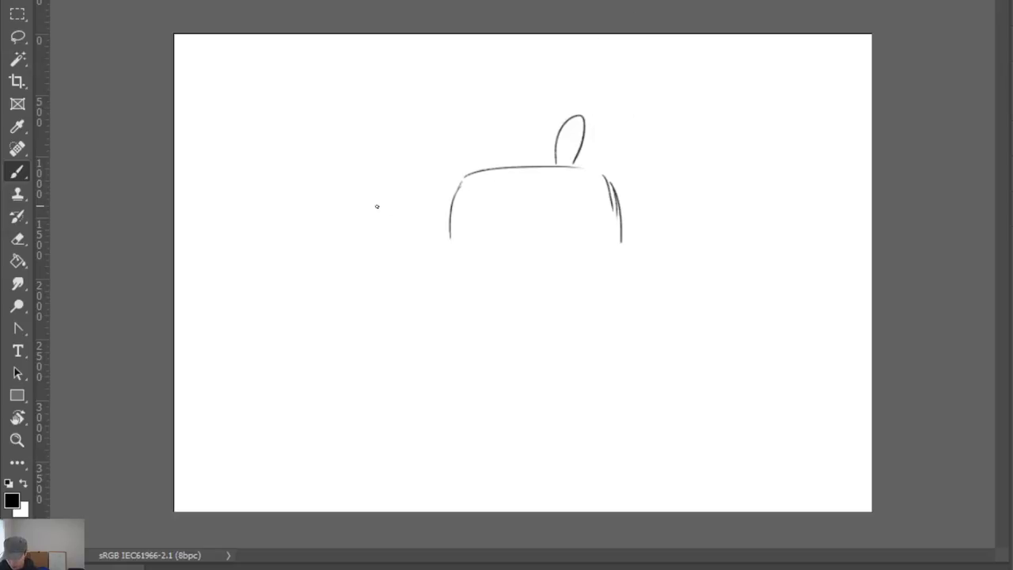
Draw a tapered gun barrel projecting from the turret's front with a rounded base
mouse_move(377, 207)
mouse_down()
mouse_move(462, 199)
mouse_move(462, 219)
mouse_up()
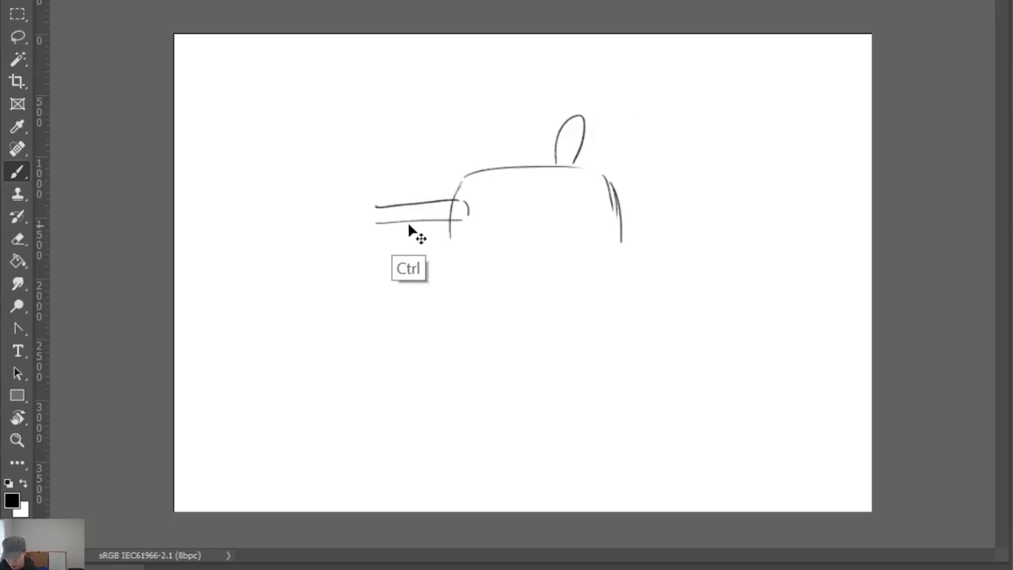
key(ctrl+z)
mouse_move(375, 219)
mouse_down()
mouse_move(461, 218)
mouse_move(374, 203)
mouse_move(393, 206)
mouse_move(380, 214)
mouse_move(382, 203)
mouse_move(461, 199)
mouse_move(421, 196)
mouse_move(441, 194)
mouse_move(473, 219)
mouse_up()
key(e)
key(b)
key(e)
key(b)
mouse_move(470, 193)
mouse_down()
mouse_move(472, 221)
mouse_move(437, 209)
mouse_move(422, 221)
mouse_move(373, 221)
mouse_move(467, 221)
mouse_up()
key(e)
key(b)
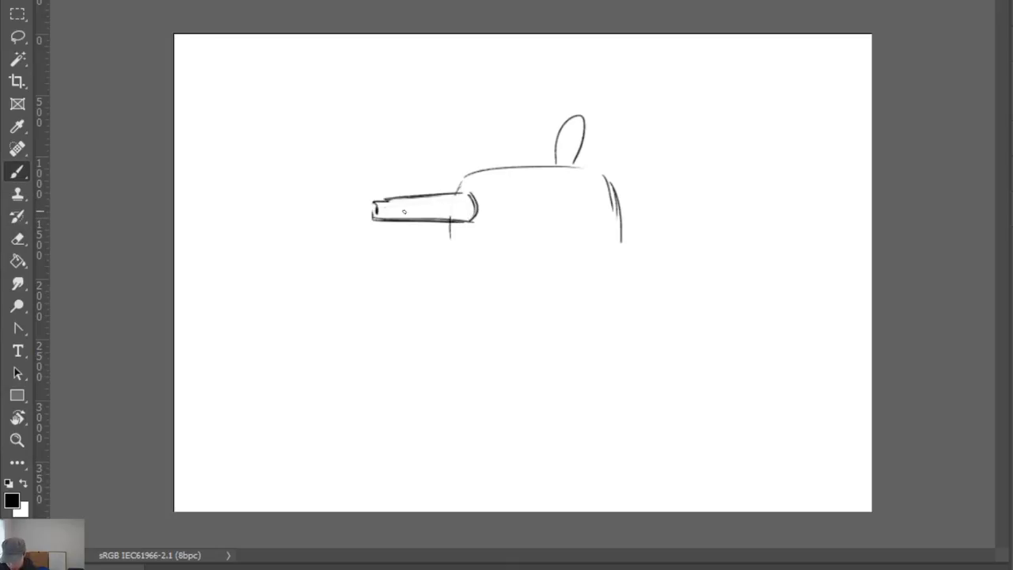
Draw the muzzle and its dark bore at the barrel's tip and add small ticks along the underside
mouse_move(372, 204)
mouse_down()
mouse_move(381, 220)
mouse_move(376, 206)
mouse_up()
key(e)
key(b)
key(ctrl+z)
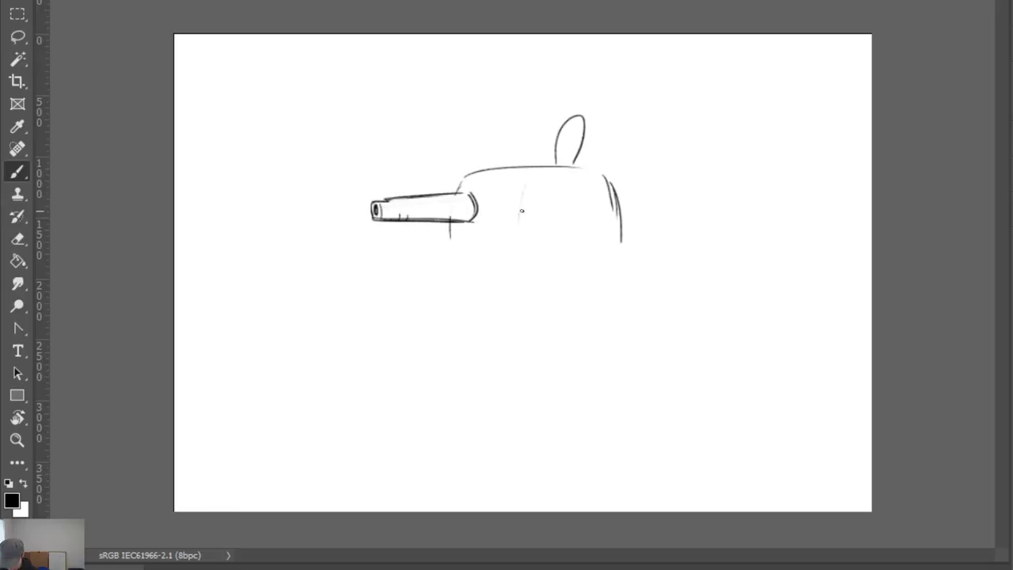
Hatch the lower front of the turret and draw a five-pointed star on its rear side
mouse_move(516, 242)
mouse_down()
mouse_move(514, 214)
mouse_move(498, 240)
mouse_move(453, 241)
mouse_move(464, 231)
mouse_up()
mouse_move(578, 193)
mouse_down()
mouse_move(574, 228)
mouse_move(588, 212)
mouse_move(596, 223)
mouse_move(593, 192)
mouse_move(607, 193)
mouse_move(599, 222)
mouse_up()
key(e)
key(b)
drag(599, 207, 602, 222)
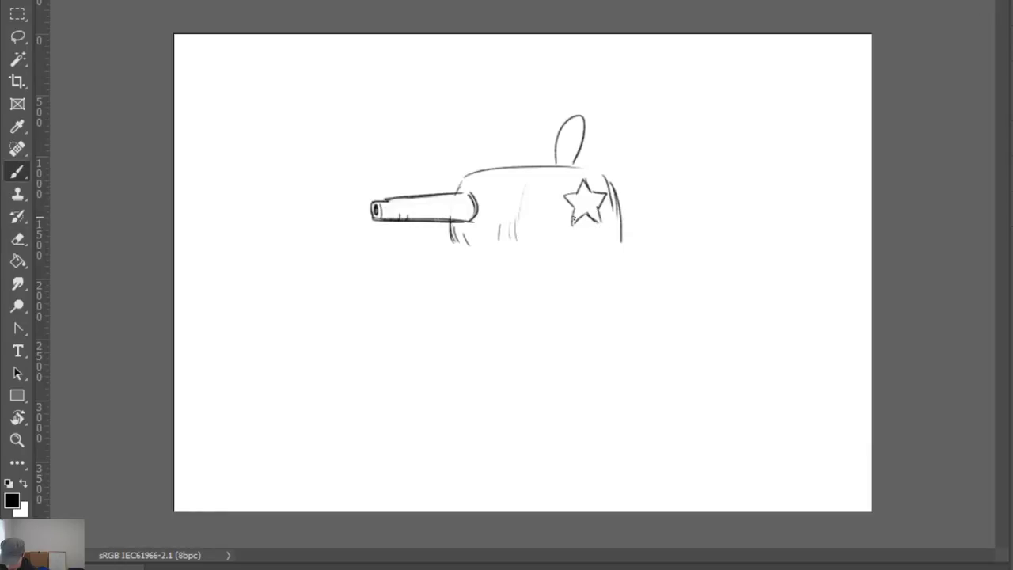
Round off the turret's rear corner and give the upright loop inner hatching with an open base
mouse_move(585, 168)
mouse_down()
mouse_move(618, 193)
mouse_move(623, 238)
mouse_up()
key(e)
drag(584, 138, 576, 158)
key(b)
mouse_move(573, 126)
mouse_down()
mouse_move(563, 157)
mouse_move(585, 148)
mouse_move(572, 166)
mouse_move(557, 158)
mouse_move(580, 159)
mouse_up()
key(e)
key(b)
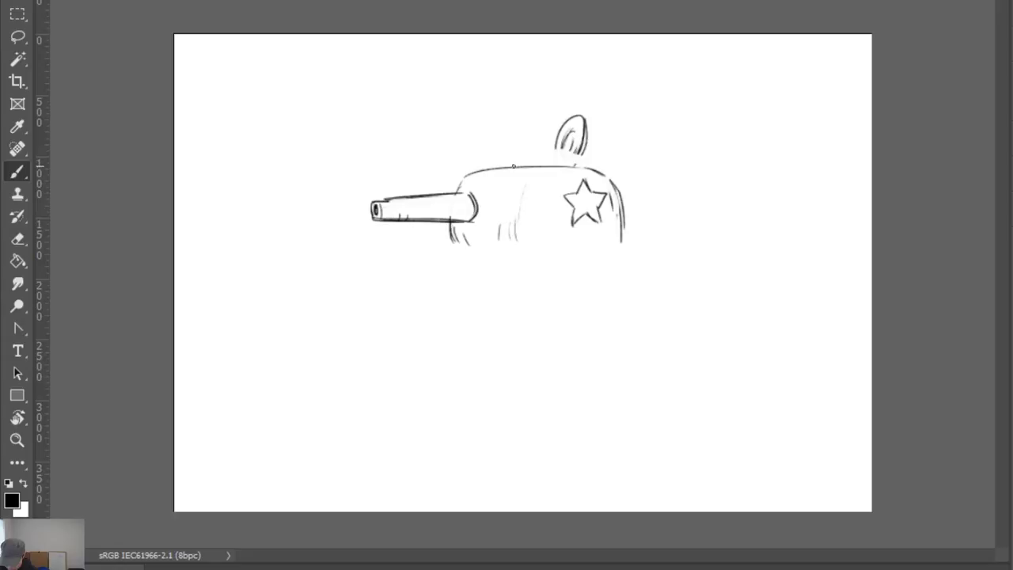
Draw a low domed hatch on the turret roof and erase most of the upright loop behind it
mouse_move(514, 165)
mouse_down()
mouse_move(551, 152)
mouse_move(520, 166)
mouse_move(526, 149)
mouse_move(574, 163)
mouse_up()
key(e)
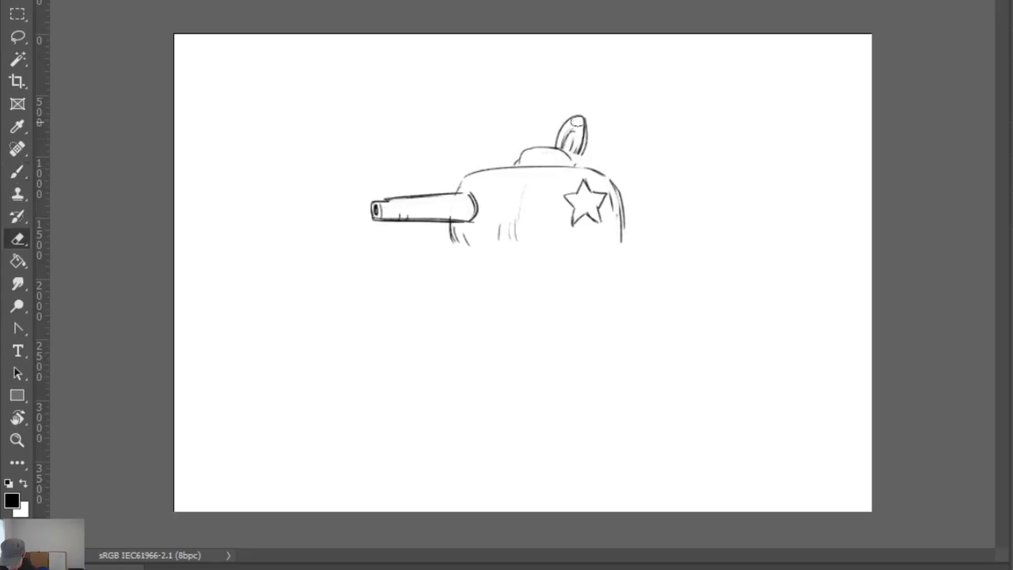
mouse_move(583, 119)
mouse_down()
mouse_move(560, 140)
mouse_move(581, 125)
mouse_move(568, 154)
mouse_up()
key(b)
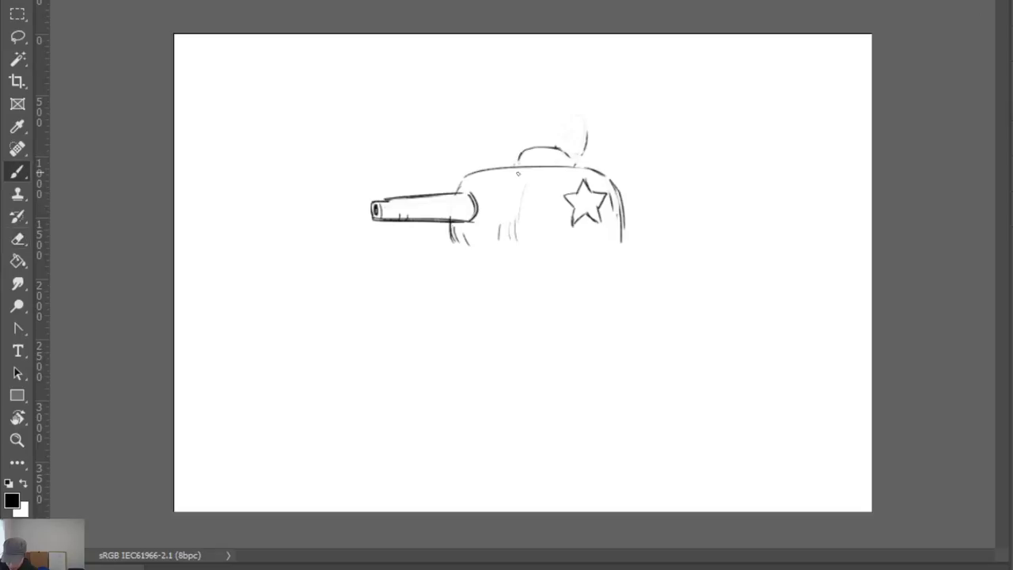
Flip the turret drawing horizontally
key(ctrl+s)
key(ctrl+h)
key(e)
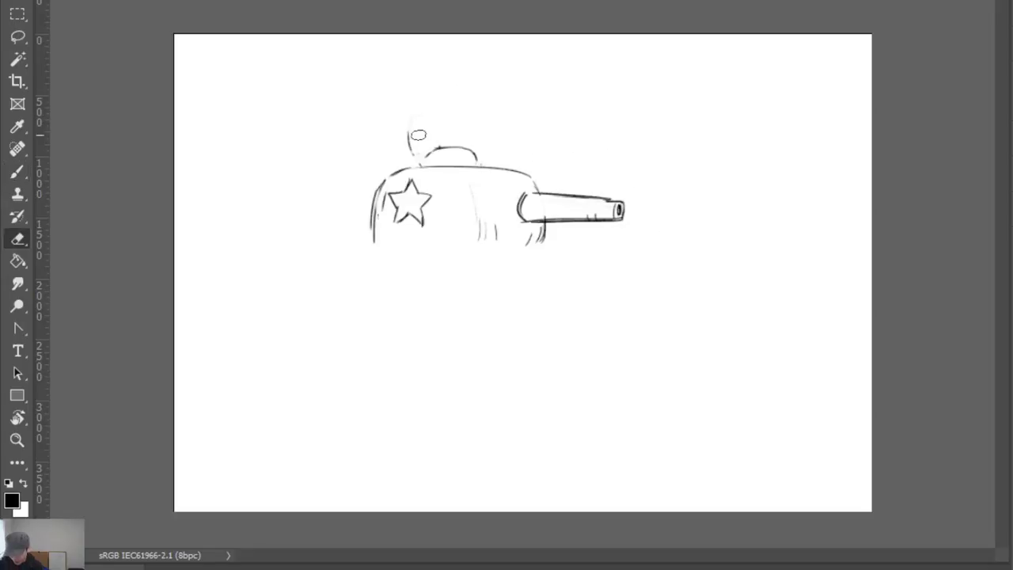
Draw a helmeted crew member's head with eyes in the turret hatch, with a rounded open hatch lid behind it
key(b)
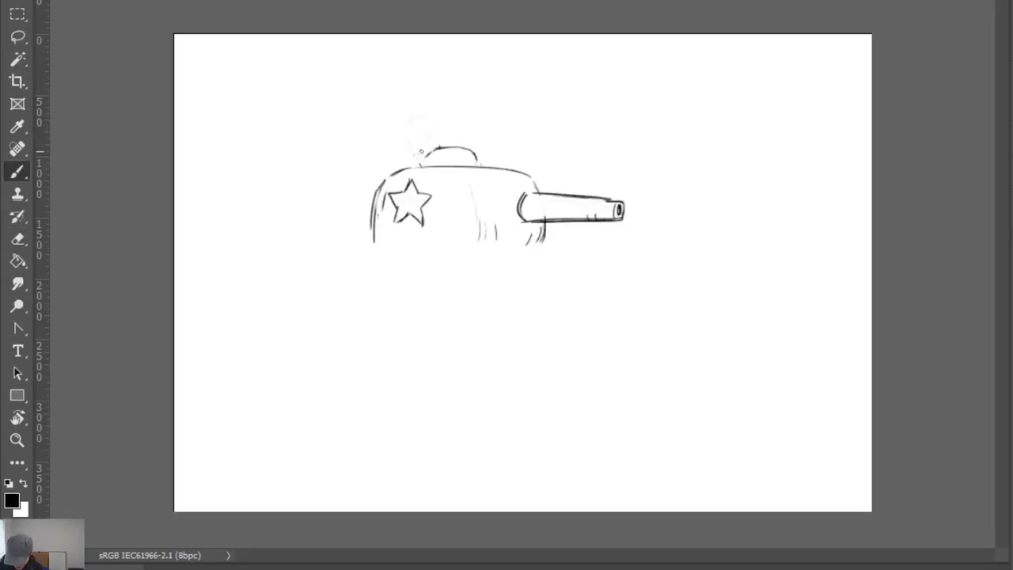
mouse_move(418, 127)
mouse_down()
mouse_move(445, 119)
mouse_move(464, 149)
mouse_up()
mouse_move(456, 114)
mouse_down()
mouse_move(417, 141)
mouse_move(434, 159)
mouse_move(423, 162)
mouse_move(438, 149)
mouse_move(428, 155)
mouse_move(482, 150)
mouse_move(444, 132)
mouse_move(417, 159)
mouse_move(470, 159)
mouse_move(428, 147)
mouse_move(452, 130)
mouse_move(472, 140)
mouse_move(428, 149)
mouse_move(441, 136)
mouse_move(477, 147)
mouse_up()
key(e)
key(b)
key(e)
key(b)
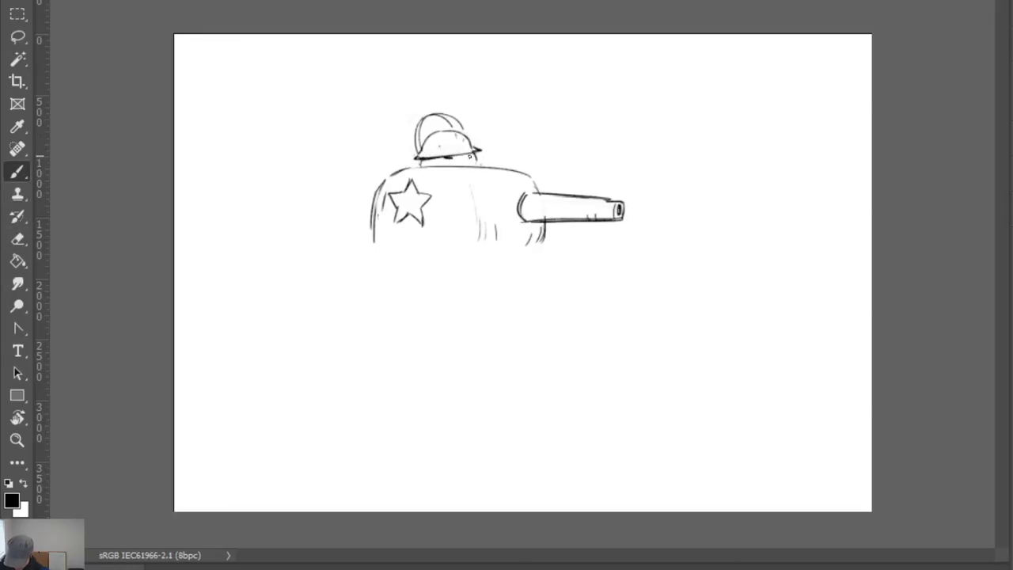
click(464, 157)
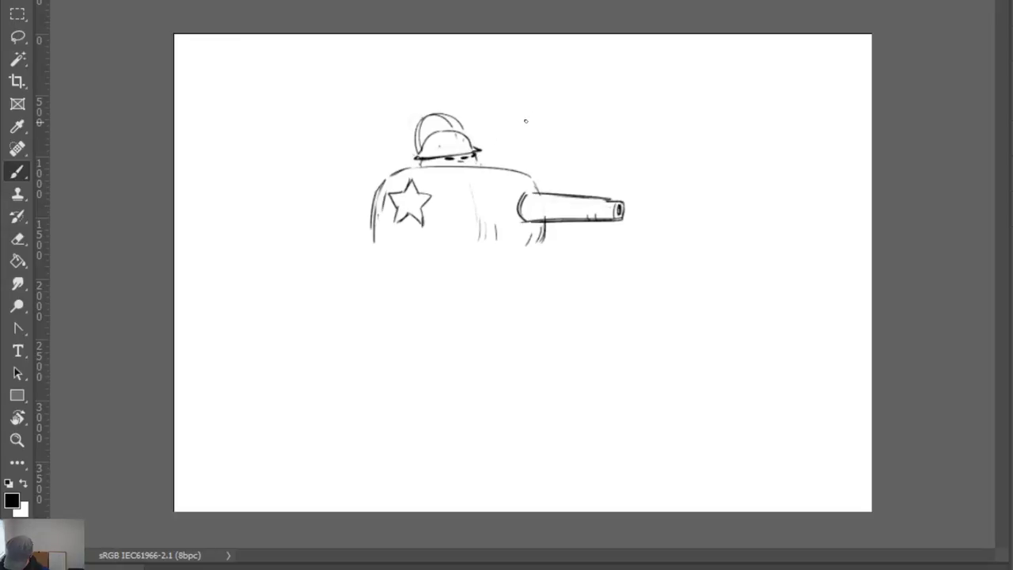
Erase the helmet's brim and redraw it as a wider brim slanting up toward the front
key(e)
key(z)
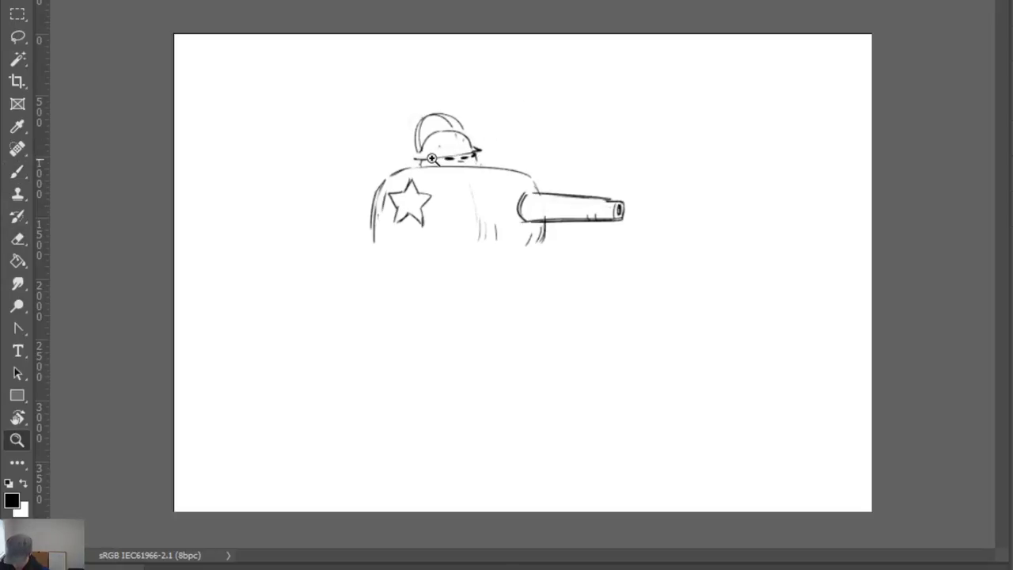
key(ctrl)
key(e)
key(b)
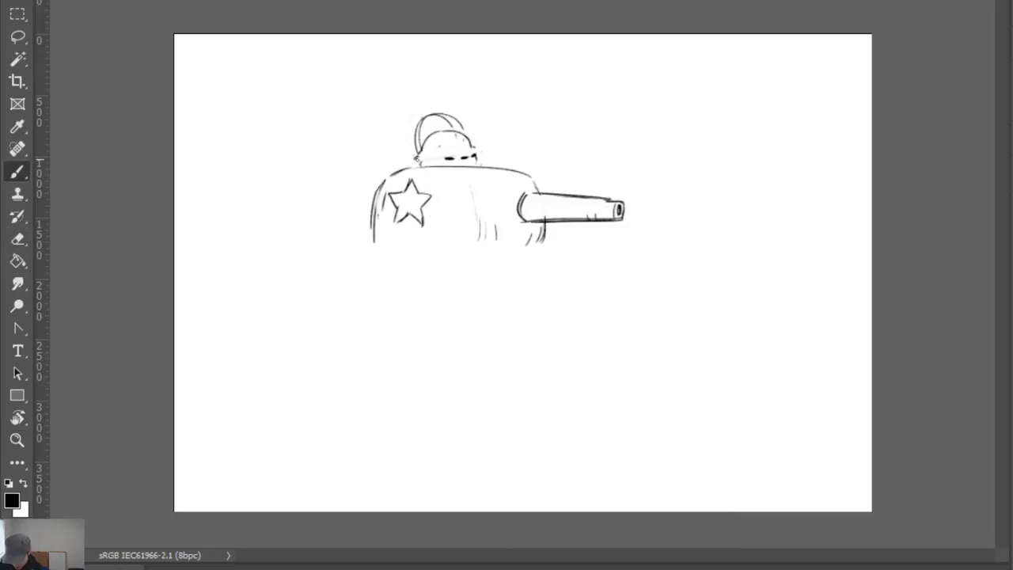
drag(415, 158, 483, 150)
key(ctrl+z)
drag(409, 160, 486, 149)
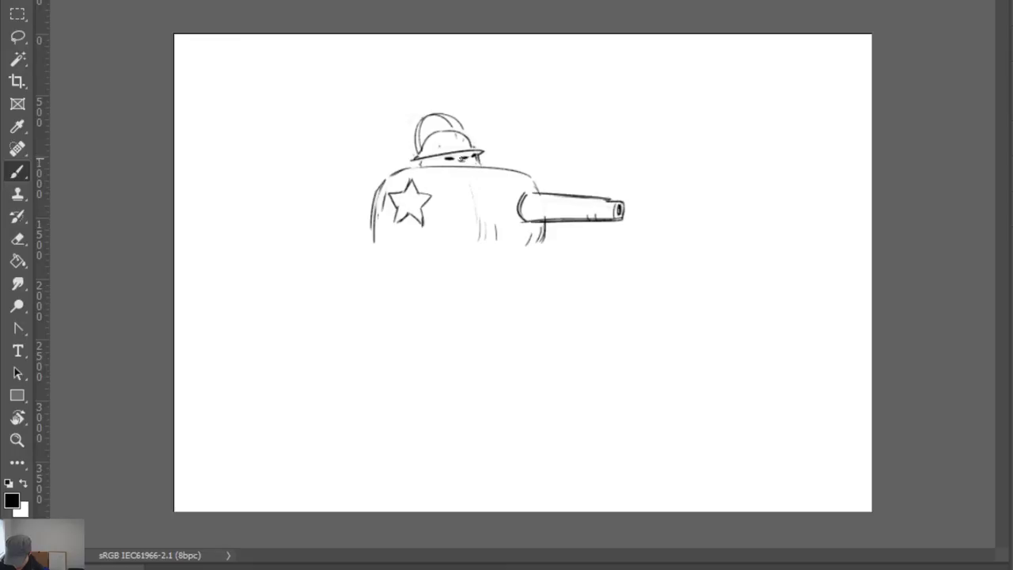
Rework the crew member's eyes into dark, narrowed shapes tucked under the helmet brim
key(e)
mouse_move(446, 158)
mouse_down()
mouse_move(467, 158)
mouse_move(455, 157)
mouse_up()
key(b)
key(e)
key(b)
key(ctrl+z)
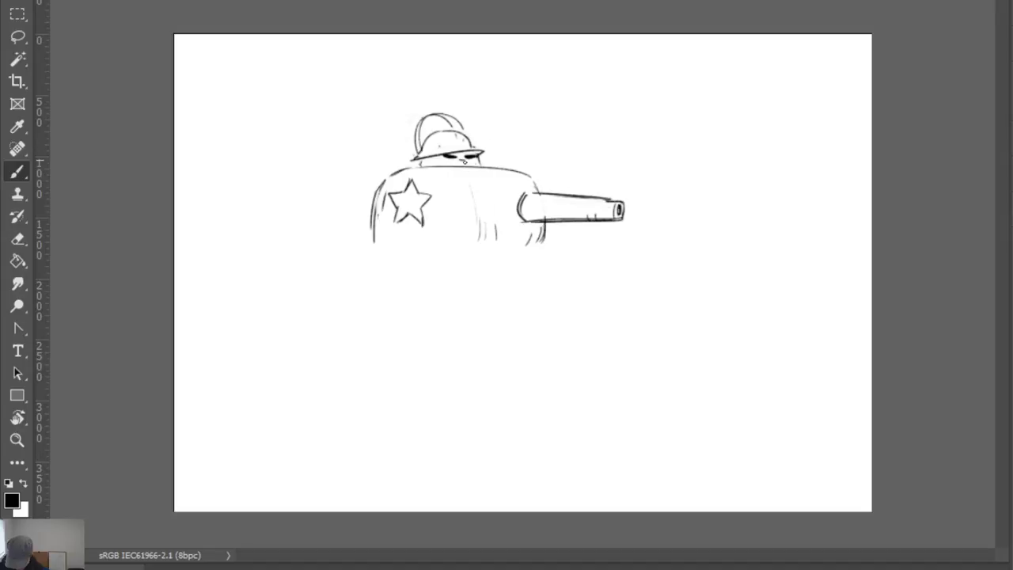
Clean up the sides of the face and redraw the helmet's dome with a fuller, rounder outline
key(e)
drag(484, 155, 481, 154)
key(b)
key(e)
key(b)
key(e)
drag(428, 135, 478, 146)
key(b)
mouse_move(418, 154)
mouse_down()
mouse_move(440, 133)
mouse_move(464, 137)
mouse_up()
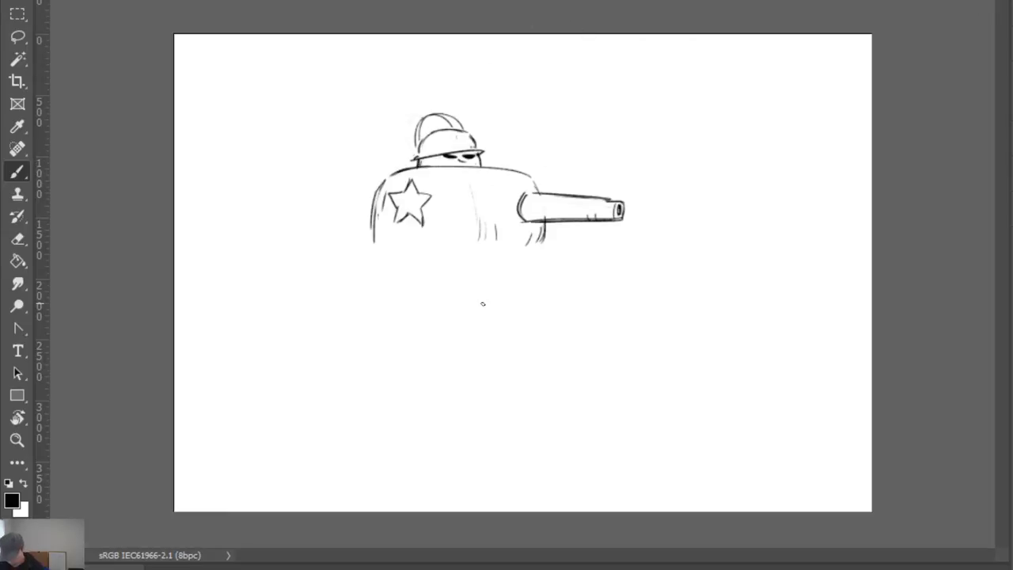
Select the gun barrel and skew it about its turret end so that the muzzle tilts upward
key(e)
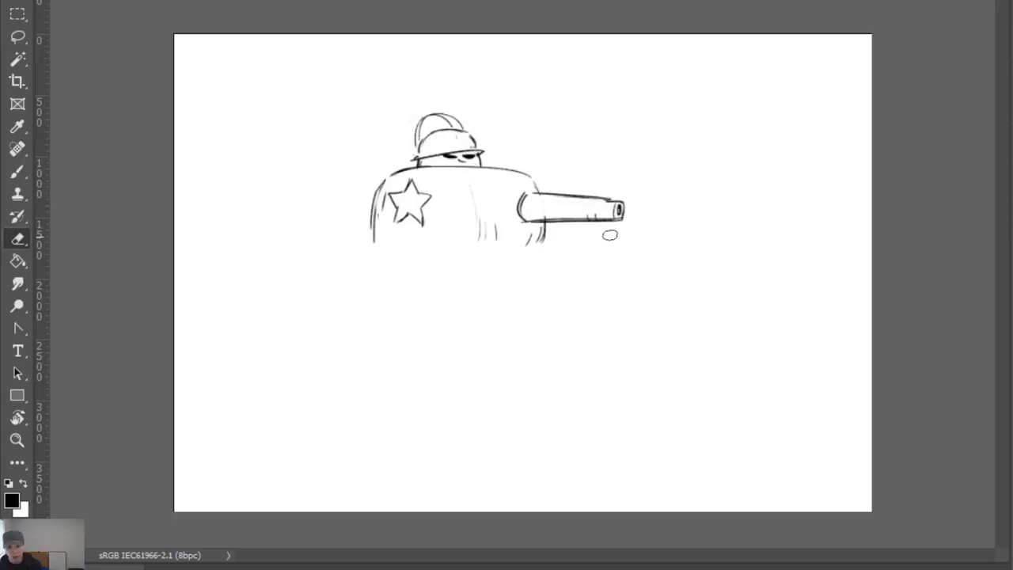
key(l)
mouse_move(611, 241)
mouse_down()
mouse_move(612, 184)
mouse_move(519, 214)
mouse_move(615, 233)
mouse_up()
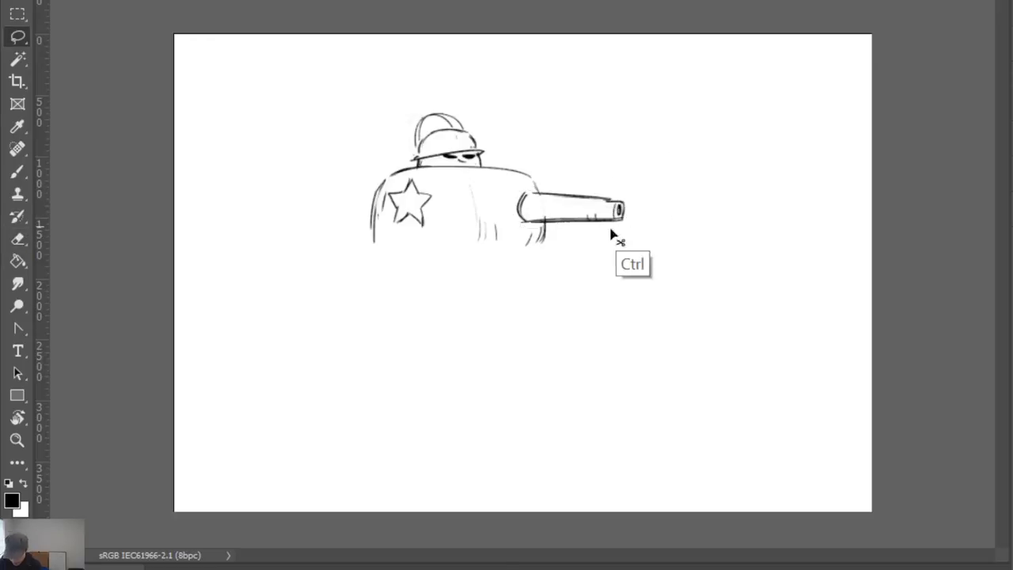
key(ctrl+t)
alt+click(526, 214)
drag(655, 201, 656, 207)
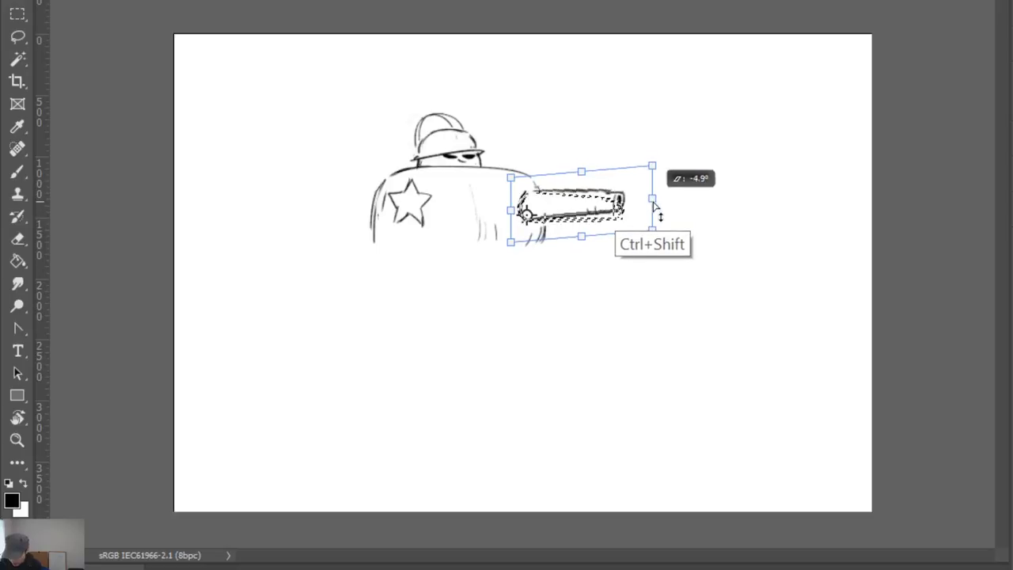
key(Return)
key(ctrl+d)
key(b)
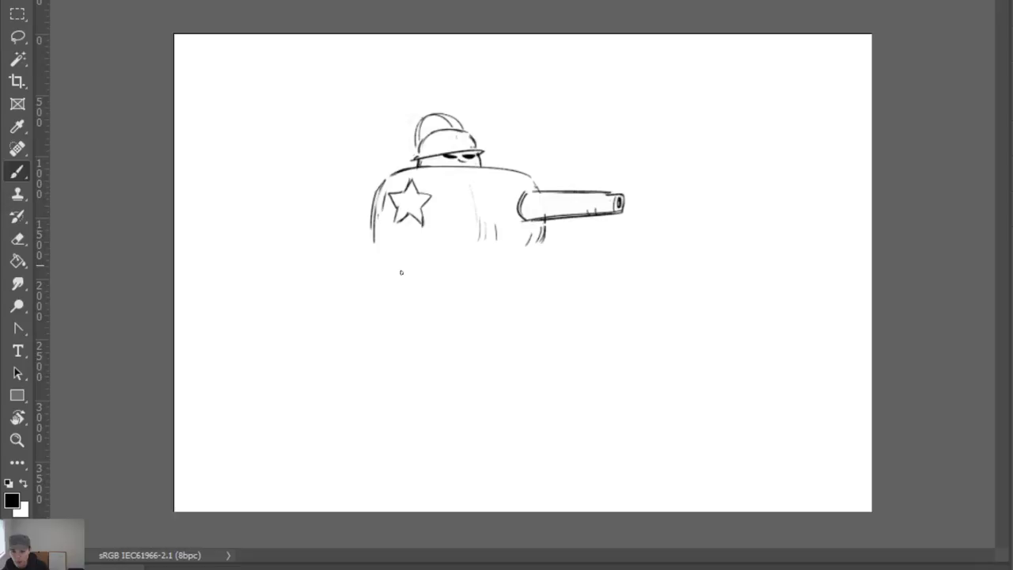
mouse_move(312, 270)
mouse_down()
mouse_move(476, 233)
mouse_move(674, 261)
mouse_up()
key(ctrl+z)
key(ctrl+z)
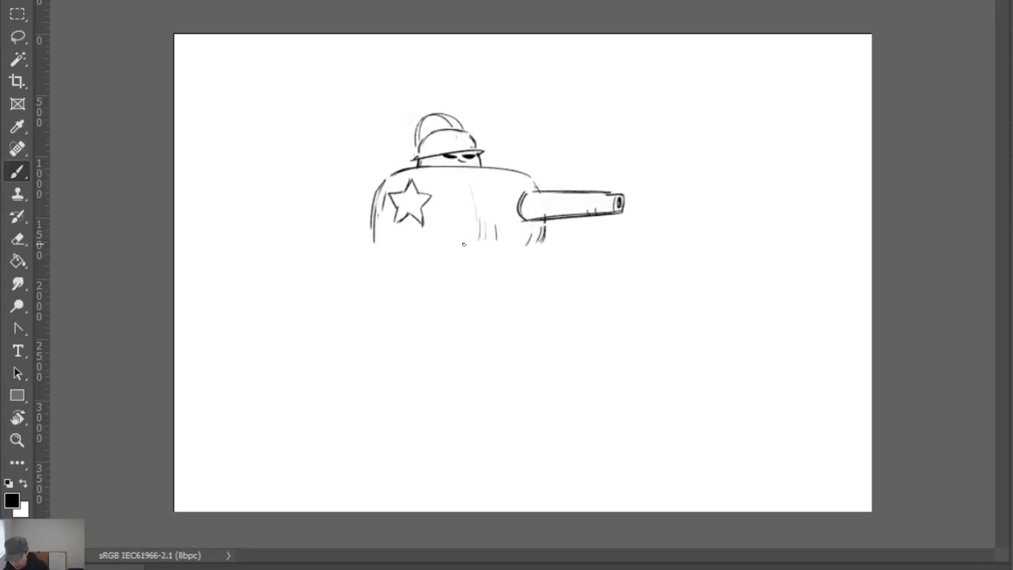
mouse_move(472, 246)
mouse_down()
mouse_move(639, 264)
mouse_move(658, 326)
mouse_up()
drag(447, 247, 302, 309)
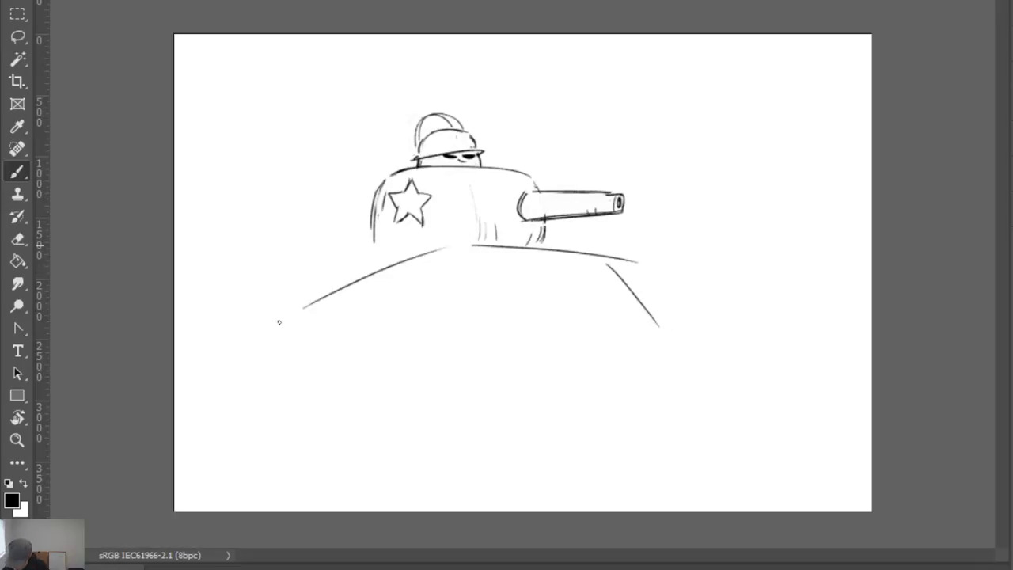
key(ctrl+z)
key(ctrl+z)
key(ctrl+z)
Draw the turret's flat bottom edge, erase the star and hatching, and redraw the turret's front edge across the barrel base
drag(373, 251, 540, 250)
key(e)
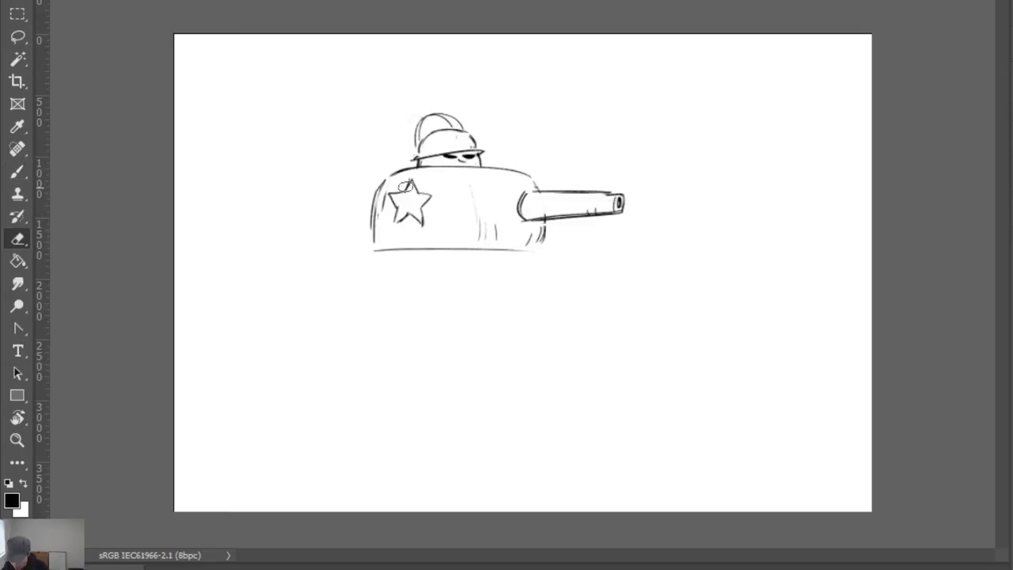
mouse_move(406, 186)
mouse_down()
mouse_move(395, 221)
mouse_move(422, 219)
mouse_move(413, 179)
mouse_move(414, 202)
mouse_up()
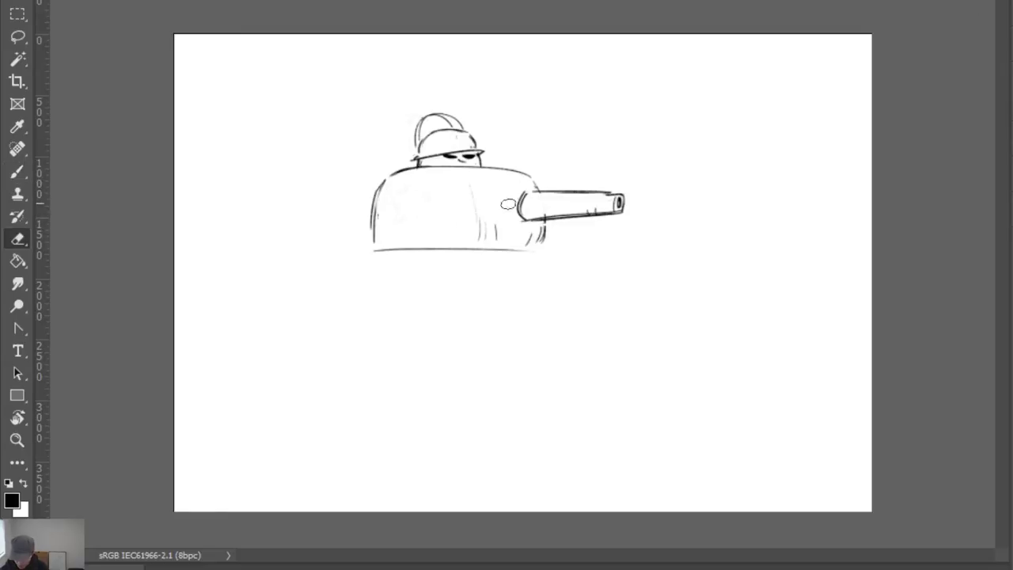
mouse_move(508, 205)
mouse_down()
mouse_move(483, 237)
mouse_move(530, 198)
mouse_move(525, 225)
mouse_move(534, 225)
mouse_move(543, 196)
mouse_move(546, 245)
mouse_move(533, 193)
mouse_move(535, 233)
mouse_up()
key(b)
key(e)
key(b)
key(e)
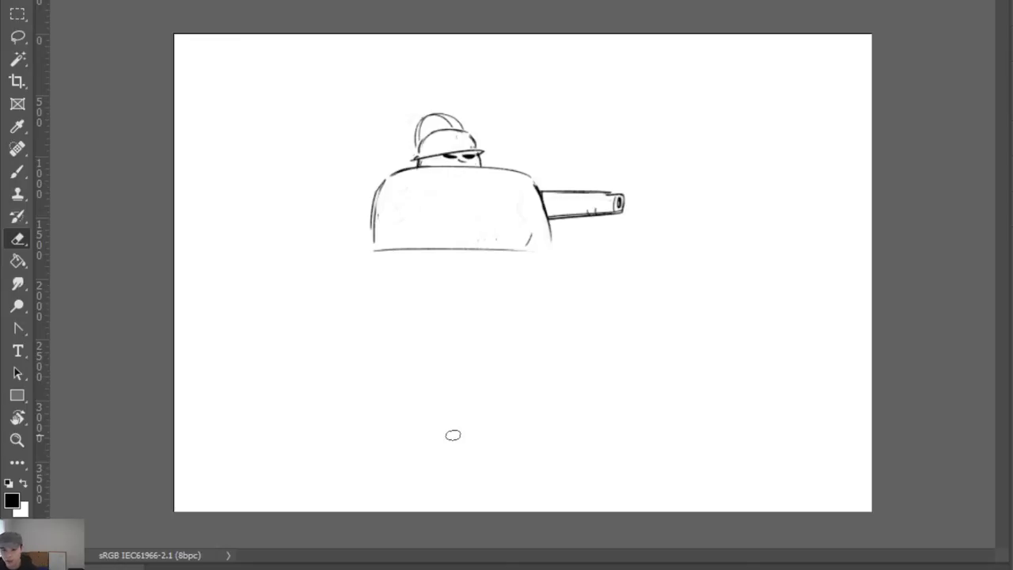
Draw a rounded gun mount with a narrow plate on the turret's front face
mouse_move(546, 193)
mouse_down()
mouse_move(558, 230)
mouse_move(564, 208)
mouse_move(557, 229)
mouse_up()
key(b)
key(ctrl+z)
mouse_move(542, 192)
mouse_down()
mouse_move(547, 228)
mouse_move(543, 216)
mouse_move(556, 229)
mouse_move(546, 236)
mouse_up()
key(e)
key(b)
key(e)
Erase the old barrel and draw a shorter tapered one extending from the rounded gun mount
mouse_move(563, 190)
mouse_down()
mouse_move(607, 186)
mouse_move(605, 200)
mouse_move(631, 192)
mouse_move(591, 211)
mouse_move(624, 213)
mouse_up()
key(b)
mouse_move(564, 224)
mouse_down()
mouse_move(638, 211)
mouse_move(616, 217)
mouse_up()
key(ctrl+z)
key(ctrl+z)
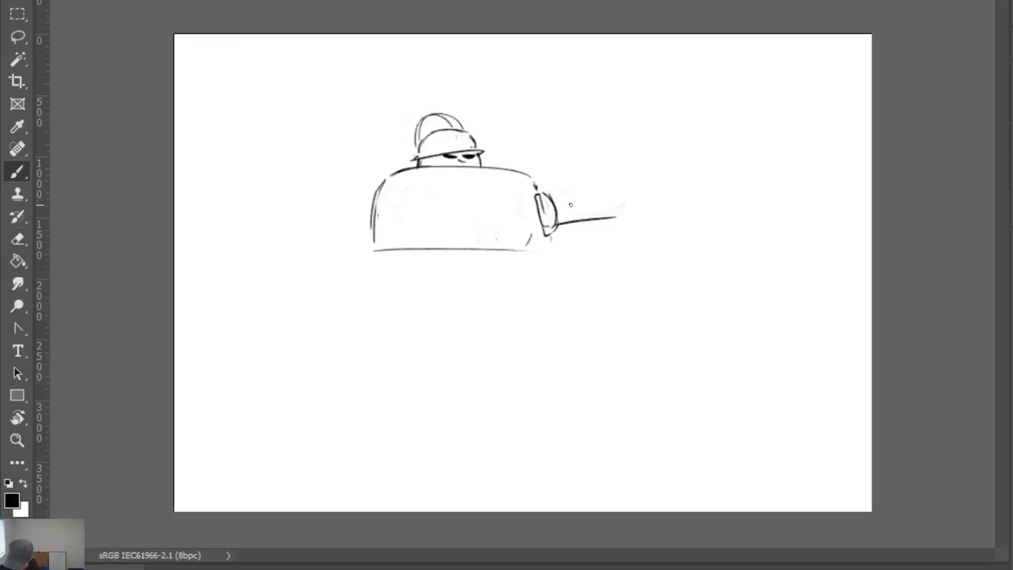
drag(552, 197, 617, 201)
key(ctrl+z)
Redraw the turret's upper front corner and front edge with darker curved lines down to the base
mouse_move(558, 227)
mouse_down()
mouse_move(627, 215)
mouse_move(568, 221)
mouse_move(602, 219)
mouse_move(551, 249)
mouse_up()
key(ctrl+z)
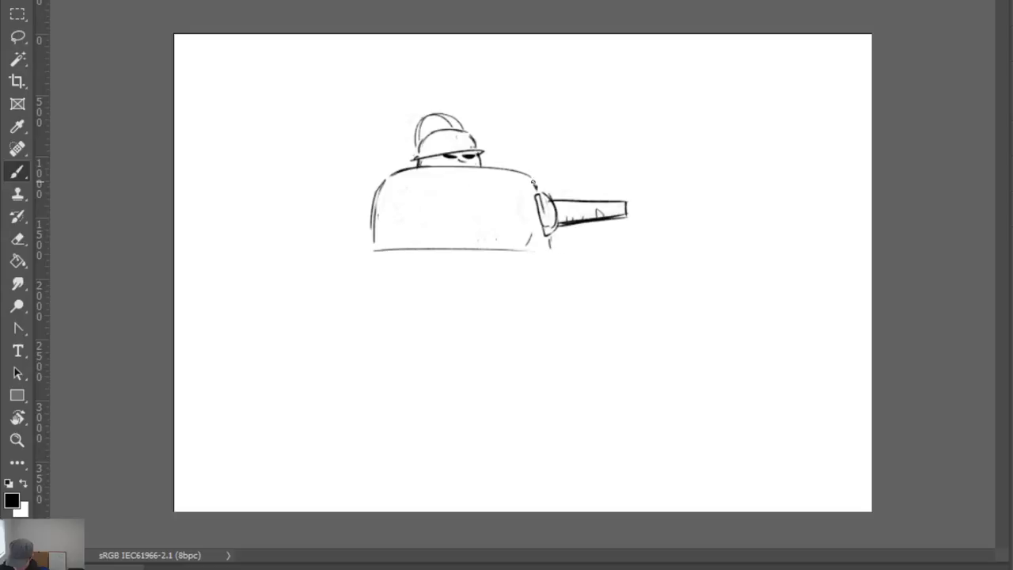
key(ctrl+z)
drag(522, 172, 535, 195)
drag(546, 235, 551, 251)
key(ctrl+z)
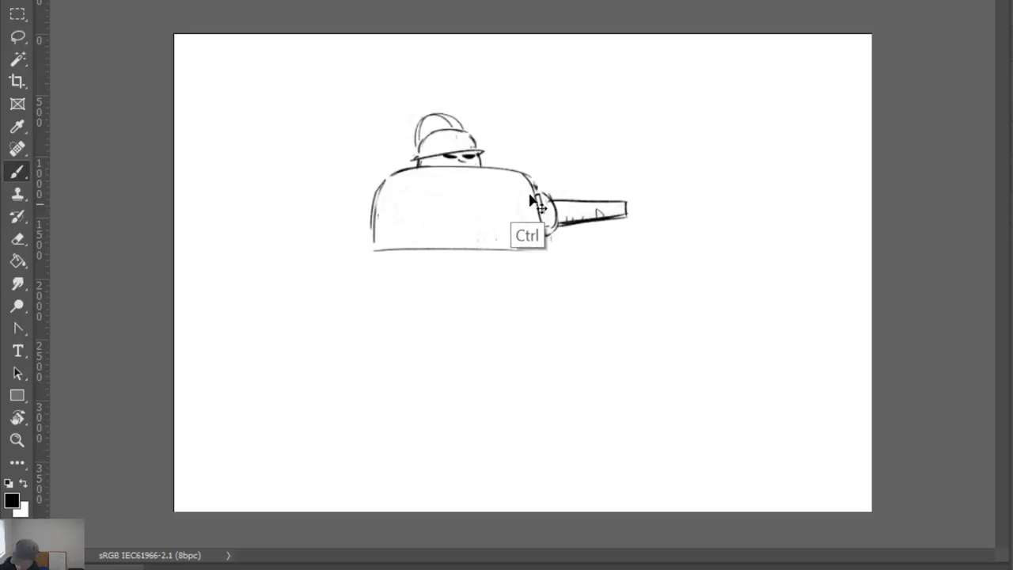
drag(520, 172, 540, 249)
mouse_move(526, 175)
mouse_down()
mouse_move(546, 245)
mouse_move(536, 251)
mouse_move(538, 241)
mouse_up()
Redraw the turret's rear edge slightly wider and strengthen its base with heavy lines and a thin rim beneath
key(e)
key(b)
key(e)
mouse_move(376, 242)
mouse_down()
mouse_move(395, 179)
mouse_move(383, 186)
mouse_move(368, 242)
mouse_up()
key(b)
key(ctrl+z)
key(ctrl+z)
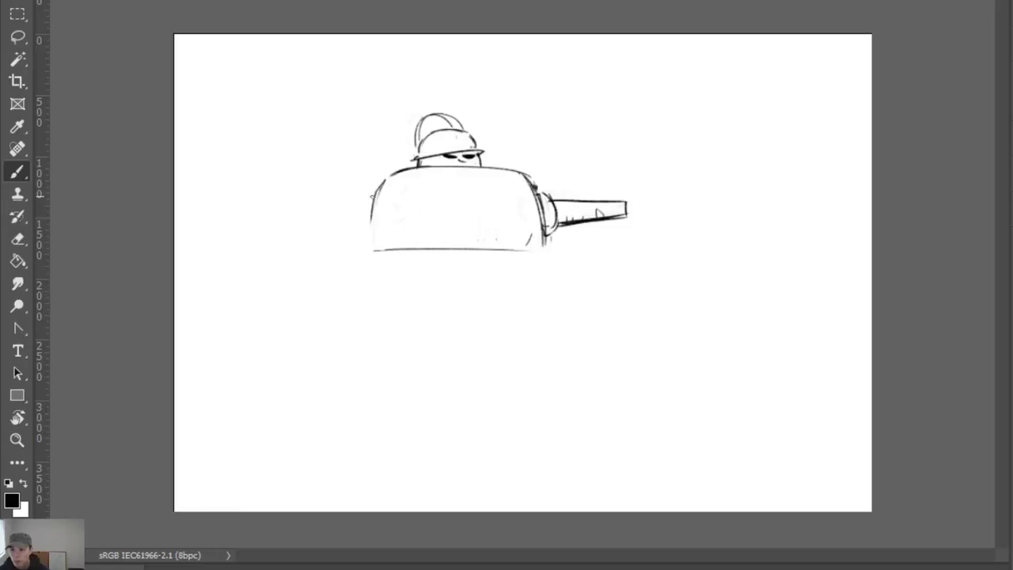
mouse_move(373, 194)
mouse_down()
mouse_move(368, 237)
mouse_move(549, 253)
mouse_up()
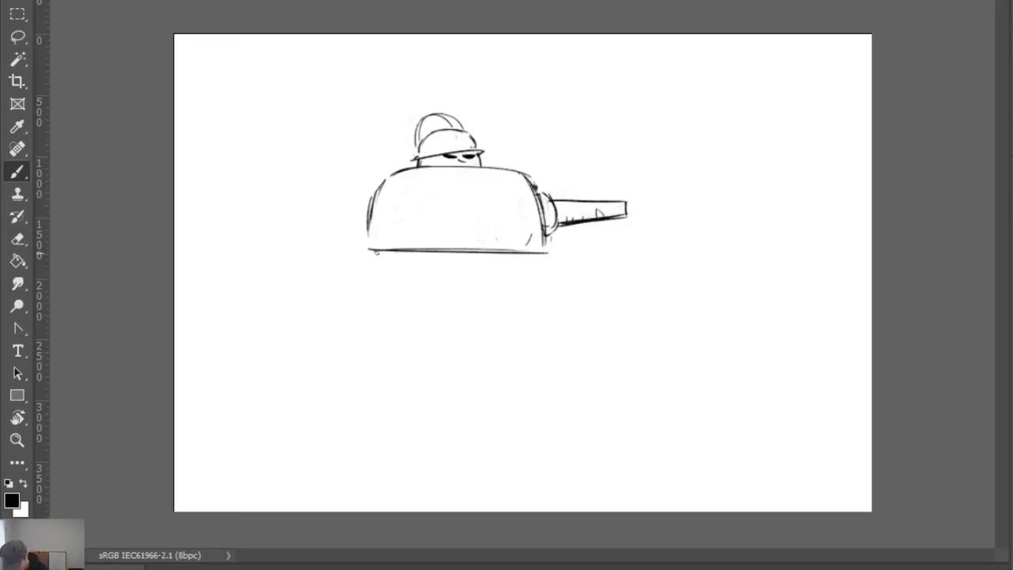
drag(376, 251, 547, 254)
mouse_move(385, 257)
mouse_down()
mouse_move(530, 258)
mouse_move(381, 259)
mouse_up()
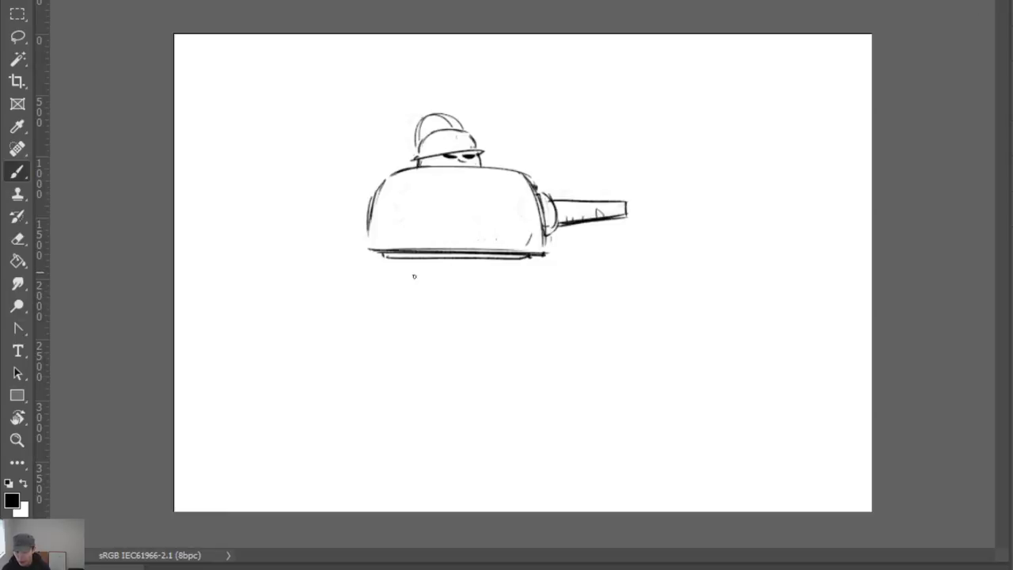
drag(321, 299, 408, 270)
mouse_move(557, 265)
mouse_down()
mouse_move(603, 322)
mouse_move(538, 265)
mouse_move(564, 264)
mouse_move(636, 326)
mouse_move(319, 321)
mouse_up()
key(ctrl+z)
drag(400, 261, 374, 264)
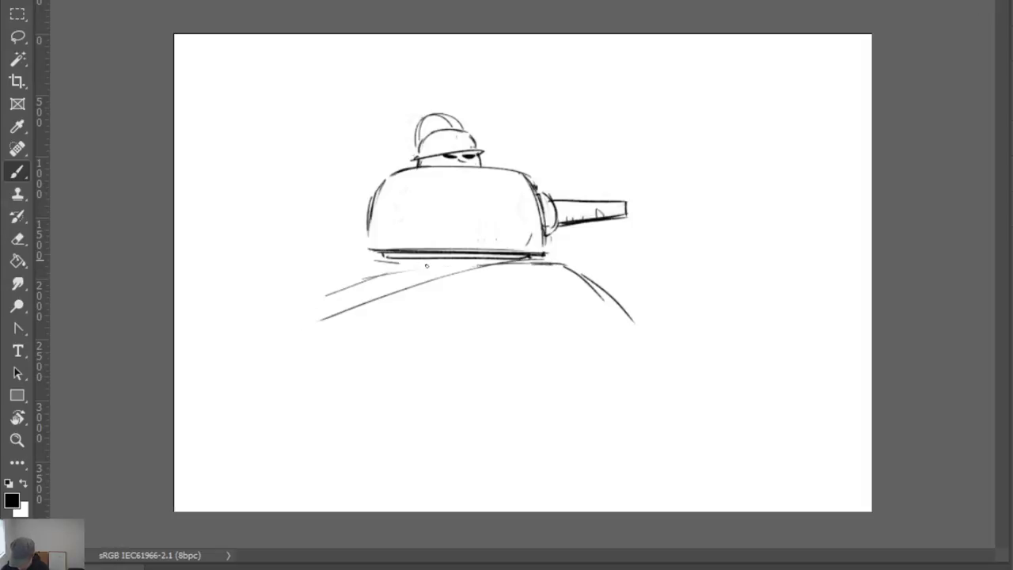
drag(480, 265, 374, 262)
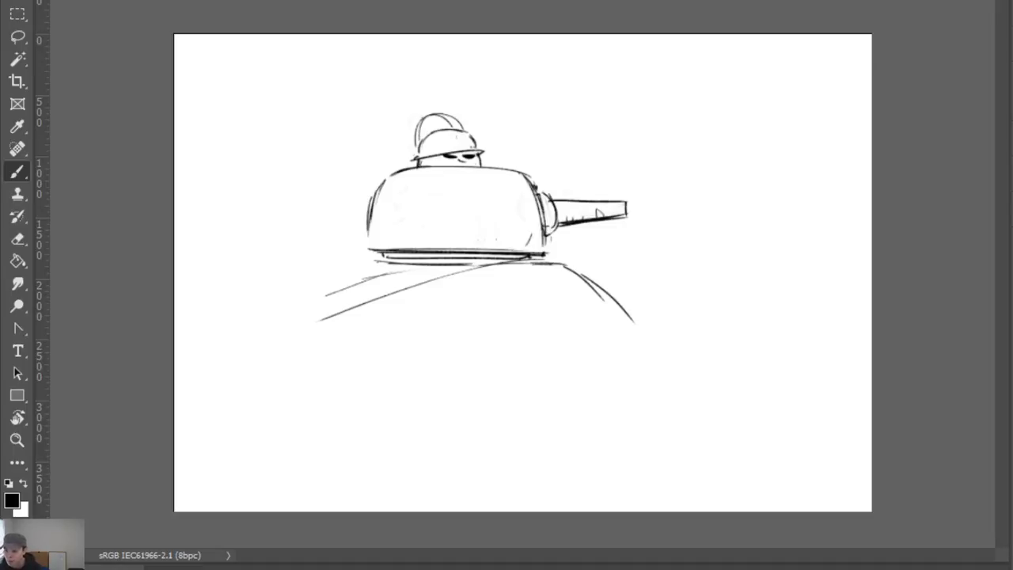
mouse_move(410, 263)
mouse_down()
mouse_move(229, 323)
mouse_move(234, 344)
mouse_move(605, 341)
mouse_up()
key(ctrl+z)
key(ctrl+z)
mouse_move(261, 313)
mouse_down()
mouse_move(575, 333)
mouse_move(628, 311)
mouse_move(630, 339)
mouse_up()
key(ctrl+z)
key(e)
drag(378, 326, 392, 327)
mouse_move(388, 284)
mouse_down()
mouse_move(276, 306)
mouse_move(388, 292)
mouse_up()
drag(568, 289, 396, 267)
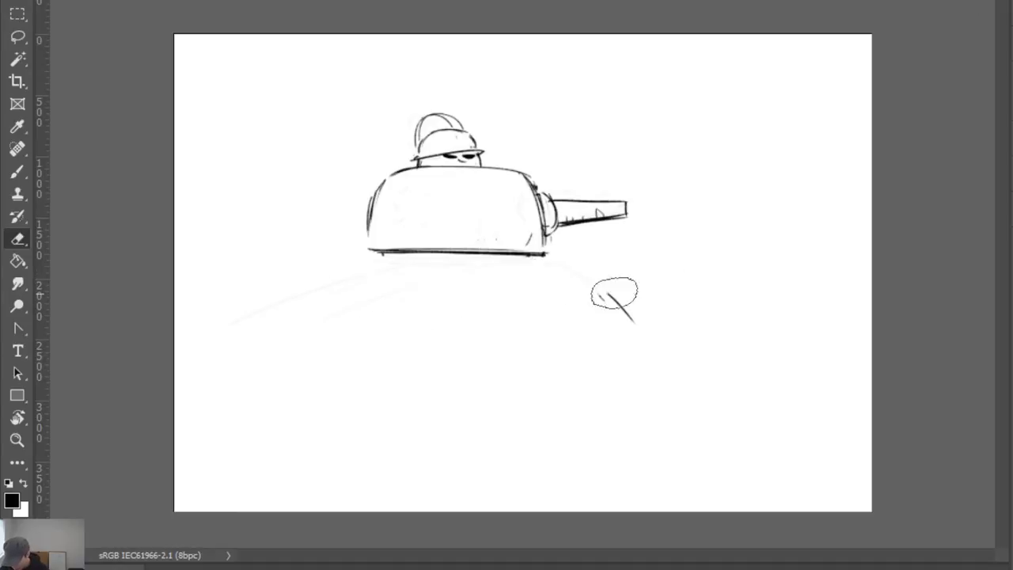
mouse_move(610, 290)
mouse_down()
mouse_move(610, 275)
mouse_move(377, 276)
mouse_move(547, 247)
mouse_up()
Redraw the rim line under the turret and add a short flat deck line ahead of it
key(b)
mouse_move(383, 256)
mouse_down()
mouse_move(532, 253)
mouse_move(604, 299)
mouse_up()
key(ctrl)
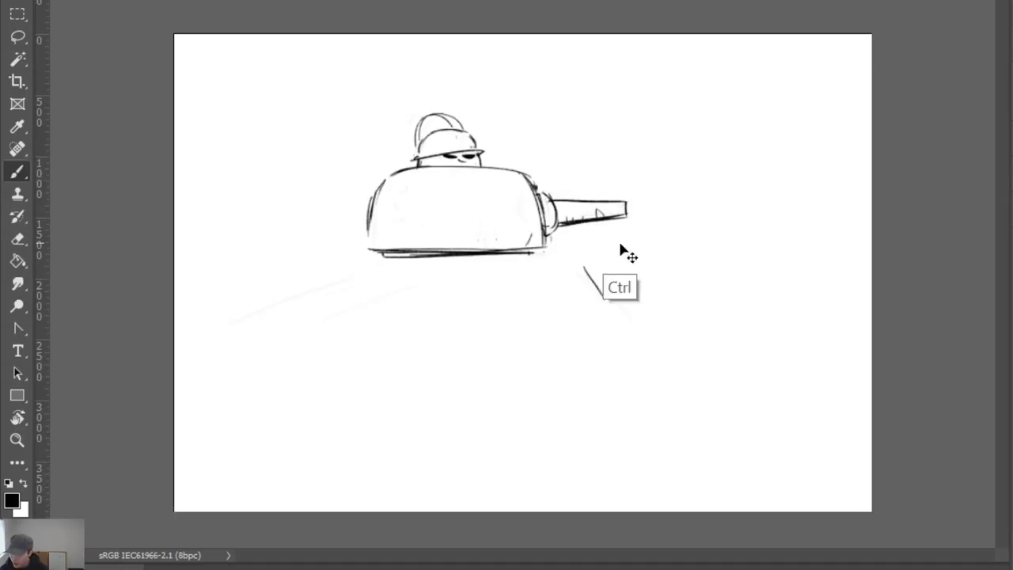
key(ctrl+z)
drag(529, 260, 580, 257)
Draw the hull's front edge sloping down from the deck line and trim its lower end
mouse_move(537, 260)
mouse_down()
mouse_move(576, 258)
mouse_move(535, 262)
mouse_move(577, 260)
mouse_move(599, 311)
mouse_up()
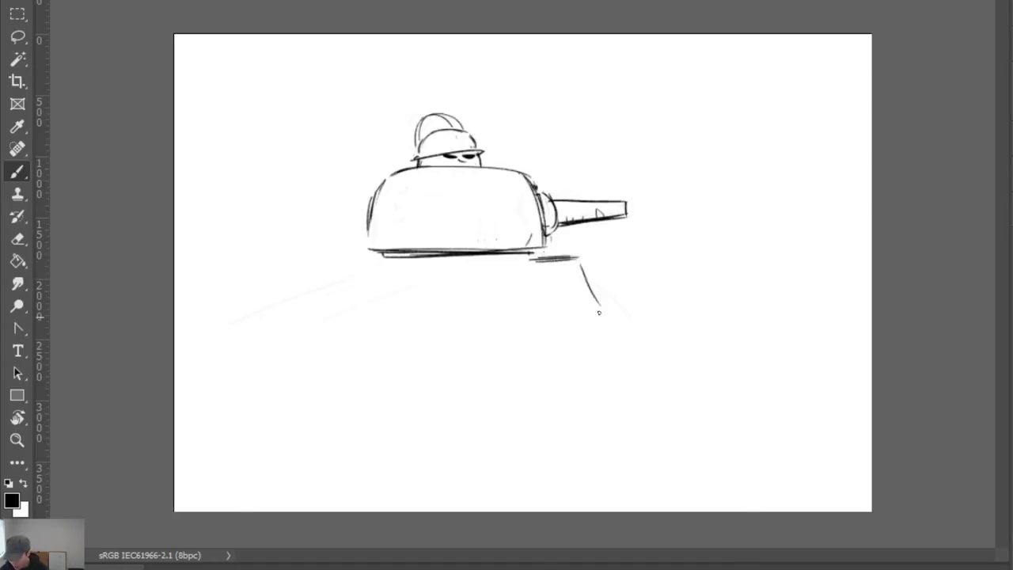
drag(582, 268, 611, 323)
key(ctrl+z)
key(ctrl+z)
drag(578, 259, 630, 318)
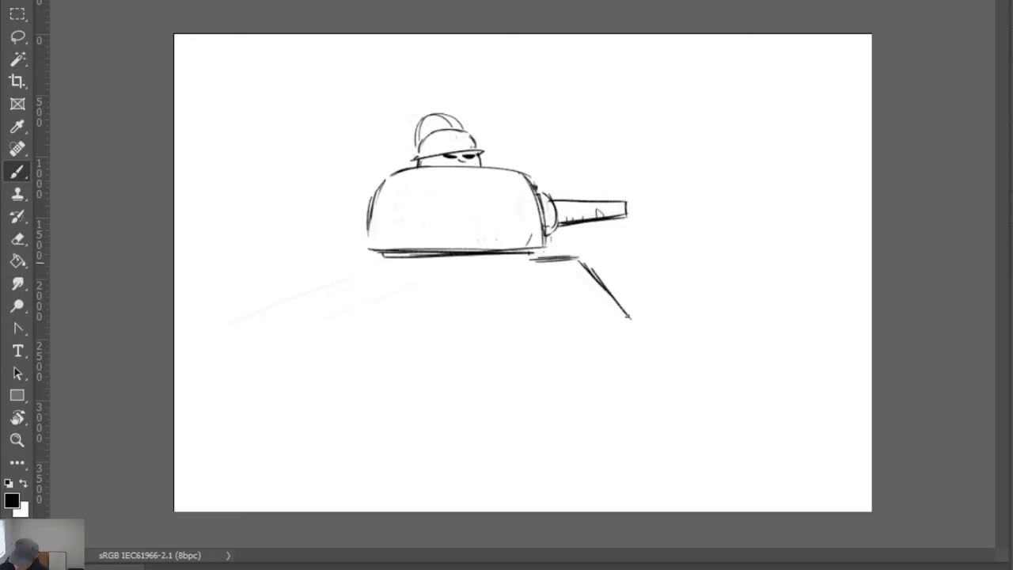
key(ctrl+z)
drag(582, 259, 629, 325)
drag(580, 260, 619, 326)
key(e)
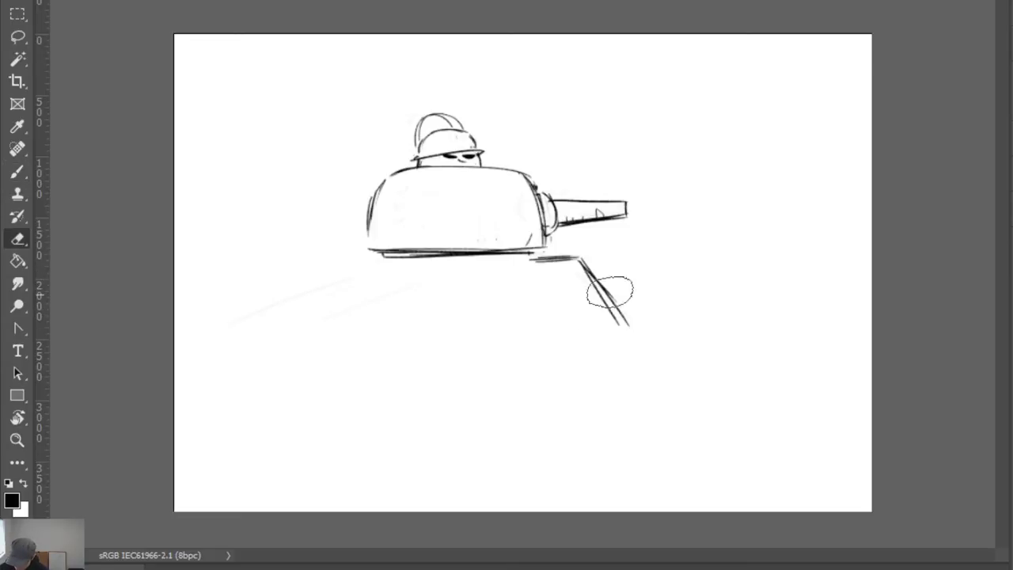
mouse_move(609, 291)
mouse_down()
mouse_move(631, 324)
mouse_move(612, 315)
mouse_move(623, 225)
mouse_move(583, 304)
mouse_move(615, 301)
mouse_up()
Draw a horizontal line across the hull side and a small block beneath the turret's rear
key(b)
drag(435, 310, 536, 308)
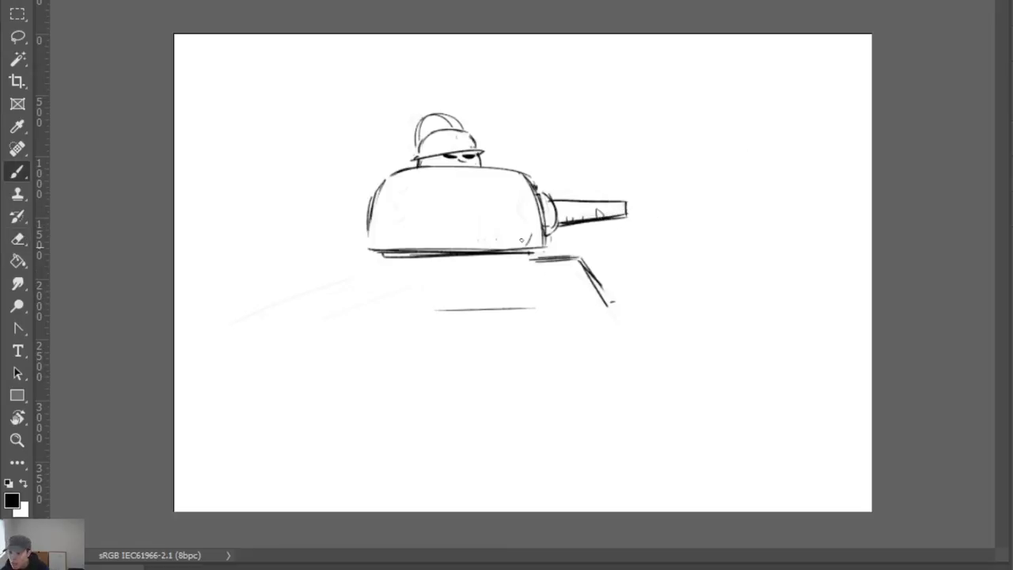
mouse_move(386, 263)
mouse_down()
mouse_move(369, 264)
mouse_move(393, 270)
mouse_up()
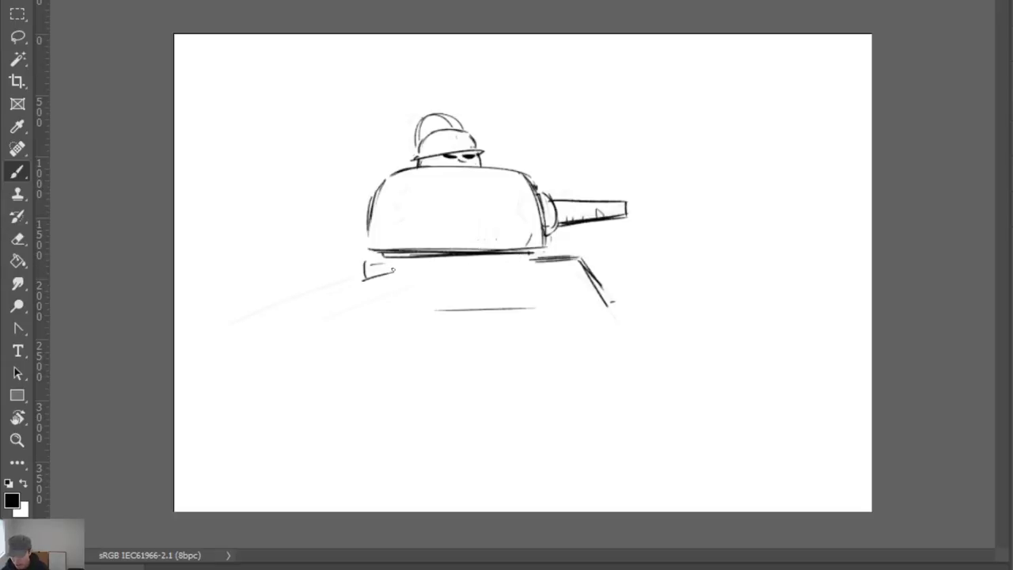
Draw the hull's long deck line sloping down to the rear and close the hull with a flat bottom edge
drag(293, 301, 416, 278)
drag(334, 292, 518, 257)
mouse_move(437, 272)
mouse_down()
mouse_move(533, 258)
mouse_move(341, 291)
mouse_move(379, 282)
mouse_up()
drag(365, 264, 365, 279)
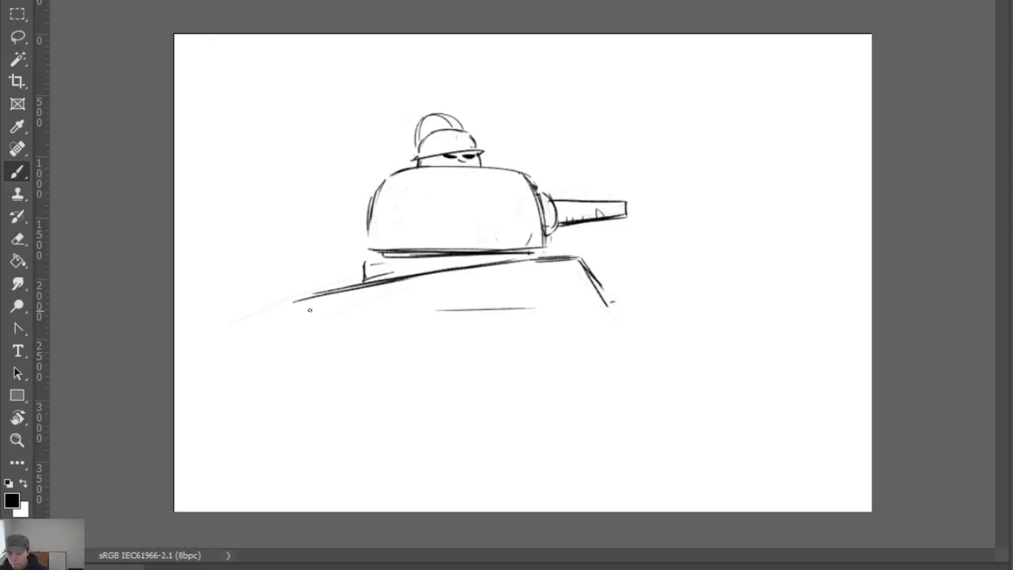
mouse_move(304, 302)
mouse_down()
mouse_move(304, 315)
mouse_move(415, 316)
mouse_move(342, 319)
mouse_move(610, 313)
mouse_up()
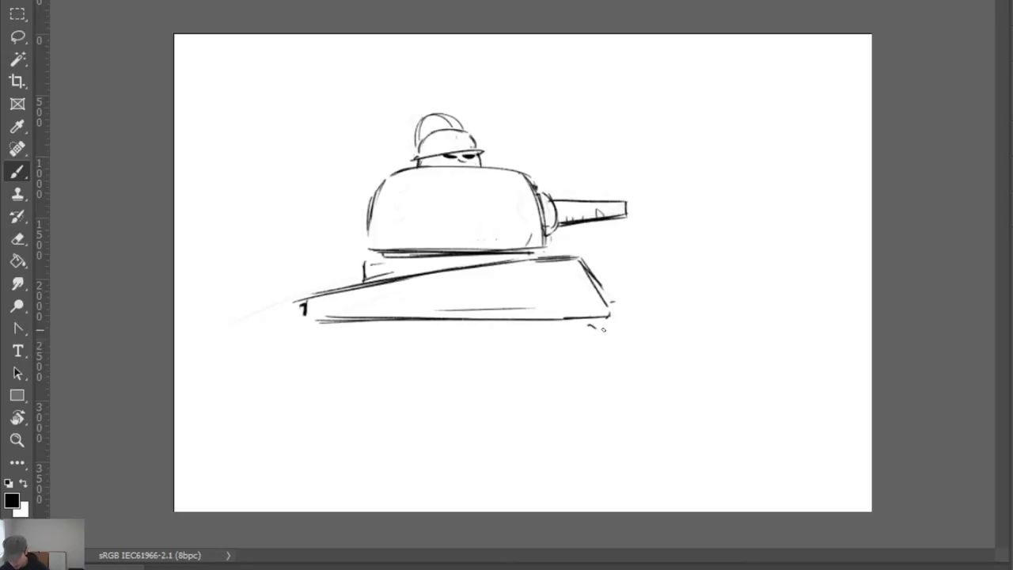
Draw the front curve of the track below the hull and a round drive wheel inside it
mouse_move(602, 328)
mouse_down()
mouse_move(573, 381)
mouse_move(594, 340)
mouse_move(583, 366)
mouse_up()
key(ctrl+z)
key(ctrl+z)
key(ctrl+z)
mouse_move(595, 339)
mouse_down()
mouse_move(573, 369)
mouse_move(595, 334)
mouse_up()
drag(322, 324, 320, 331)
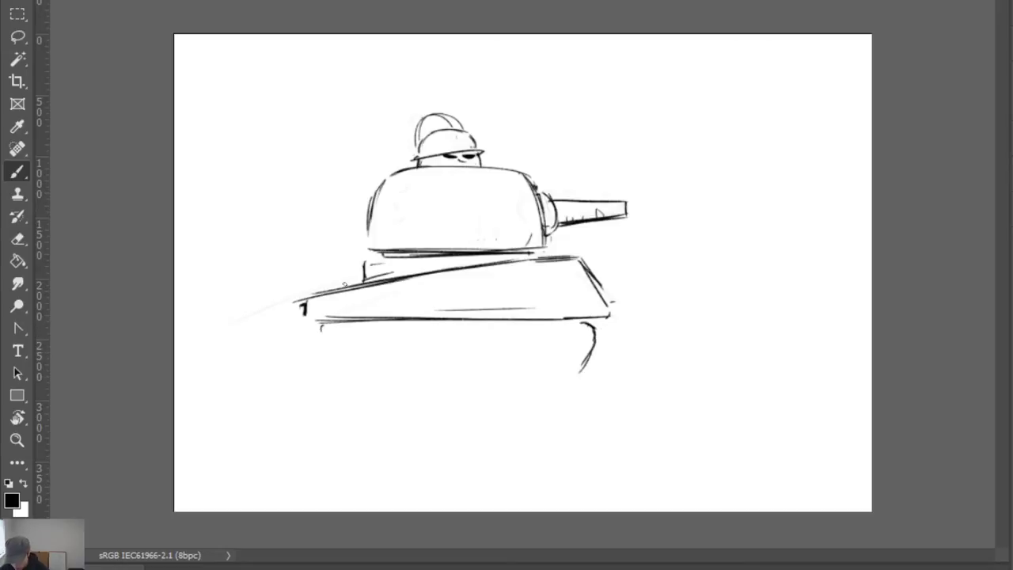
mouse_move(574, 330)
mouse_down()
mouse_move(578, 323)
mouse_move(570, 352)
mouse_move(542, 369)
mouse_up()
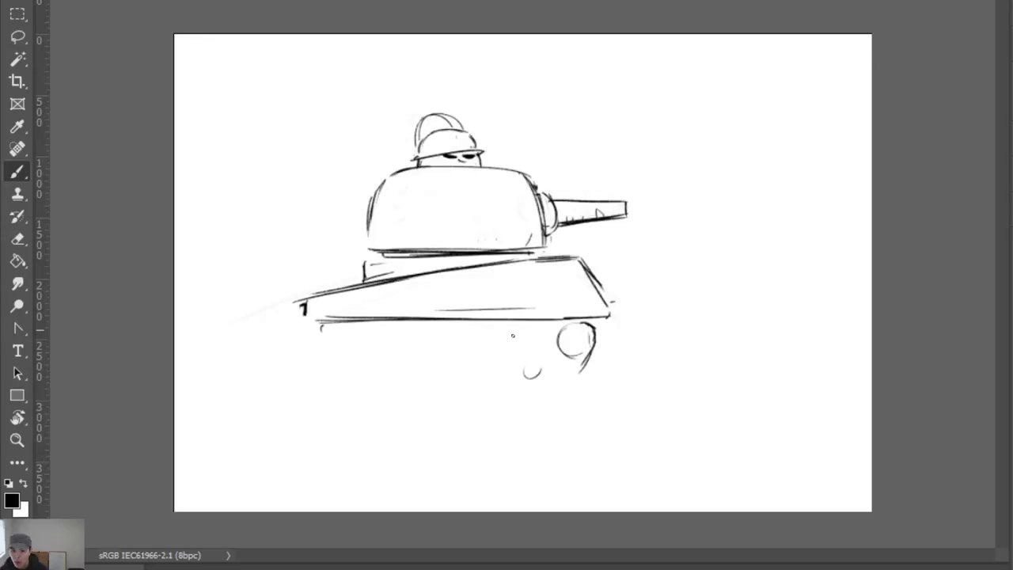
drag(477, 331, 480, 349)
mouse_move(396, 328)
mouse_down()
mouse_move(384, 345)
mouse_move(402, 343)
mouse_up()
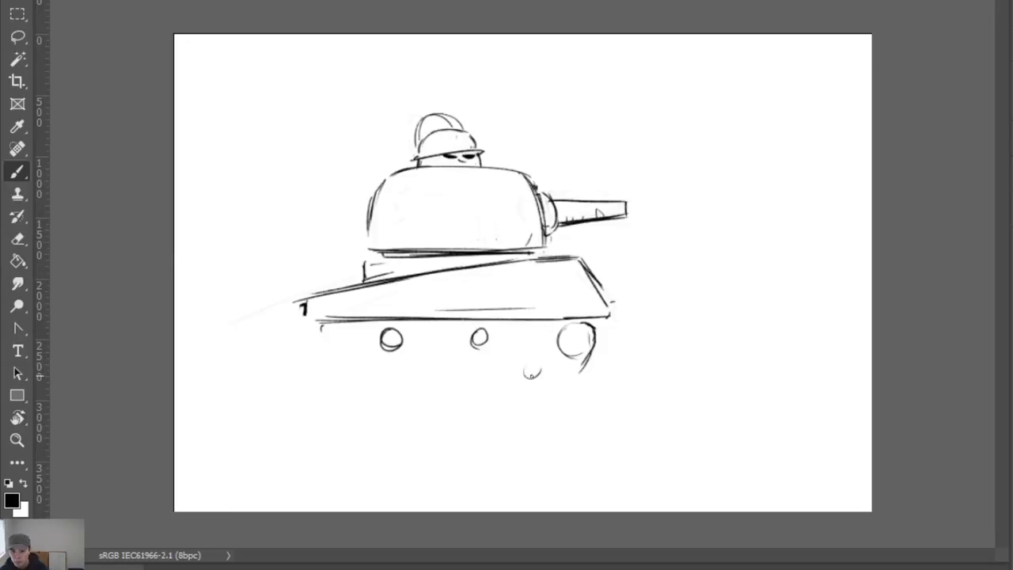
key(e)
mouse_move(489, 338)
mouse_down()
mouse_move(451, 351)
mouse_move(401, 344)
mouse_move(378, 362)
mouse_move(388, 334)
mouse_move(404, 350)
mouse_move(359, 379)
mouse_move(410, 366)
mouse_up()
Draw three suspension bogies beneath the hull, each an upright bracket between two small road wheels
key(b)
mouse_move(377, 335)
mouse_down()
mouse_move(385, 369)
mouse_move(394, 361)
mouse_up()
mouse_move(447, 336)
mouse_down()
mouse_move(448, 369)
mouse_move(468, 366)
mouse_move(432, 377)
mouse_move(445, 364)
mouse_move(470, 368)
mouse_up()
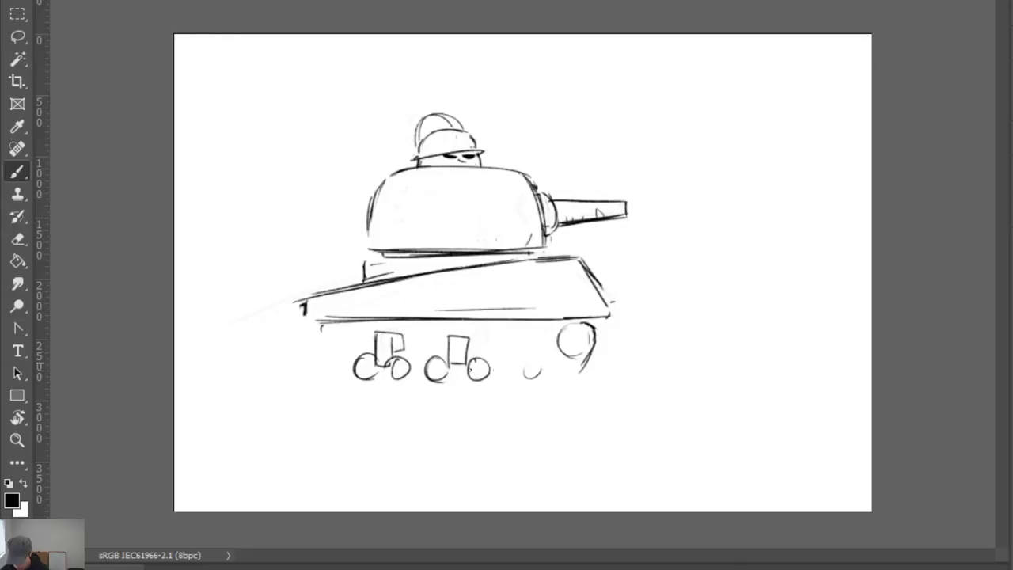
drag(520, 333, 519, 366)
mouse_move(520, 336)
mouse_down()
mouse_move(536, 344)
mouse_move(534, 364)
mouse_move(506, 377)
mouse_up()
mouse_move(506, 377)
mouse_down()
mouse_move(523, 366)
mouse_move(549, 377)
mouse_move(538, 377)
mouse_up()
Add angled arms linking each bogie bracket to its two road wheels
mouse_move(519, 363)
mouse_down()
mouse_move(535, 363)
mouse_move(511, 370)
mouse_move(534, 372)
mouse_up()
mouse_move(451, 358)
mouse_down()
mouse_move(437, 372)
mouse_move(479, 374)
mouse_up()
mouse_move(380, 353)
mouse_down()
mouse_move(364, 370)
mouse_move(407, 371)
mouse_up()
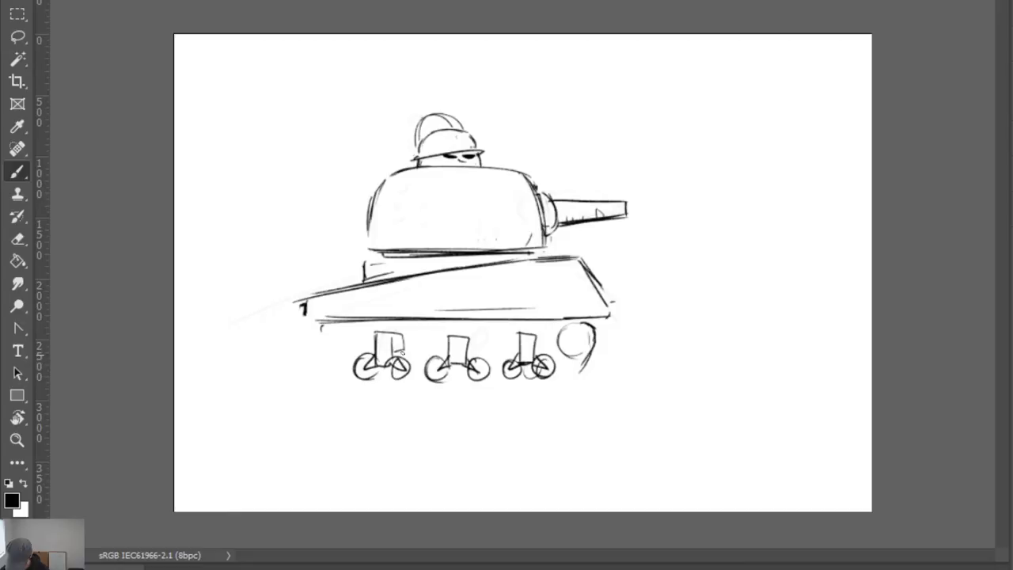
Draw the upper track run beneath the hull, divide it into links, and add a round wheel at the rear
mouse_move(327, 326)
mouse_down()
mouse_move(586, 324)
mouse_move(584, 358)
mouse_move(593, 339)
mouse_up()
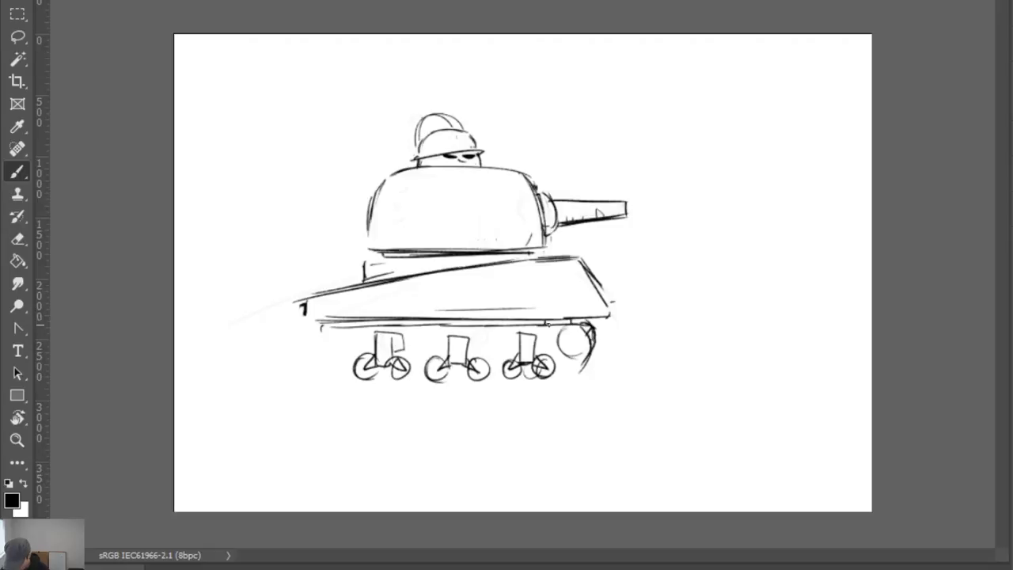
drag(499, 318, 464, 326)
drag(447, 319, 413, 326)
drag(395, 318, 366, 325)
drag(348, 318, 341, 326)
mouse_move(328, 318)
mouse_down()
mouse_move(340, 339)
mouse_move(314, 358)
mouse_move(325, 350)
mouse_up()
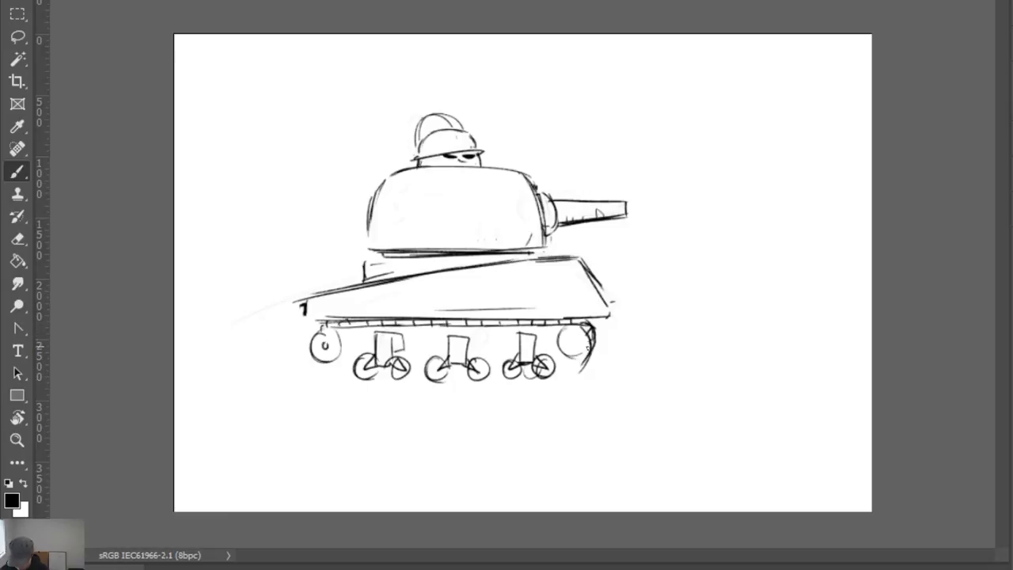
Detail the end wheels with inner circles and draw the track around the rear wheel and along the bottom of the road wheels
drag(575, 337, 563, 346)
mouse_move(328, 333)
mouse_down()
mouse_move(307, 341)
mouse_move(310, 373)
mouse_move(306, 350)
mouse_move(329, 385)
mouse_move(390, 380)
mouse_up()
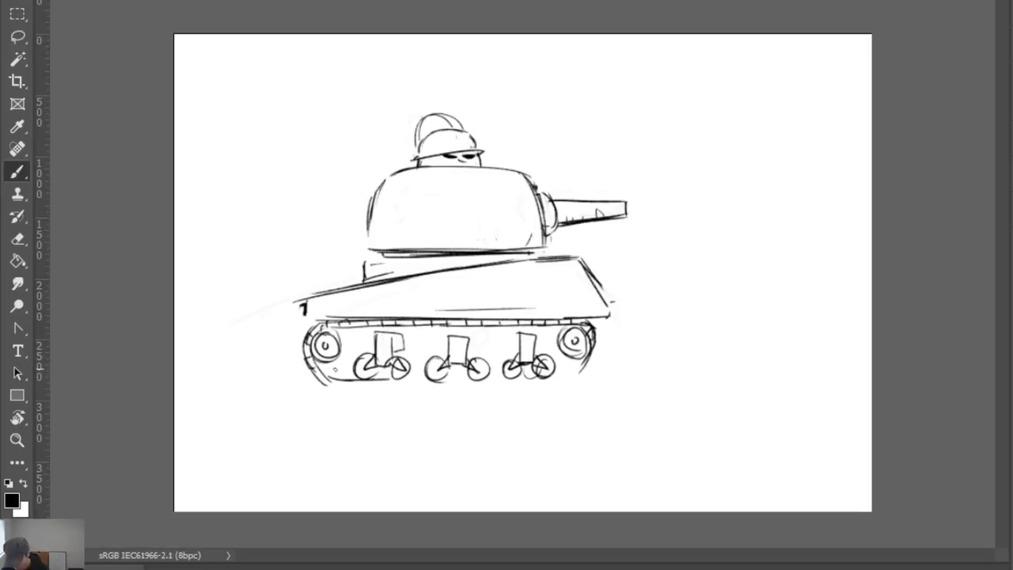
mouse_move(311, 355)
mouse_down()
mouse_move(356, 379)
mouse_move(316, 370)
mouse_move(360, 393)
mouse_move(572, 384)
mouse_up()
key(e)
key(b)
mouse_move(372, 380)
mouse_down()
mouse_move(583, 373)
mouse_move(374, 375)
mouse_up()
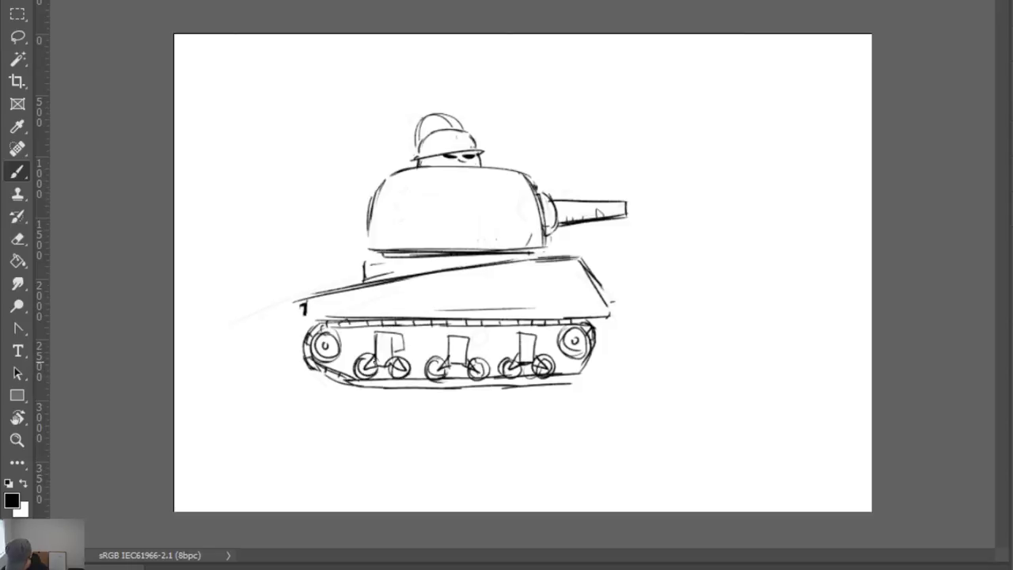
Add small side plates to the bogie brackets and draw an inner line below the upper track run
drag(369, 331, 368, 345)
mouse_move(441, 337)
mouse_down()
mouse_move(447, 350)
mouse_move(475, 335)
mouse_move(514, 347)
mouse_up()
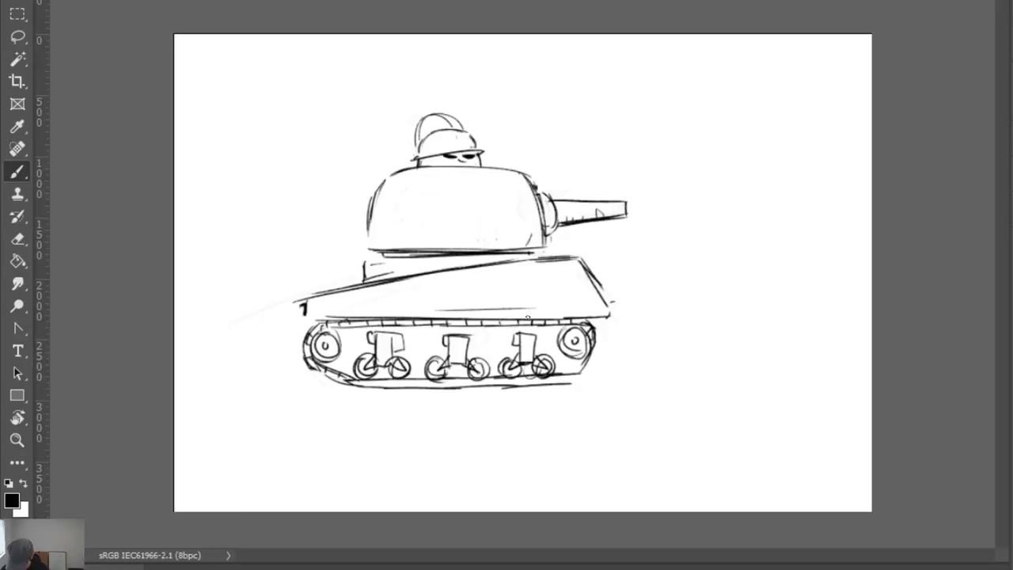
mouse_move(368, 329)
mouse_down()
mouse_move(320, 329)
mouse_move(581, 325)
mouse_move(615, 344)
mouse_move(584, 360)
mouse_up()
Redraw the front wheel larger and round off the track's lower front curve
key(e)
key(b)
key(e)
key(b)
mouse_move(570, 324)
mouse_down()
mouse_move(579, 362)
mouse_move(576, 338)
mouse_move(556, 359)
mouse_move(579, 365)
mouse_move(567, 380)
mouse_up()
key(e)
key(b)
mouse_move(593, 340)
mouse_down()
mouse_move(575, 380)
mouse_move(534, 384)
mouse_move(544, 379)
mouse_up()
mouse_move(588, 355)
mouse_down()
mouse_move(570, 384)
mouse_move(590, 372)
mouse_move(594, 352)
mouse_move(557, 382)
mouse_up()
key(e)
key(b)
Divide the lower track run into links from the front curve back to the rear
drag(588, 361, 538, 384)
mouse_move(524, 374)
mouse_down()
mouse_move(523, 386)
mouse_move(484, 387)
mouse_up()
mouse_move(459, 376)
mouse_down()
mouse_move(459, 388)
mouse_move(442, 389)
mouse_up()
drag(432, 376, 426, 386)
mouse_move(415, 377)
mouse_down()
mouse_move(414, 392)
mouse_move(366, 387)
mouse_up()
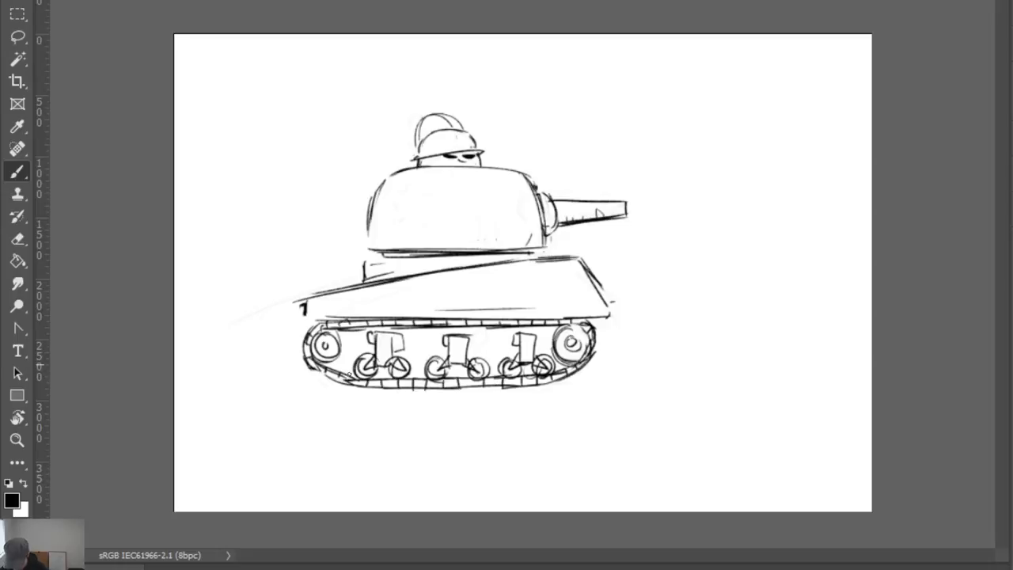
Sketch a long horizontal ground line beneath the track, extending past both ends
drag(295, 385, 432, 391)
drag(379, 394, 520, 389)
drag(422, 388, 627, 388)
drag(519, 391, 625, 386)
Extend the hull's sloping front edge, add links to the front track, and draw the far track's curve ahead of it
drag(610, 315, 576, 324)
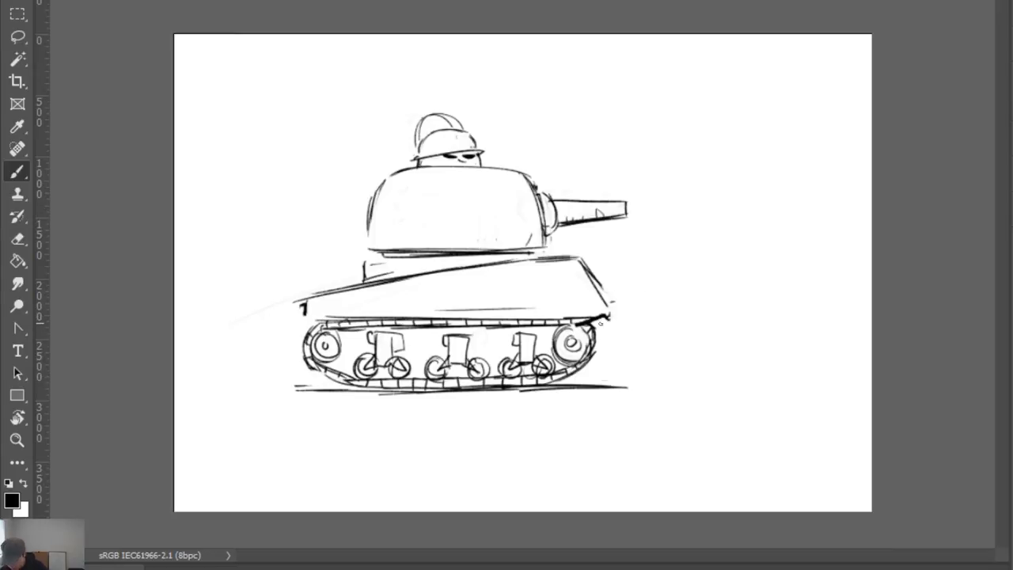
key(ctrl+z)
mouse_move(587, 265)
mouse_down()
mouse_move(625, 321)
mouse_move(582, 258)
mouse_up()
mouse_move(609, 317)
mouse_down()
mouse_move(632, 324)
mouse_move(592, 376)
mouse_move(570, 388)
mouse_move(597, 365)
mouse_move(612, 320)
mouse_move(607, 360)
mouse_up()
drag(633, 336, 612, 386)
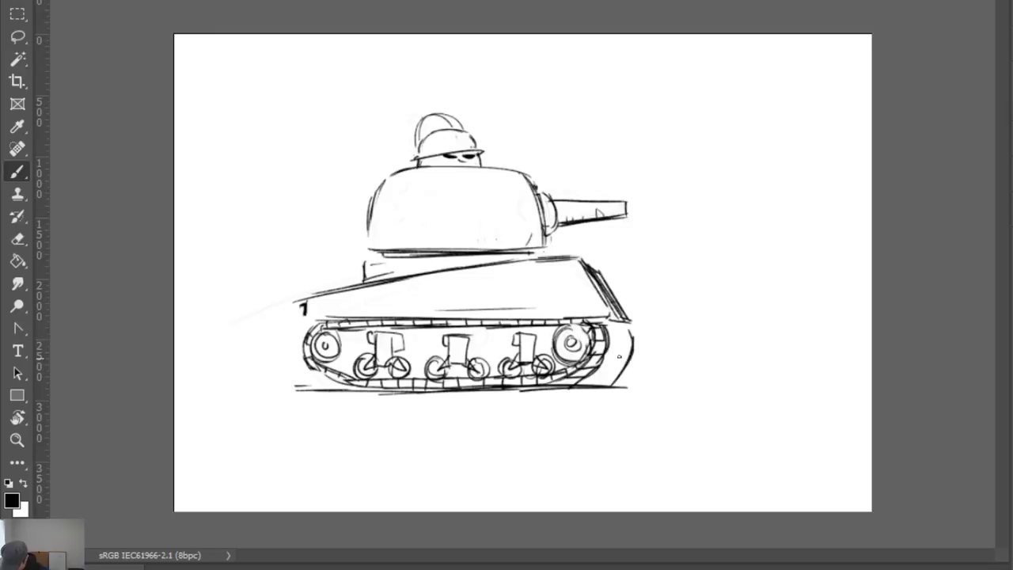
Erase the turret's front edge around the gun and redraw a rounded mantlet at the barrel's base
key(e)
mouse_move(537, 192)
mouse_down()
mouse_move(533, 222)
mouse_move(547, 239)
mouse_move(532, 227)
mouse_move(548, 232)
mouse_up()
key(b)
key(e)
key(b)
key(e)
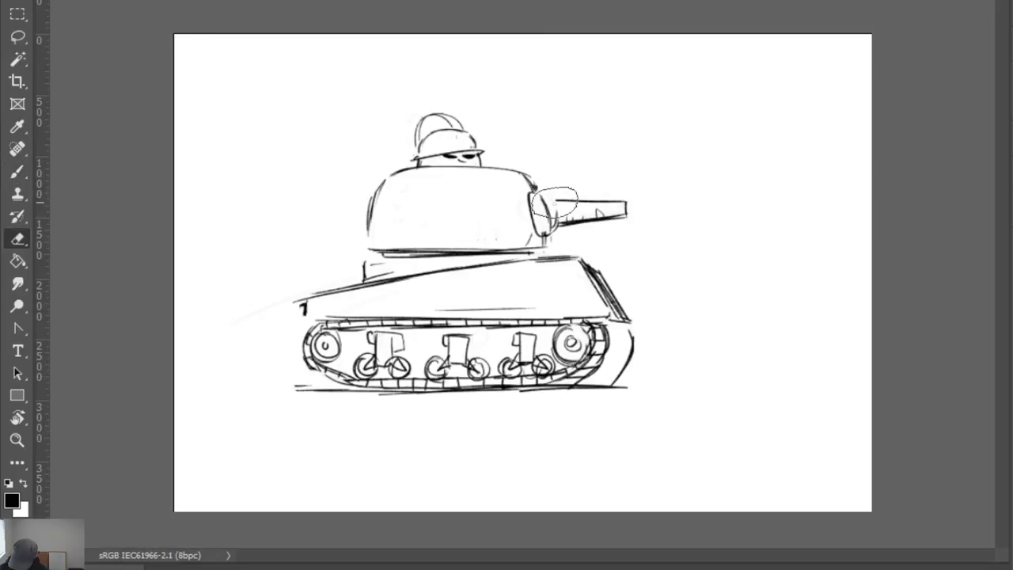
key(b)
mouse_move(554, 190)
mouse_down()
mouse_move(538, 223)
mouse_move(555, 222)
mouse_move(546, 226)
mouse_move(556, 236)
mouse_move(553, 196)
mouse_move(539, 190)
mouse_up()
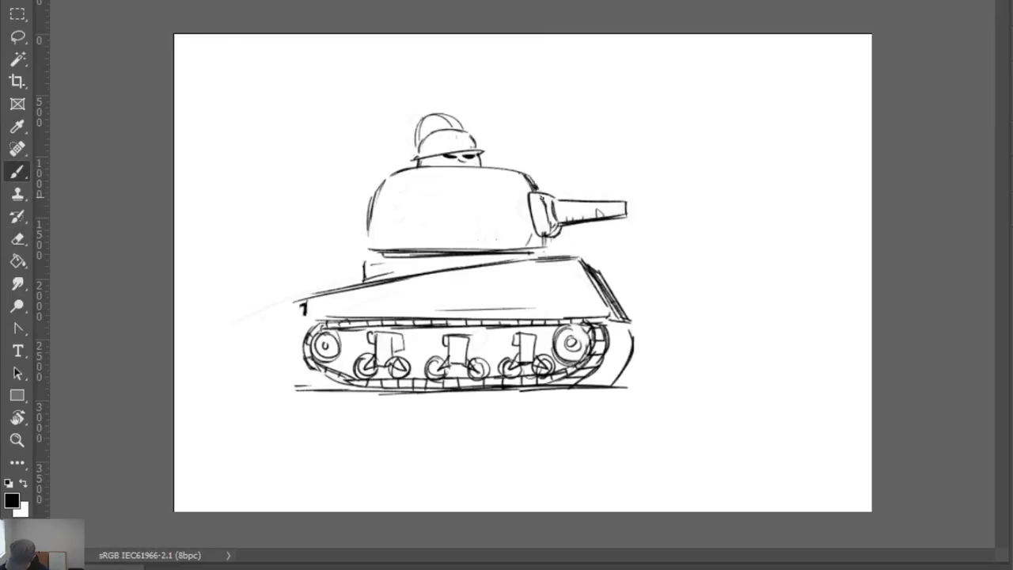
Reinforce the turret's bottom rim and outline the turret ring beneath it
mouse_move(553, 237)
mouse_down()
mouse_move(542, 258)
mouse_move(534, 253)
mouse_move(545, 252)
mouse_up()
drag(403, 250, 535, 241)
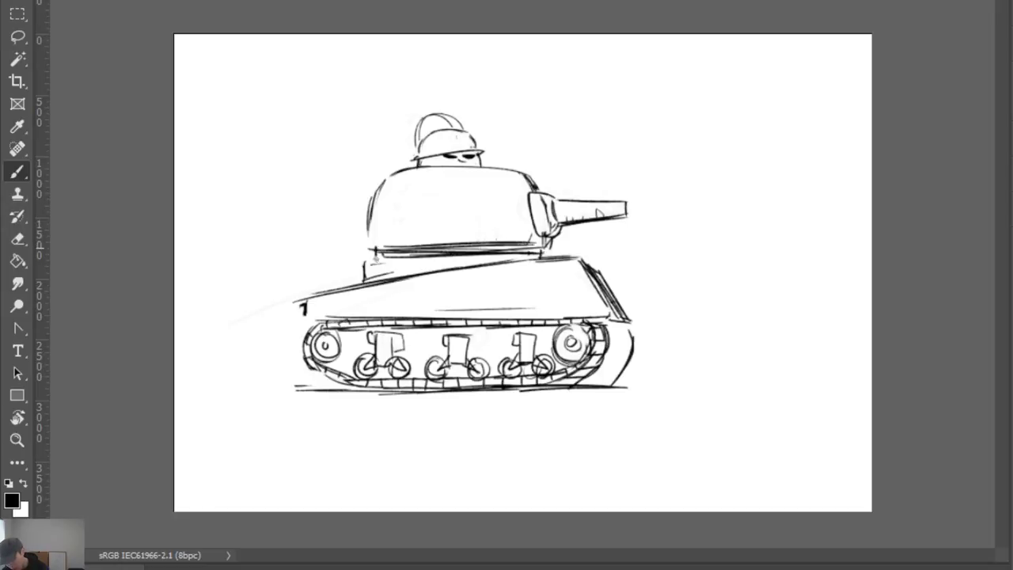
mouse_move(368, 237)
mouse_down()
mouse_move(373, 253)
mouse_move(386, 251)
mouse_up()
Shade the far track in front with vertical hatching and clean up the hull's lower front corner above it
mouse_move(628, 328)
mouse_down()
mouse_move(632, 366)
mouse_move(635, 344)
mouse_move(590, 392)
mouse_move(626, 338)
mouse_move(606, 323)
mouse_move(592, 387)
mouse_up()
key(e)
key(b)
drag(602, 364, 599, 386)
drag(607, 353, 603, 387)
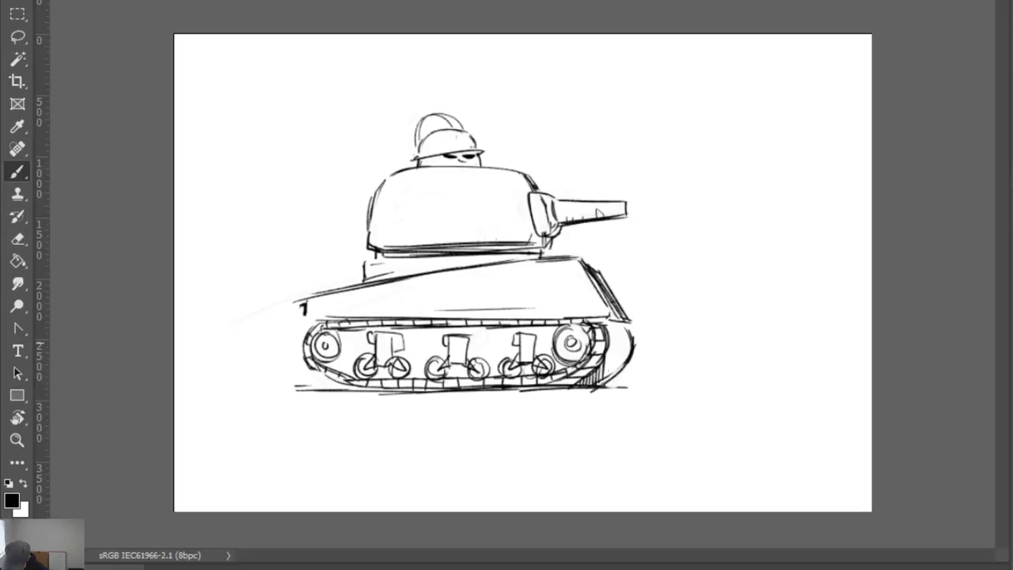
mouse_move(611, 324)
mouse_down()
mouse_move(608, 385)
mouse_move(613, 353)
mouse_up()
drag(614, 378, 622, 322)
drag(622, 370, 629, 329)
drag(630, 359, 635, 337)
mouse_move(600, 327)
mouse_down()
mouse_move(636, 319)
mouse_move(628, 314)
mouse_up()
key(e)
key(b)
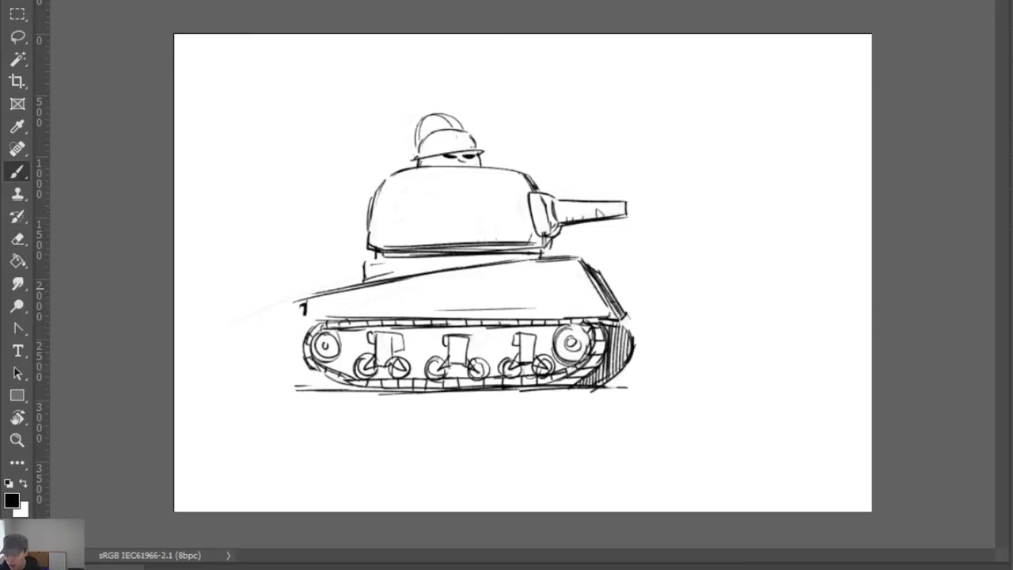
Erase part of the hull's sloping front edge and draw small boxy fittings there
key(e)
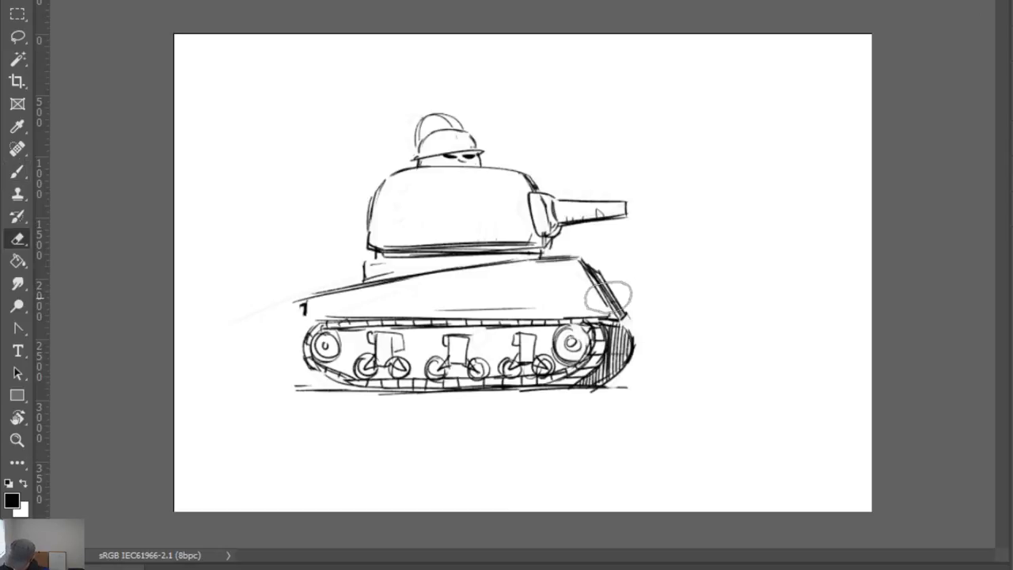
mouse_move(608, 298)
mouse_down()
mouse_move(596, 298)
mouse_move(608, 292)
mouse_move(620, 307)
mouse_move(631, 291)
mouse_move(620, 306)
mouse_move(629, 305)
mouse_up()
key(b)
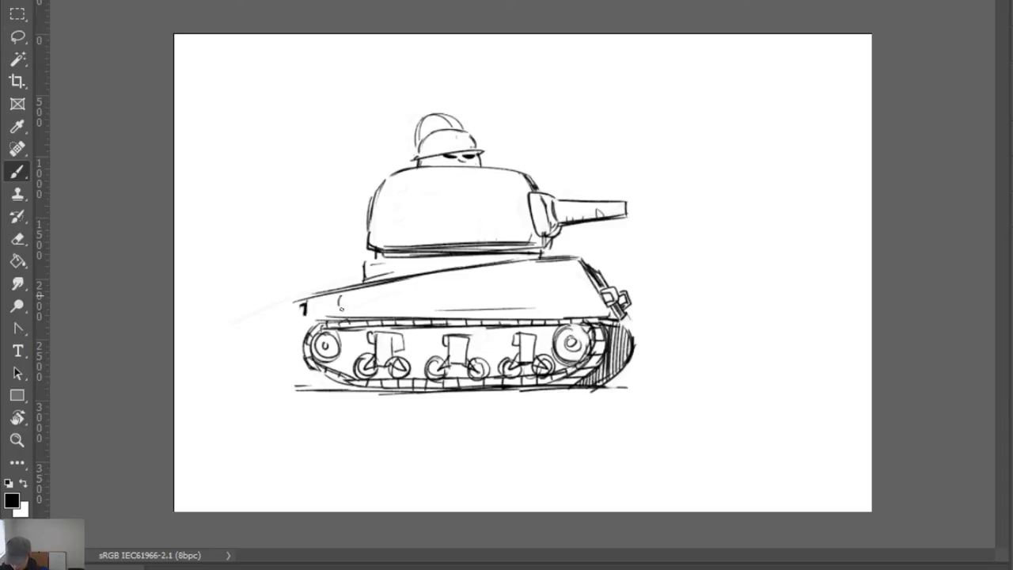
Add two circles on the rear hull side, small tabs along its lower edge, and close the hull's rear edge
drag(359, 297, 390, 309)
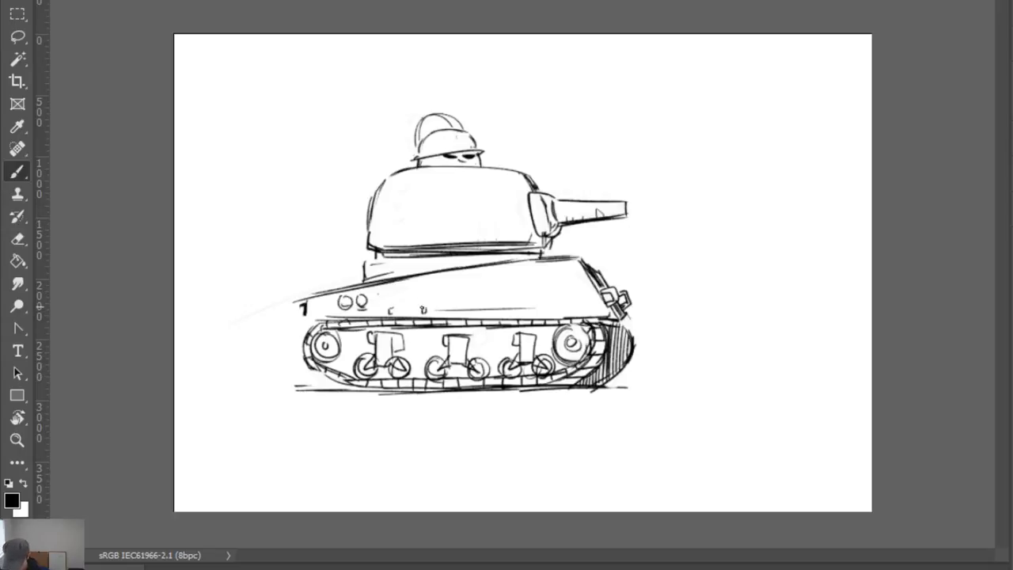
drag(537, 308, 565, 311)
mouse_move(308, 298)
mouse_down()
mouse_move(308, 315)
mouse_move(329, 320)
mouse_up()
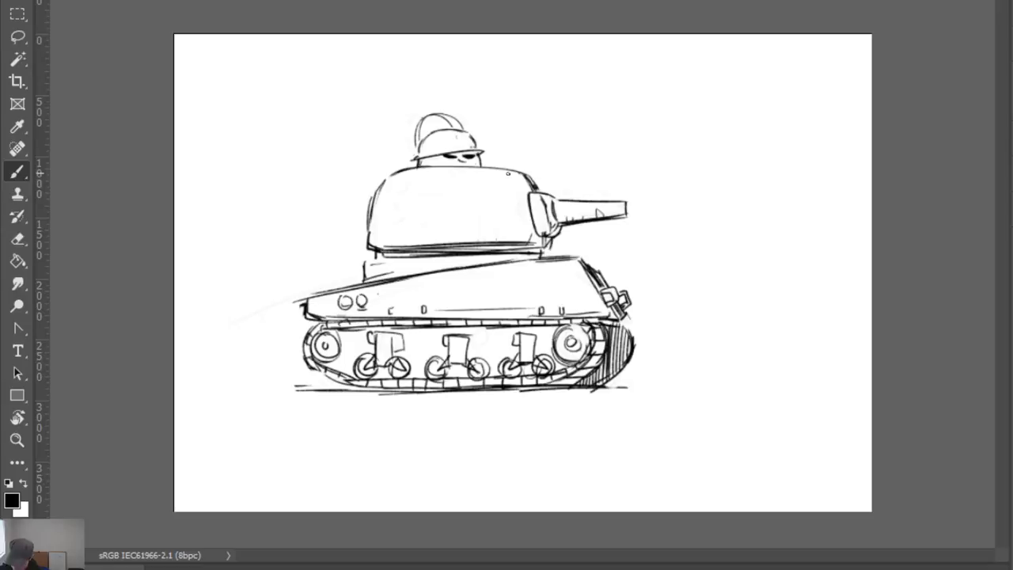
Shade the turret's front side with light vertical hatching and erase the excess strokes
drag(508, 175, 518, 198)
drag(522, 229, 517, 241)
drag(519, 230, 512, 241)
drag(509, 182, 517, 239)
key(e)
drag(518, 200, 519, 234)
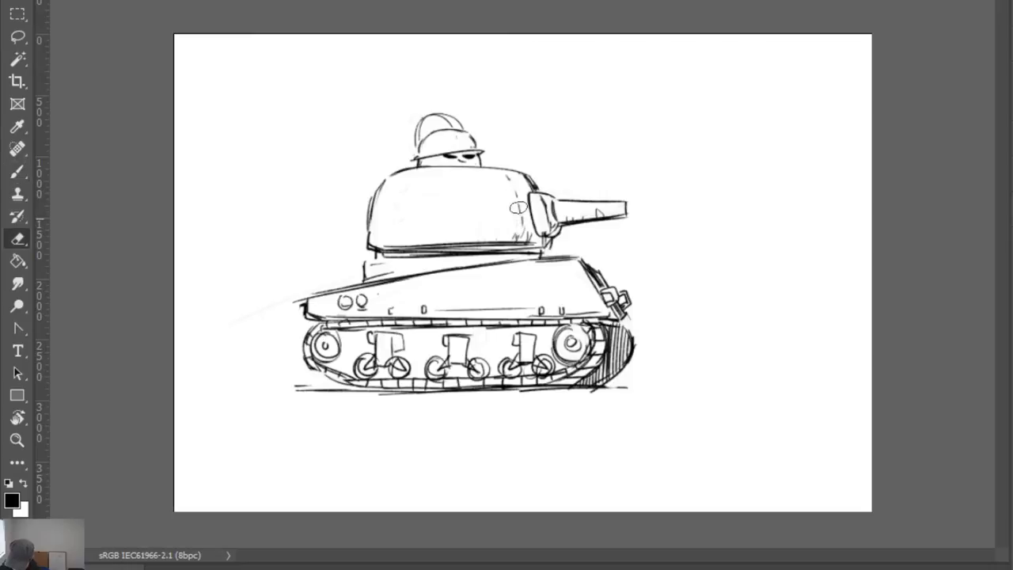
key(b)
mouse_move(509, 178)
mouse_down()
mouse_move(516, 219)
mouse_move(513, 206)
mouse_move(502, 241)
mouse_up()
drag(521, 220, 514, 242)
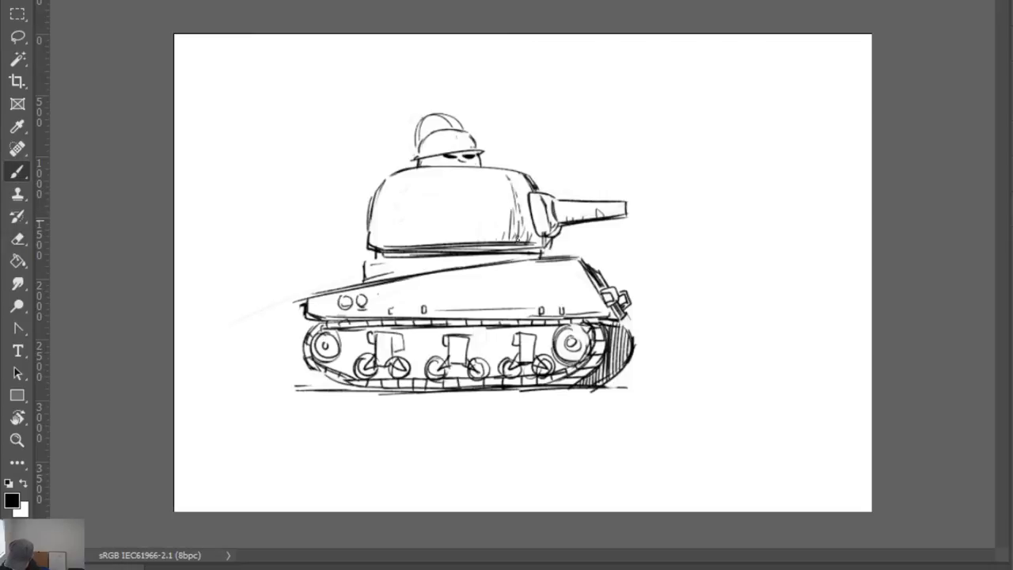
key(e)
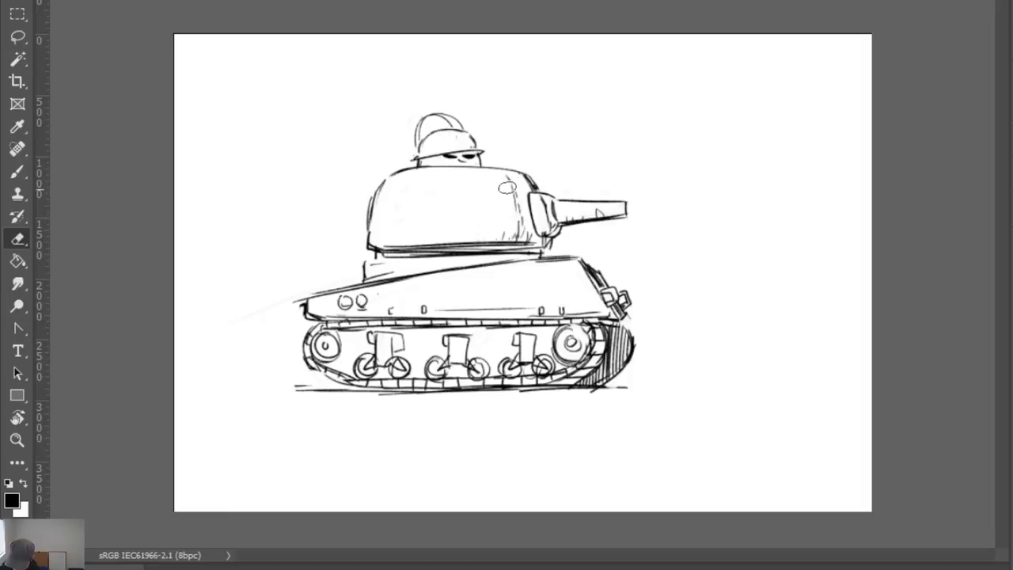
Shade the open hatch lid behind the helmet with vertical hatching and undo the last strokes
key(b)
mouse_move(422, 117)
mouse_down()
mouse_move(419, 146)
mouse_move(428, 138)
mouse_up()
mouse_move(437, 116)
mouse_down()
mouse_move(434, 131)
mouse_move(467, 137)
mouse_move(434, 113)
mouse_move(418, 149)
mouse_up()
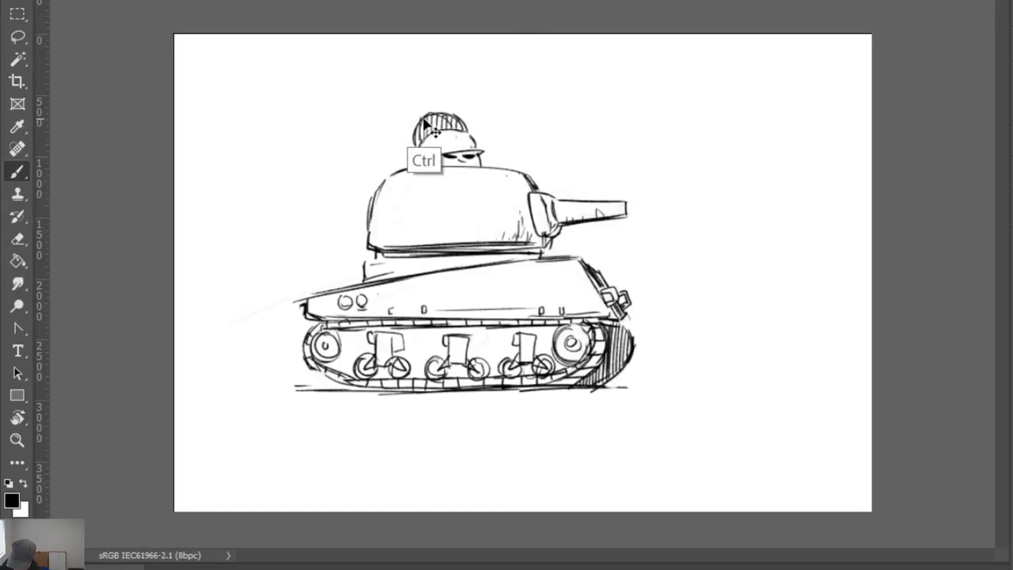
key(ctrl+z)
key(ctrl+z)
Extend the hatch lid's outline toward the rear and fill the added area with hatching
drag(428, 114, 409, 164)
drag(410, 129, 412, 170)
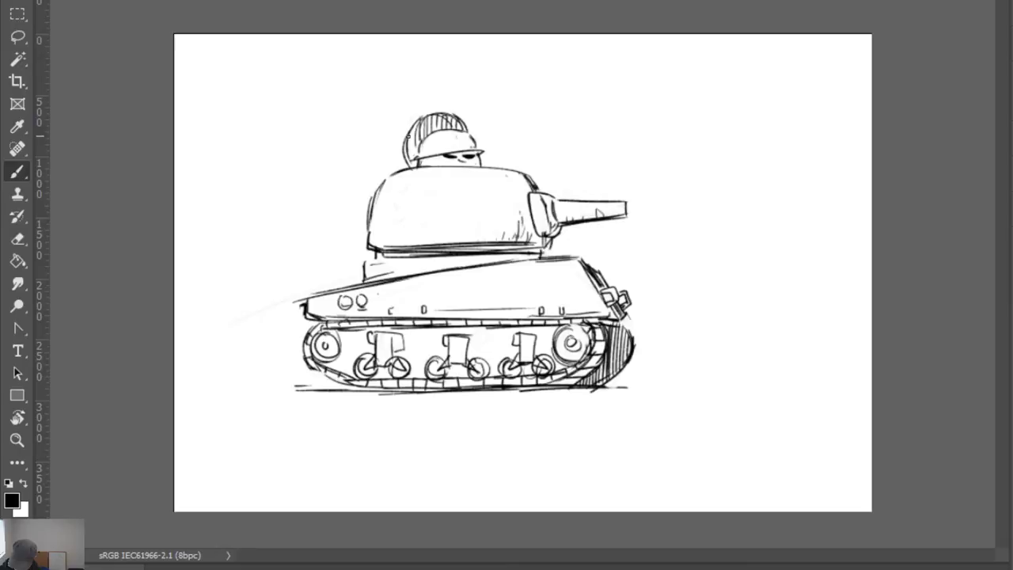
mouse_move(412, 130)
mouse_down()
mouse_move(409, 162)
mouse_move(417, 124)
mouse_move(429, 117)
mouse_up()
mouse_move(430, 136)
mouse_down()
mouse_move(436, 113)
mouse_move(448, 113)
mouse_up()
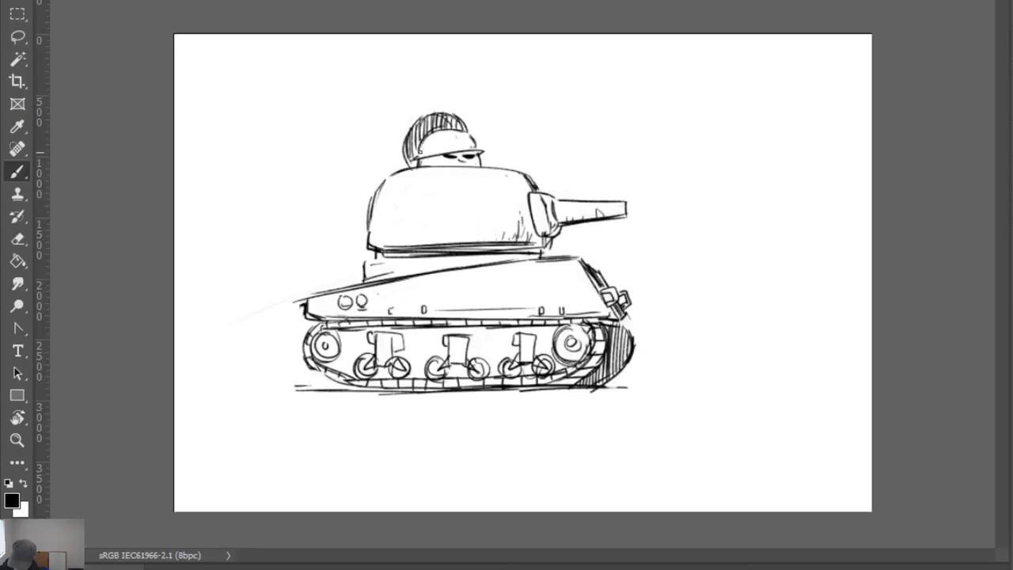
Draw a small hinge at the hatch lid's base and crosshatch the side of the helmet
drag(411, 156, 414, 168)
mouse_move(414, 158)
mouse_down()
mouse_move(416, 169)
mouse_move(420, 119)
mouse_move(445, 111)
mouse_move(431, 149)
mouse_move(451, 142)
mouse_move(413, 161)
mouse_up()
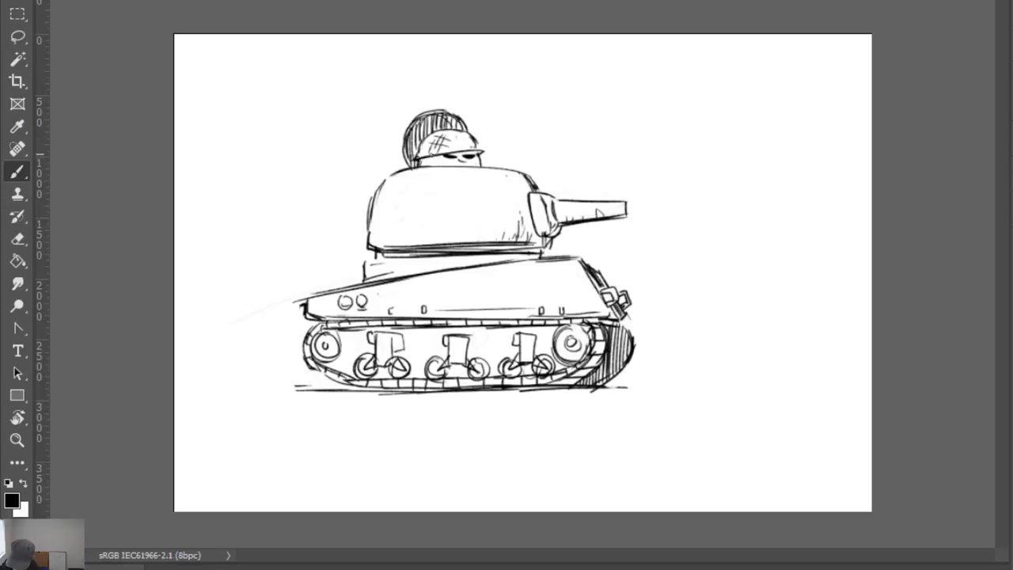
key(e)
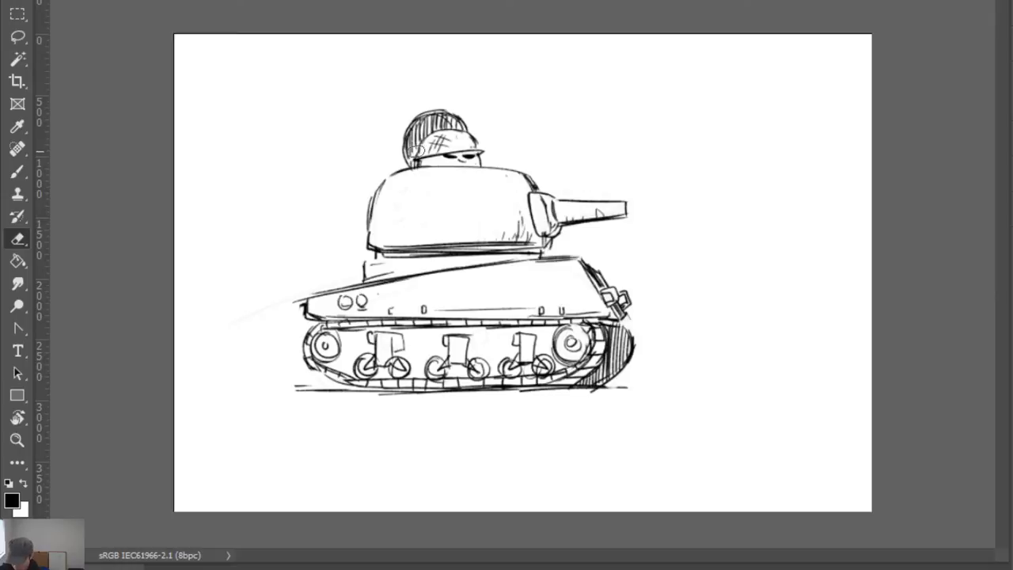
key(b)
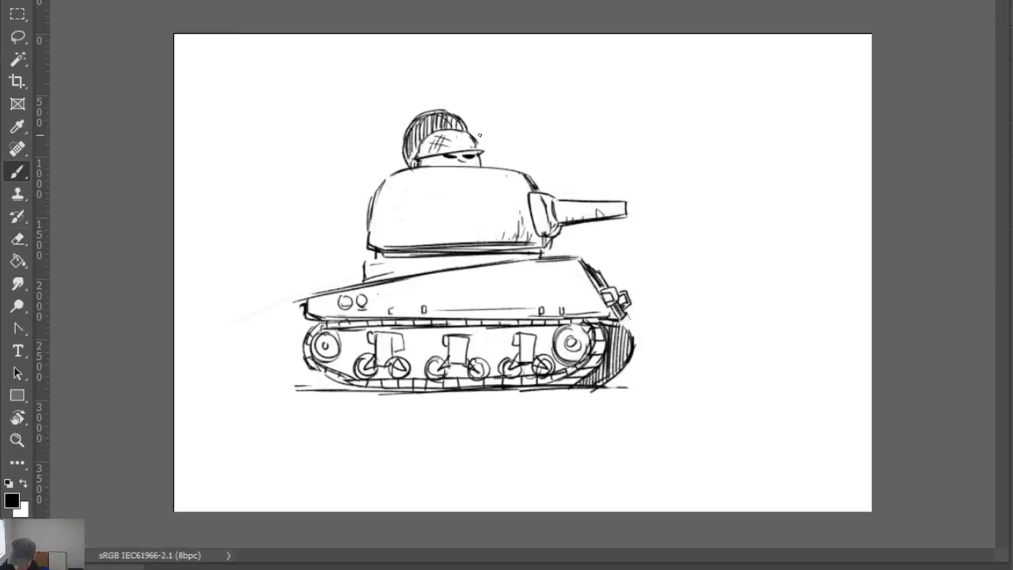
Erase the helmet's front edge and redraw it sloping down to the brim
key(e)
key(b)
key(e)
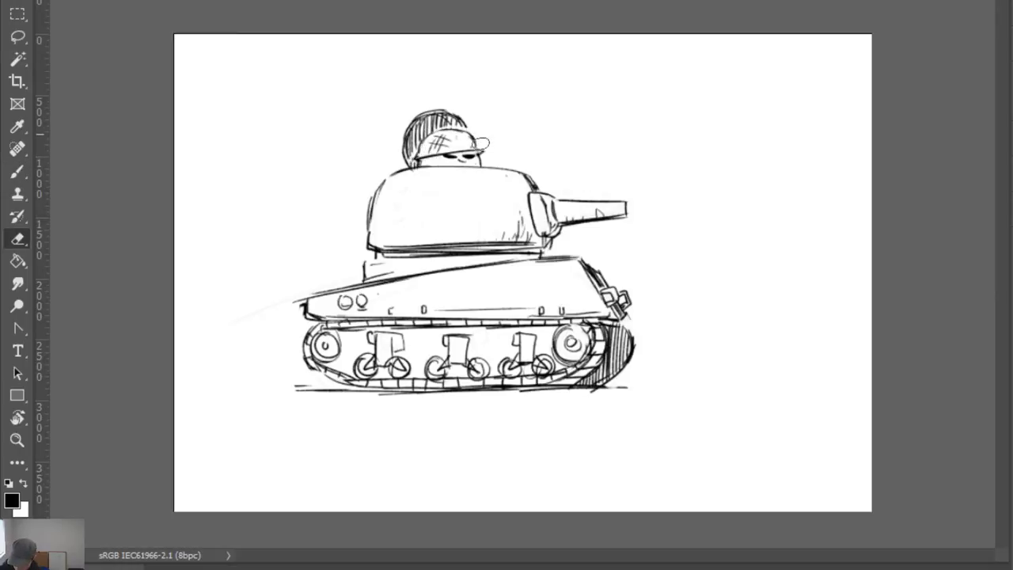
key(b)
key(e)
key(b)
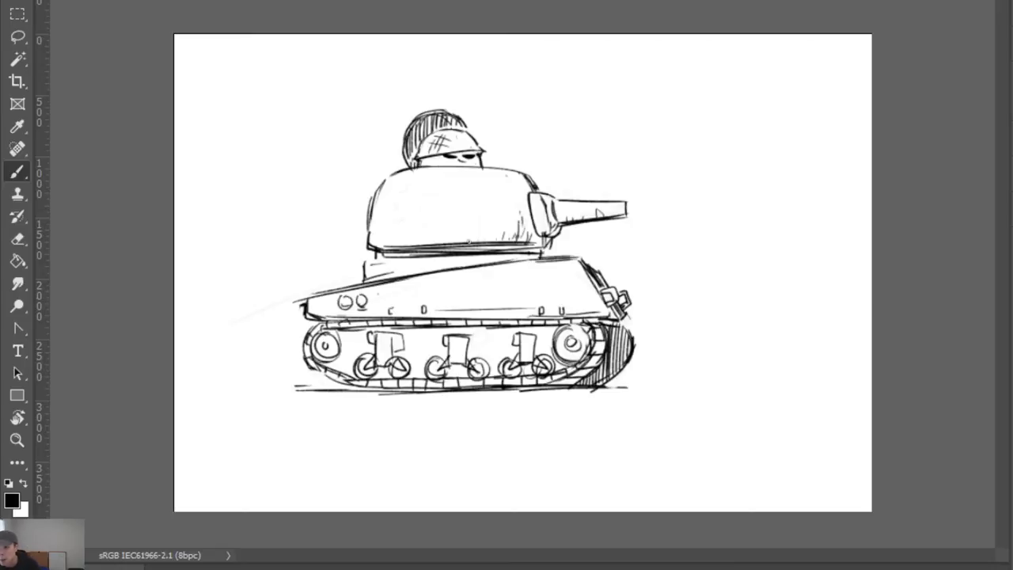
Draw a five-pointed star on the turret's side and add thin contour lines along the turret's top and rear
mouse_move(428, 195)
mouse_down()
mouse_move(438, 182)
mouse_move(449, 198)
mouse_move(408, 199)
mouse_move(421, 213)
mouse_up()
key(ctrl+z)
mouse_move(411, 198)
mouse_down()
mouse_move(421, 214)
mouse_move(460, 194)
mouse_move(457, 229)
mouse_move(417, 231)
mouse_up()
key(e)
key(b)
key(e)
mouse_move(468, 198)
mouse_down()
mouse_move(452, 217)
mouse_move(466, 230)
mouse_move(438, 223)
mouse_move(457, 231)
mouse_move(425, 213)
mouse_move(428, 195)
mouse_up()
key(b)
key(e)
key(b)
drag(438, 182, 431, 195)
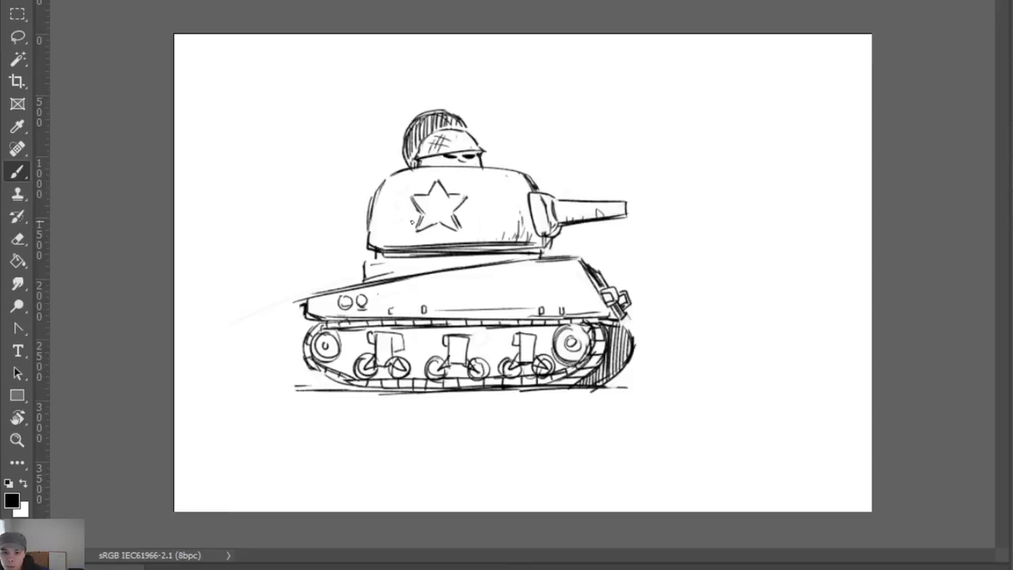
drag(391, 174, 535, 179)
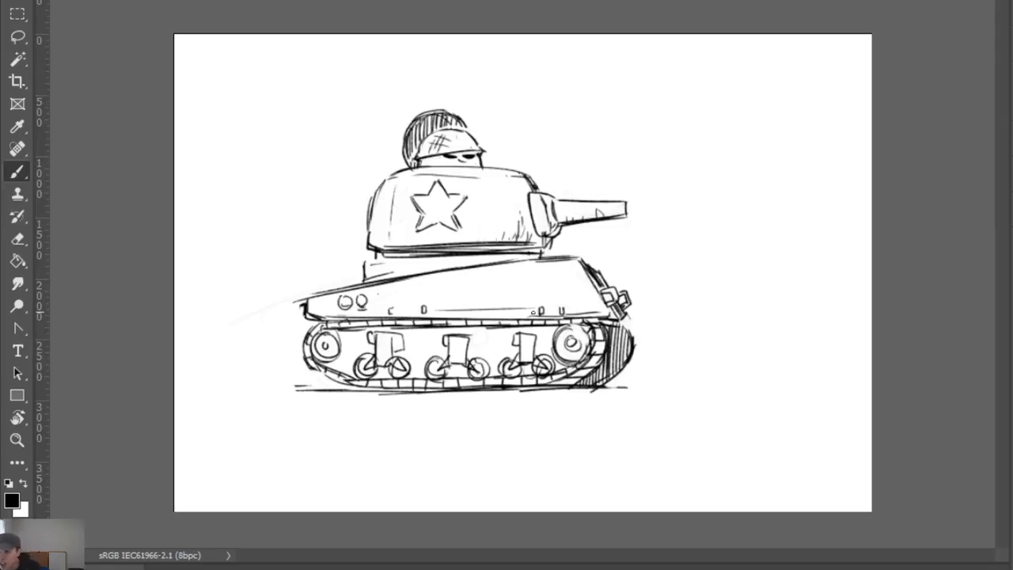
Draw a narrow slot near the hull's upper front corner and thin slanted reflection lines across the middle of the hull side
key(e)
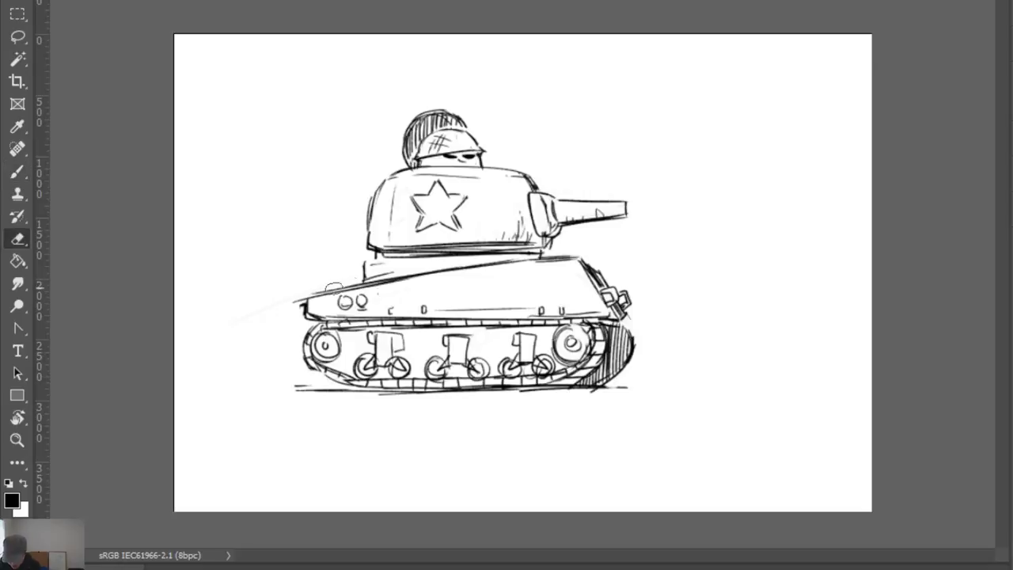
key(b)
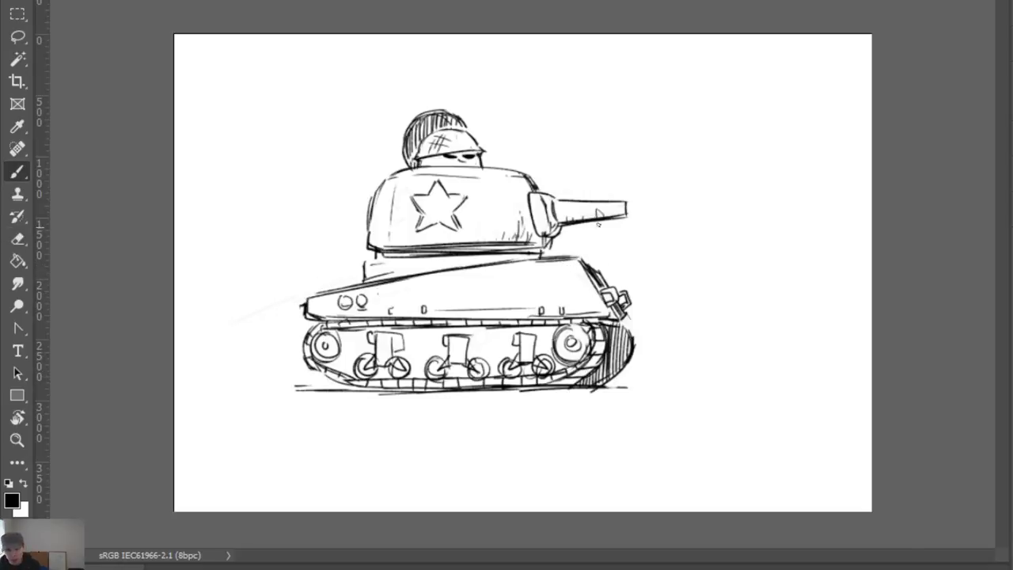
drag(545, 268, 574, 272)
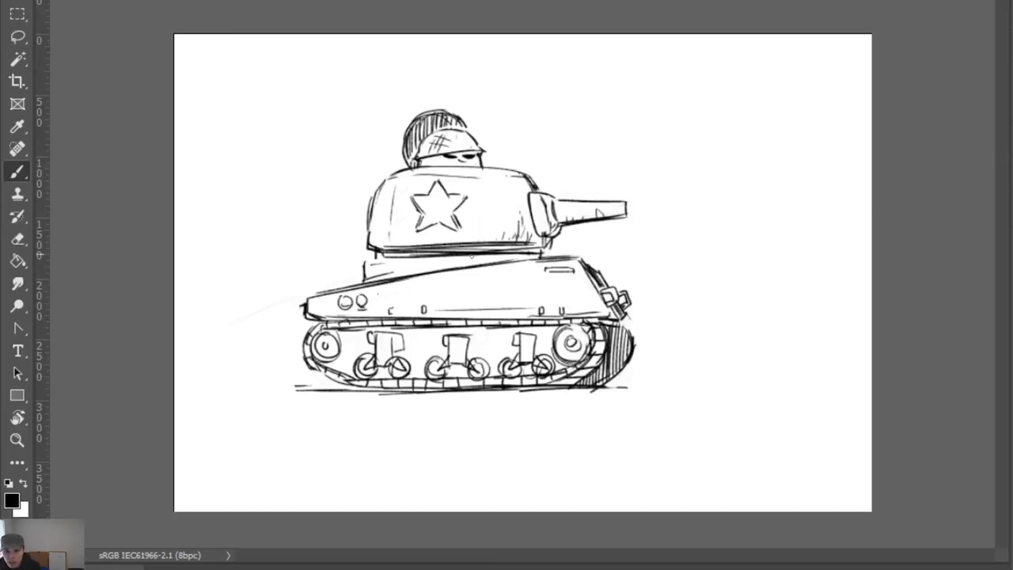
mouse_move(459, 271)
mouse_down()
mouse_move(442, 318)
mouse_move(465, 305)
mouse_up()
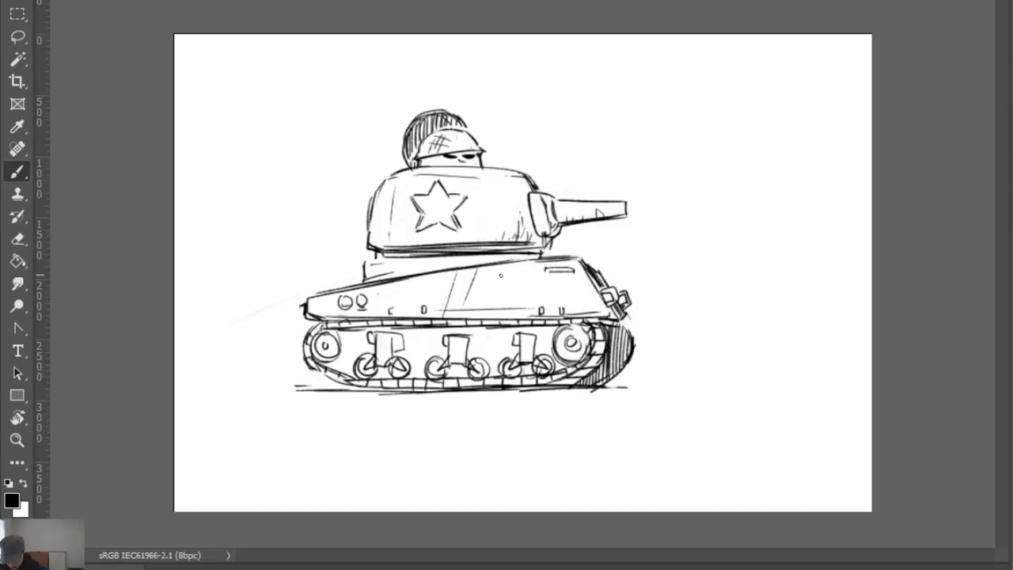
drag(500, 265, 491, 320)
Fill the narrow strip between the turret's rear underside and the hull with vertical hatching
drag(366, 258, 365, 283)
mouse_move(364, 259)
mouse_down()
mouse_move(415, 260)
mouse_move(370, 284)
mouse_up()
mouse_move(375, 282)
mouse_down()
mouse_move(378, 262)
mouse_move(395, 279)
mouse_move(438, 267)
mouse_move(420, 275)
mouse_up()
key(ctrl+z)
key(ctrl+z)
key(ctrl+z)
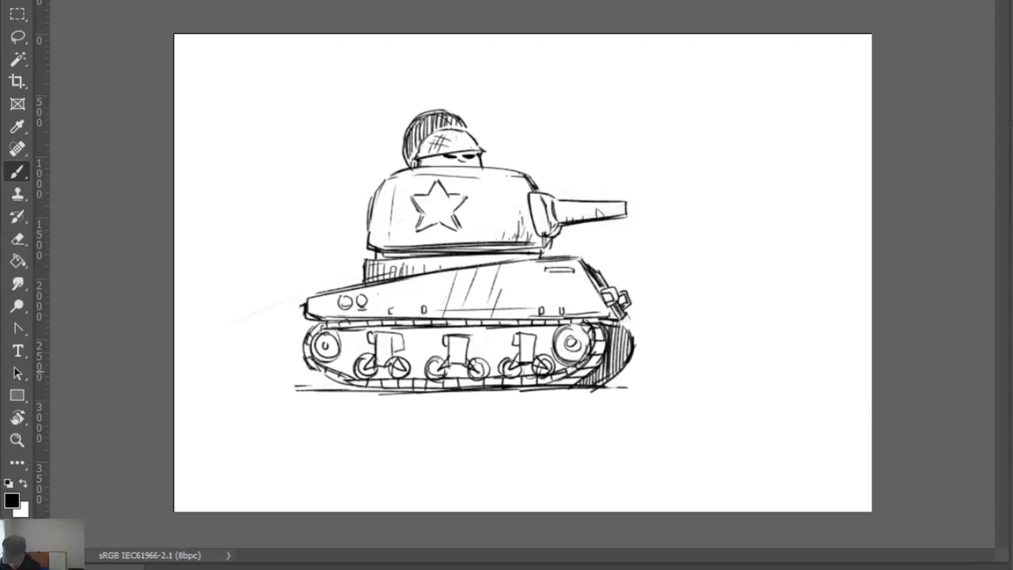
Shade a dark horizontal band beneath the upper track run, from the rear wheel across to the front wheel
mouse_move(308, 320)
mouse_down()
mouse_move(367, 333)
mouse_move(440, 328)
mouse_move(437, 338)
mouse_move(467, 329)
mouse_up()
drag(426, 334, 489, 332)
drag(448, 331, 516, 330)
drag(467, 337, 519, 331)
drag(495, 332, 550, 327)
drag(513, 333, 558, 328)
drag(528, 341, 555, 336)
drag(546, 337, 574, 323)
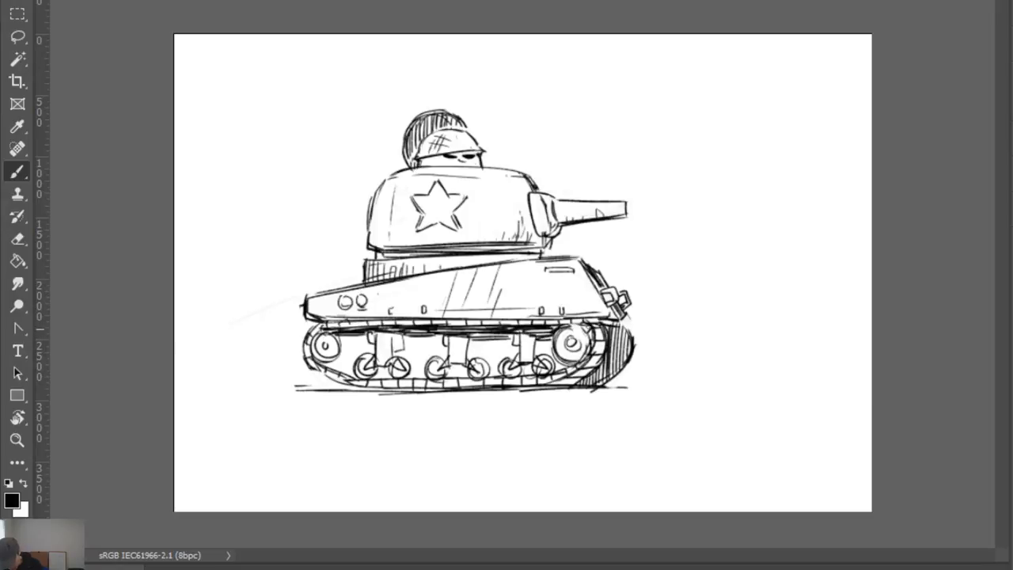
Add shadow strokes between the suspension brackets and darken the track's inner edge around the rear wheel
drag(337, 340, 471, 336)
key(e)
key(b)
mouse_move(481, 337)
mouse_down()
mouse_move(493, 323)
mouse_move(472, 331)
mouse_up()
mouse_move(469, 342)
mouse_down()
mouse_move(478, 329)
mouse_move(516, 332)
mouse_move(488, 337)
mouse_up()
drag(489, 342, 505, 336)
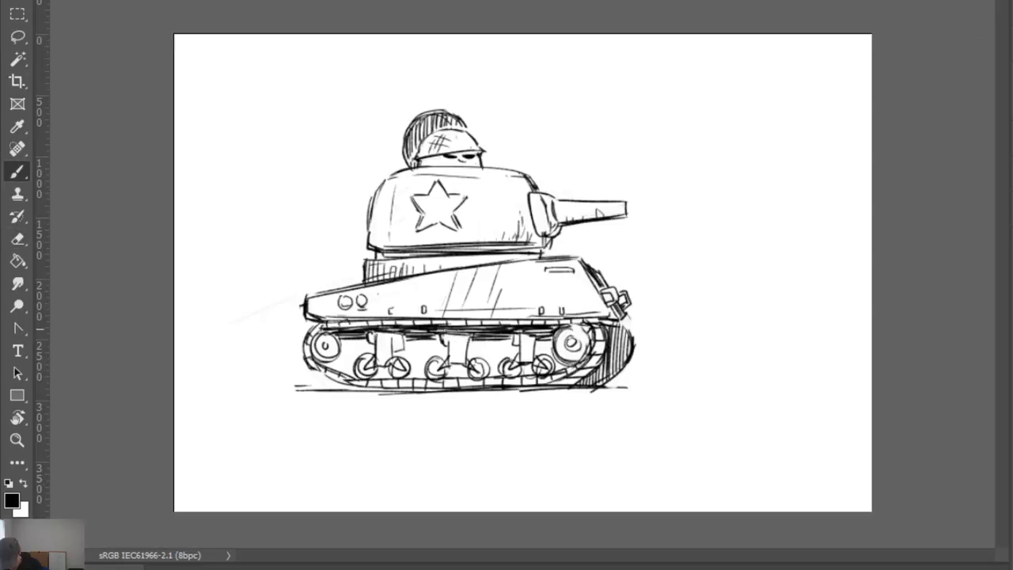
drag(435, 331, 487, 330)
mouse_move(309, 349)
mouse_down()
mouse_move(326, 331)
mouse_move(312, 354)
mouse_move(335, 367)
mouse_up()
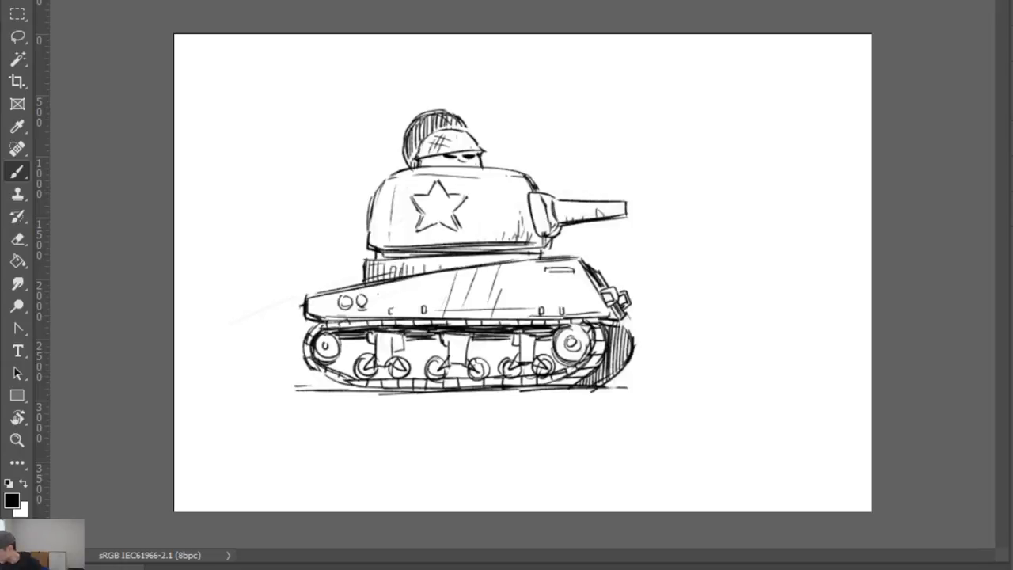
Clear the tank drawing from the canvas
key(Delete)
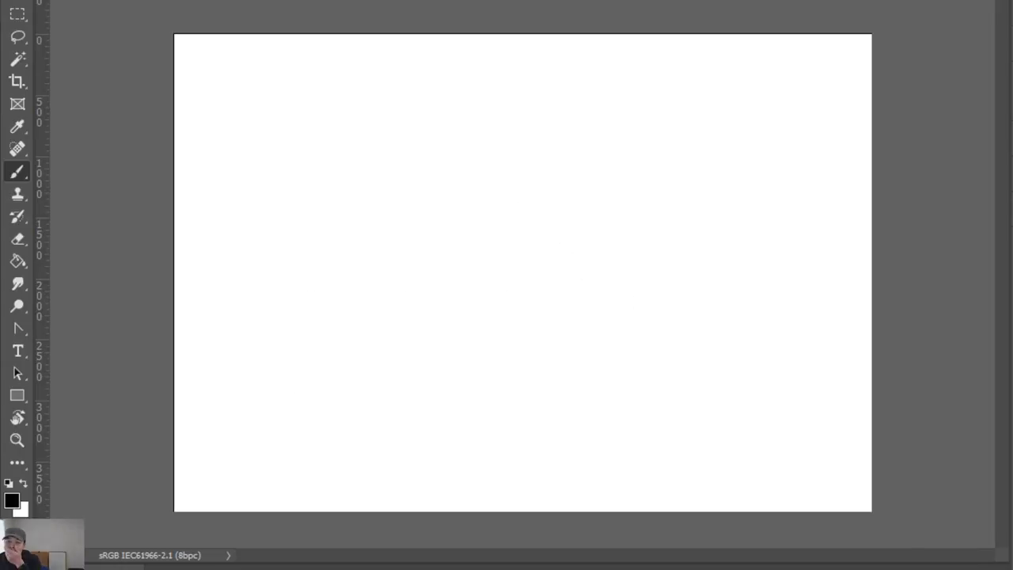
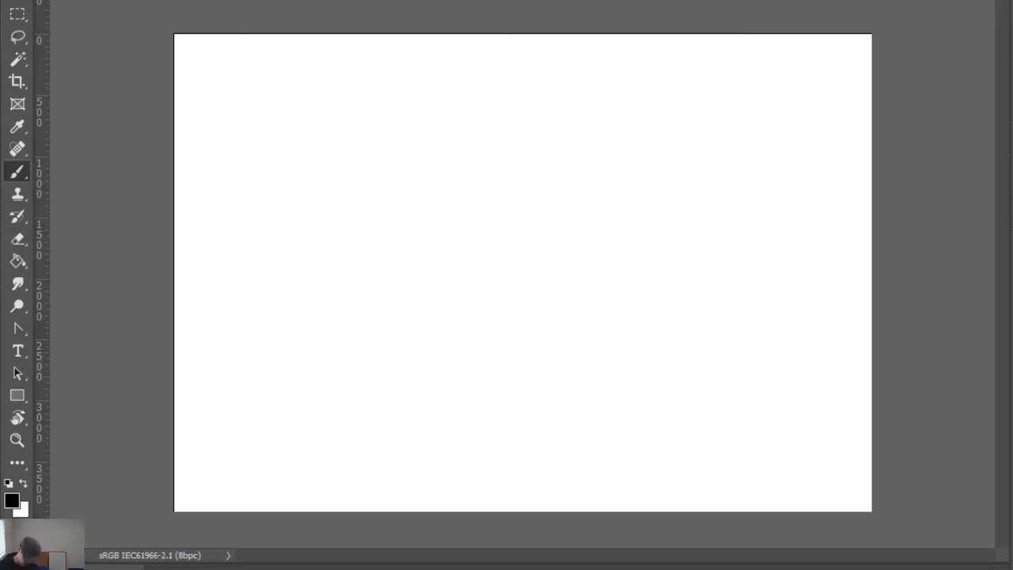
Start an aircraft sketch with a short slanted nose stroke and a long horizontal baseline below it
key(e)
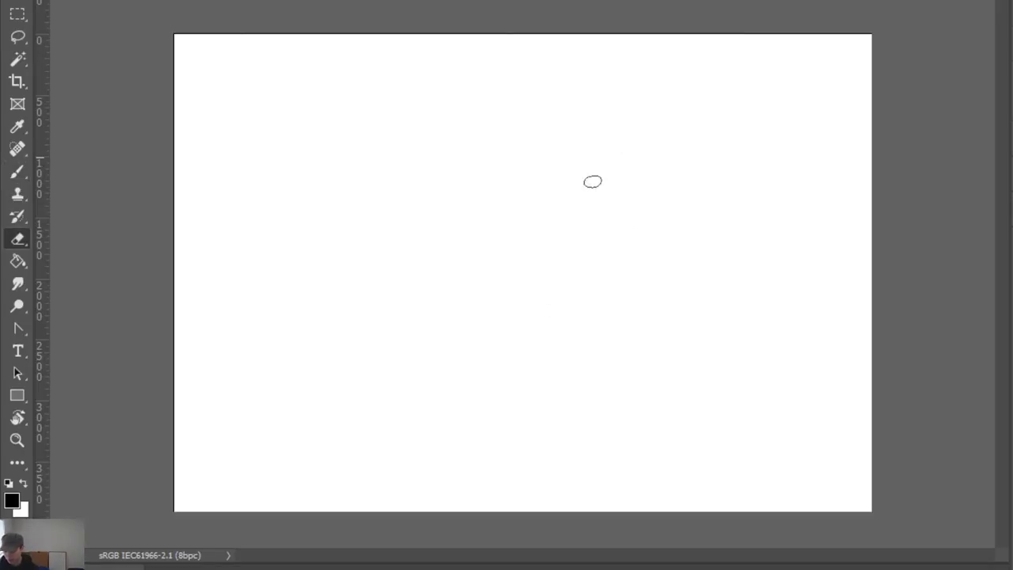
key(z)
click(486, 258)
key(b)
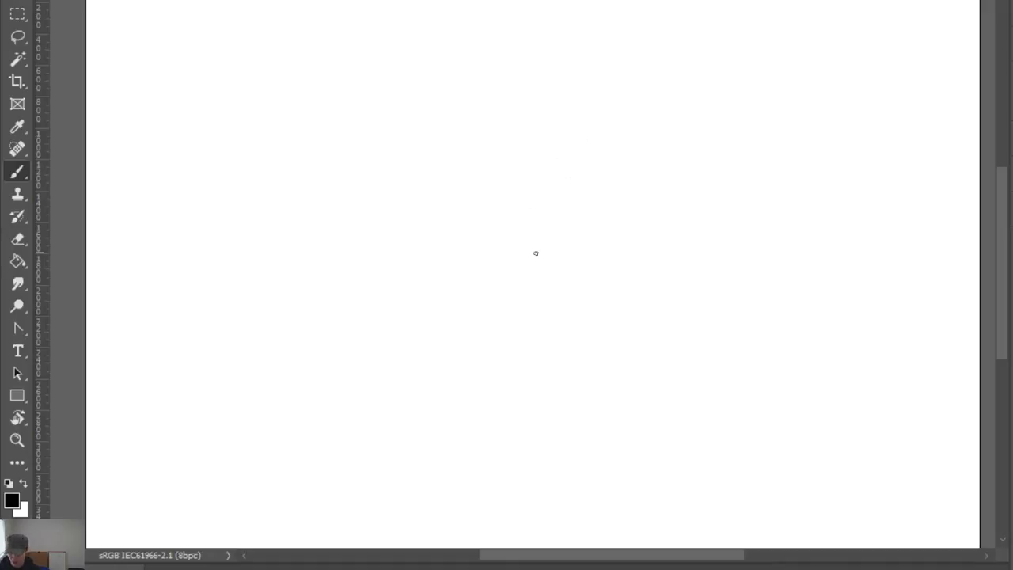
key(e)
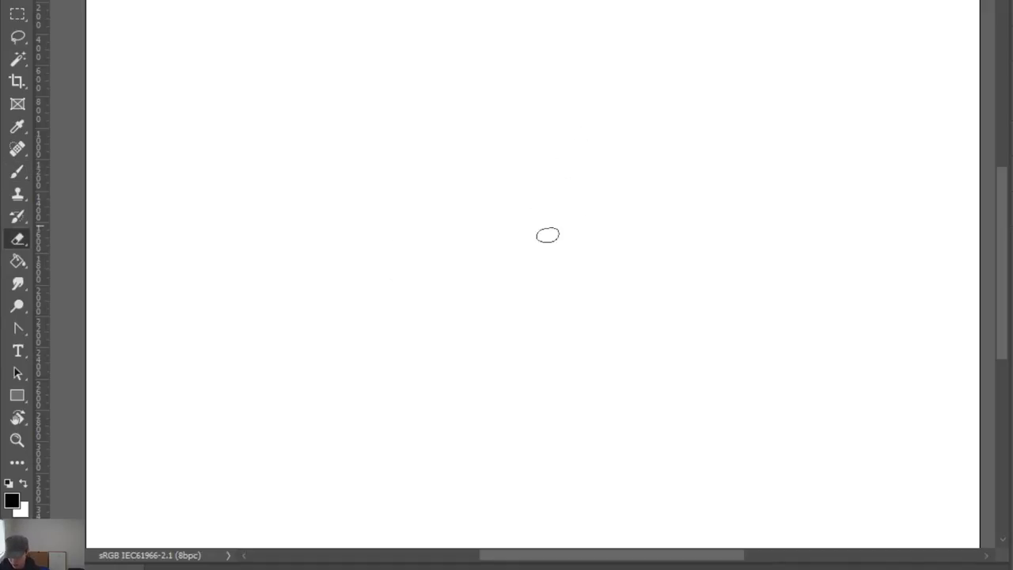
key(b)
drag(393, 251, 422, 219)
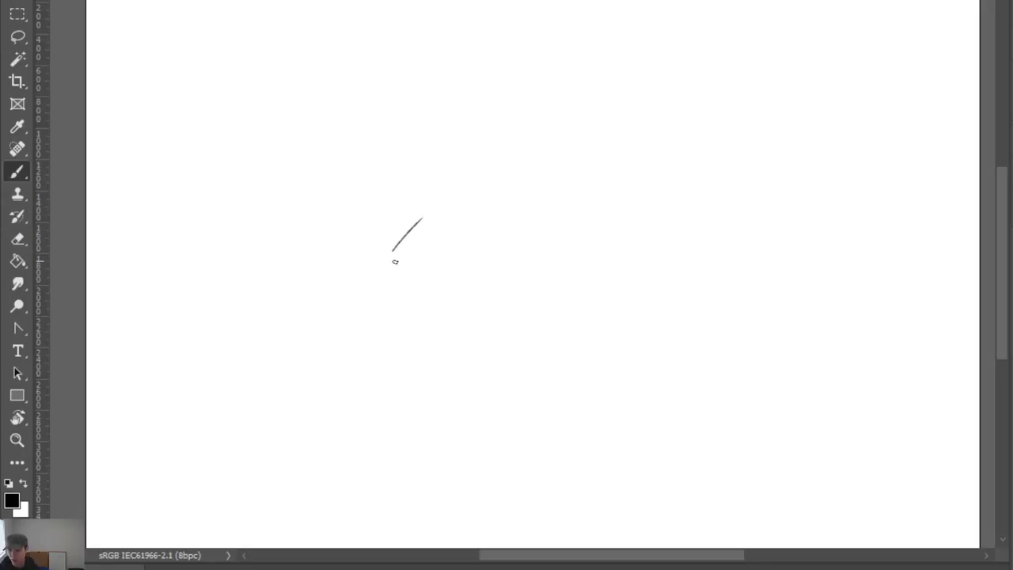
drag(395, 262, 575, 264)
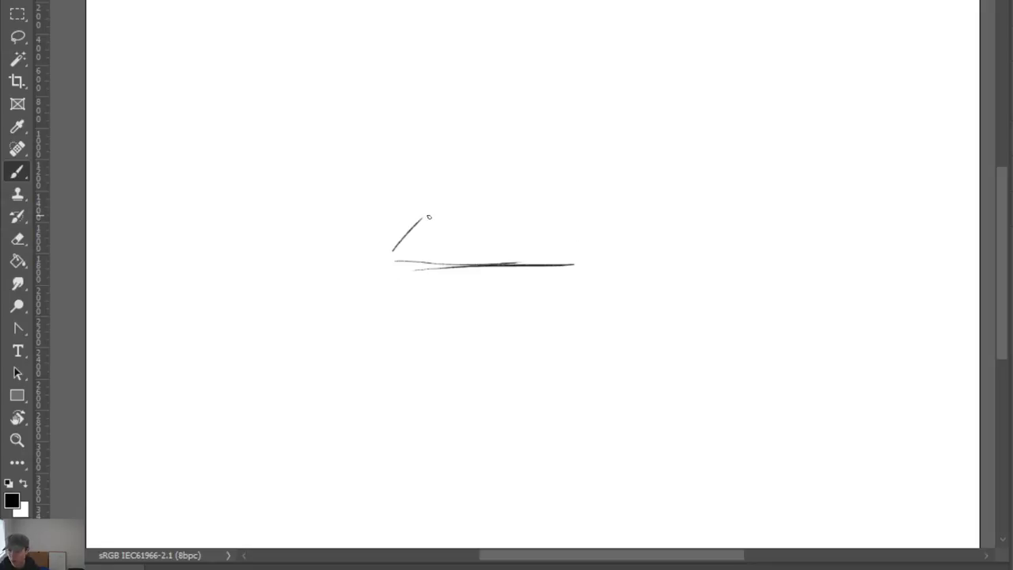
Redraw the nose's upper edge as a longer curve and add a curved seam running down from its top end
drag(451, 194, 389, 253)
key(ctrl+z)
key(e)
mouse_move(451, 208)
mouse_down()
mouse_move(411, 231)
mouse_move(445, 207)
mouse_move(486, 249)
mouse_up()
key(b)
key(e)
key(b)
drag(453, 208, 479, 238)
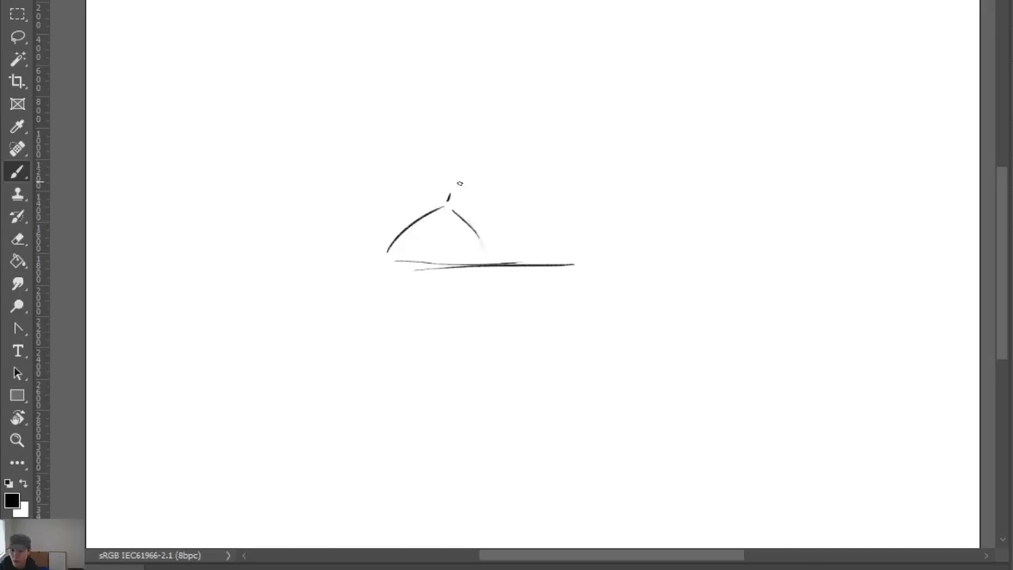
Draw a small stepped windshield base above the nose, the cockpit sill behind it and a rounded canopy arc on top
drag(448, 204, 462, 208)
key(ctrl)
mouse_move(448, 194)
mouse_down()
mouse_move(476, 204)
mouse_move(537, 201)
mouse_up()
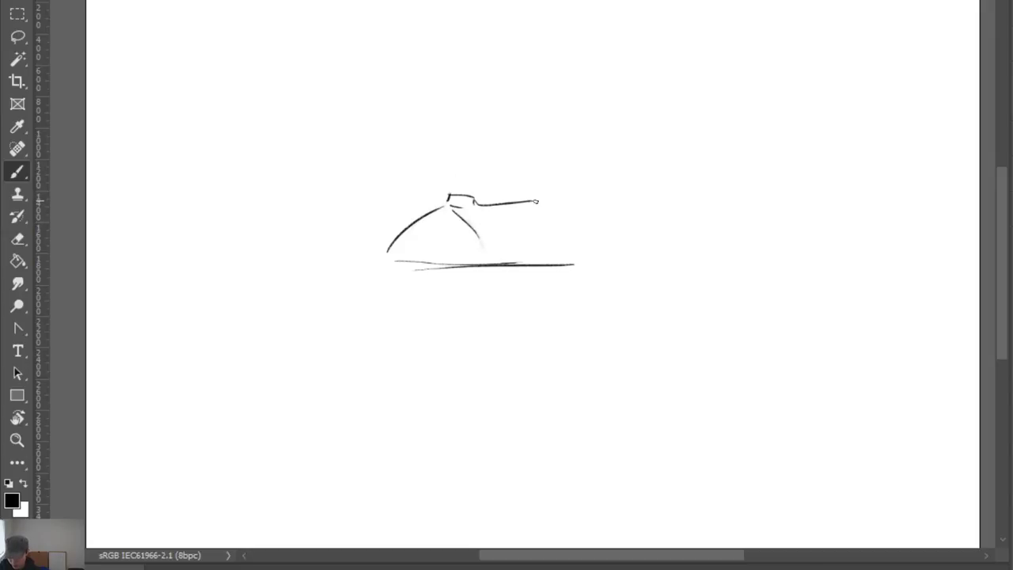
mouse_move(450, 195)
mouse_down()
mouse_move(463, 171)
mouse_move(547, 172)
mouse_move(551, 187)
mouse_move(644, 154)
mouse_up()
Enlarge the whole aircraft sketch on the canvas with Free Transform
alt+click(532, 274)
key(ctrl+t)
key(Return)
Draw the pilot's head under the canopy arc, with solid black eyes, a brow line and a rounded helmet outline
key(z)
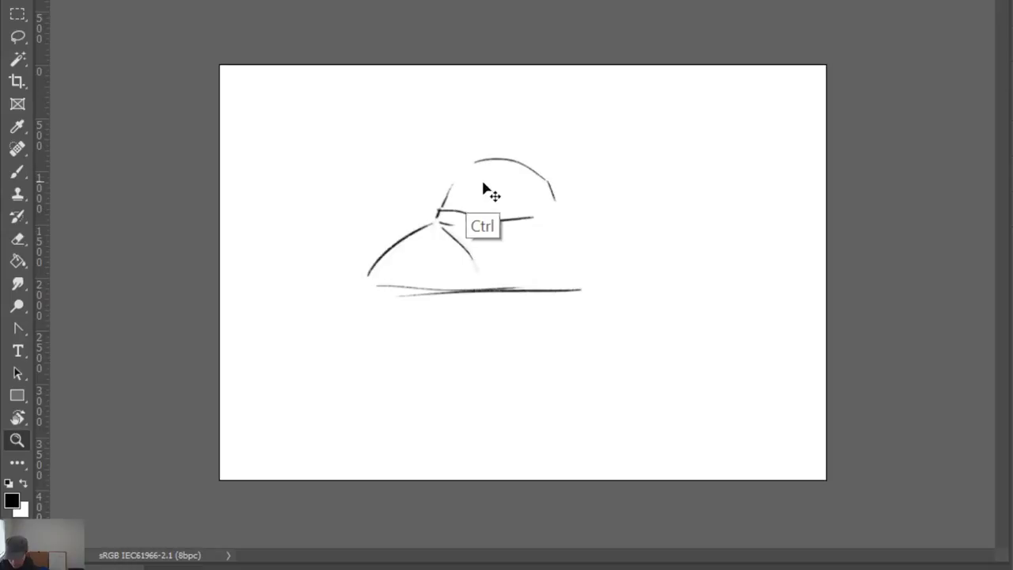
click(522, 184)
key(b)
mouse_move(461, 191)
mouse_down()
mouse_move(510, 164)
mouse_move(536, 174)
mouse_move(490, 178)
mouse_move(507, 175)
mouse_up()
key(ctrl+z)
mouse_move(517, 171)
mouse_down()
mouse_move(529, 167)
mouse_move(467, 179)
mouse_move(563, 164)
mouse_move(565, 185)
mouse_move(540, 176)
mouse_move(548, 185)
mouse_up()
key(ctrl+z)
mouse_move(473, 167)
mouse_down()
mouse_move(513, 151)
mouse_move(471, 155)
mouse_move(455, 176)
mouse_up()
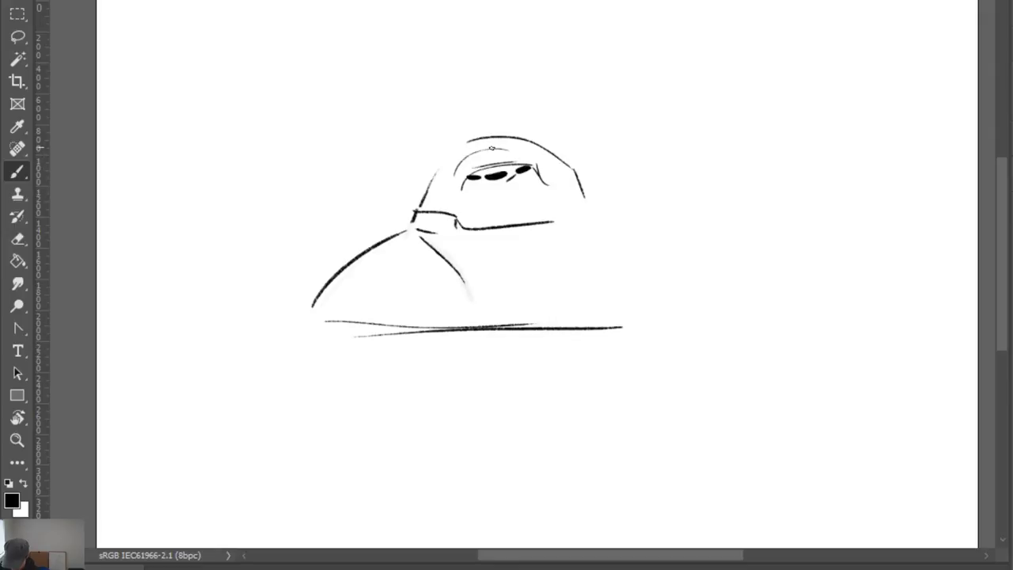
mouse_move(491, 148)
mouse_down()
mouse_move(473, 166)
mouse_move(505, 160)
mouse_up()
mouse_move(487, 152)
mouse_down()
mouse_move(522, 146)
mouse_move(552, 164)
mouse_move(555, 190)
mouse_up()
drag(456, 183, 463, 195)
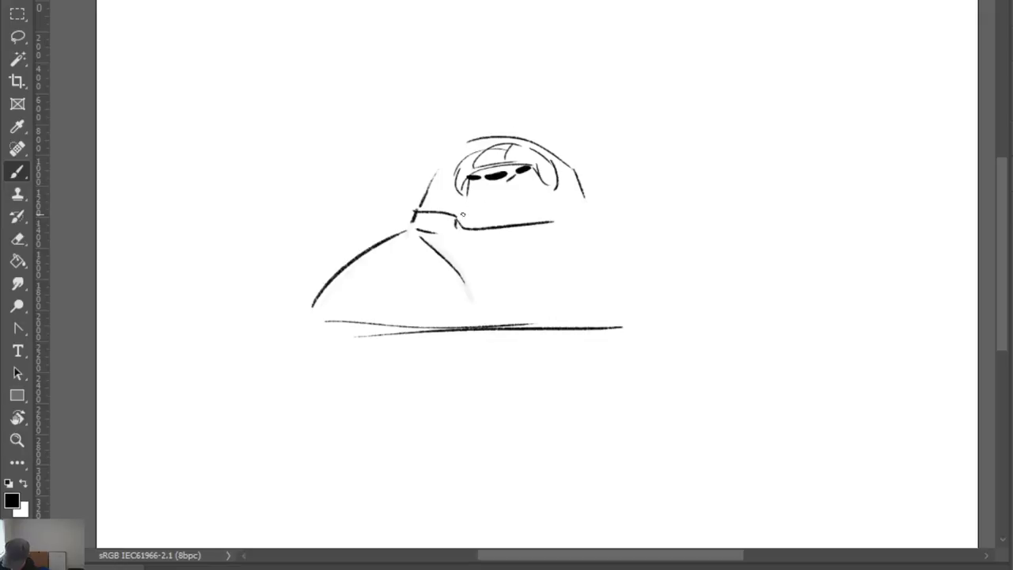
Select the pilot's head with the Lasso, move it down onto the cockpit sill and deselect it
key(e)
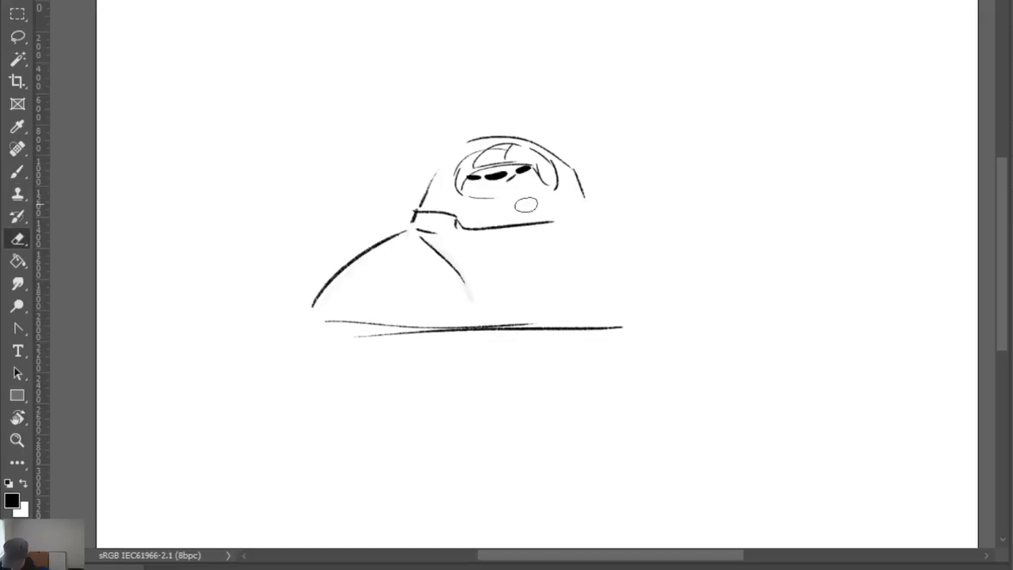
key(l)
mouse_move(563, 207)
mouse_down()
mouse_move(451, 146)
mouse_move(567, 202)
mouse_up()
key(ctrl+d)
Erase the canopy arc around the pilot's head and the old windshield line
key(e)
drag(465, 168, 582, 193)
drag(437, 175, 414, 212)
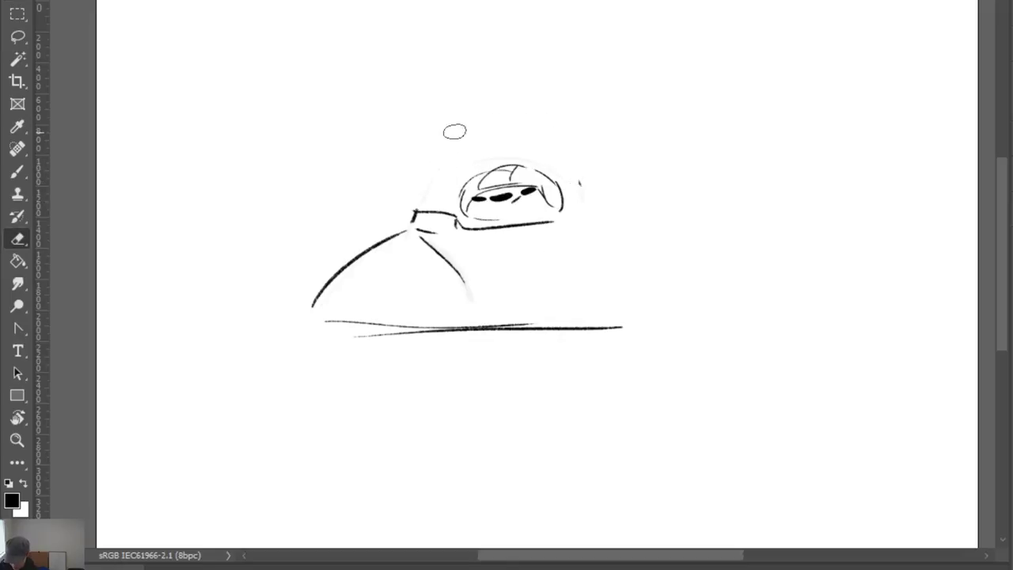
Redraw the windshield's front edge closer to the pilot and clean up the front corner of its base
key(b)
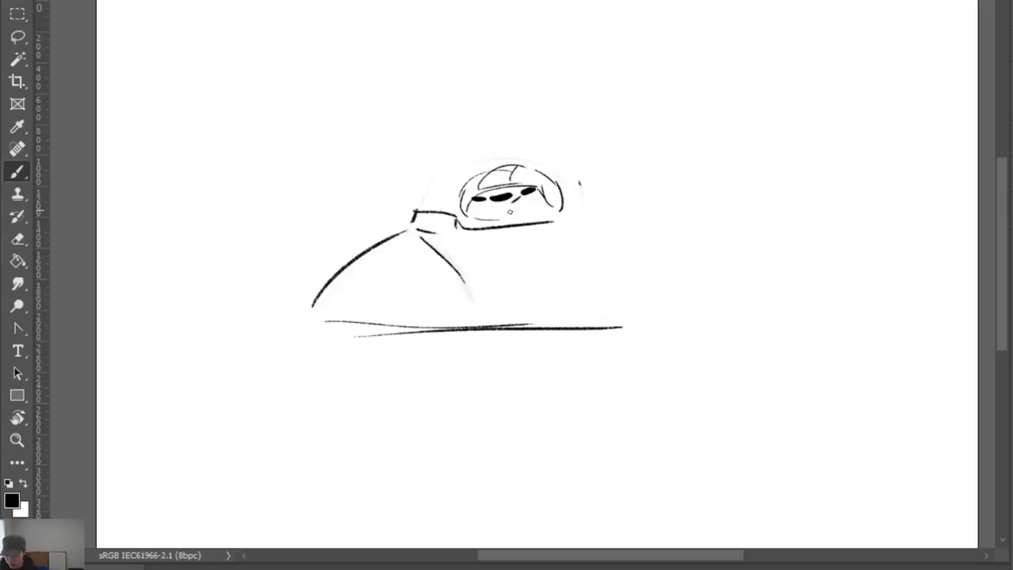
drag(428, 211, 451, 163)
key(e)
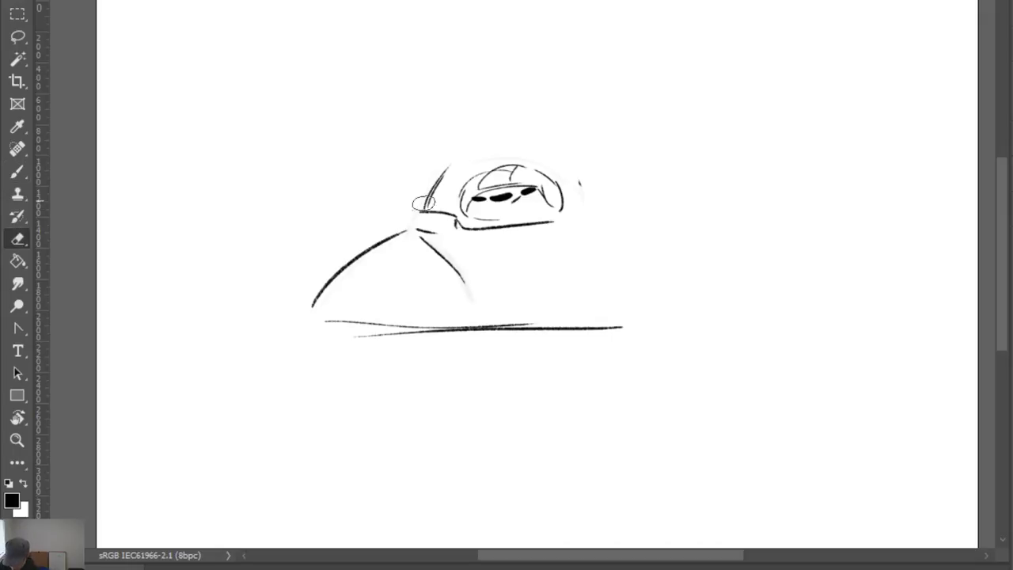
key(b)
drag(414, 212, 418, 227)
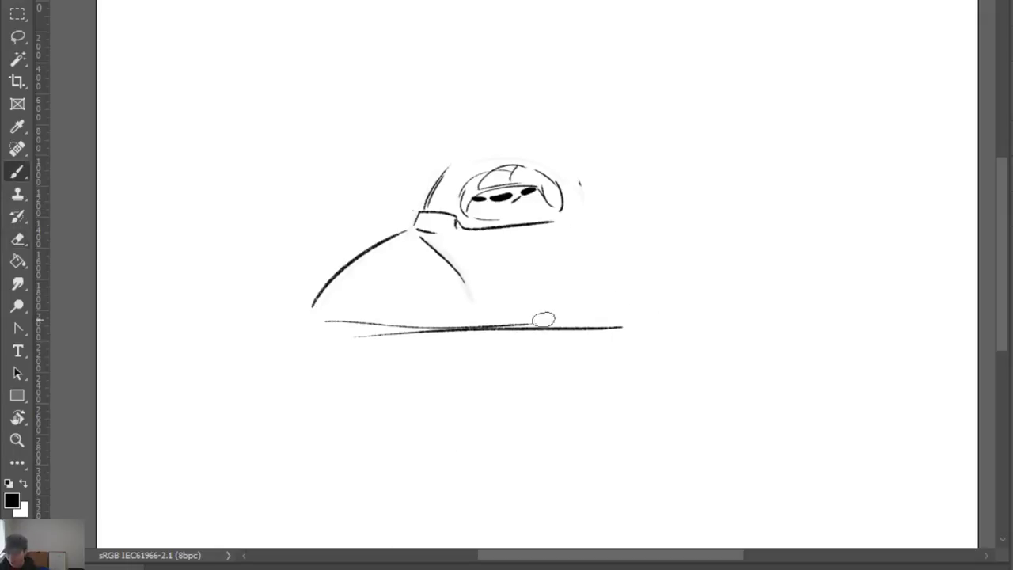
Replace the straight baseline with a gently curved seam running back from the nose tip, and outline the belly beneath it
key(e)
mouse_move(543, 320)
mouse_down()
mouse_move(584, 323)
mouse_move(373, 324)
mouse_move(656, 326)
mouse_up()
key(b)
drag(315, 316, 538, 323)
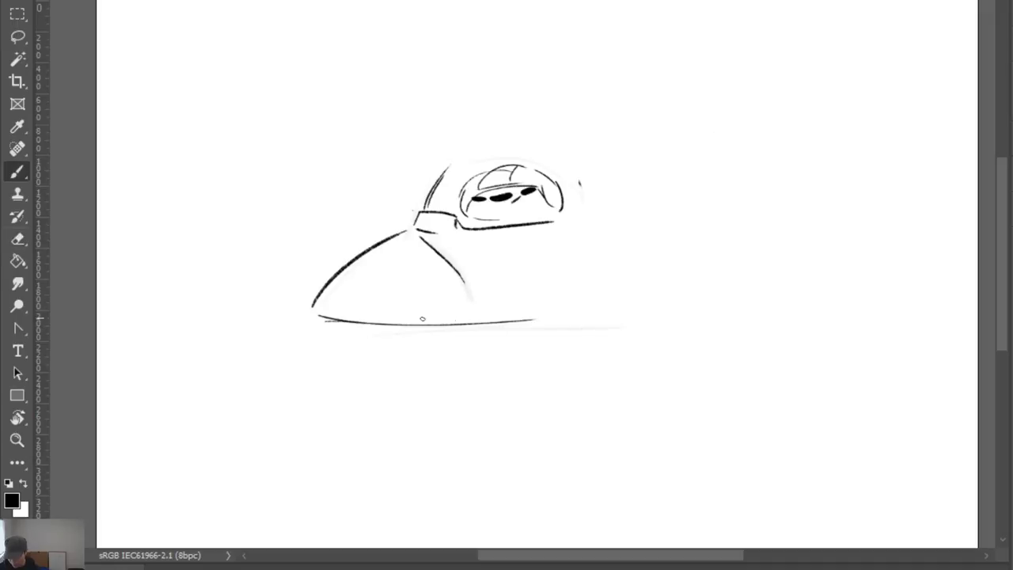
drag(473, 320, 630, 311)
mouse_move(315, 317)
mouse_down()
mouse_move(383, 362)
mouse_move(362, 354)
mouse_move(501, 382)
mouse_move(411, 369)
mouse_move(610, 380)
mouse_up()
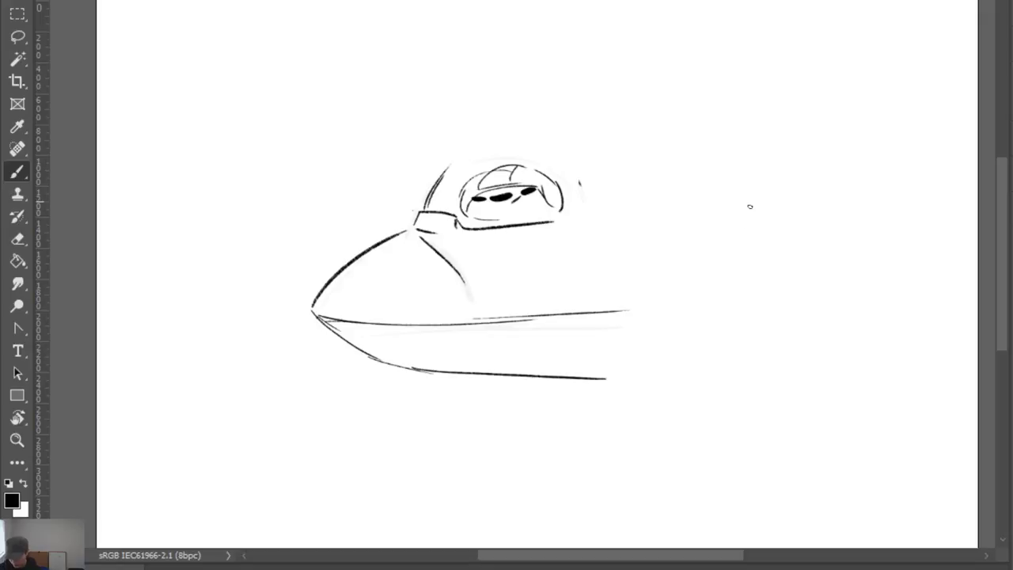
Extend the seam's rear end with two diverging lines, one sloping down and one rising toward the tail
drag(600, 309, 689, 322)
key(ctrl+z)
mouse_move(595, 309)
mouse_down()
mouse_move(711, 320)
mouse_move(679, 324)
mouse_up()
key(ctrl+z)
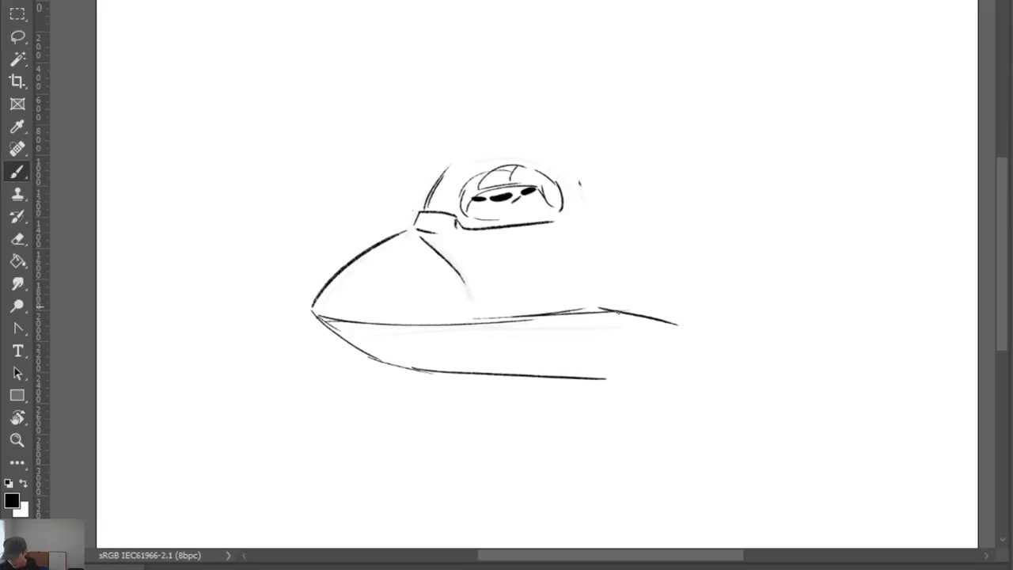
drag(599, 308, 709, 332)
key(e)
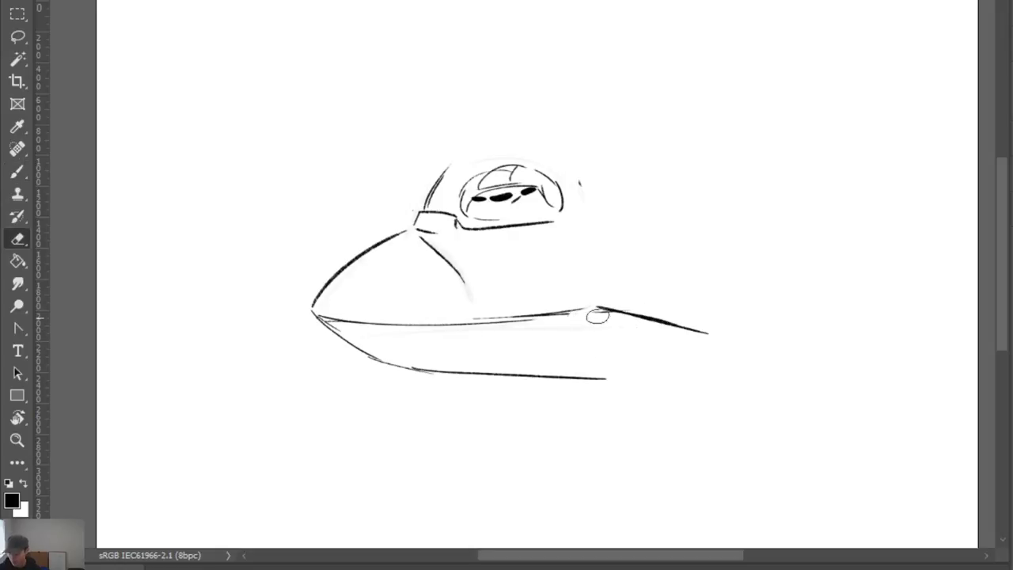
key(b)
drag(594, 304, 716, 278)
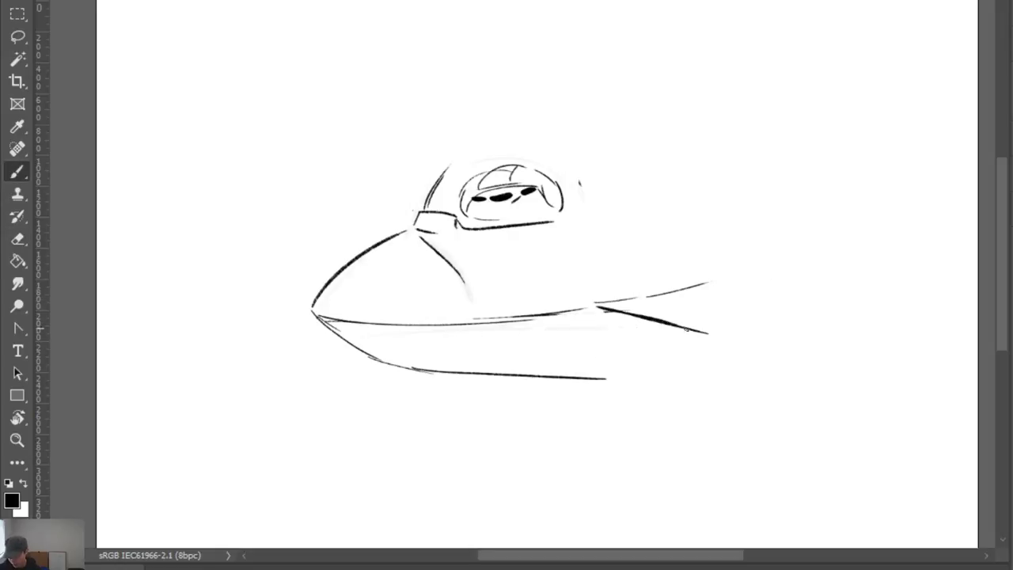
Erase most of the downward-sloping line and draw a slanted edge closing off the fuselage section behind it
key(e)
mouse_move(602, 309)
mouse_down()
mouse_move(731, 340)
mouse_move(660, 385)
mouse_up()
key(b)
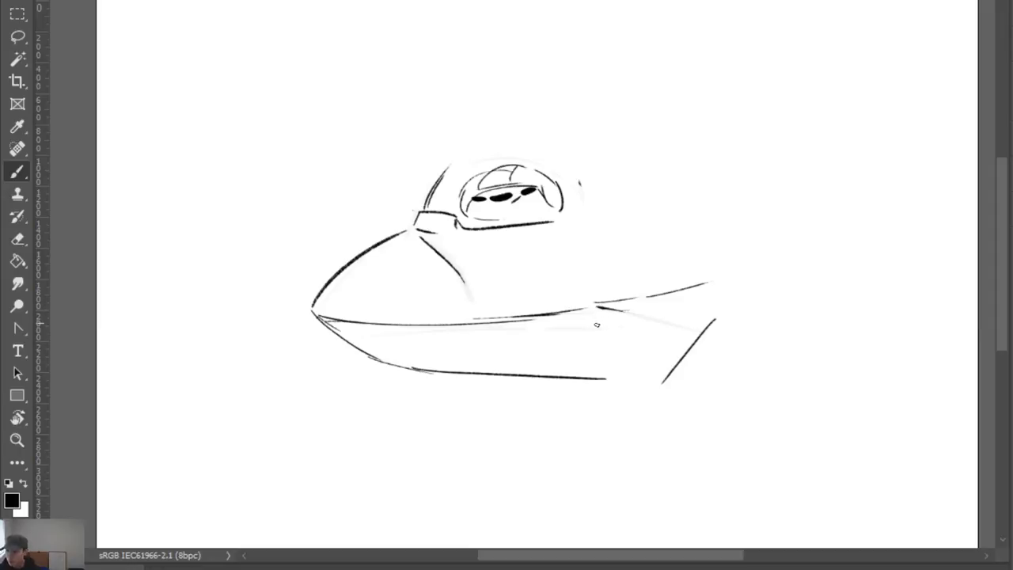
Draw a slanted intake slot filled with black below the seam's rear end and a thin double line parallel to it
drag(591, 306, 574, 358)
key(ctrl+z)
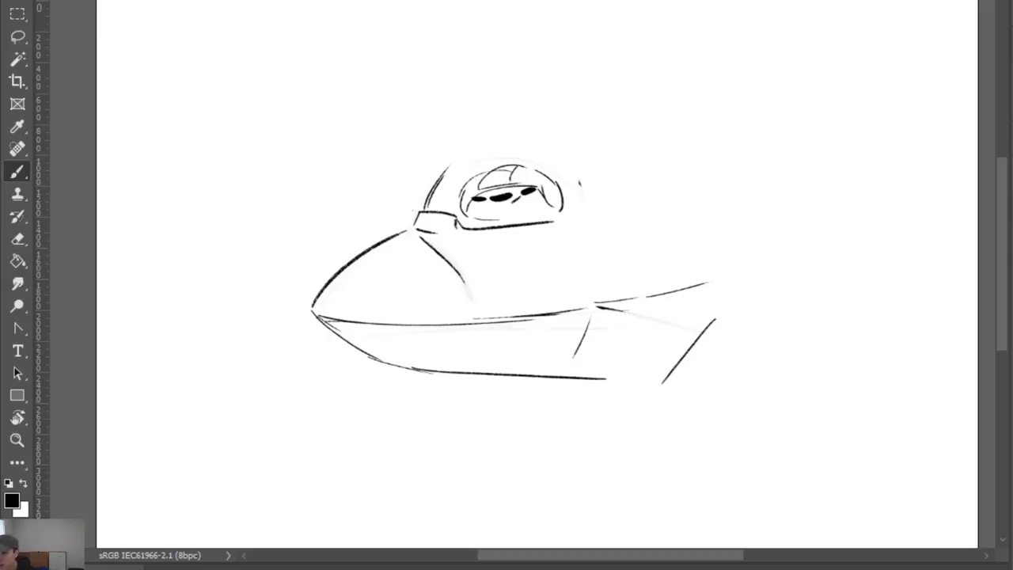
mouse_move(592, 314)
mouse_down()
mouse_move(568, 369)
mouse_move(577, 367)
mouse_up()
mouse_move(606, 315)
mouse_down()
mouse_move(594, 318)
mouse_move(572, 369)
mouse_up()
mouse_move(619, 319)
mouse_down()
mouse_move(595, 367)
mouse_move(666, 394)
mouse_up()
key(ctrl+z)
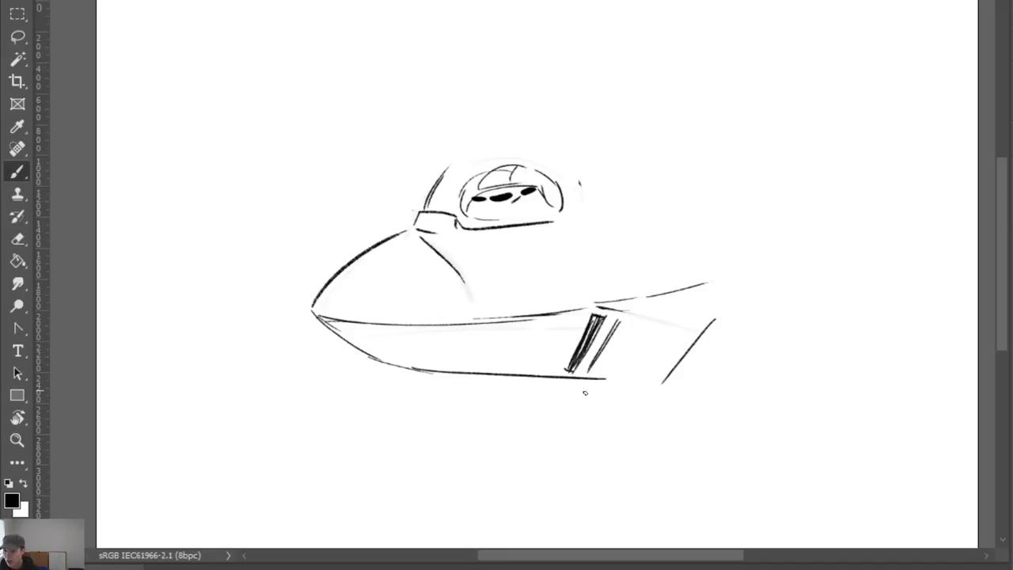
Erase the rear part of the belly line and redraw it as one smooth contour reaching the slanted rear edge
drag(586, 391, 647, 399)
drag(567, 377, 653, 409)
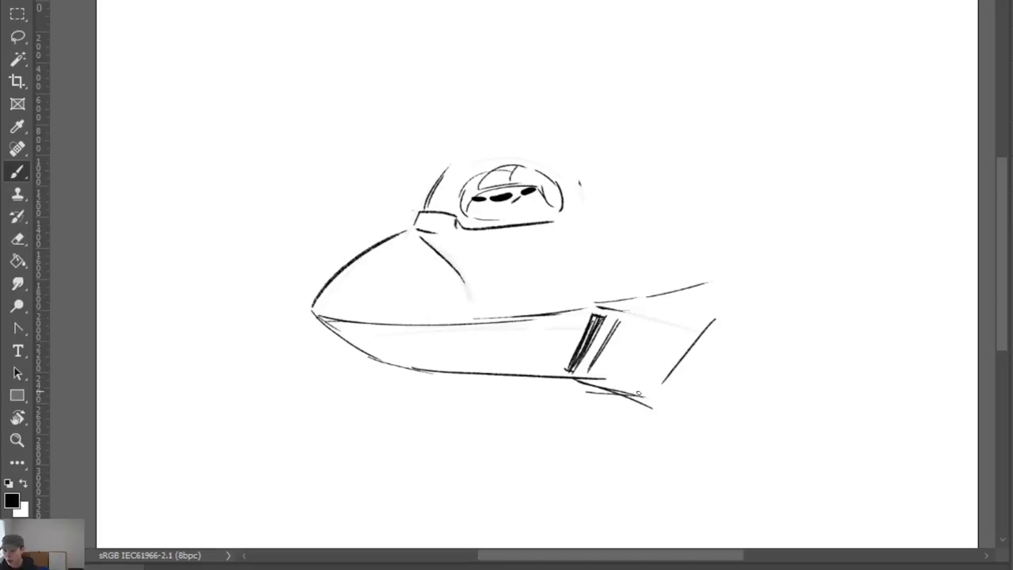
key(e)
mouse_move(625, 400)
mouse_down()
mouse_move(550, 387)
mouse_move(575, 385)
mouse_up()
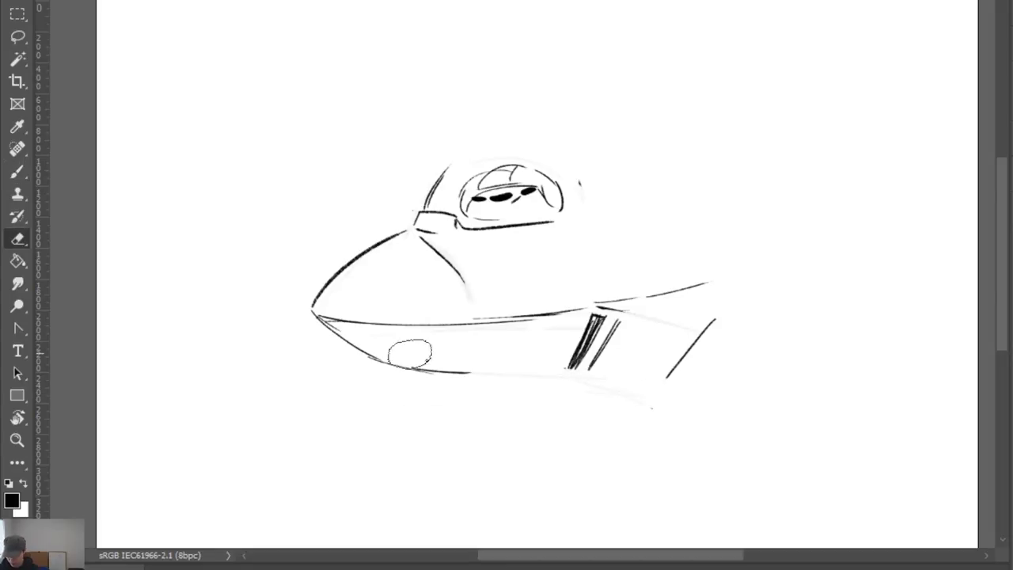
key(b)
drag(446, 372, 577, 384)
drag(487, 375, 660, 388)
key(e)
drag(455, 374, 513, 370)
key(b)
drag(404, 366, 658, 387)
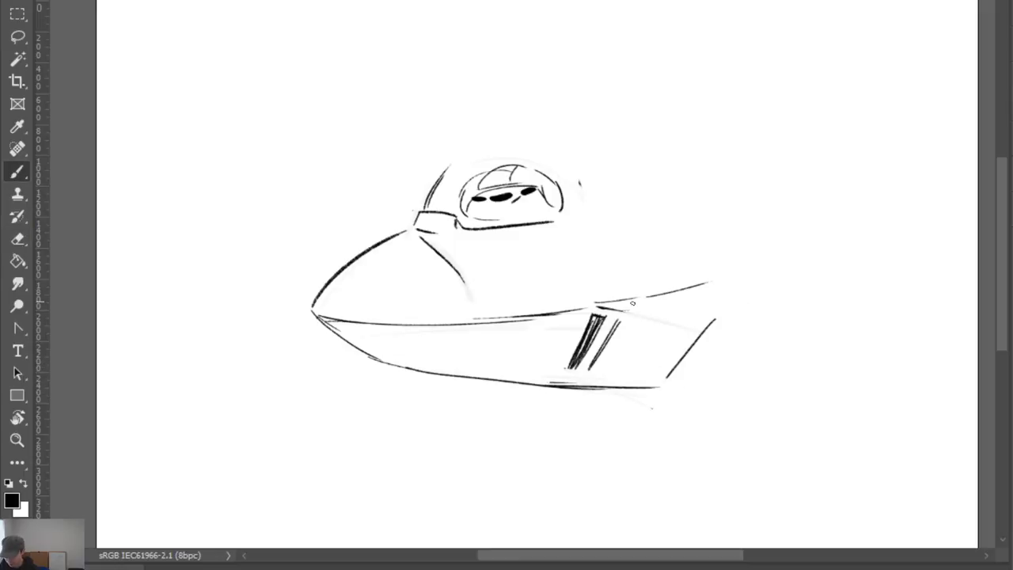
Draw a sloping top edge for the intake section and sweep the belly line upward past its slanted rear edge
drag(632, 303, 709, 324)
key(e)
key(b)
mouse_move(559, 385)
mouse_down()
mouse_move(657, 392)
mouse_move(740, 364)
mouse_up()
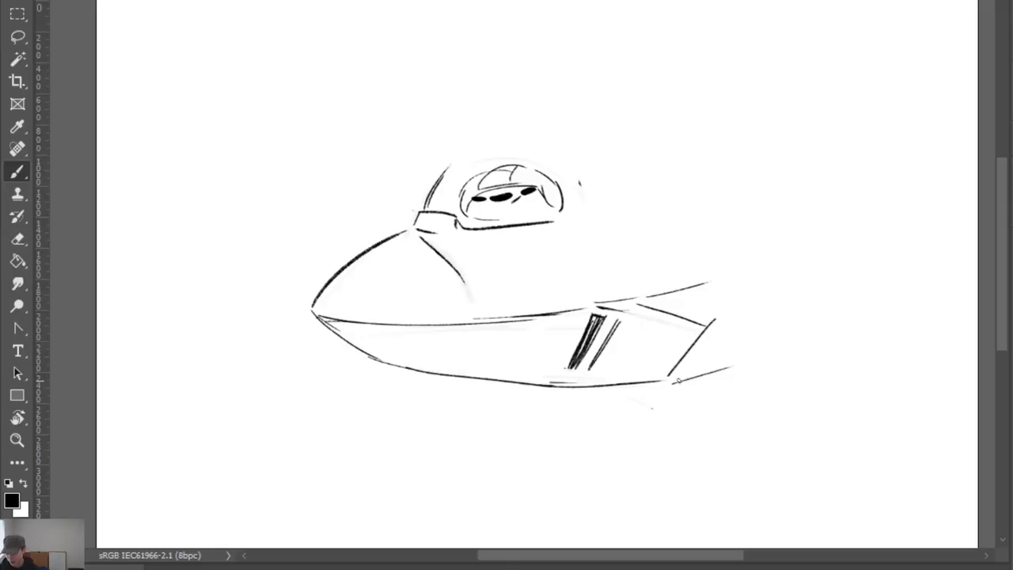
drag(686, 378, 739, 361)
Erase the intake section's top edge and redraw it sloping down from the end of the seam
drag(631, 299, 703, 319)
key(ctrl+z)
drag(588, 303, 703, 320)
key(e)
mouse_move(617, 299)
mouse_down()
mouse_move(713, 318)
mouse_move(693, 314)
mouse_up()
key(b)
drag(594, 307, 688, 325)
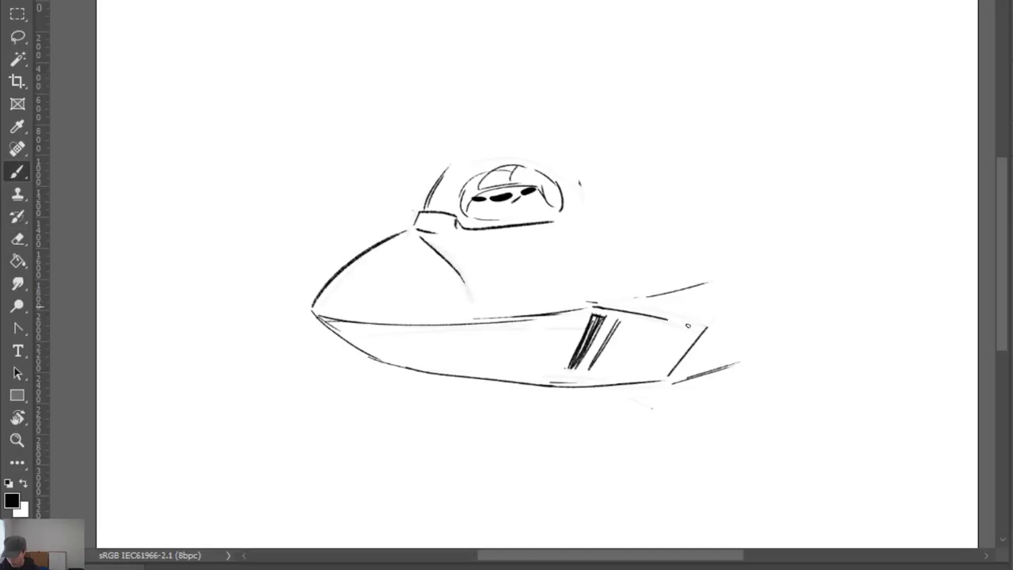
Reinforce the fuselage seam and draw a long wing tapering to a point behind the intake section
mouse_move(357, 320)
mouse_down()
mouse_move(599, 301)
mouse_move(591, 305)
mouse_move(693, 327)
mouse_up()
key(ctrl+z)
mouse_move(594, 307)
mouse_down()
mouse_move(699, 325)
mouse_move(785, 308)
mouse_move(910, 311)
mouse_move(724, 285)
mouse_move(918, 309)
mouse_up()
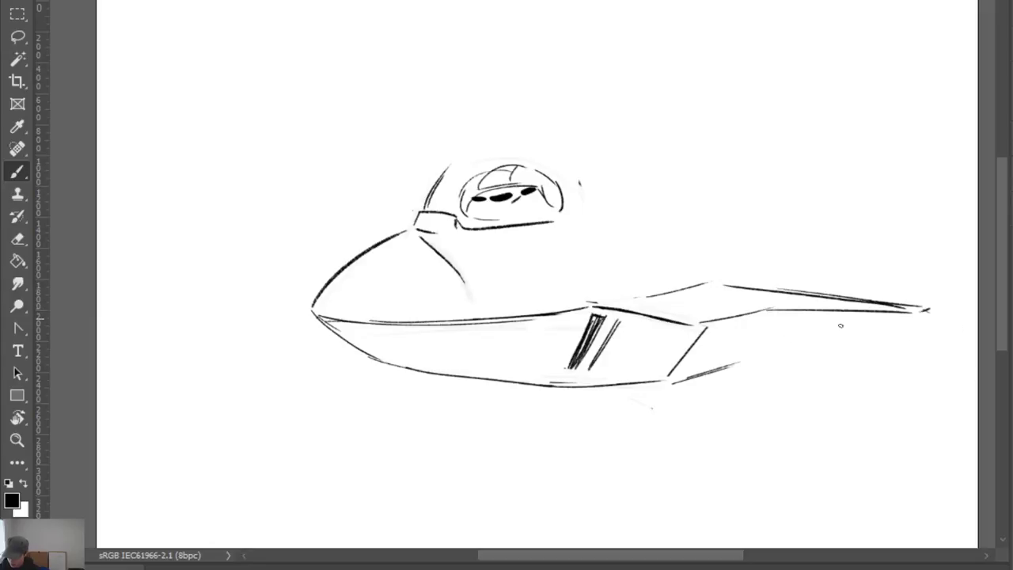
Sketch the jet's upper fuselage line behind the cockpit and the two tail fins rising from it
mouse_move(729, 277)
mouse_down()
mouse_move(820, 153)
mouse_move(733, 277)
mouse_up()
drag(586, 207, 713, 252)
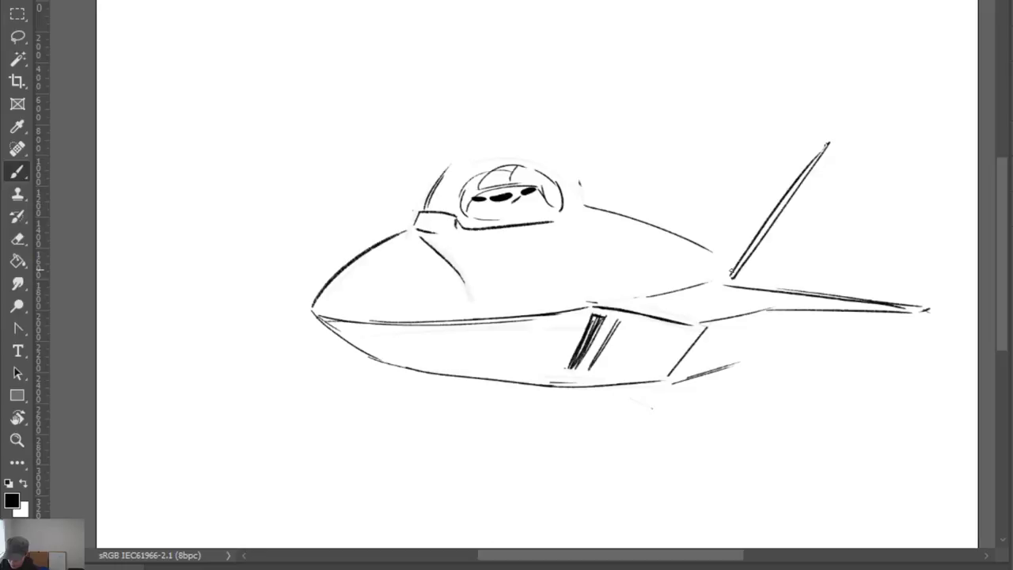
mouse_move(617, 204)
mouse_down()
mouse_move(600, 128)
mouse_move(609, 119)
mouse_move(648, 203)
mouse_up()
key(ctrl)
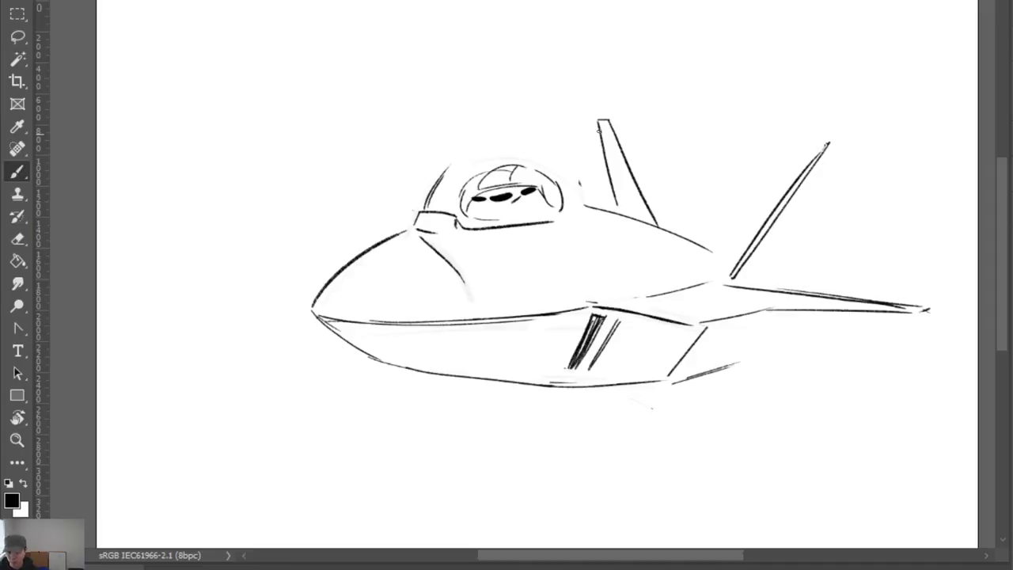
Erase the flat tip of the far tail fin and redraw its edges slightly shorter and heavier
key(e)
drag(596, 117, 613, 123)
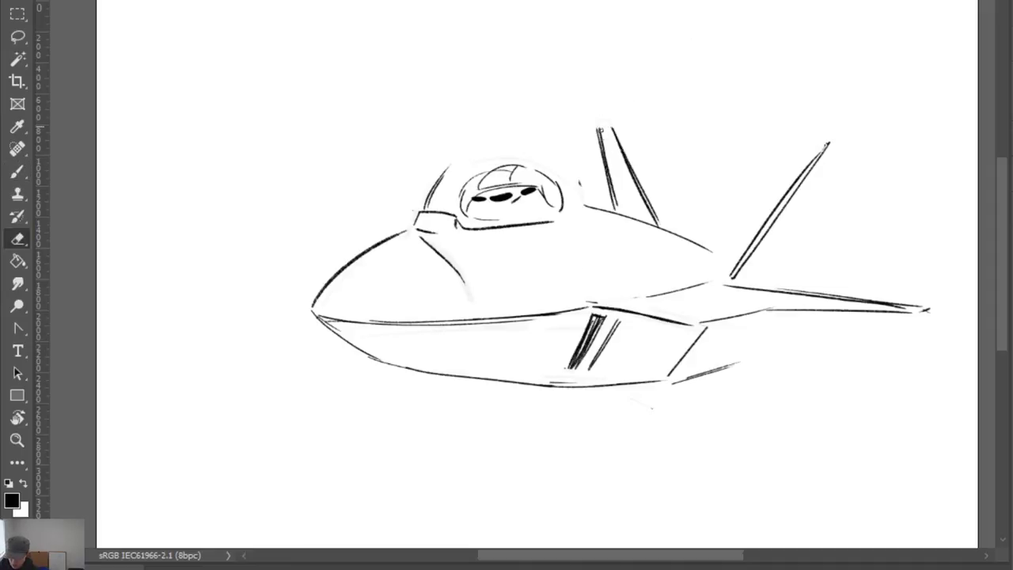
key(b)
key(e)
key(b)
Lower the tips of both tail fins and add a second edge line to the near fin
mouse_move(826, 140)
mouse_down()
mouse_move(757, 276)
mouse_move(762, 228)
mouse_move(835, 142)
mouse_up()
key(e)
mouse_move(600, 126)
mouse_down()
mouse_move(619, 132)
mouse_move(623, 150)
mouse_up()
key(b)
key(e)
drag(826, 140, 835, 147)
key(b)
key(e)
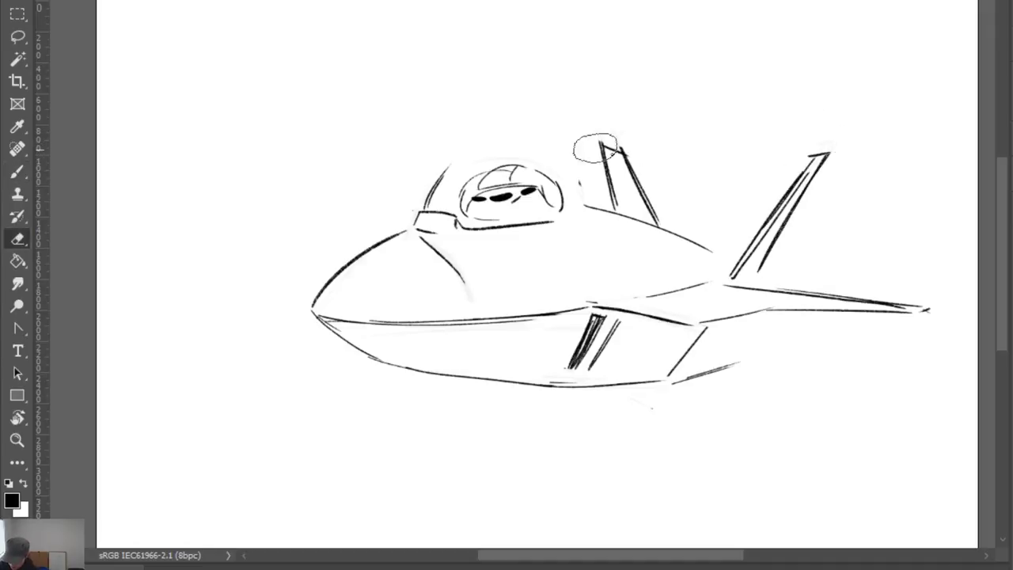
Redraw the far tail fin shorter and narrower, and trim the tip of the near fin
key(b)
drag(602, 143, 631, 168)
key(e)
drag(823, 150, 831, 159)
mouse_move(618, 173)
mouse_down()
mouse_move(610, 198)
mouse_move(630, 218)
mouse_move(632, 167)
mouse_up()
key(b)
Join the cockpit rim to the rear fuselage line and replace the old windshield stroke with a large canopy dome around the pilot
drag(573, 204, 619, 216)
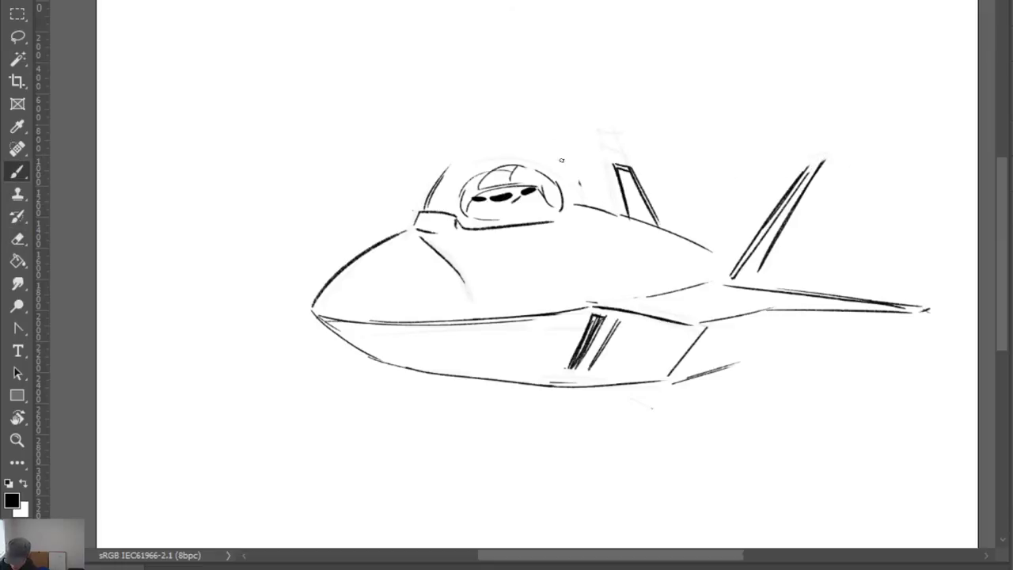
drag(519, 221, 606, 210)
key(e)
drag(427, 205, 449, 173)
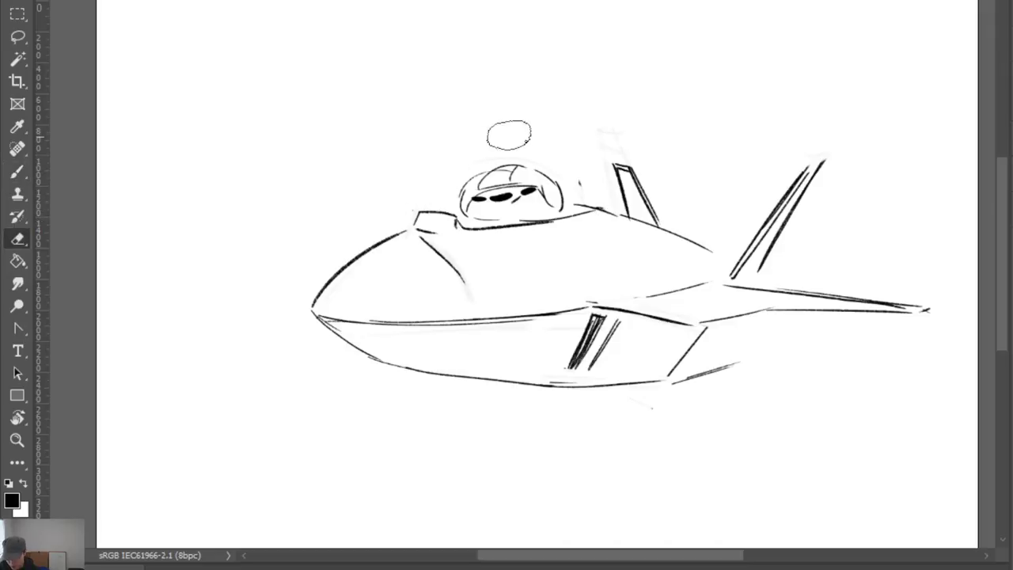
key(b)
mouse_move(420, 207)
mouse_down()
mouse_move(419, 216)
mouse_move(464, 152)
mouse_move(566, 161)
mouse_move(589, 199)
mouse_up()
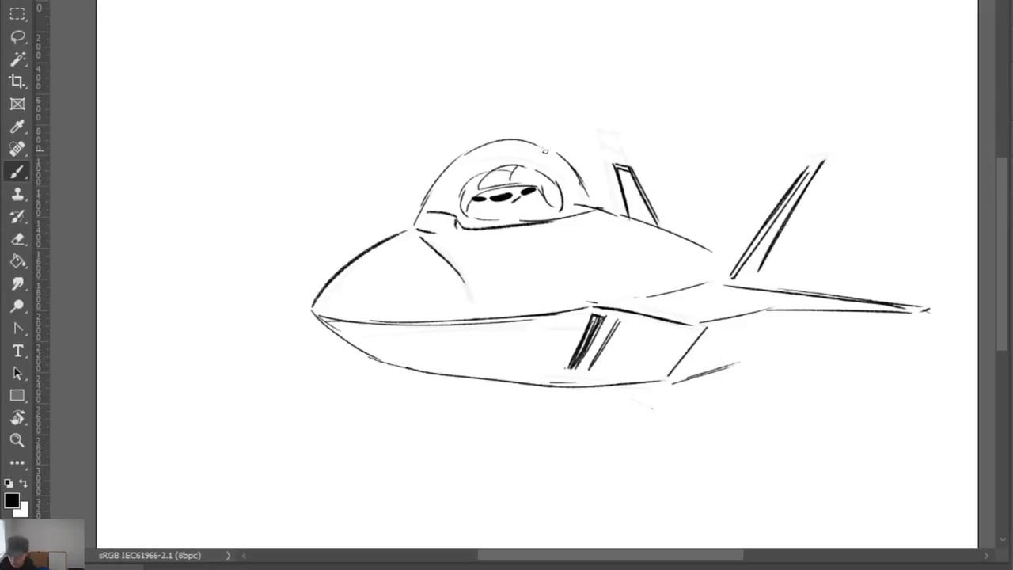
Draw the curved rear frame inside the canopy dome, with short contour strokes near its top
drag(544, 150, 580, 213)
mouse_move(502, 158)
mouse_down()
mouse_move(516, 143)
mouse_move(558, 158)
mouse_move(574, 188)
mouse_up()
key(ctrl+z)
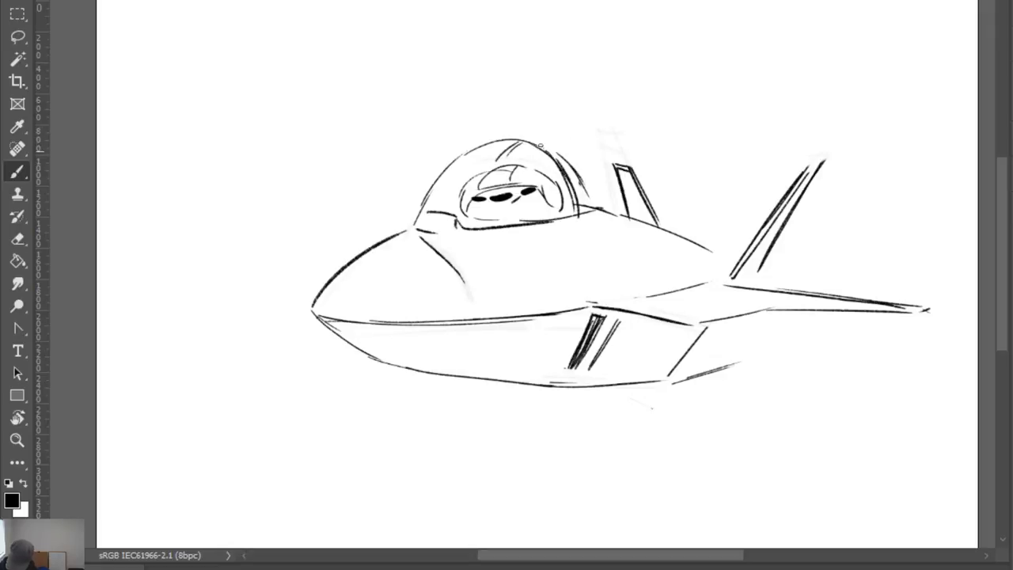
Redraw the canopy's outer rear edge with heavier strokes down to the fuselage and reinforce the cockpit rim
key(e)
key(b)
drag(535, 141, 592, 195)
key(ctrl+z)
drag(535, 141, 592, 195)
drag(537, 143, 593, 192)
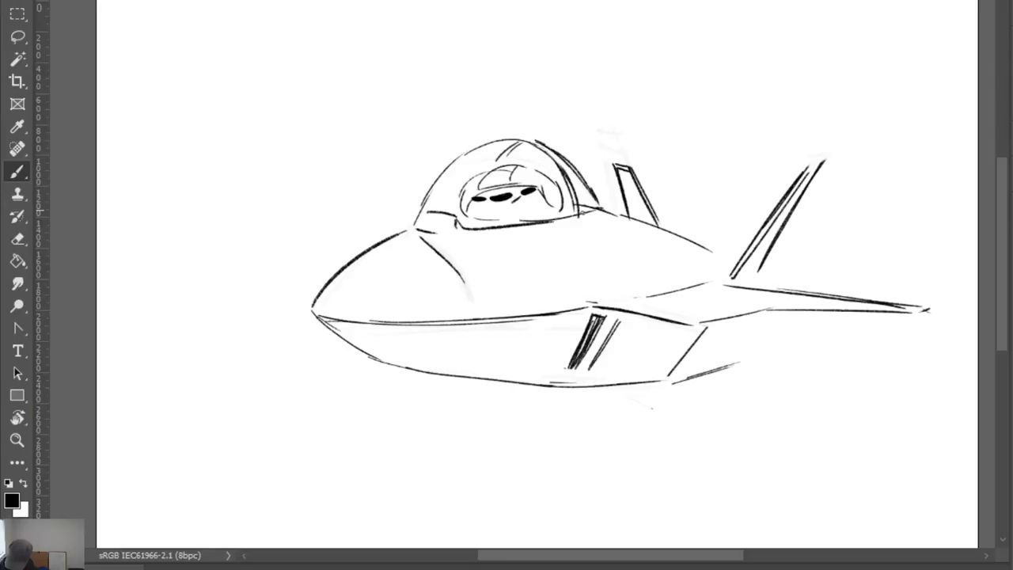
drag(543, 227, 615, 208)
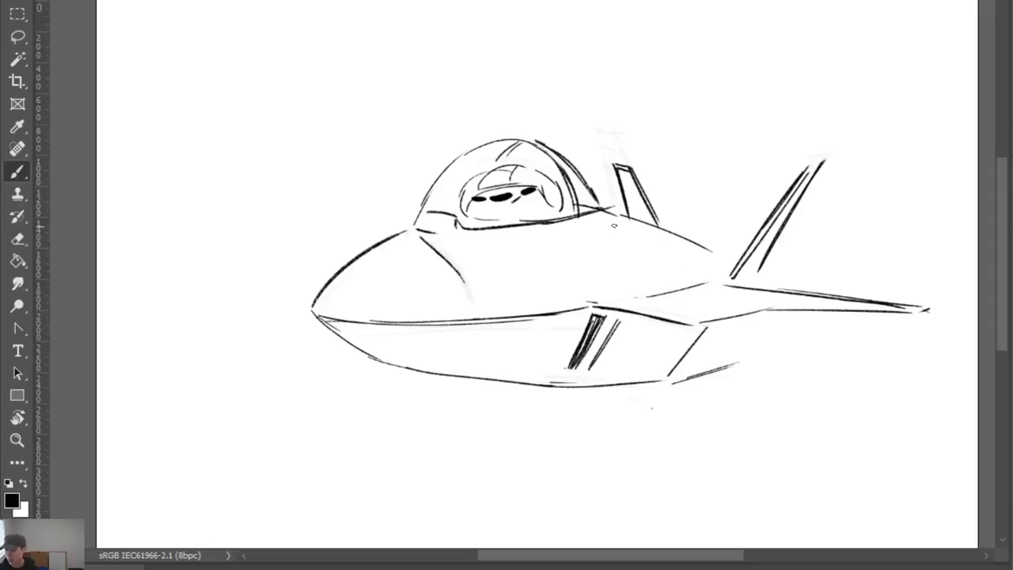
Redraw the fuselage line behind the canopy as an inward curve passing the far tail fin
mouse_move(604, 209)
mouse_down()
mouse_move(636, 227)
mouse_move(634, 247)
mouse_move(653, 267)
mouse_move(649, 235)
mouse_move(592, 191)
mouse_move(632, 242)
mouse_up()
key(e)
key(b)
key(ctrl+z)
mouse_move(602, 208)
mouse_down()
mouse_move(652, 244)
mouse_move(609, 206)
mouse_move(651, 241)
mouse_move(623, 224)
mouse_move(710, 254)
mouse_up()
key(e)
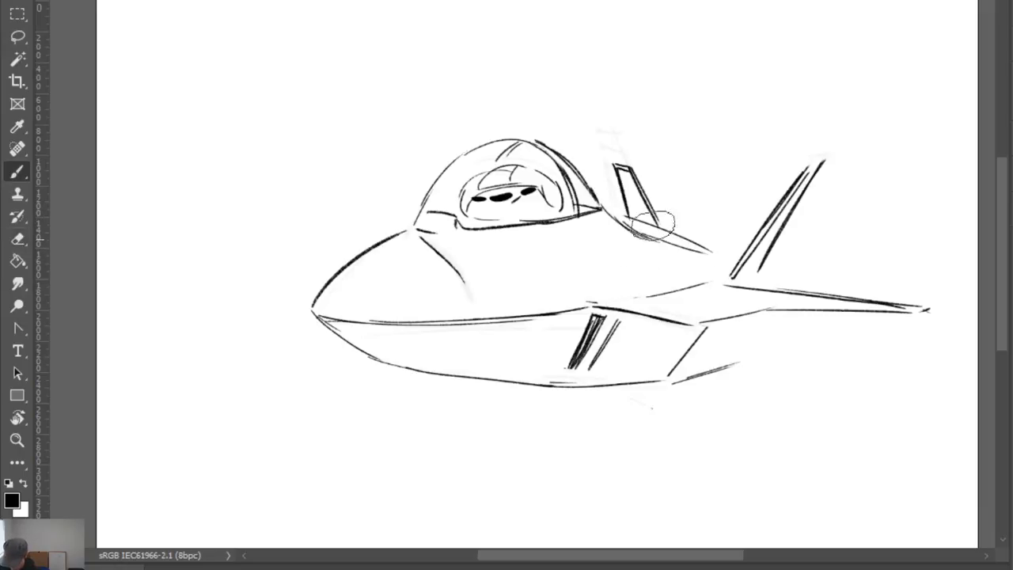
Extend the upper fuselage line from the far tail fin back to the near tail fin
key(b)
mouse_move(658, 223)
mouse_down()
mouse_move(705, 243)
mouse_move(642, 226)
mouse_move(733, 257)
mouse_up()
key(ctrl+z)
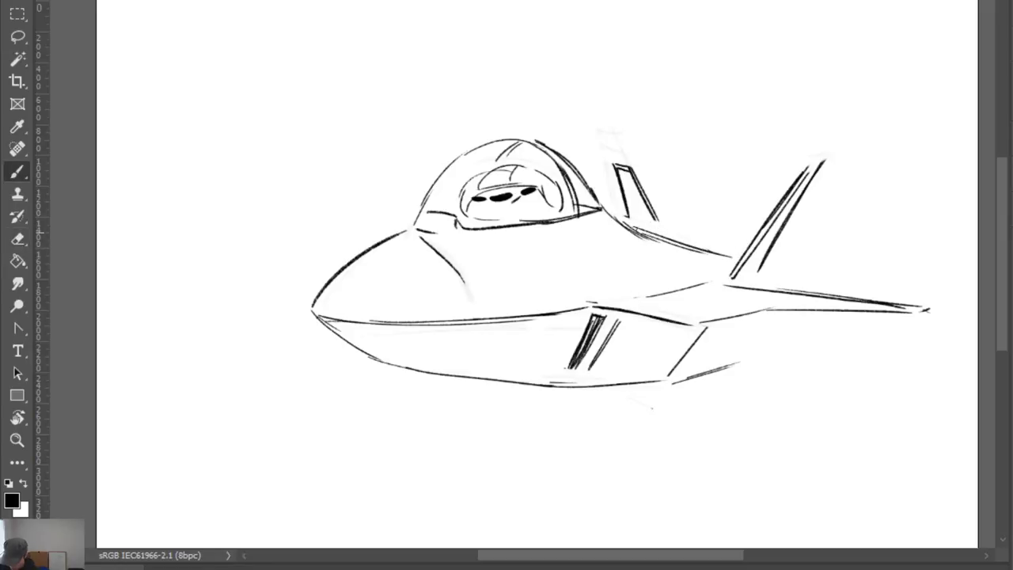
drag(634, 227, 738, 260)
key(ctrl+z)
Erase the rear edge of the far tail fin and redraw it down to the new fuselage line
key(e)
drag(651, 189, 670, 241)
key(b)
drag(634, 169, 671, 240)
key(e)
key(b)
drag(642, 169, 672, 243)
drag(637, 175, 672, 239)
Erase the front edge of the far tail fin and redraw it as a thin slanted line
key(e)
mouse_move(602, 150)
mouse_down()
mouse_move(649, 232)
mouse_move(632, 226)
mouse_up()
key(b)
drag(618, 166, 631, 224)
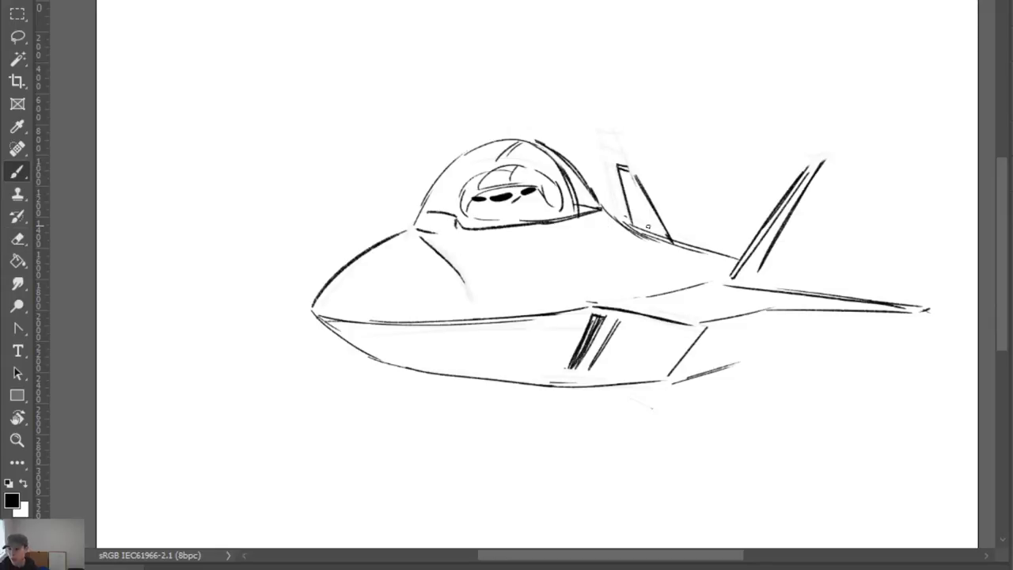
Draw the inner frame of the side air intake with a diagonal line across the opening
mouse_move(616, 319)
mouse_down()
mouse_move(684, 331)
mouse_move(665, 374)
mouse_up()
drag(604, 375, 678, 346)
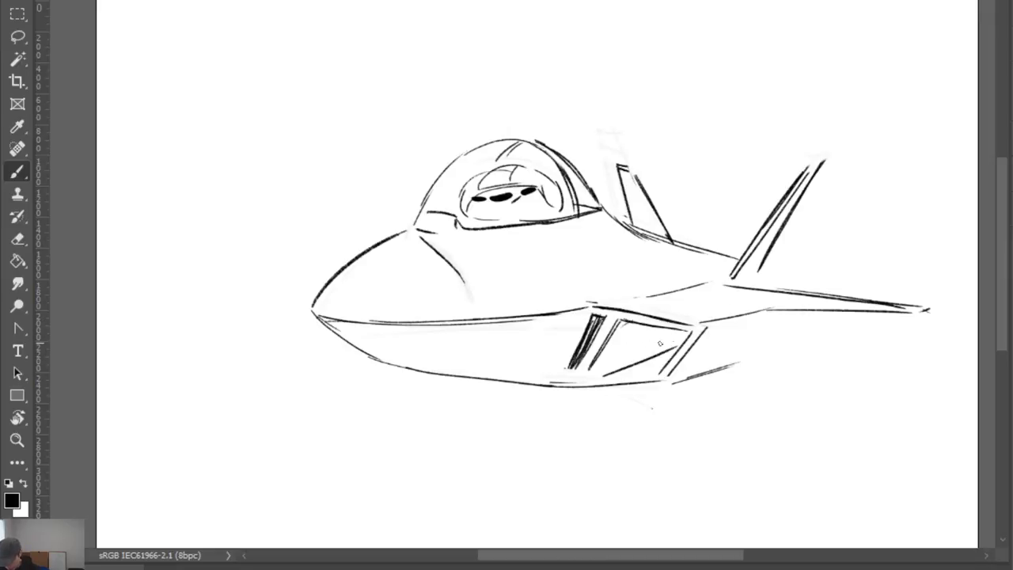
drag(587, 376, 662, 377)
Lighten the lower part of the intake's front slot, redraw its edges and hatch shadows at the top of the openings
key(e)
mouse_move(579, 350)
mouse_down()
mouse_move(587, 322)
mouse_move(568, 367)
mouse_up()
key(b)
drag(590, 324, 561, 376)
mouse_move(590, 340)
mouse_down()
mouse_move(578, 353)
mouse_move(678, 328)
mouse_move(586, 343)
mouse_up()
key(e)
key(b)
mouse_move(598, 322)
mouse_down()
mouse_move(583, 341)
mouse_move(665, 328)
mouse_move(588, 347)
mouse_up()
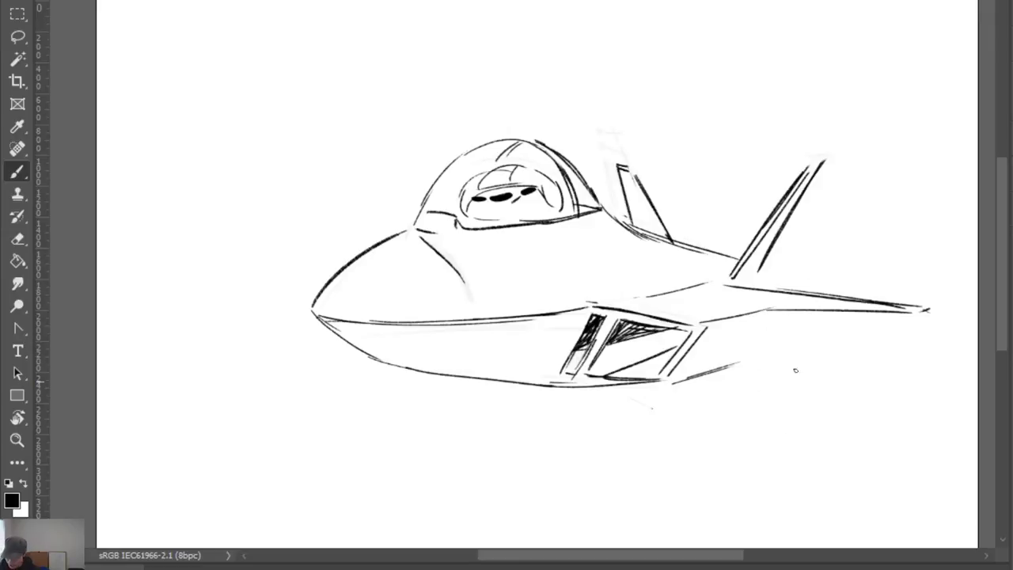
Erase the near wing's lower edge and redraw it with a bend from the intake out to the wing tip
key(e)
drag(723, 318, 805, 313)
key(b)
key(e)
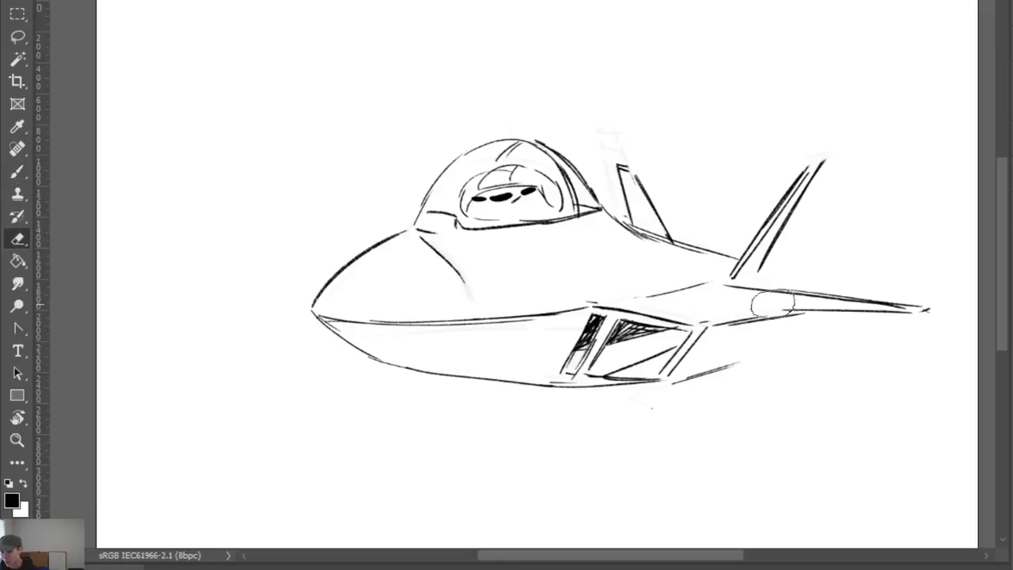
key(b)
mouse_move(881, 310)
mouse_down()
mouse_move(717, 323)
mouse_move(818, 305)
mouse_move(882, 309)
mouse_up()
drag(807, 314, 928, 311)
key(e)
key(b)
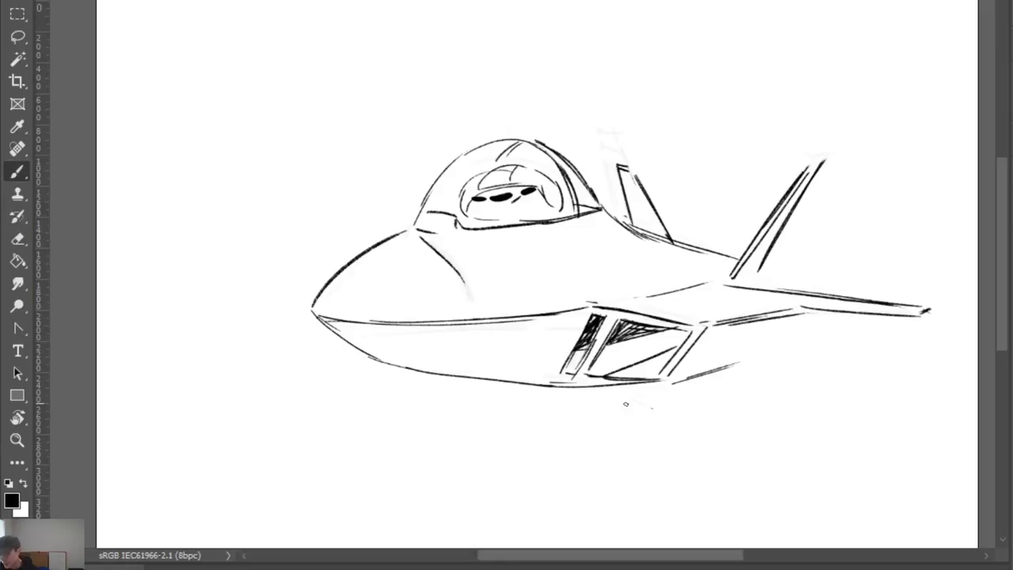
Sketch the upper and lower edges of a small horizontal stabilizer behind the near tail fin
mouse_move(764, 271)
mouse_down()
mouse_move(774, 274)
mouse_move(766, 290)
mouse_up()
key(ctrl+z)
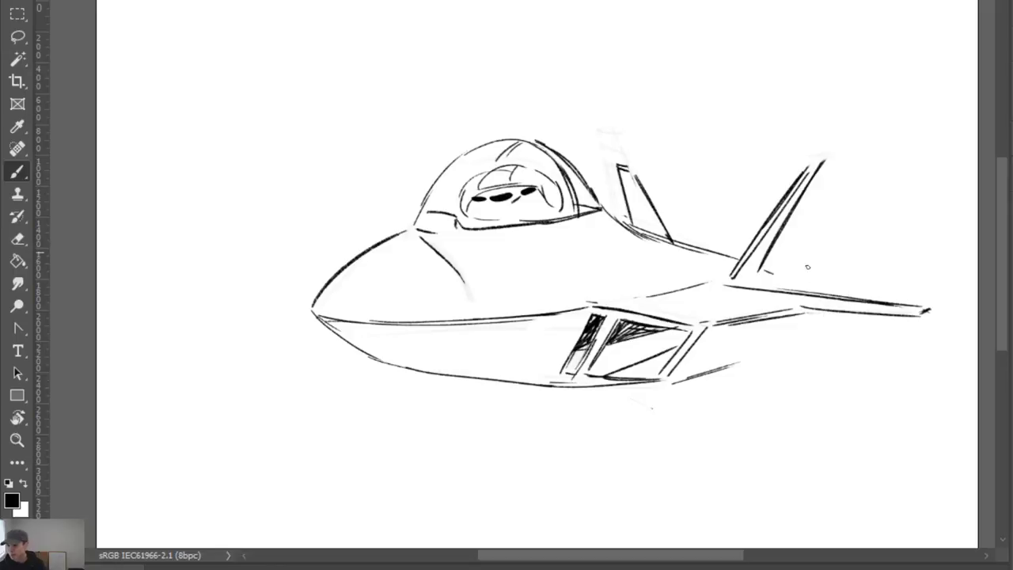
mouse_move(772, 271)
mouse_down()
mouse_move(802, 274)
mouse_move(781, 273)
mouse_move(789, 288)
mouse_move(775, 288)
mouse_move(821, 275)
mouse_up()
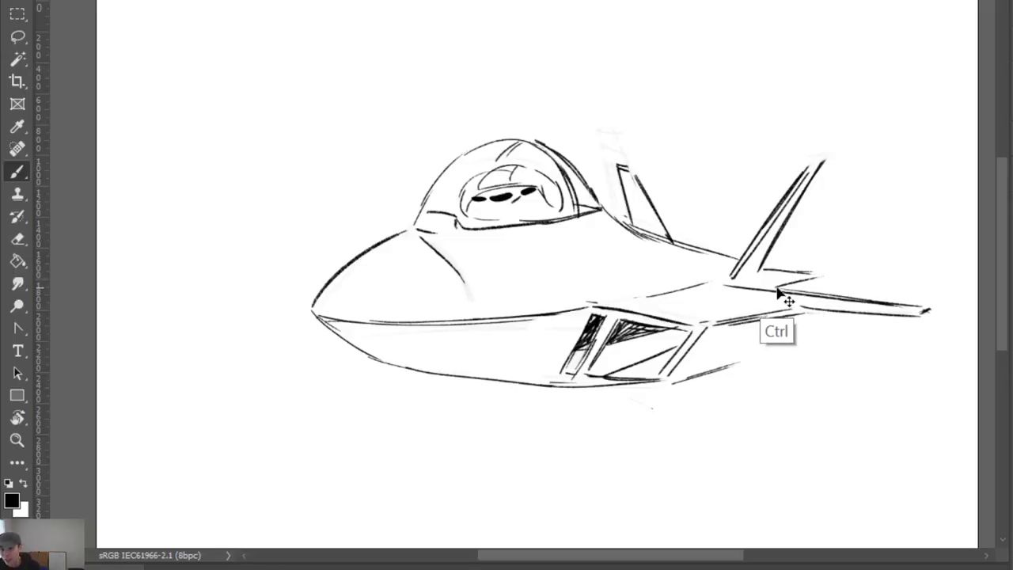
key(ctrl+z)
drag(744, 285, 838, 284)
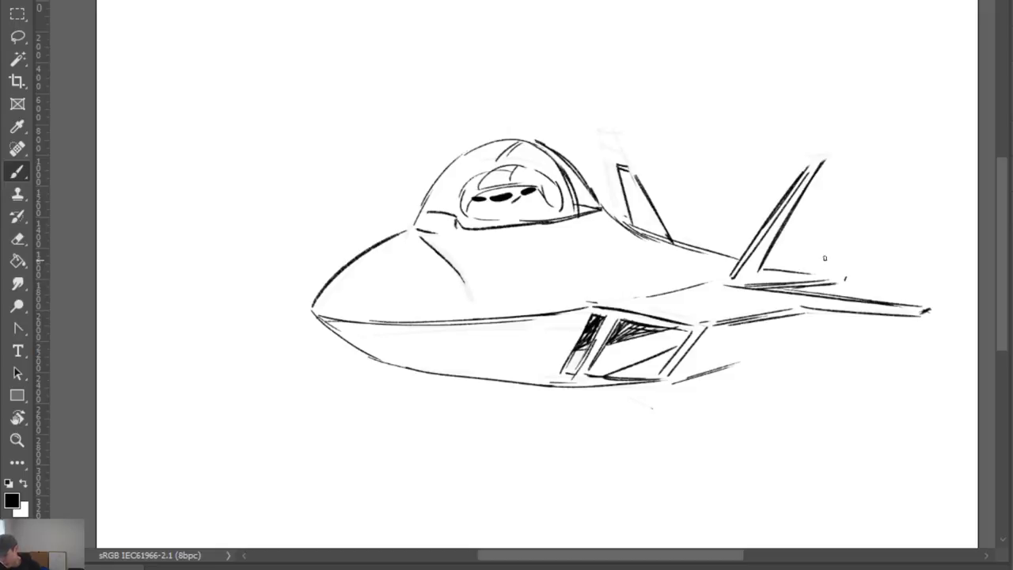
Retry the stabilizer's upper edge with longer strokes starting at the near tail fin's base
drag(762, 267, 850, 270)
key(ctrl+z)
drag(786, 267, 855, 276)
key(ctrl+z)
key(ctrl+z)
mouse_move(777, 267)
mouse_down()
mouse_move(852, 273)
mouse_move(779, 287)
mouse_up()
Clean up the stabilizer's tip and redraw its lower edge out to a sharp point
key(e)
mouse_move(842, 277)
mouse_down()
mouse_move(770, 286)
mouse_move(844, 273)
mouse_up()
key(b)
mouse_move(754, 288)
mouse_down()
mouse_move(859, 276)
mouse_move(761, 284)
mouse_move(823, 277)
mouse_up()
key(e)
key(b)
drag(751, 283, 858, 273)
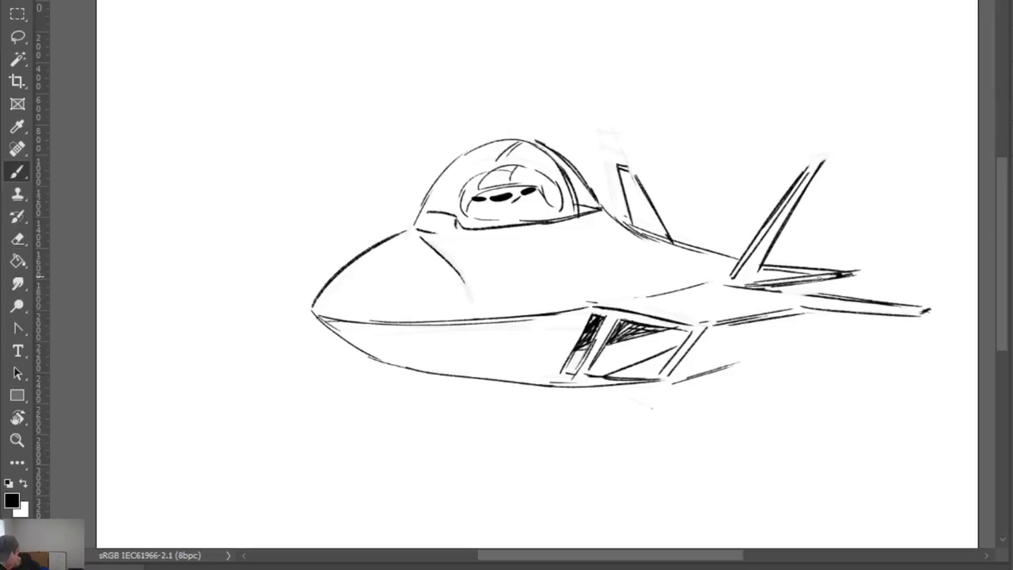
Erase the near wing's upper edge beneath the stabilizer and trim the stabilizer's pointed tip
key(e)
drag(737, 293, 822, 295)
key(b)
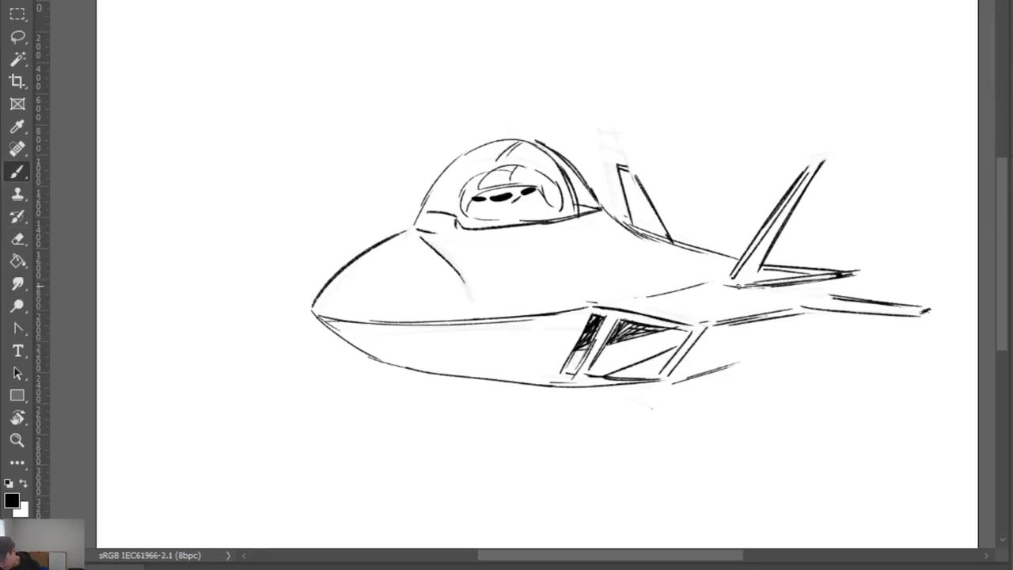
key(e)
key(b)
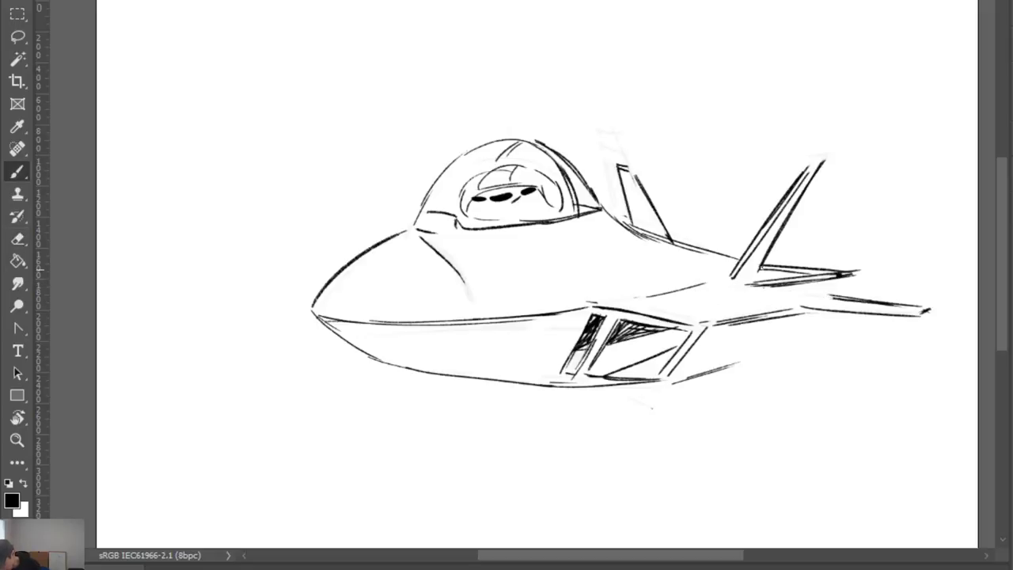
key(e)
mouse_move(866, 261)
mouse_down()
mouse_move(836, 256)
mouse_move(885, 282)
mouse_move(876, 272)
mouse_move(845, 276)
mouse_up()
Redraw the near wing broader, with a straight lower edge and an upper edge running from the tail fin's base to the tip
key(b)
mouse_move(722, 279)
mouse_down()
mouse_move(914, 310)
mouse_move(803, 301)
mouse_move(748, 311)
mouse_move(939, 316)
mouse_up()
key(e)
key(b)
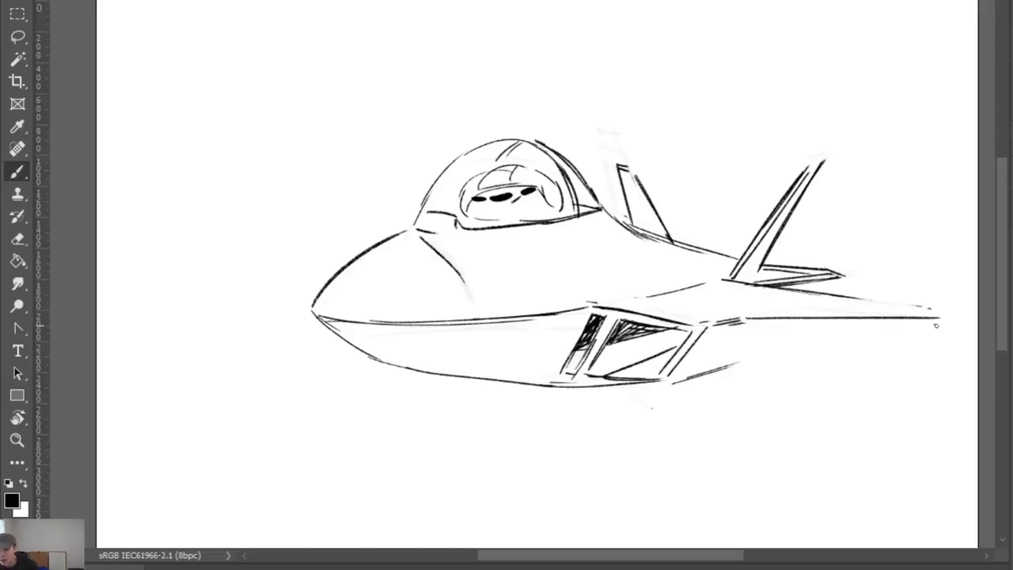
drag(822, 294, 927, 308)
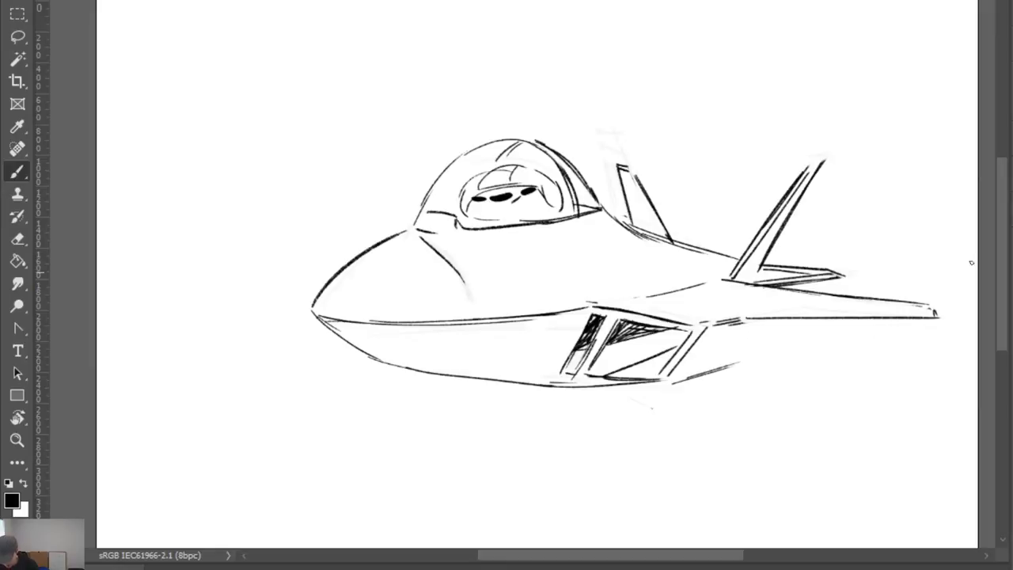
Replace the stray line behind the intake with a rear underside contour up to the wing, and add a small notch on the belly
key(e)
mouse_move(736, 365)
mouse_down()
mouse_move(696, 373)
mouse_move(749, 338)
mouse_up()
key(b)
key(ctrl+z)
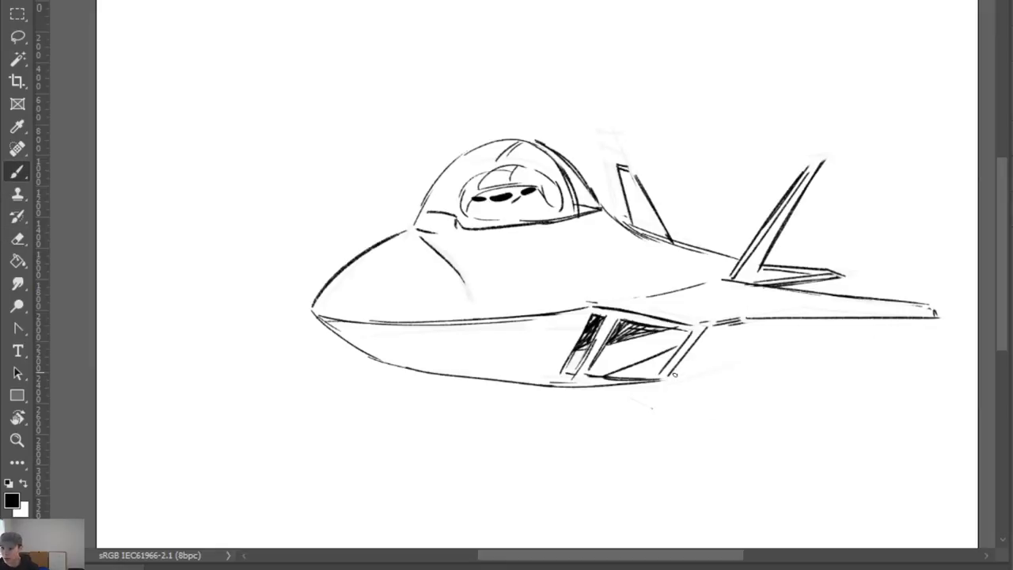
mouse_move(662, 380)
mouse_down()
mouse_move(744, 348)
mouse_move(766, 321)
mouse_up()
drag(659, 380, 742, 348)
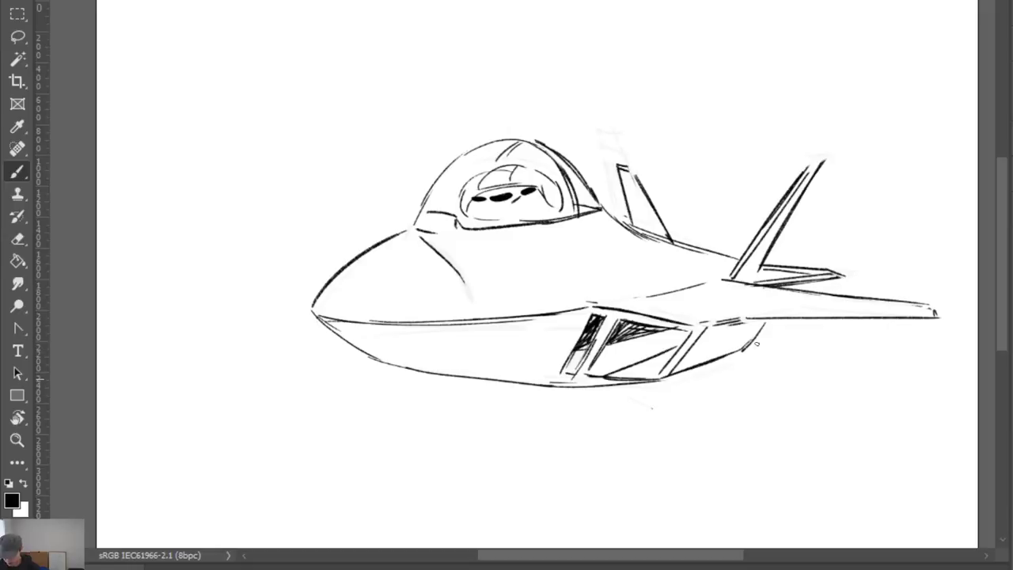
mouse_move(660, 383)
mouse_down()
mouse_move(733, 350)
mouse_move(766, 320)
mouse_up()
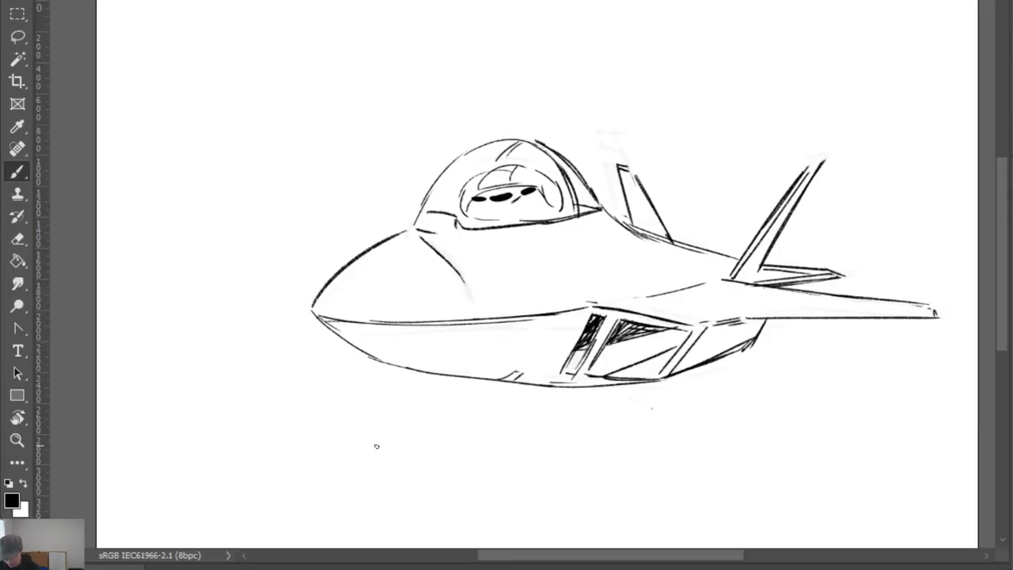
key(ctrl)
mouse_move(507, 377)
mouse_down()
mouse_move(527, 372)
mouse_move(519, 383)
mouse_up()
Erase the curved line on the nose and draw a new panel line in front of the cockpit with a short side edge
key(e)
drag(427, 237, 464, 260)
key(b)
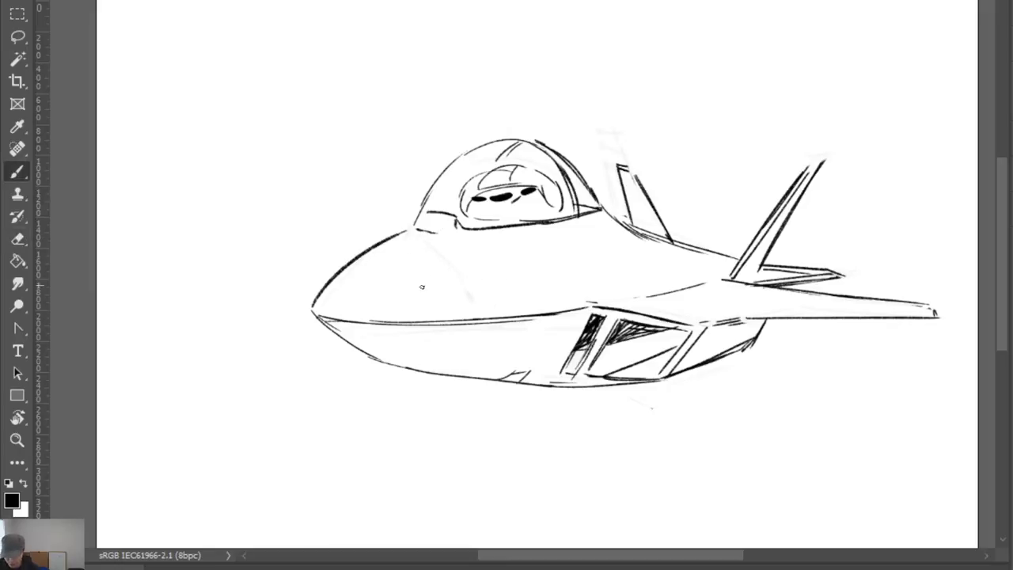
mouse_move(399, 235)
mouse_down()
mouse_move(453, 270)
mouse_move(492, 235)
mouse_up()
key(ctrl)
key(ctrl+z)
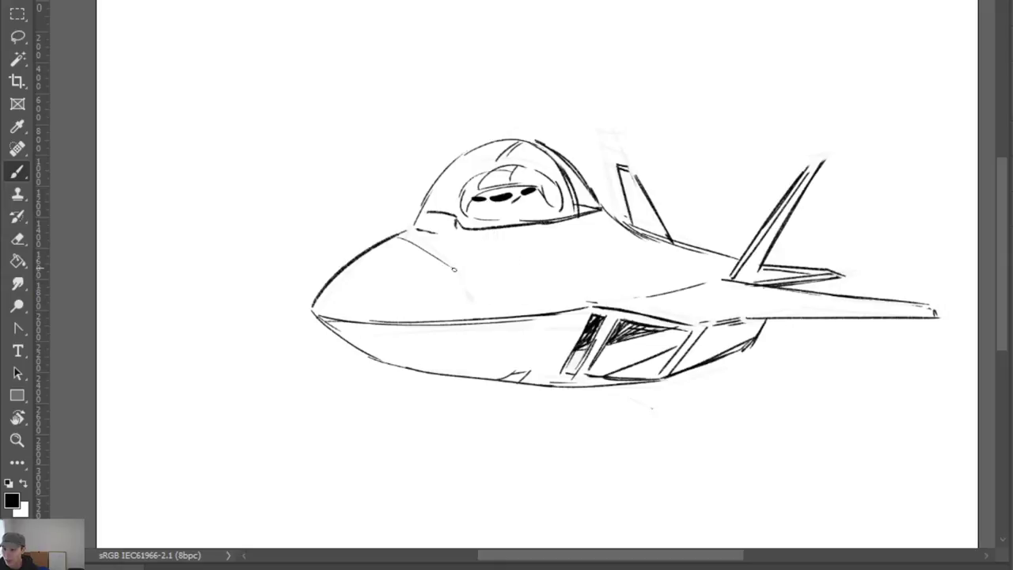
mouse_move(448, 265)
mouse_down()
mouse_move(484, 242)
mouse_move(450, 221)
mouse_move(476, 242)
mouse_up()
key(e)
key(b)
key(e)
key(b)
Draw the panel's upper edge along the canopy base and a second contour line below the cockpit rim
drag(425, 212, 478, 241)
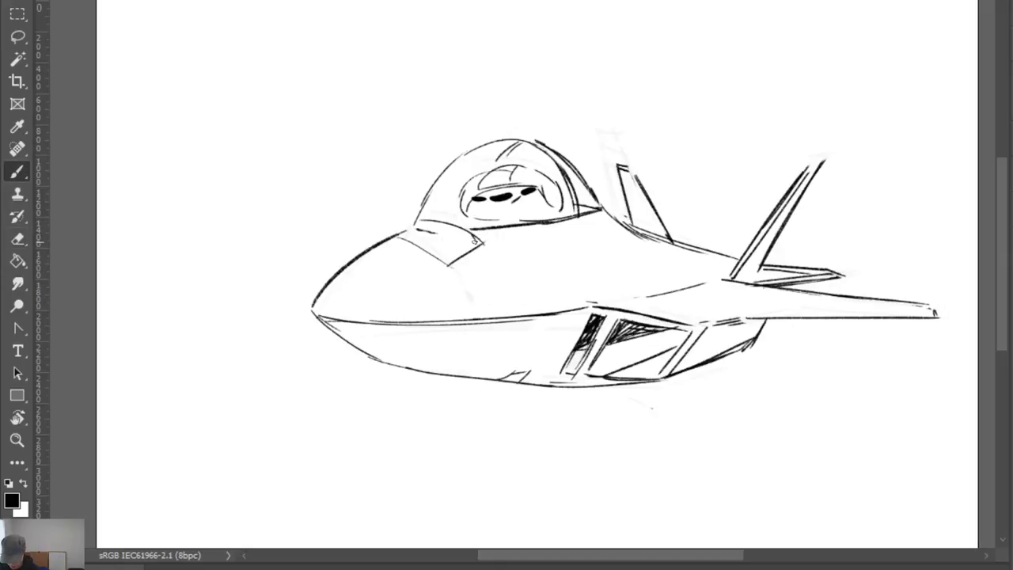
mouse_move(417, 223)
mouse_down()
mouse_move(393, 239)
mouse_move(468, 229)
mouse_move(482, 242)
mouse_up()
key(ctrl+z)
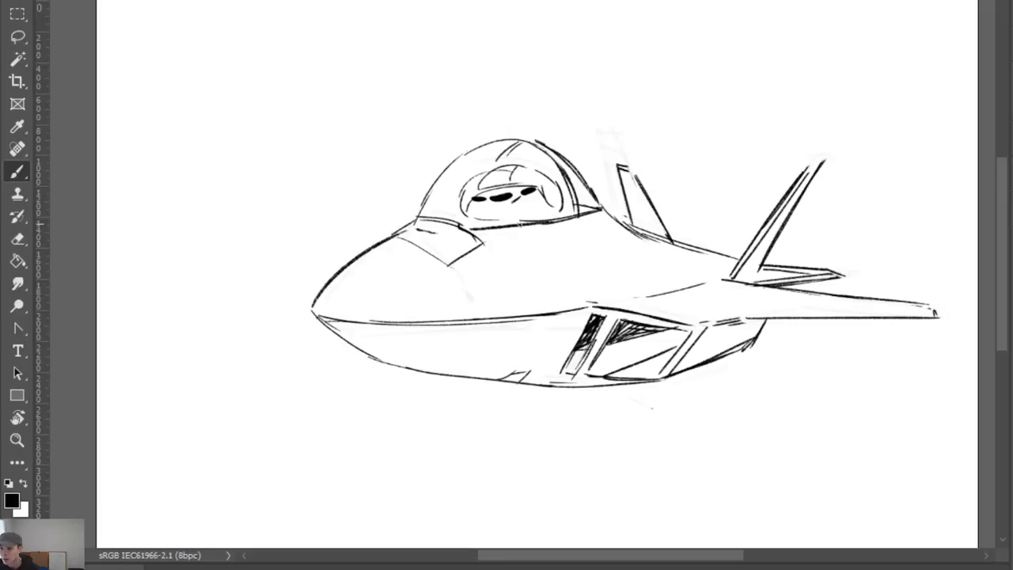
drag(497, 240, 616, 215)
key(ctrl+z)
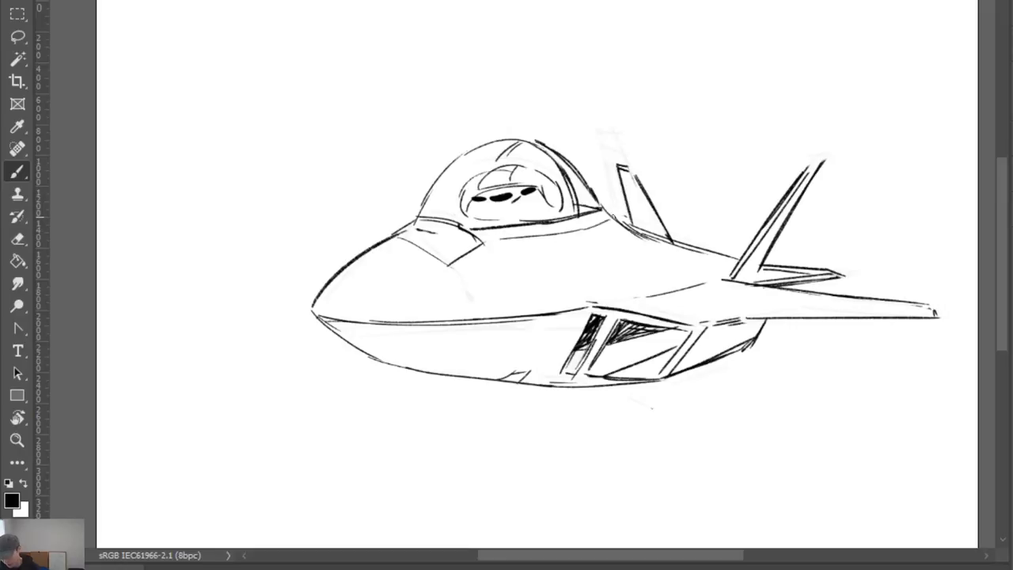
Draw angular panel lines on the fuselage side and a crease line running back from the nose tip
drag(527, 257, 565, 300)
key(ctrl+z)
mouse_move(502, 270)
mouse_down()
mouse_move(563, 314)
mouse_move(469, 289)
mouse_move(485, 310)
mouse_up()
key(ctrl+z)
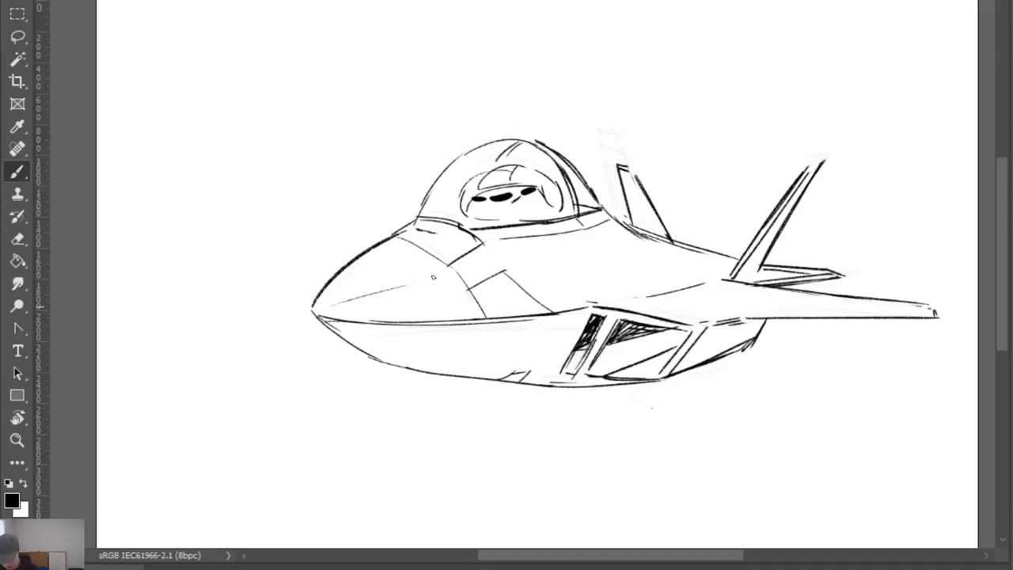
drag(315, 311, 428, 277)
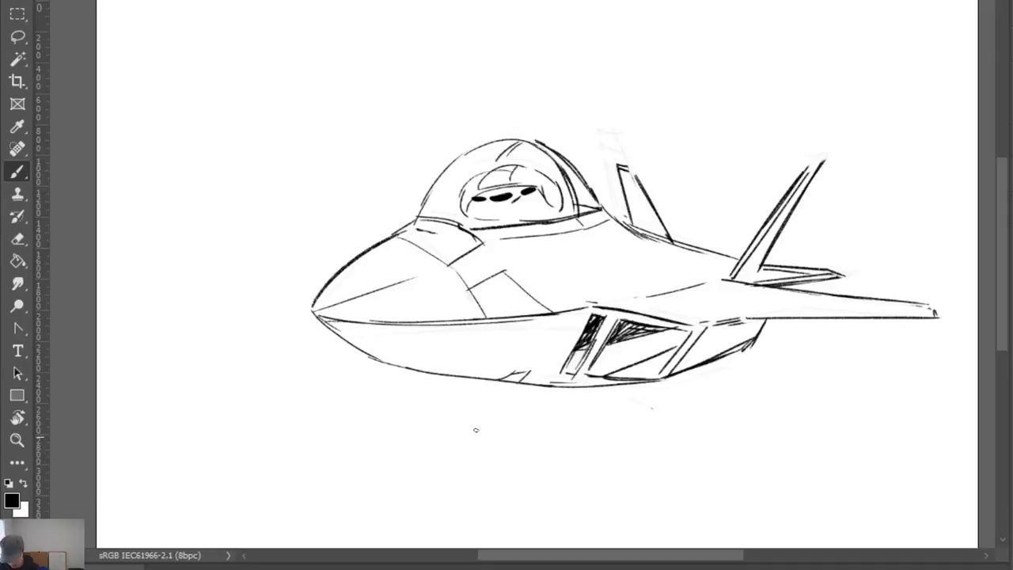
Darken the lower contour of the nose from the tip back along the underside
drag(318, 319, 391, 366)
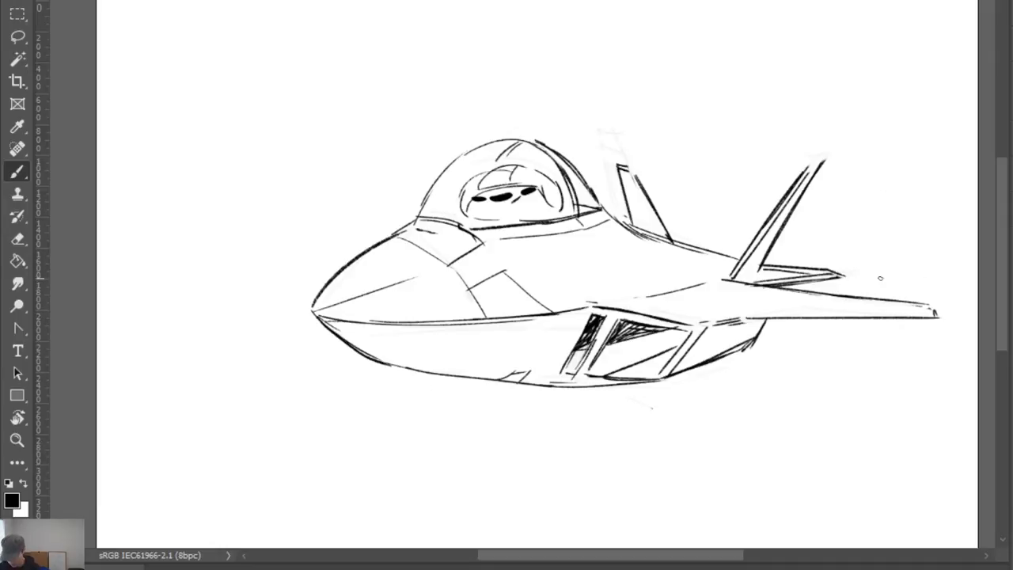
key(ctrl+space)
drag(737, 330, 703, 327)
Try tilting the whole jet nose-down, adding strokes near the tail, and moving the drawing across the canvas
key(ctrl+t)
drag(579, 299, 503, 356)
drag(747, 399, 763, 378)
key(Return)
key(b)
mouse_move(620, 283)
mouse_down()
mouse_move(634, 278)
mouse_move(767, 92)
mouse_up()
key(ctrl+z)
drag(628, 282, 738, 258)
key(ctrl+z)
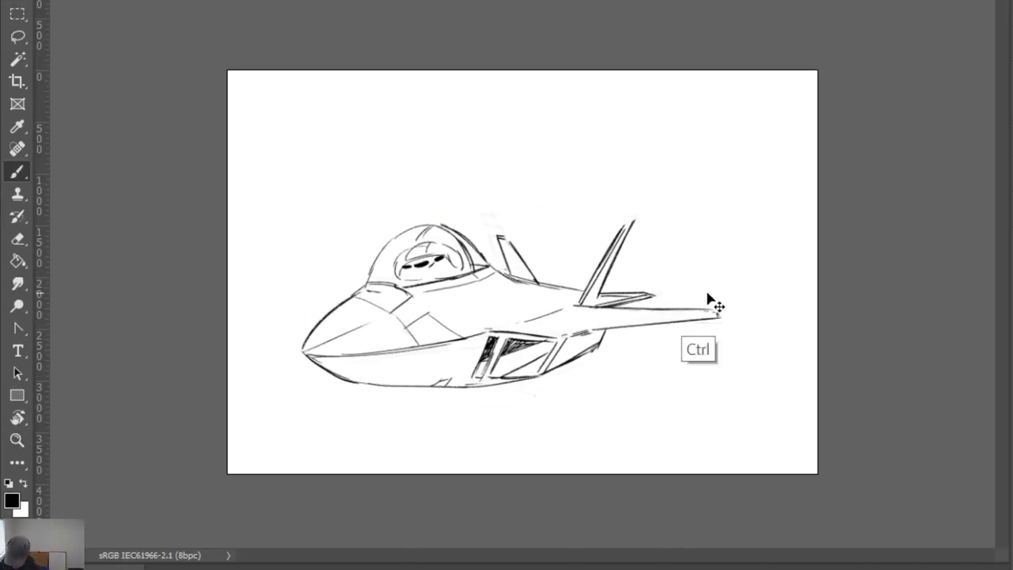
key(ctrl+z)
key(v)
mouse_move(660, 310)
mouse_down()
mouse_move(600, 277)
mouse_move(624, 293)
mouse_up()
key(ctrl+z)
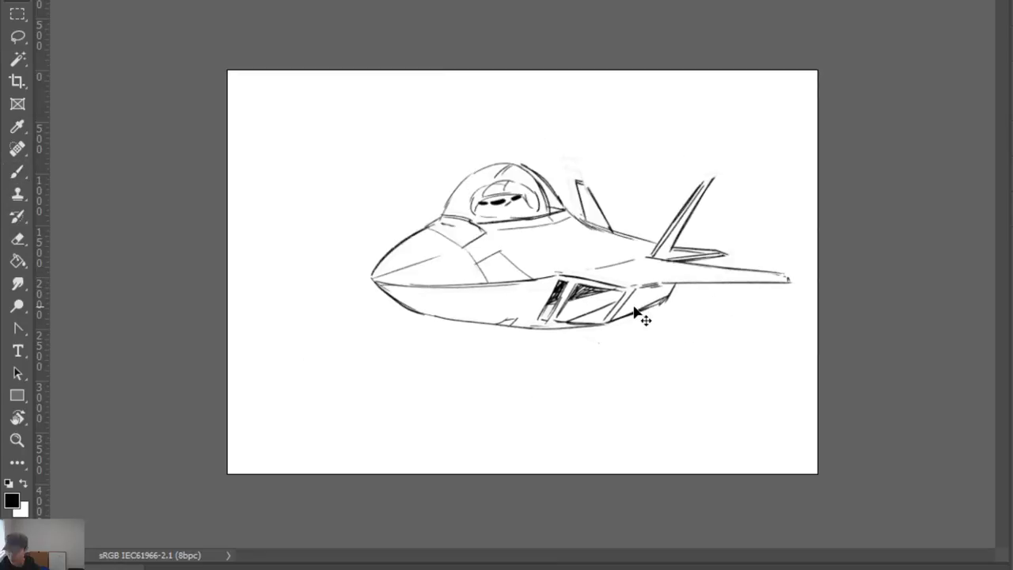
Sketch a puffy, partly open cloud outline behind and above the large tail fin
key(z)
drag(589, 346, 620, 352)
key(b)
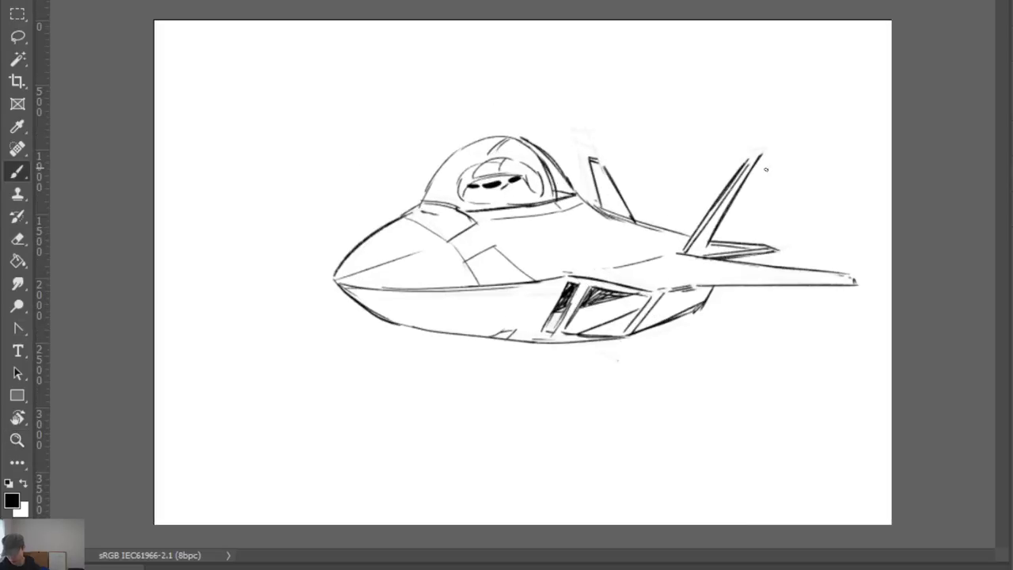
mouse_move(867, 67)
mouse_down()
mouse_move(780, 77)
mouse_move(672, 207)
mouse_up()
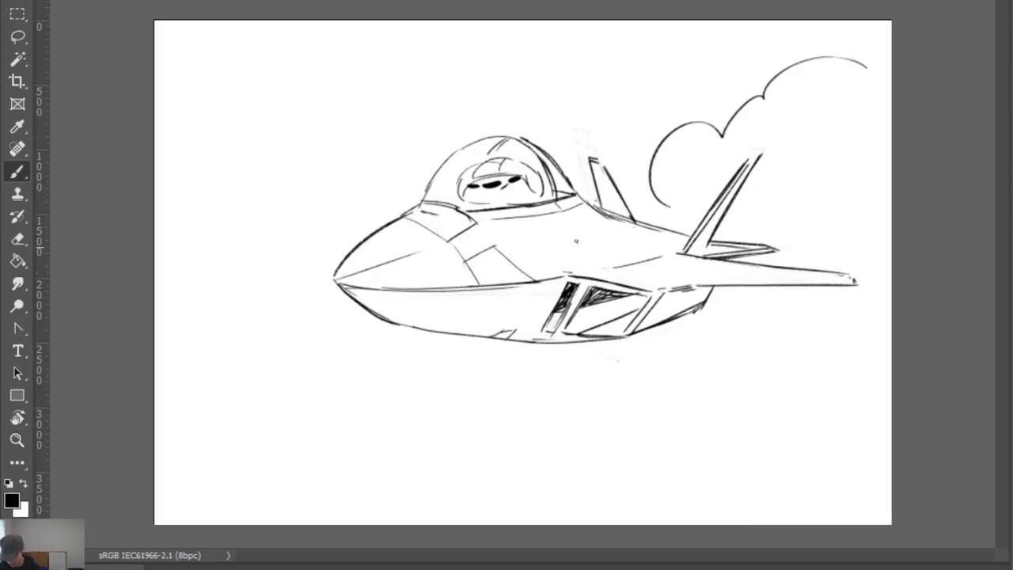
key(ctrl+z)
drag(835, 84, 859, 130)
drag(790, 69, 692, 184)
Draw long, thin slanted lines just above the rear tailplane, trailing back from the fin
mouse_move(790, 246)
mouse_down()
mouse_move(860, 228)
mouse_move(806, 244)
mouse_move(841, 234)
mouse_move(818, 243)
mouse_up()
key(ctrl+z)
key(ctrl+z)
drag(732, 235, 819, 226)
drag(736, 237, 824, 224)
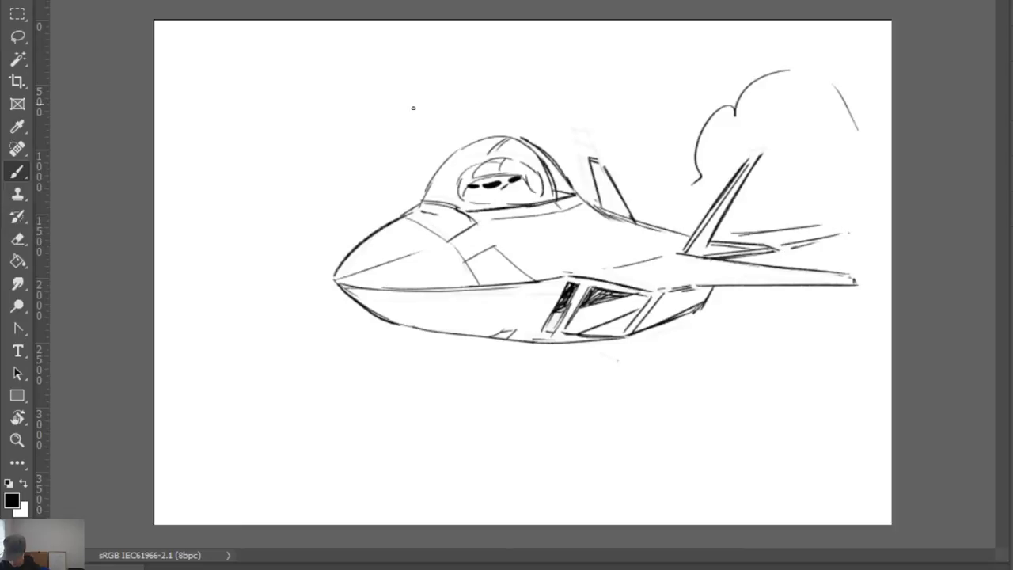
Darken the front curve of the canopy and rough in the pilot's lower face under the goggles
drag(426, 191, 499, 135)
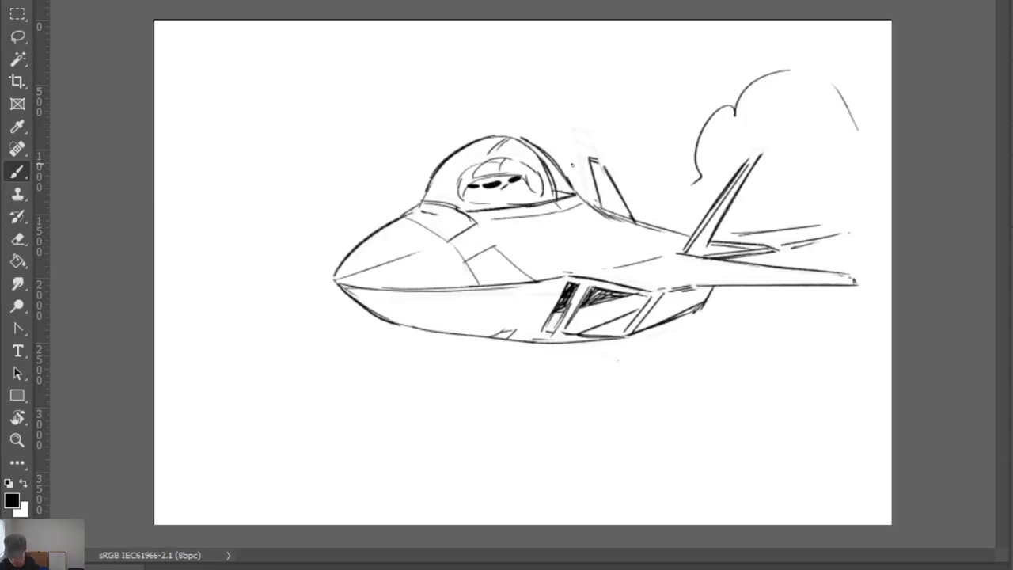
mouse_move(466, 198)
mouse_down()
mouse_move(460, 212)
mouse_move(509, 203)
mouse_up()
key(ctrl+z)
key(ctrl+z)
mouse_move(444, 195)
mouse_down()
mouse_move(465, 208)
mouse_move(454, 194)
mouse_move(536, 196)
mouse_up()
key(ctrl+z)
key(e)
key(b)
drag(473, 199, 509, 199)
key(e)
key(b)
key(ctrl+z)
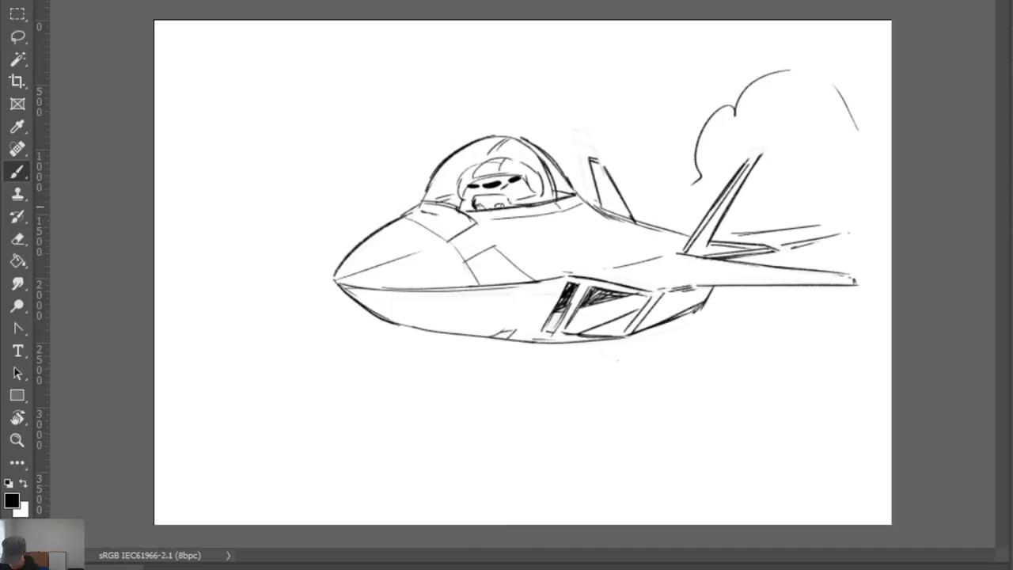
Rework the pilot's lower face into a mask shape and complete the side of the helmet
key(ctrl+z)
key(e)
drag(503, 198, 474, 208)
key(b)
key(e)
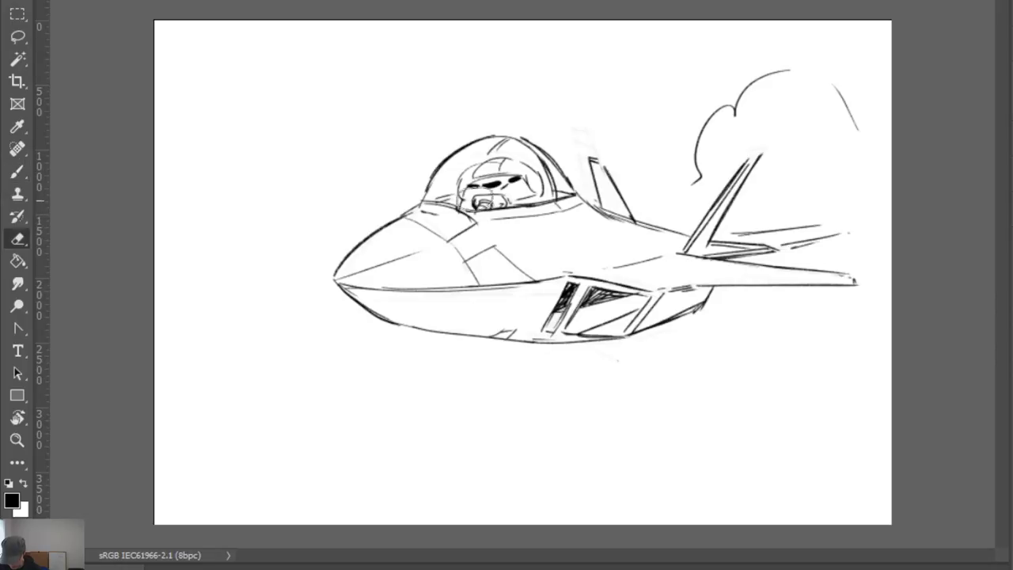
mouse_move(493, 188)
mouse_down()
mouse_move(464, 211)
mouse_move(519, 194)
mouse_move(489, 202)
mouse_up()
key(b)
key(e)
key(b)
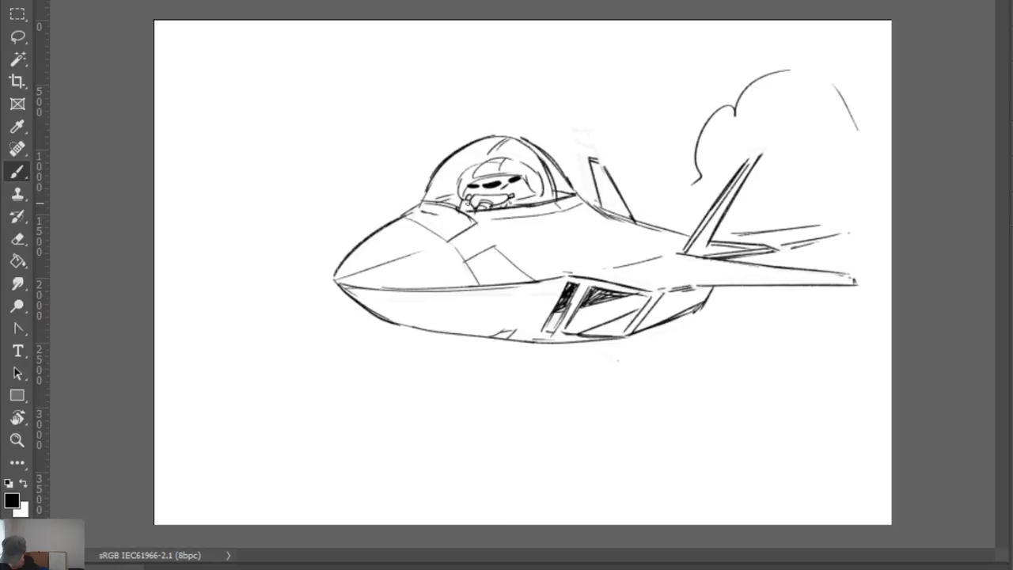
drag(512, 204, 539, 196)
Redraw the belly contour with a heavier line from below the nose to the intake
drag(394, 323, 511, 346)
drag(426, 330, 556, 340)
key(ctrl+z)
key(ctrl+z)
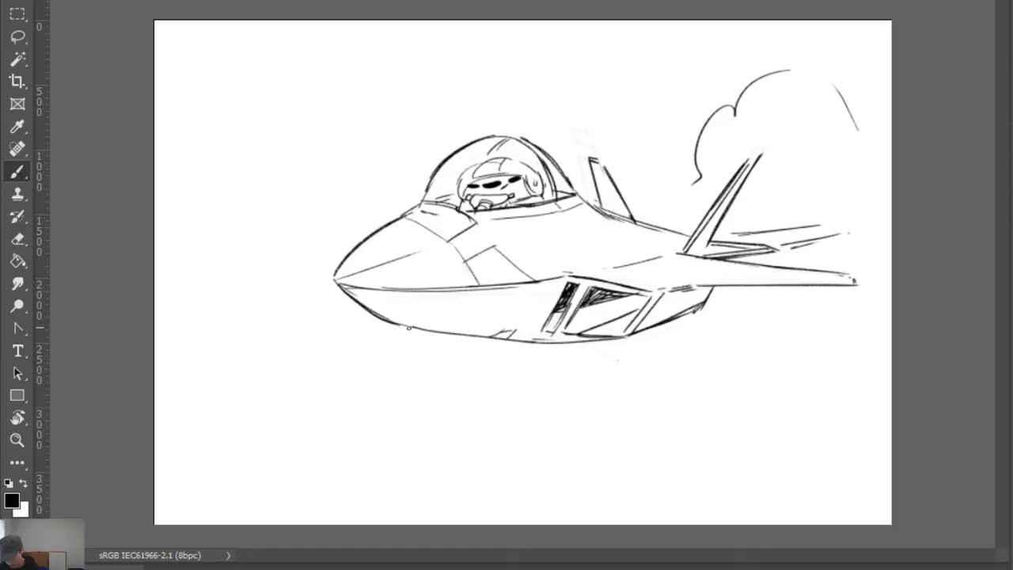
drag(406, 326, 526, 346)
mouse_move(463, 336)
mouse_down()
mouse_move(627, 334)
mouse_move(546, 337)
mouse_move(615, 344)
mouse_move(638, 334)
mouse_up()
Erase the intake's old lower edge and redraw it as a straight line toward the rear corner
key(e)
key(b)
key(ctrl+z)
drag(543, 333, 615, 341)
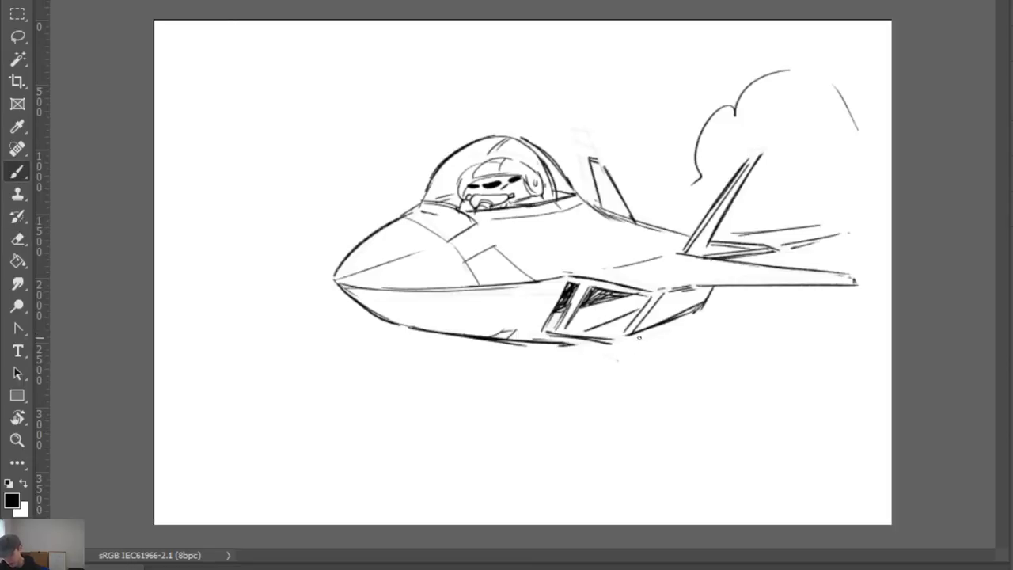
key(ctrl+z)
key(ctrl+z)
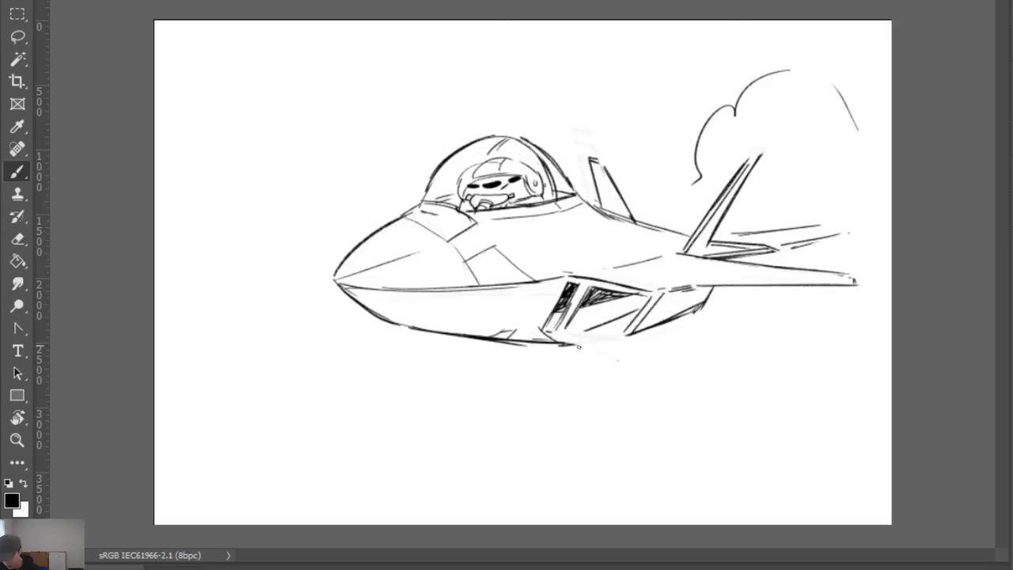
mouse_move(546, 333)
mouse_down()
mouse_move(616, 343)
mouse_move(548, 352)
mouse_up()
key(e)
key(b)
Replace the rear underside contour with a straighter line from the intake's lower corner up to the wing
mouse_move(600, 343)
mouse_down()
mouse_move(638, 341)
mouse_move(692, 312)
mouse_up()
key(e)
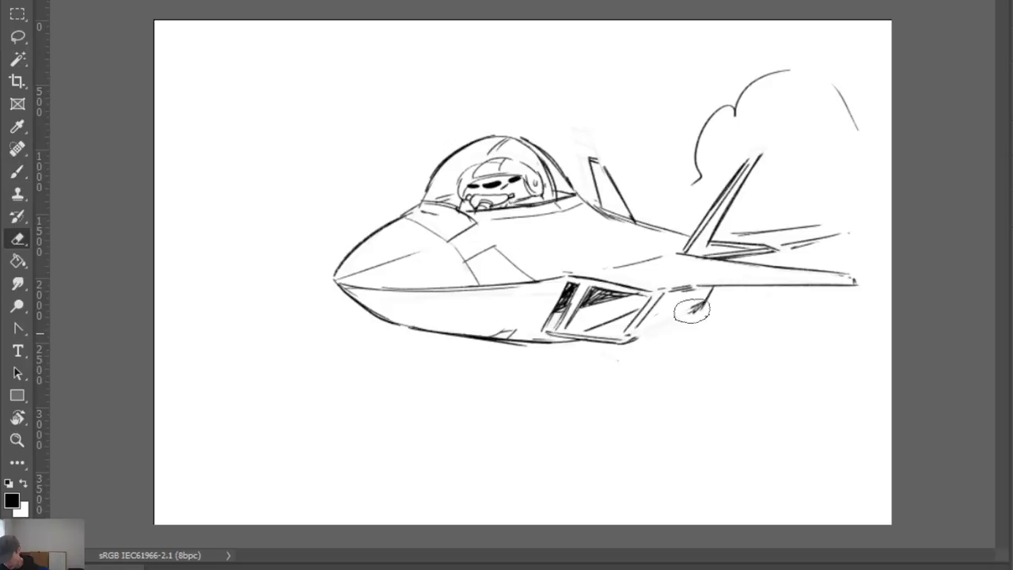
key(b)
mouse_move(634, 340)
mouse_down()
mouse_move(702, 307)
mouse_move(715, 288)
mouse_up()
Hatch the rear underside panel behind the intake with dense slanted strokes
drag(661, 307, 706, 293)
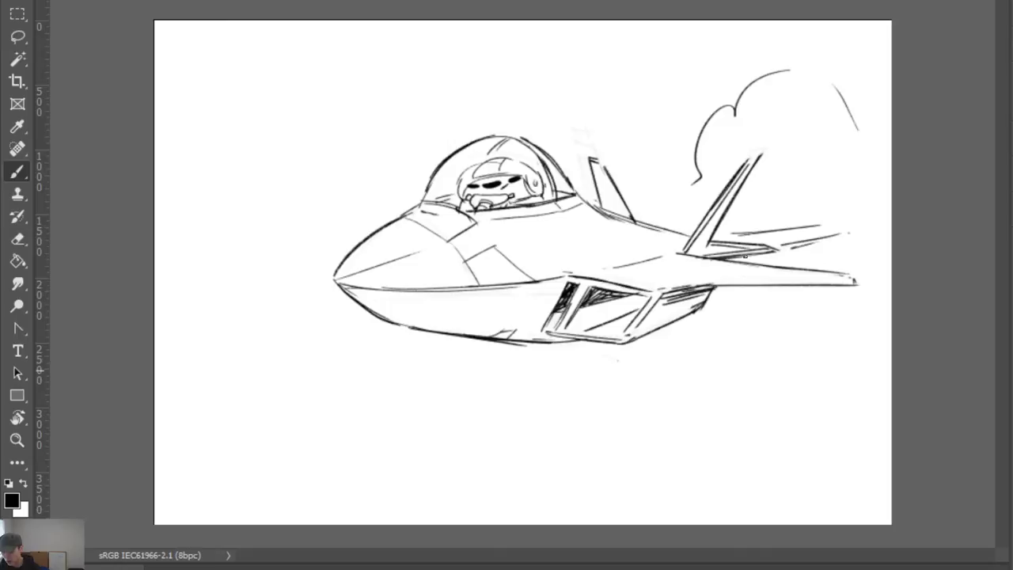
key(e)
key(b)
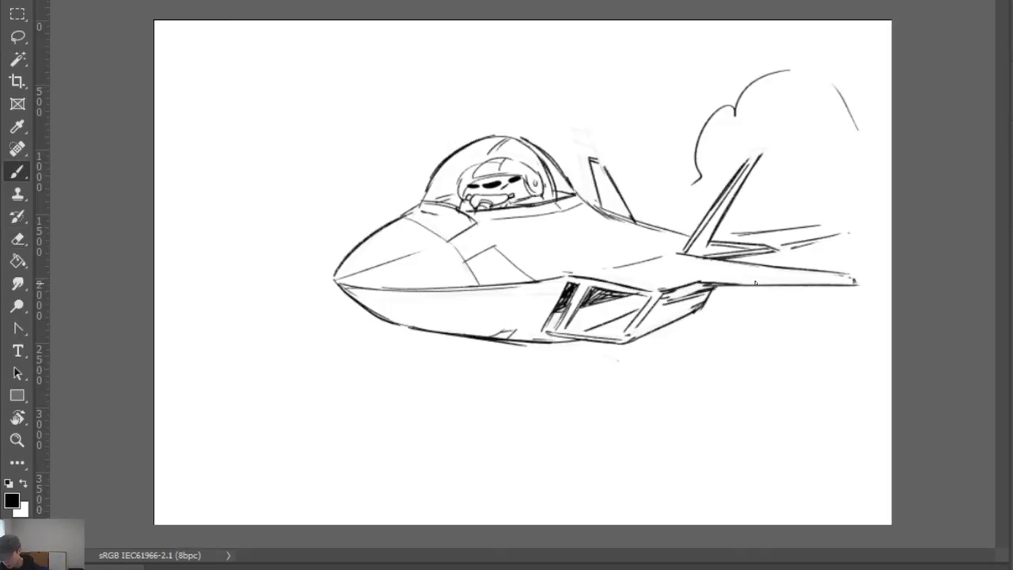
key(ctrl+z)
mouse_move(655, 297)
mouse_down()
mouse_move(753, 285)
mouse_move(699, 291)
mouse_up()
drag(657, 304, 712, 290)
mouse_move(634, 326)
mouse_down()
mouse_move(700, 298)
mouse_move(704, 306)
mouse_move(670, 318)
mouse_up()
key(e)
key(b)
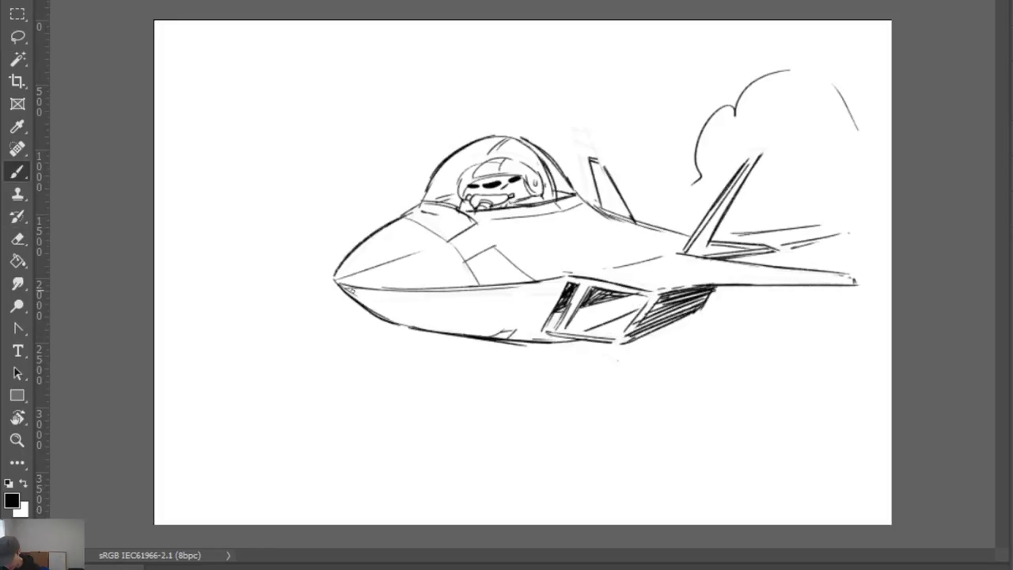
Shade the fuselage underside with slanted hatching from the intake forward to the nose tip, denser near the intake
drag(350, 289, 401, 321)
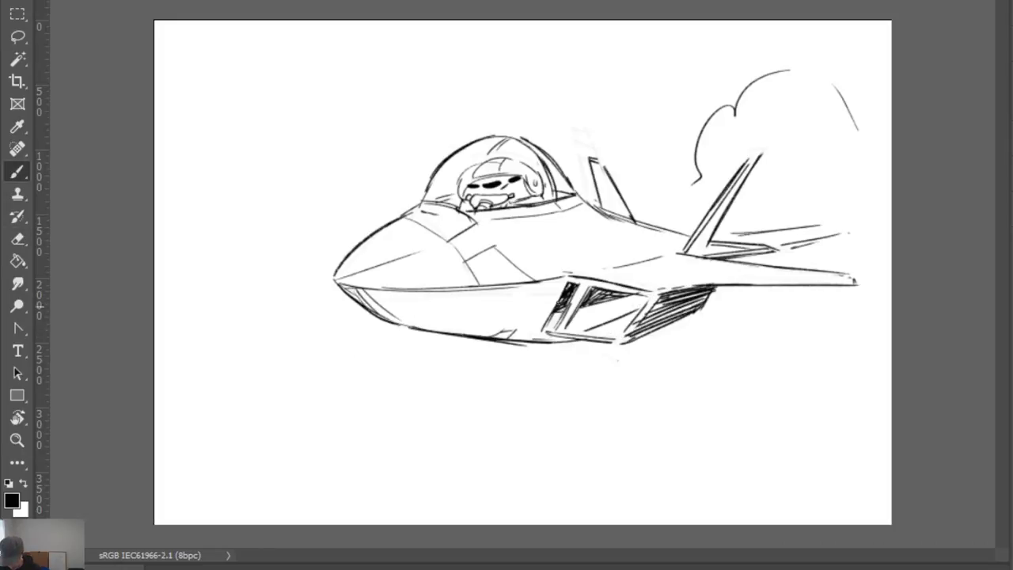
key(ctrl+z)
key(ctrl+z)
key(ctrl+z)
mouse_move(562, 277)
mouse_down()
mouse_move(525, 331)
mouse_move(510, 332)
mouse_move(521, 313)
mouse_up()
drag(532, 307, 506, 327)
drag(542, 282, 491, 330)
mouse_move(504, 286)
mouse_down()
mouse_move(464, 327)
mouse_move(454, 319)
mouse_move(458, 294)
mouse_move(400, 305)
mouse_up()
drag(400, 288, 385, 304)
drag(393, 286, 364, 299)
drag(360, 288, 348, 299)
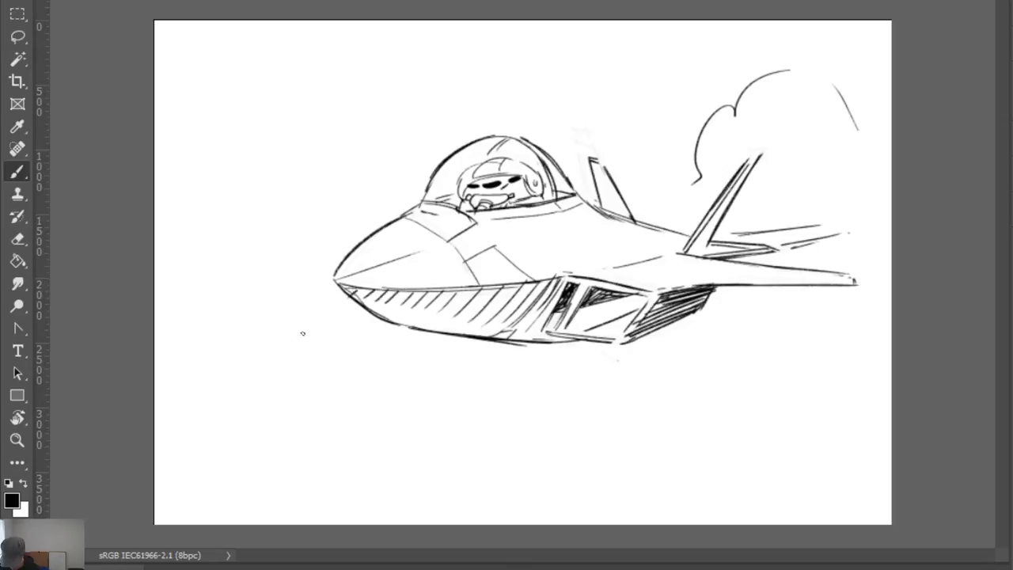
mouse_move(514, 286)
mouse_down()
mouse_move(475, 326)
mouse_move(502, 320)
mouse_up()
mouse_move(551, 278)
mouse_down()
mouse_move(533, 298)
mouse_move(448, 312)
mouse_up()
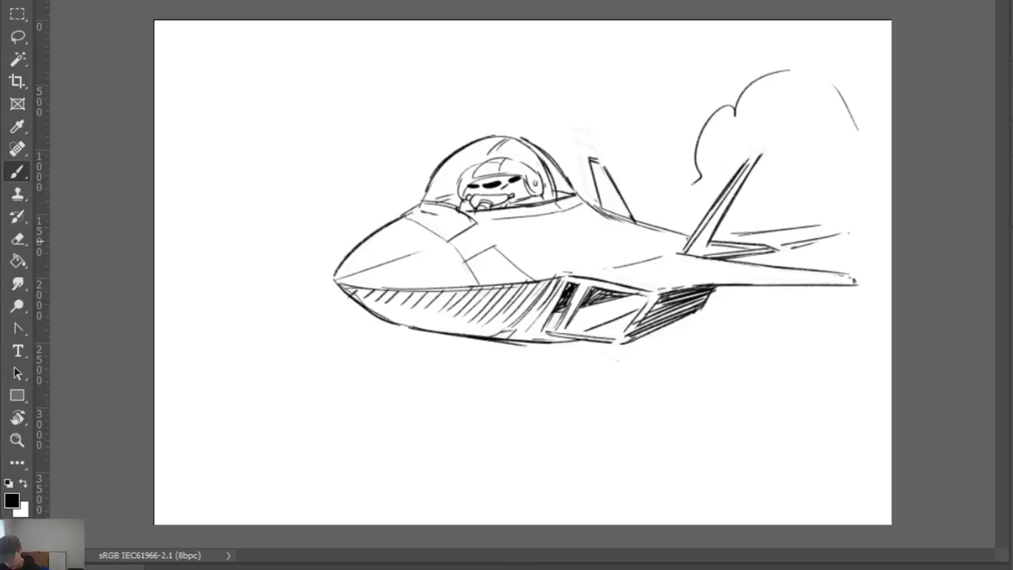
Save the jet drawing and erase the faint construction marks above the far tail fin
key(ctrl+s)
key(e)
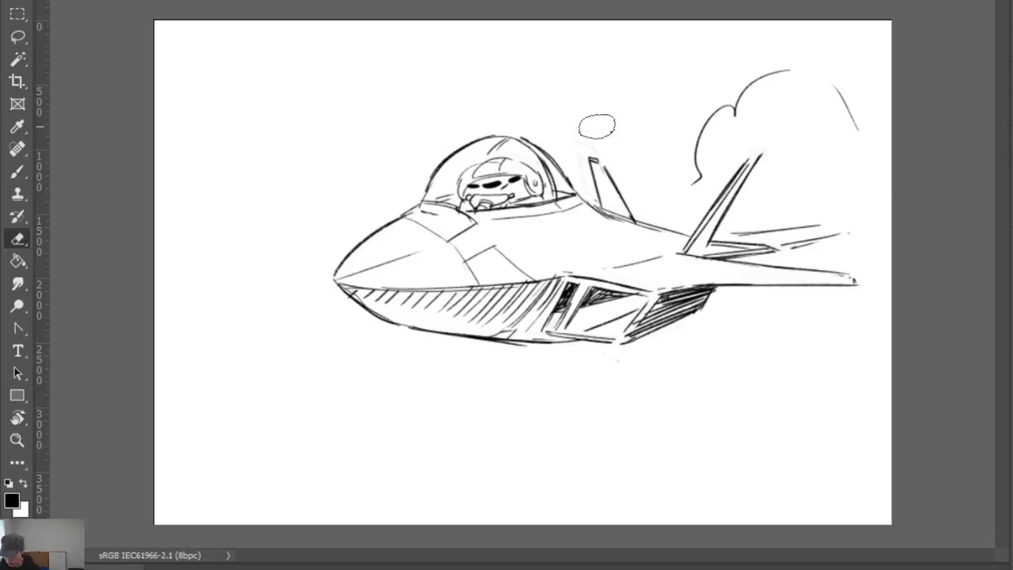
key(ctrl+s)
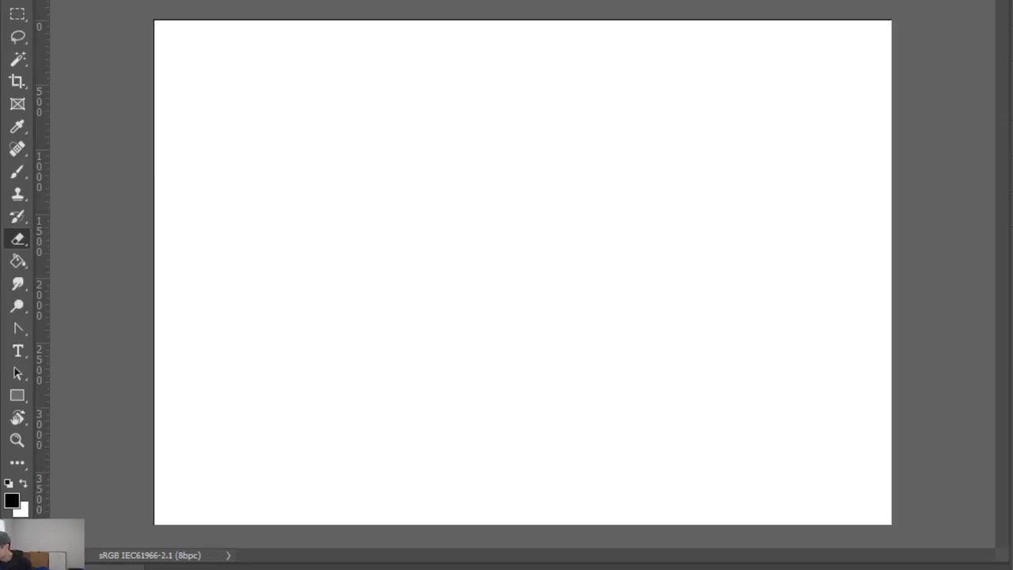
key(ctrl+z)
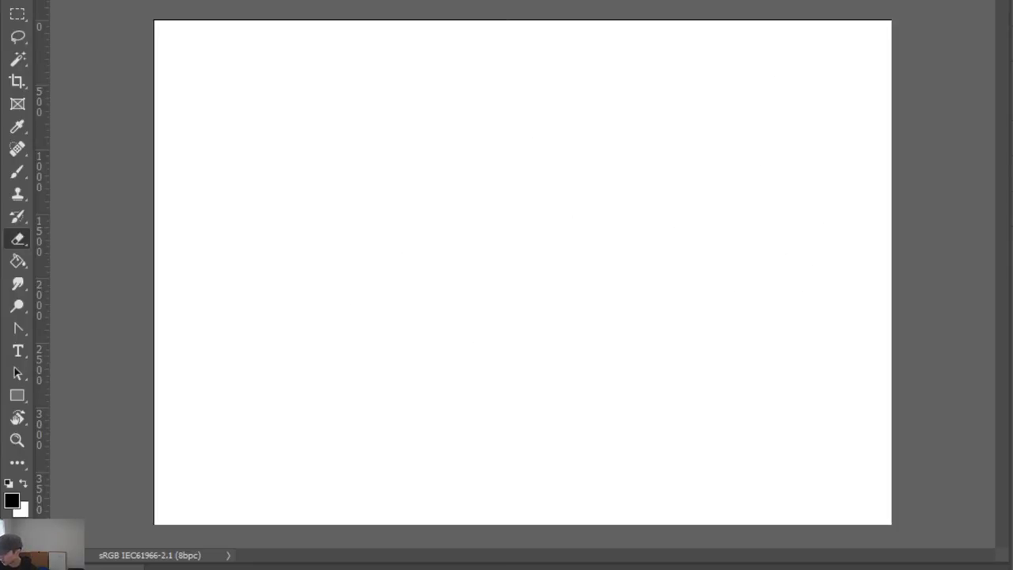
key(b)
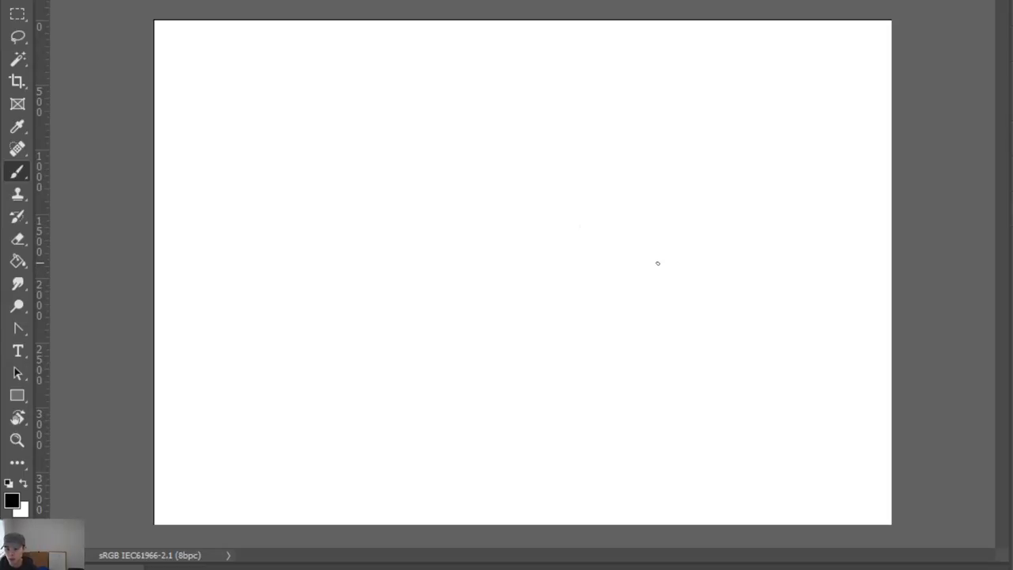
key(e)
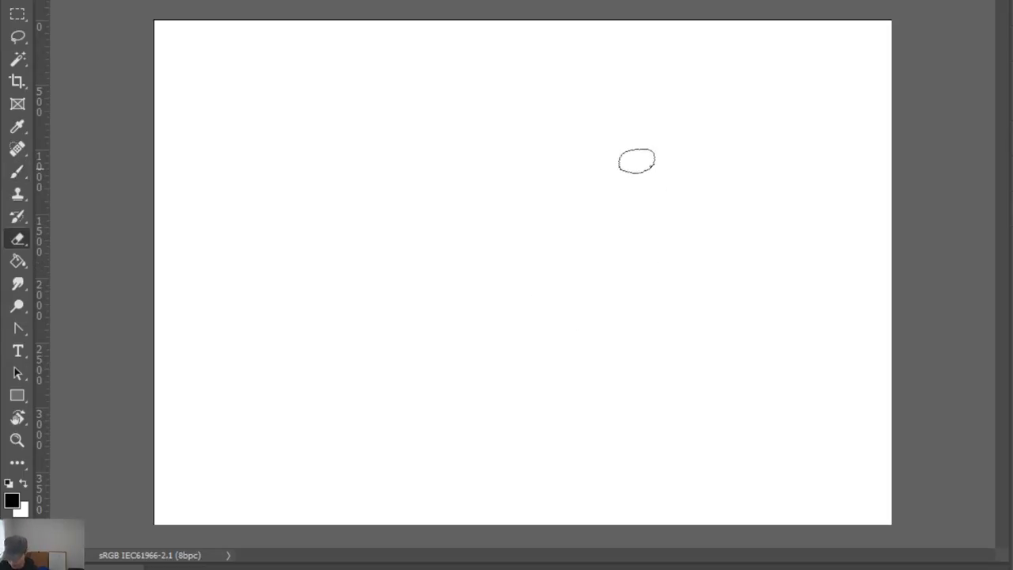
Sketch a wide, flat-domed head outline with short curved sides on the blank canvas
key(b)
drag(448, 172, 551, 111)
key(ctrl+z)
mouse_move(437, 190)
mouse_down()
mouse_move(448, 163)
mouse_move(538, 143)
mouse_move(589, 153)
mouse_move(603, 189)
mouse_up()
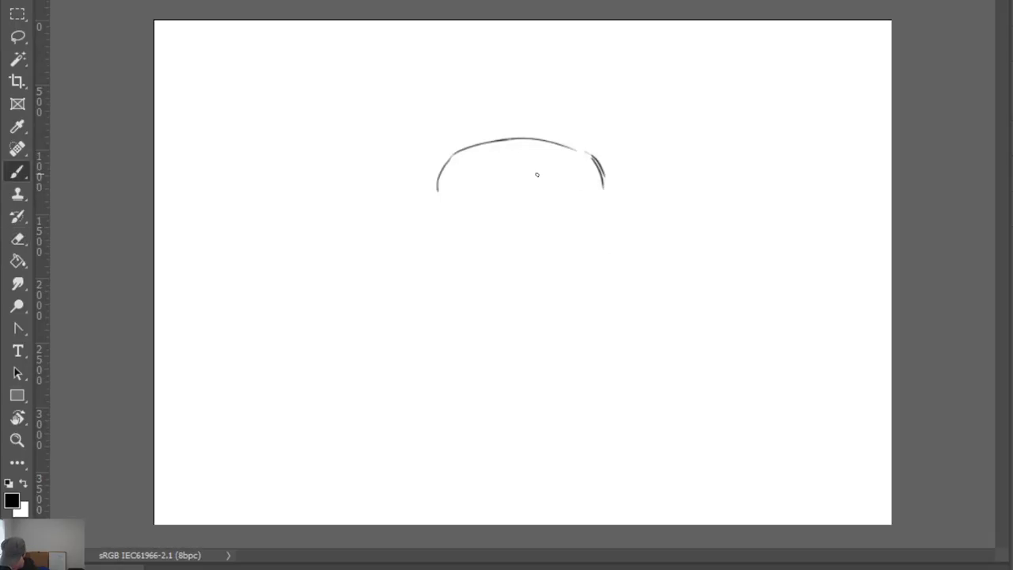
drag(449, 157, 433, 202)
mouse_move(594, 157)
mouse_down()
mouse_move(593, 213)
mouse_move(603, 212)
mouse_up()
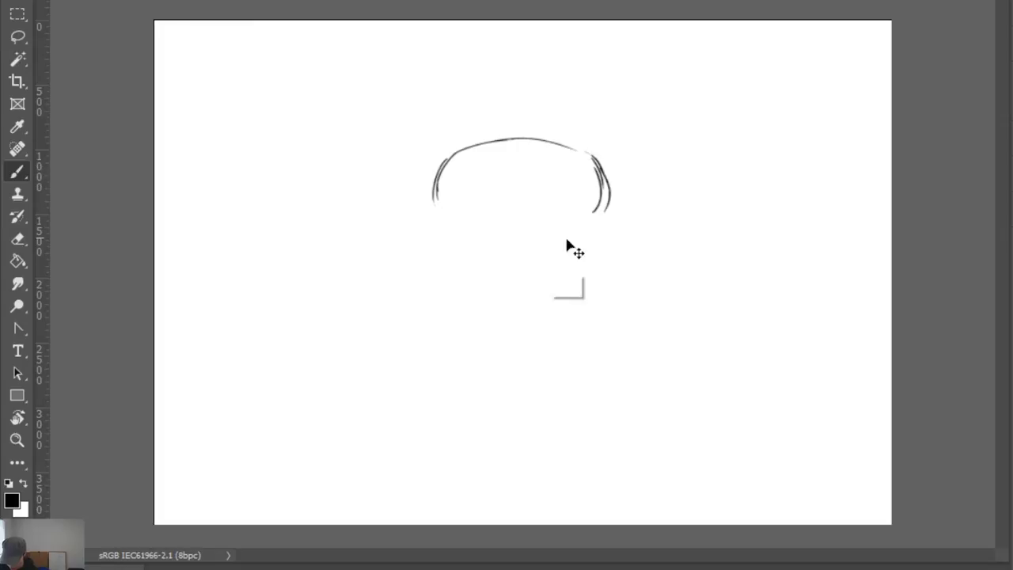
key(ctrl+z)
key(ctrl+z)
drag(594, 157, 607, 192)
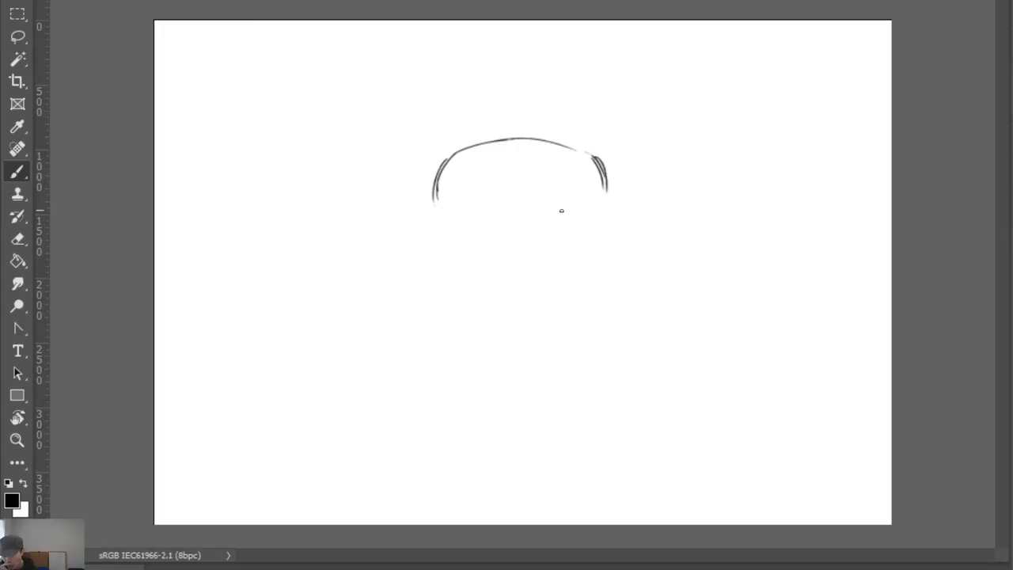
Draw a hanging left arm with a rounded hand and a slanted line for the opposite side of the body
drag(435, 194, 382, 273)
key(ctrl+z)
key(ctrl+z)
mouse_move(437, 194)
mouse_down()
mouse_move(373, 284)
mouse_move(373, 322)
mouse_move(388, 342)
mouse_up()
mouse_move(365, 298)
mouse_down()
mouse_move(402, 321)
mouse_move(393, 327)
mouse_move(411, 330)
mouse_move(412, 358)
mouse_up()
mouse_move(416, 310)
mouse_down()
mouse_move(437, 284)
mouse_move(416, 312)
mouse_up()
drag(615, 211, 647, 288)
Erase the rounded hand and redraw the left arm's inner edge as a slanted line running down from the shoulder
key(e)
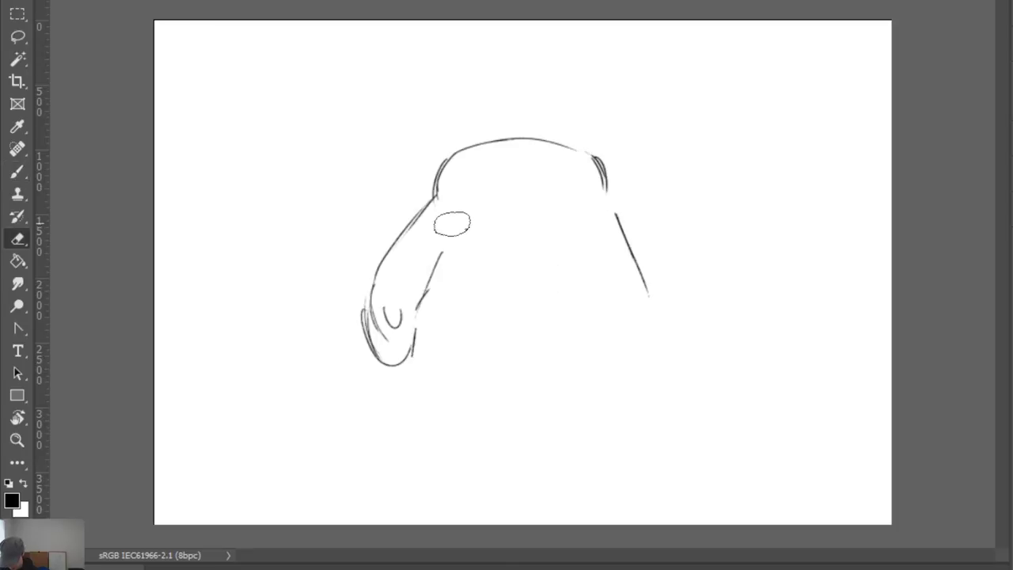
drag(442, 250, 416, 311)
key(b)
mouse_move(433, 223)
mouse_down()
mouse_move(412, 272)
mouse_move(437, 218)
mouse_move(409, 335)
mouse_move(430, 220)
mouse_move(412, 361)
mouse_up()
key(e)
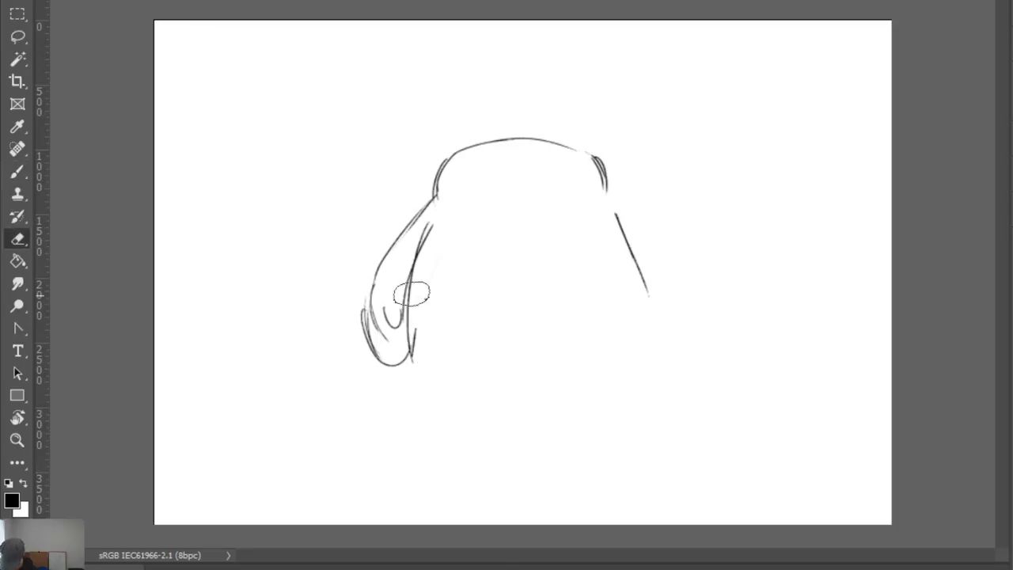
mouse_move(412, 294)
mouse_down()
mouse_move(411, 381)
mouse_move(373, 365)
mouse_up()
key(b)
mouse_move(434, 220)
mouse_down()
mouse_move(394, 350)
mouse_move(413, 352)
mouse_up()
key(e)
key(b)
key(e)
key(b)
mouse_move(434, 223)
mouse_down()
mouse_move(395, 345)
mouse_move(412, 271)
mouse_move(400, 302)
mouse_up()
Erase the upper end of the right body line and redraw the right shoulder and the head's side edge
key(e)
mouse_move(618, 212)
mouse_down()
mouse_move(634, 235)
mouse_move(617, 220)
mouse_move(631, 212)
mouse_move(610, 193)
mouse_move(650, 250)
mouse_move(633, 225)
mouse_up()
key(b)
ctrl+click(625, 214)
key(e)
mouse_move(608, 168)
mouse_down()
mouse_move(587, 150)
mouse_move(611, 178)
mouse_up()
key(b)
key(ctrl+z)
key(ctrl+z)
drag(587, 147, 607, 172)
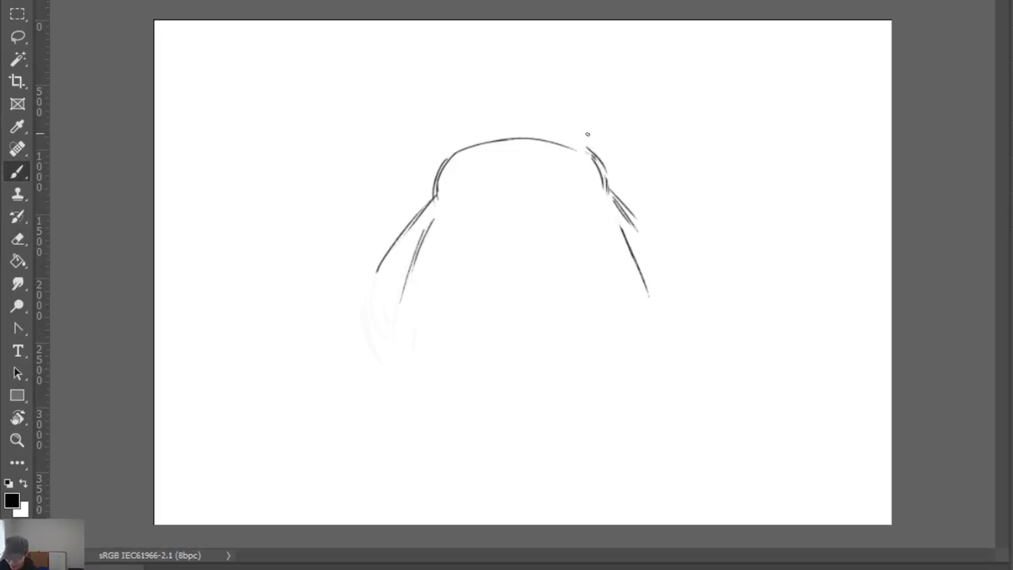
Paint a wide black nose near the top of the head with a flat black eye on each side
mouse_move(518, 158)
mouse_down()
mouse_move(545, 161)
mouse_move(499, 162)
mouse_move(525, 171)
mouse_move(542, 164)
mouse_move(532, 157)
mouse_move(547, 158)
mouse_move(526, 173)
mouse_move(483, 160)
mouse_up()
key(ctrl+z)
mouse_move(572, 155)
mouse_down()
mouse_move(556, 161)
mouse_move(581, 158)
mouse_move(562, 160)
mouse_up()
mouse_move(461, 158)
mouse_down()
mouse_move(543, 160)
mouse_move(500, 156)
mouse_move(508, 172)
mouse_move(540, 156)
mouse_move(503, 168)
mouse_move(457, 155)
mouse_move(480, 163)
mouse_up()
key(e)
alt+right_click(503, 168)
key(b)
key(ctrl+z)
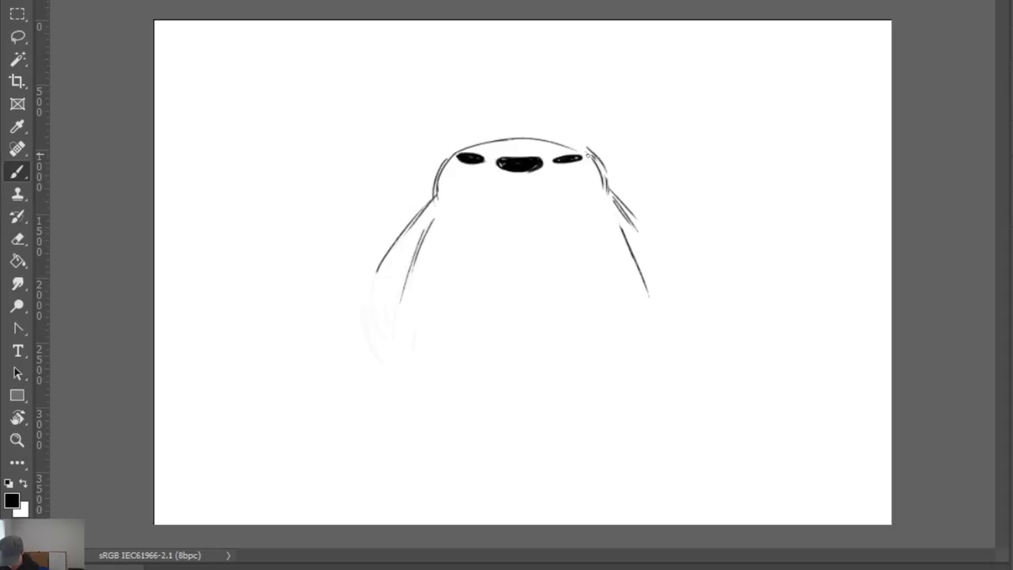
Thicken the right eye and add a tiny mouth mark under the nose
drag(555, 161, 581, 156)
key(ctrl+z)
drag(520, 175, 521, 179)
key(ctrl+z)
Sketch a raised, rounded paw beside the left of the head with a wrist line leading to the arm
drag(441, 145, 378, 166)
key(ctrl+z)
mouse_move(365, 169)
mouse_down()
mouse_move(440, 124)
mouse_move(414, 172)
mouse_up()
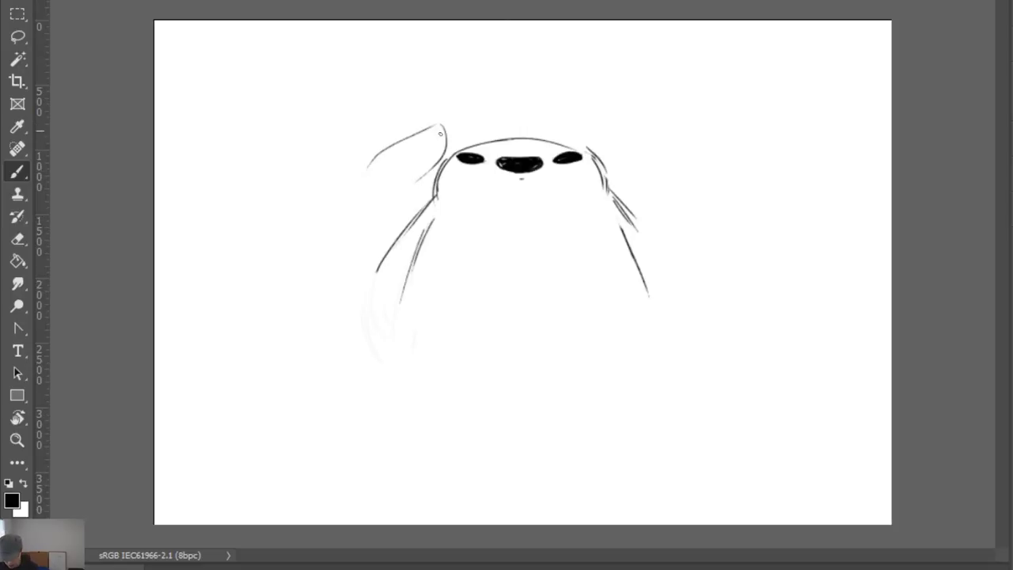
mouse_move(405, 209)
mouse_down()
mouse_move(423, 177)
mouse_move(393, 227)
mouse_up()
mouse_move(383, 140)
mouse_down()
mouse_move(424, 121)
mouse_move(448, 158)
mouse_up()
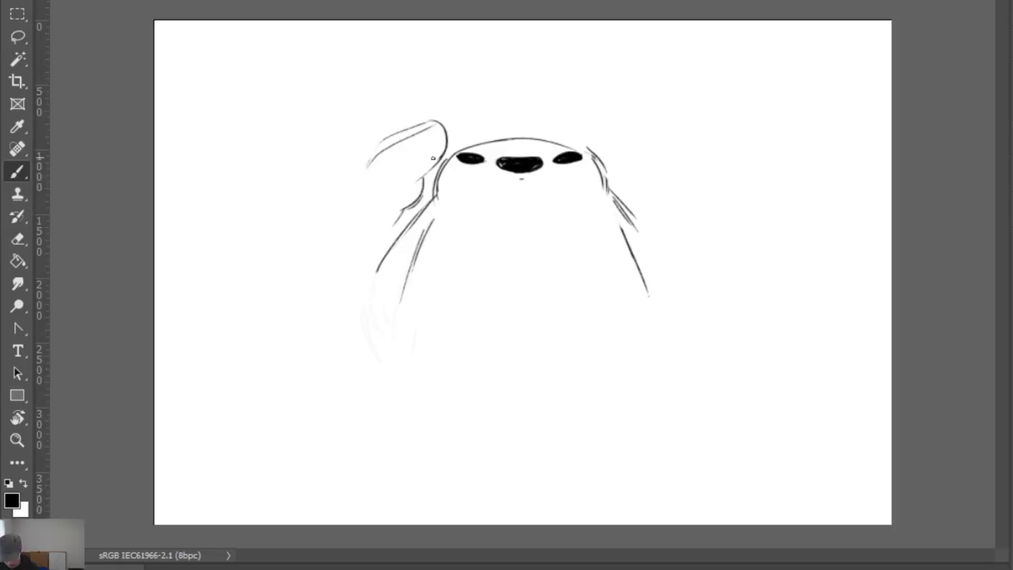
Erase part of the raised paw's upper edge and redraw it as a rounder curve
mouse_move(367, 150)
mouse_down()
mouse_move(453, 127)
mouse_move(434, 126)
mouse_move(368, 166)
mouse_up()
key(e)
key(b)
drag(378, 126, 414, 108)
key(ctrl+z)
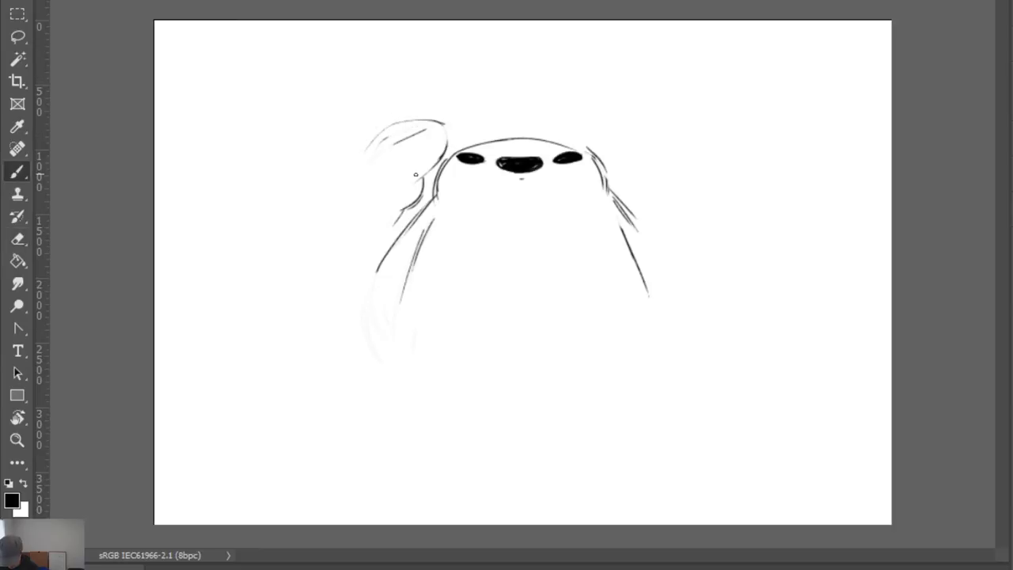
Try redrawing the raised paw beside the head with a larger, rounder outline that curves down to the wrist
mouse_move(428, 169)
mouse_down()
mouse_move(453, 132)
mouse_move(437, 111)
mouse_move(396, 105)
mouse_move(445, 127)
mouse_move(448, 151)
mouse_up()
key(e)
key(b)
drag(377, 114, 351, 198)
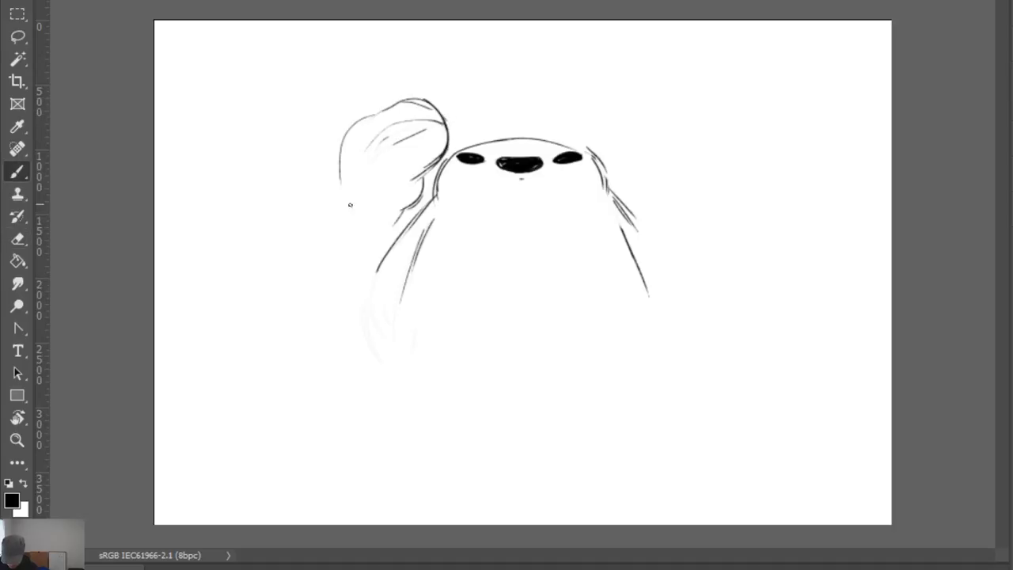
key(ctrl+z)
drag(369, 119, 387, 212)
drag(348, 134, 391, 214)
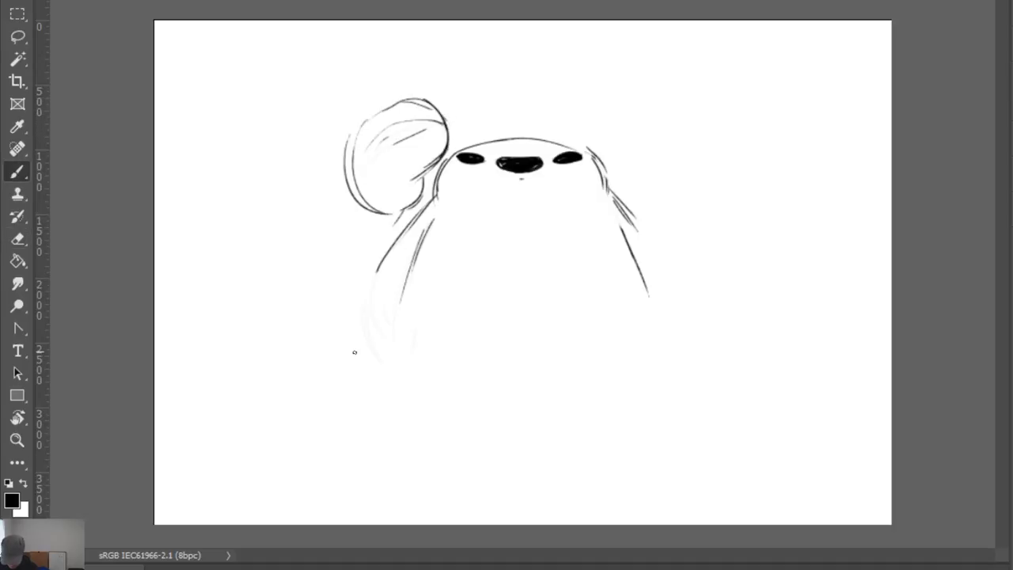
Undo the last outer paw curves and erase the rest of the raised paw beside the head
key(ctrl+z)
key(ctrl+z)
key(e)
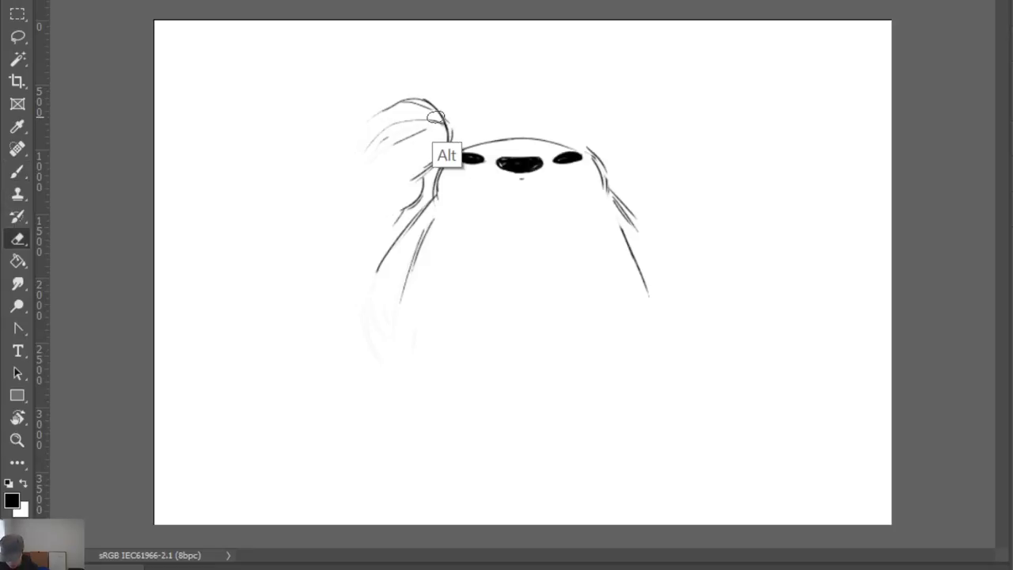
mouse_move(375, 144)
mouse_down()
mouse_move(375, 185)
mouse_move(443, 106)
mouse_move(361, 211)
mouse_up()
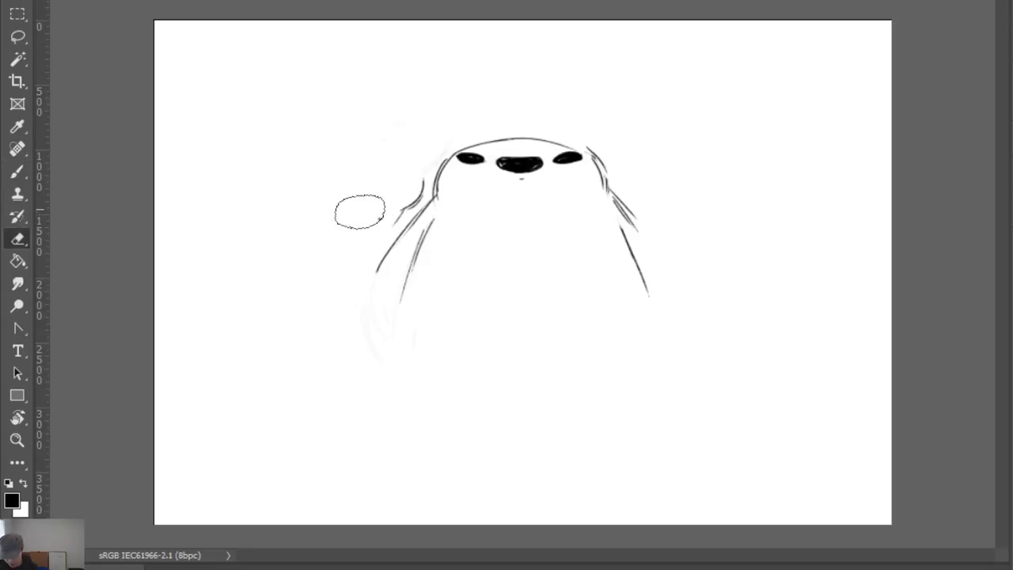
Draw a rounded helmet over the head with a slanted brim pointed at both ends, just above the eyes
key(b)
mouse_move(440, 165)
mouse_down()
mouse_move(621, 140)
mouse_move(599, 155)
mouse_move(627, 142)
mouse_move(441, 166)
mouse_move(434, 155)
mouse_move(468, 102)
mouse_move(559, 89)
mouse_move(618, 139)
mouse_up()
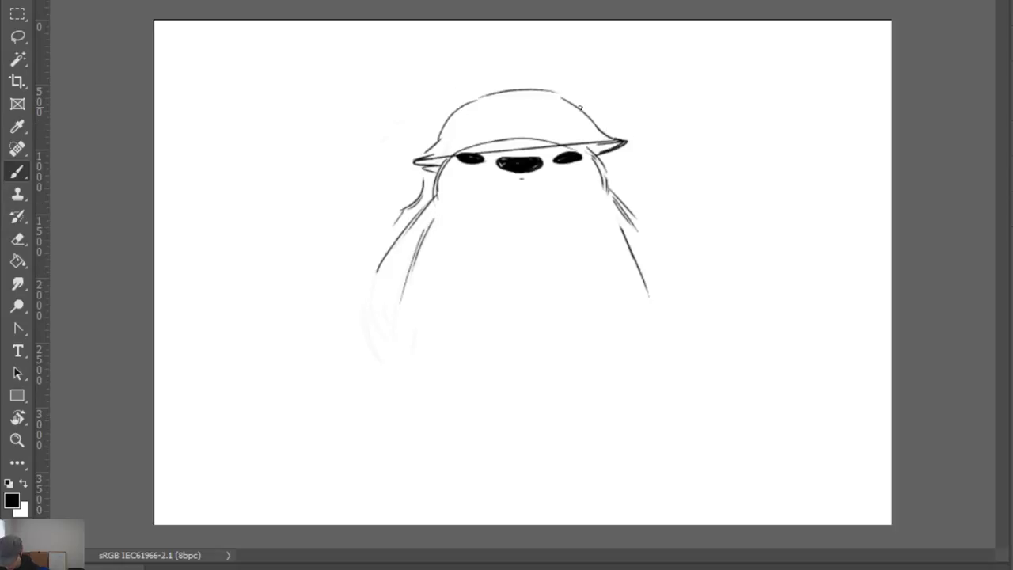
drag(583, 107, 524, 90)
drag(535, 92, 496, 94)
key(e)
key(b)
Erase the old arm lines at the left and draw the body's left side as one long outward curve
key(e)
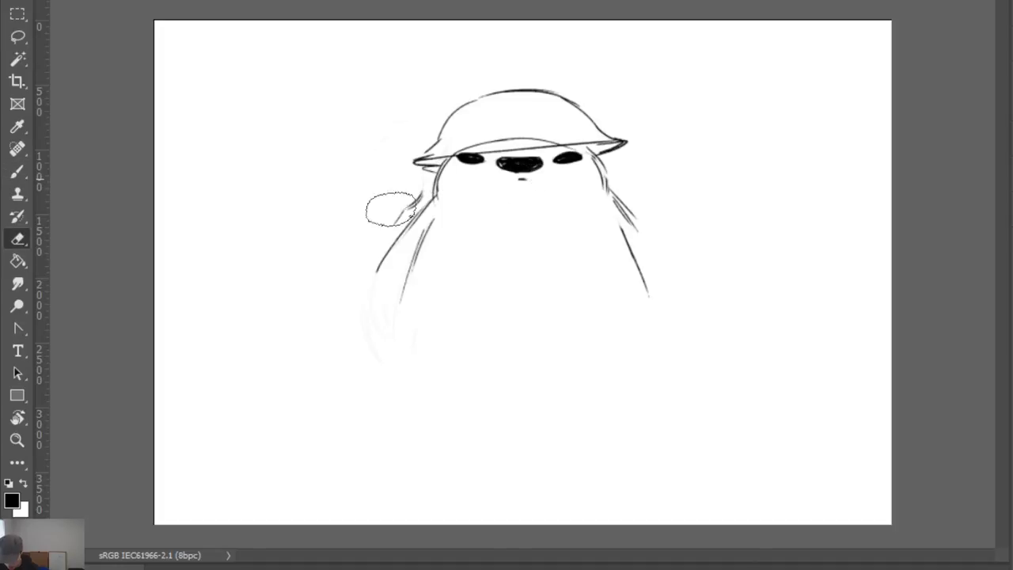
drag(433, 155, 437, 190)
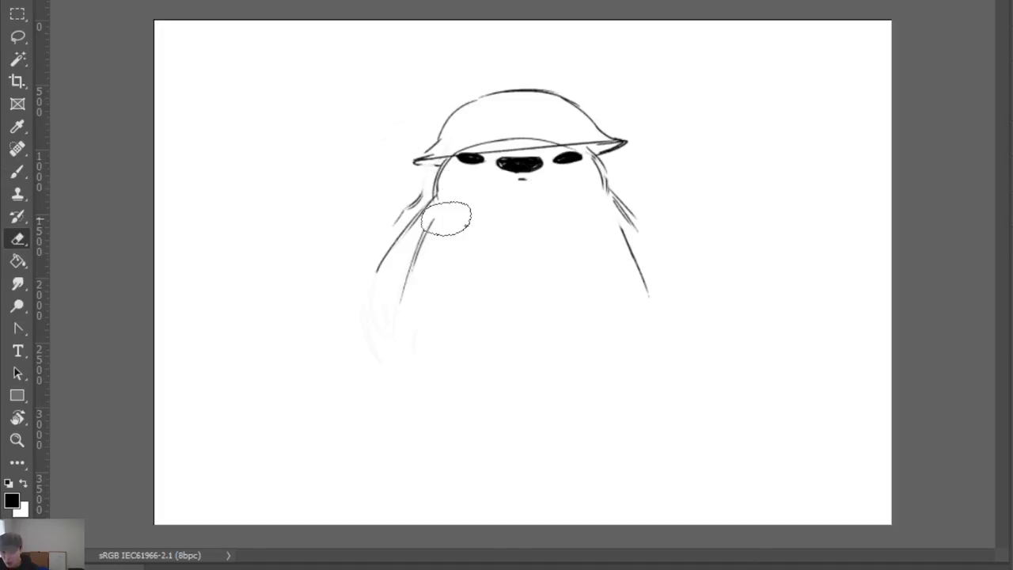
key(b)
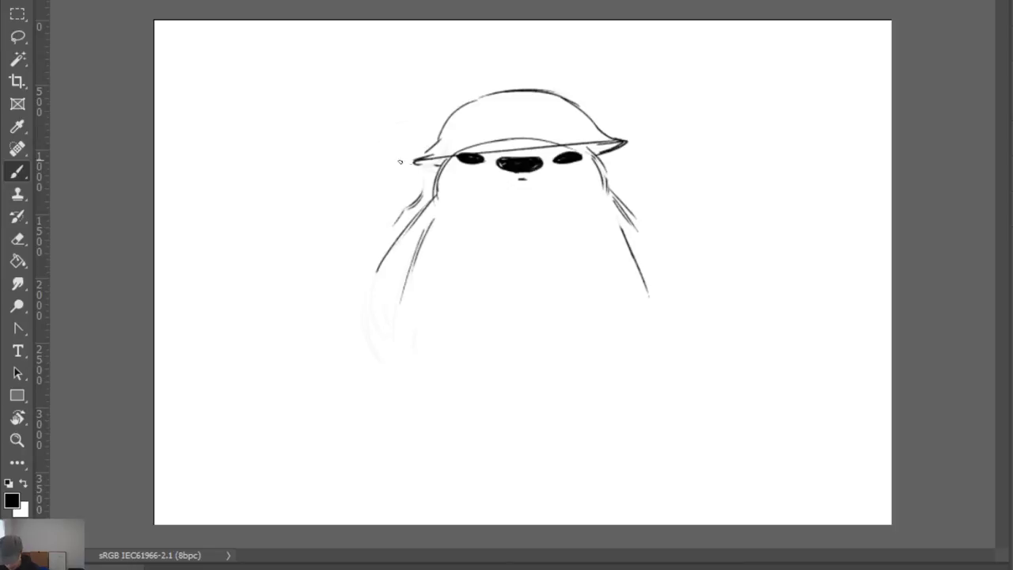
key(e)
mouse_move(407, 204)
mouse_down()
mouse_move(388, 285)
mouse_move(412, 254)
mouse_move(408, 376)
mouse_up()
key(b)
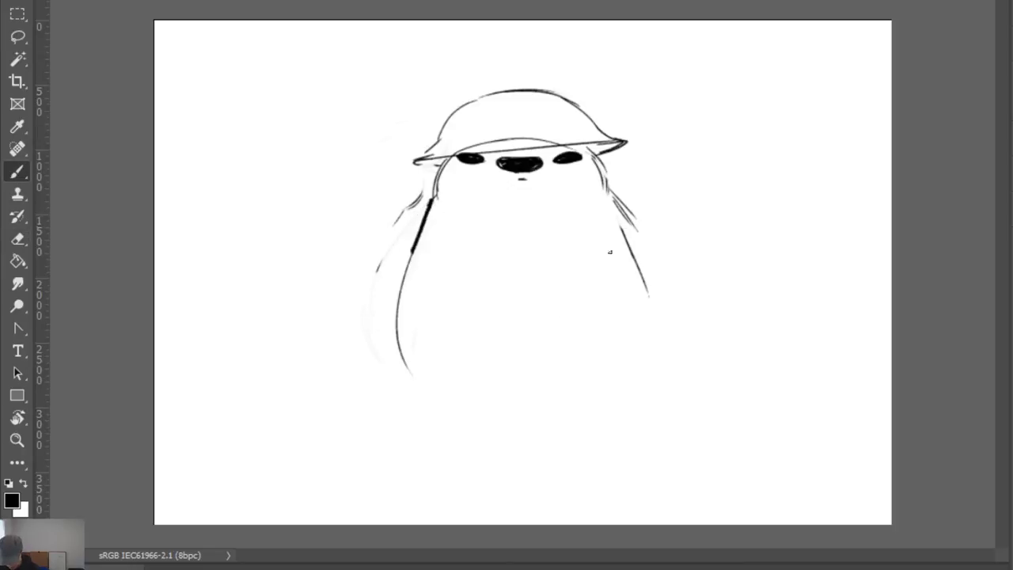
Draw the body's right side bulging outward and tapering in at the bottom, undoing and redrawing the lower curve
mouse_move(616, 207)
mouse_down()
mouse_move(655, 305)
mouse_move(654, 356)
mouse_move(623, 395)
mouse_up()
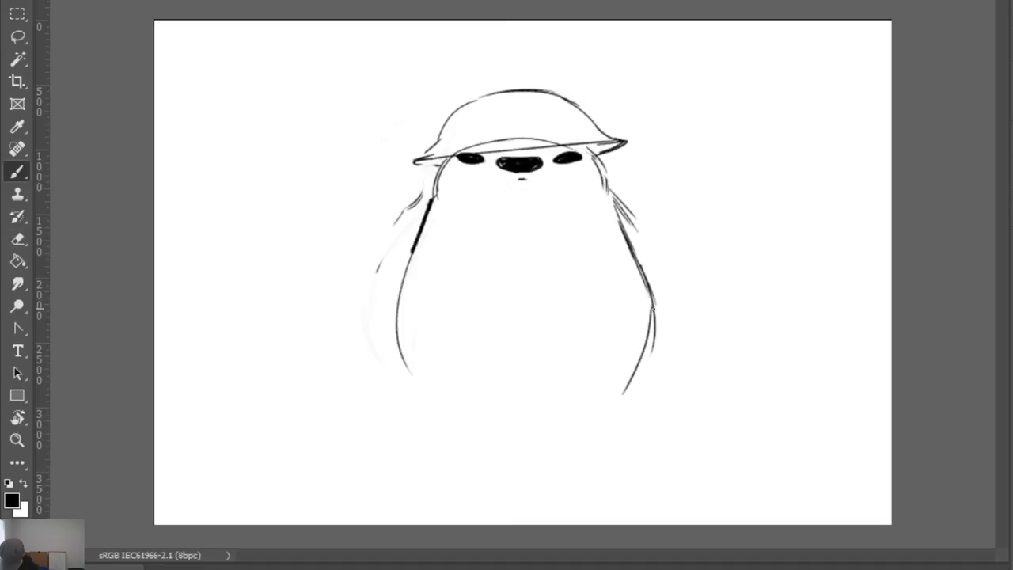
key(ctrl+z)
key(ctrl+z)
drag(647, 292, 630, 367)
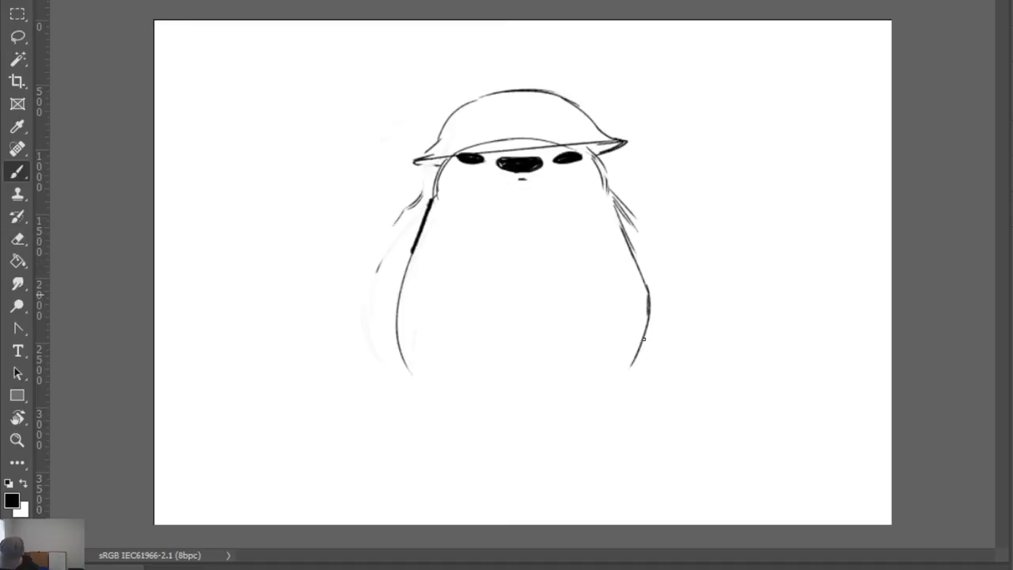
drag(650, 315, 626, 381)
Rework the lower left side of the body into a fuller curve, erasing the surplus strokes and faint marks
mouse_move(402, 284)
mouse_down()
mouse_move(398, 321)
mouse_move(403, 305)
mouse_move(440, 394)
mouse_up()
key(e)
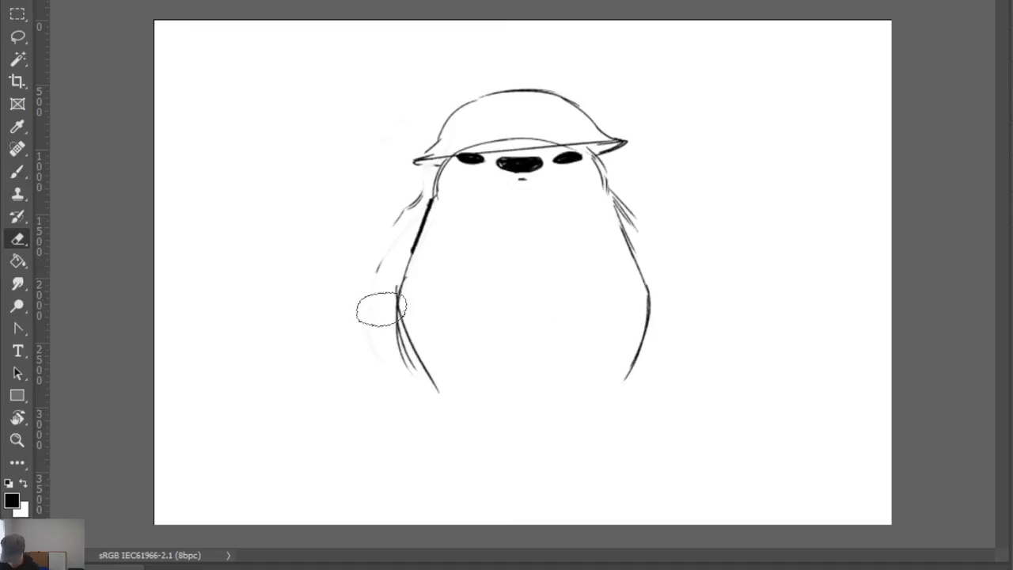
drag(382, 289, 407, 358)
mouse_move(393, 264)
mouse_down()
mouse_move(411, 328)
mouse_move(410, 276)
mouse_move(422, 377)
mouse_up()
key(b)
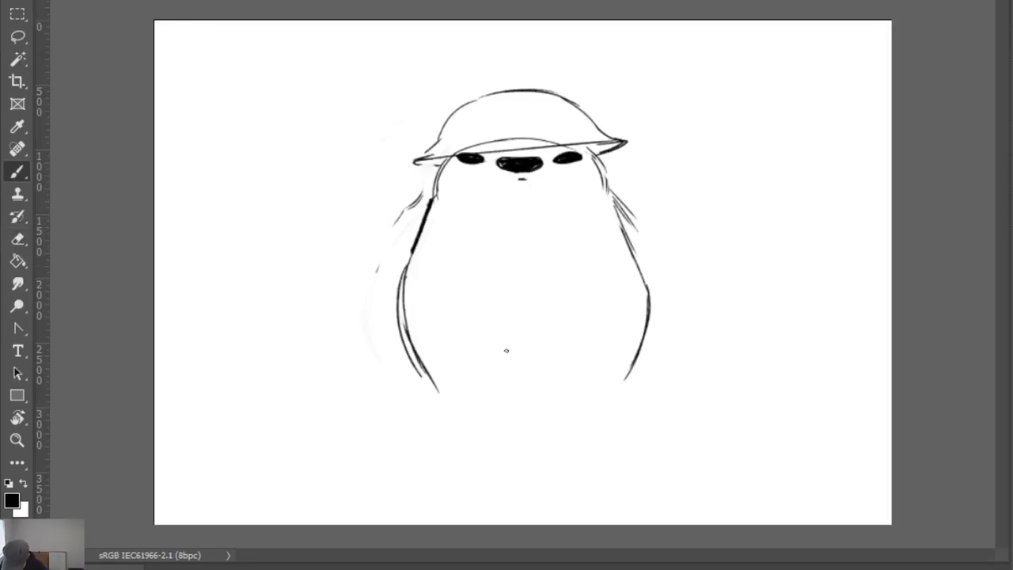
Reinforce the body's lower right side and sketch a flat ground line beneath the body
mouse_move(633, 267)
mouse_down()
mouse_move(644, 332)
mouse_move(625, 381)
mouse_up()
drag(646, 291, 617, 405)
drag(465, 404, 514, 409)
drag(454, 421, 566, 417)
mouse_move(508, 425)
mouse_down()
mouse_move(599, 419)
mouse_move(617, 404)
mouse_up()
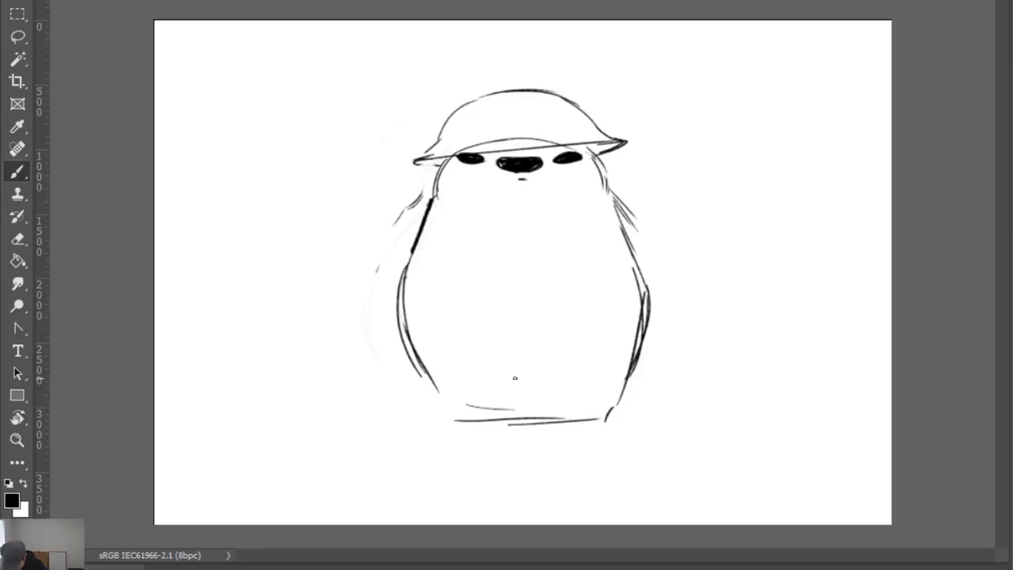
Sketch the crotch crease and the line between the legs, then outline the short right leg with its hem and shoe
drag(486, 357, 524, 372)
mouse_move(539, 377)
mouse_down()
mouse_move(580, 362)
mouse_move(533, 372)
mouse_move(532, 423)
mouse_move(618, 418)
mouse_up()
key(ctrl+z)
mouse_move(539, 419)
mouse_down()
mouse_move(599, 416)
mouse_move(527, 425)
mouse_move(599, 420)
mouse_up()
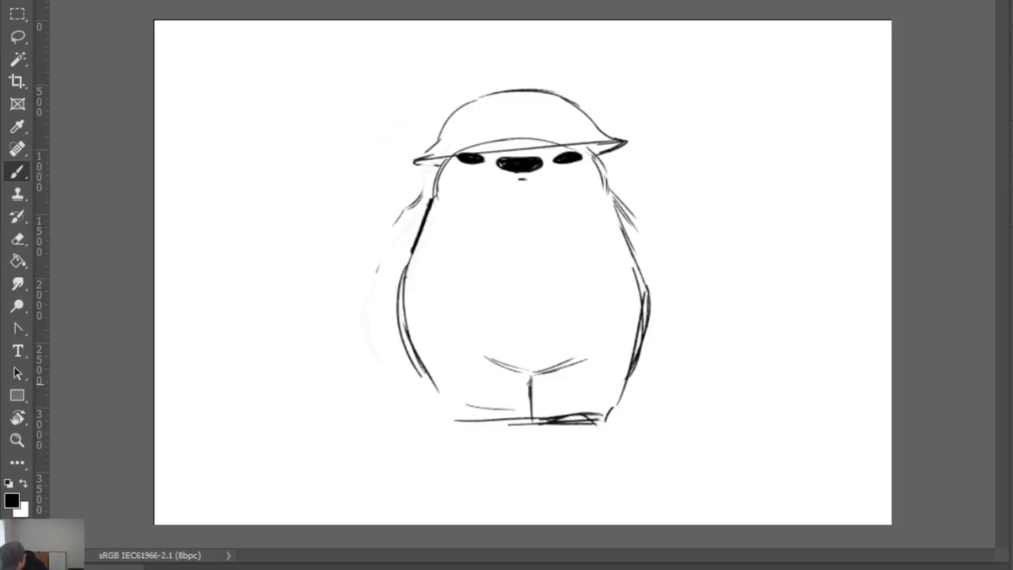
mouse_move(532, 391)
mouse_down()
mouse_move(624, 388)
mouse_move(616, 386)
mouse_move(606, 421)
mouse_up()
drag(623, 387, 607, 427)
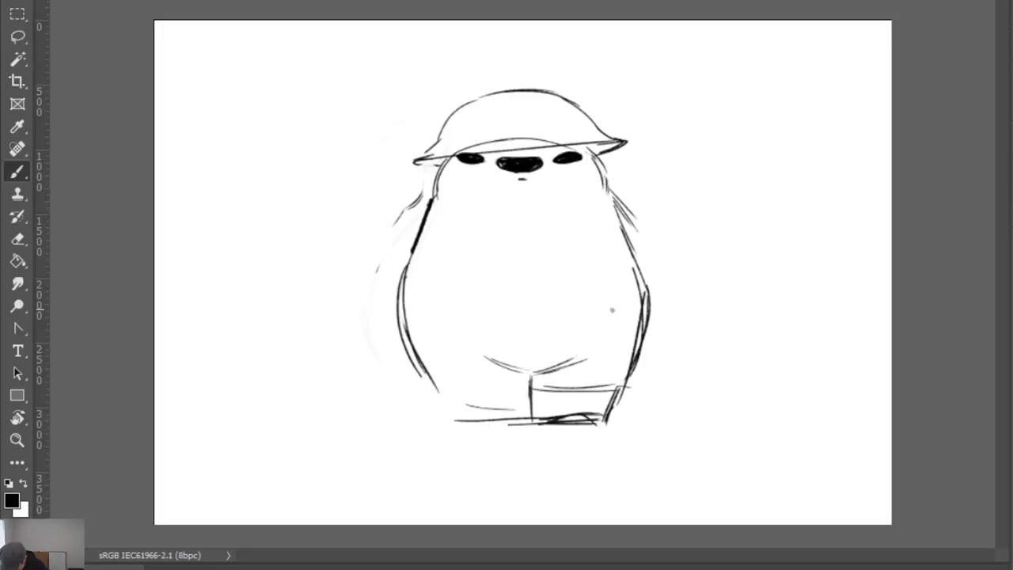
Outline the short left leg with a curved trouser hem and a rounded shoe on the ground line
drag(443, 385, 455, 415)
mouse_move(438, 390)
mouse_down()
mouse_move(479, 422)
mouse_move(467, 421)
mouse_move(524, 415)
mouse_up()
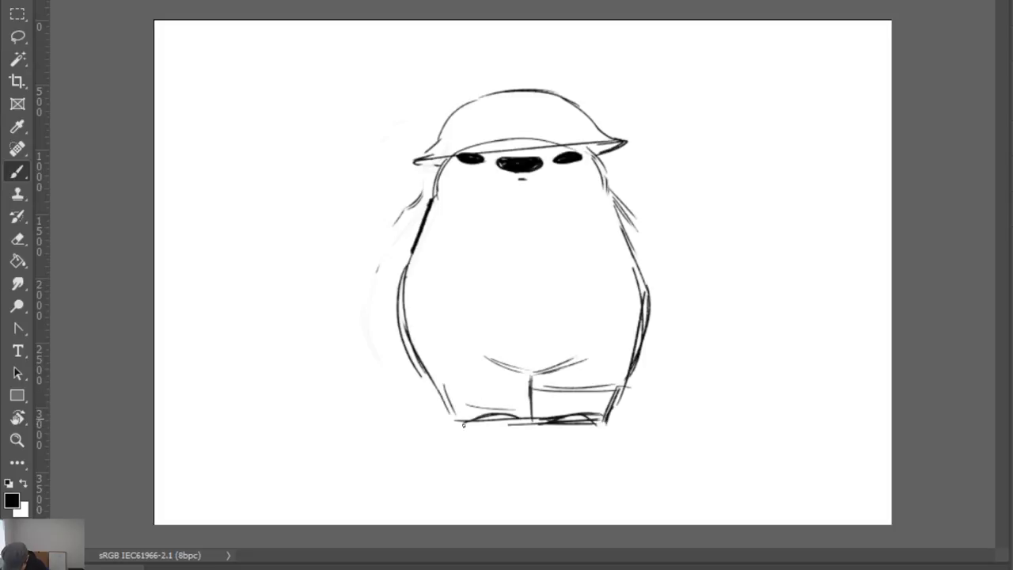
drag(458, 425, 473, 423)
drag(474, 423, 531, 421)
mouse_move(443, 386)
mouse_down()
mouse_move(453, 424)
mouse_move(487, 389)
mouse_move(532, 388)
mouse_move(516, 396)
mouse_up()
drag(423, 356, 440, 389)
Draw the short line joining the body's right side to the trouser hem, undoing and redoing the stroke
drag(632, 364, 625, 390)
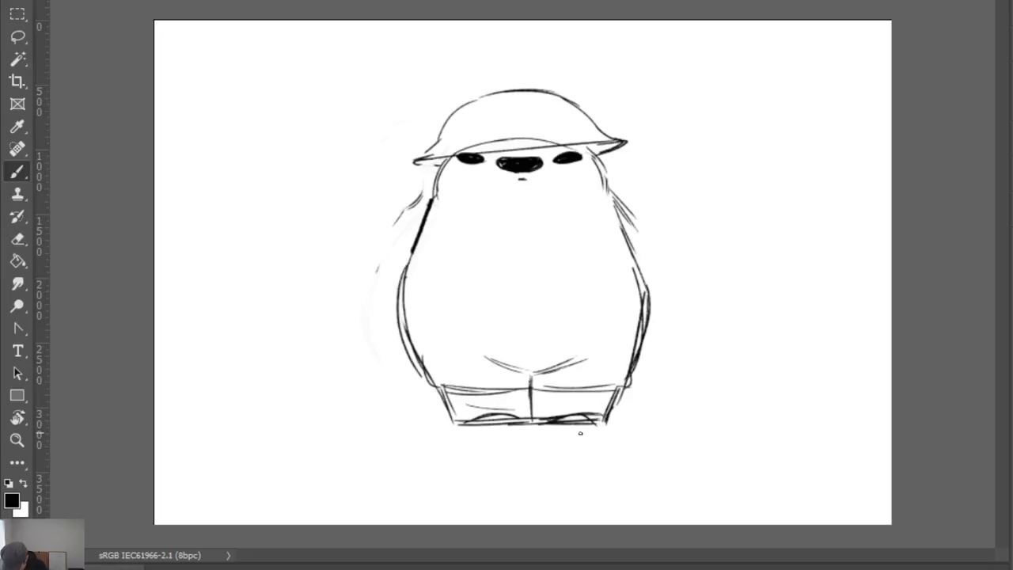
key(ctrl+z)
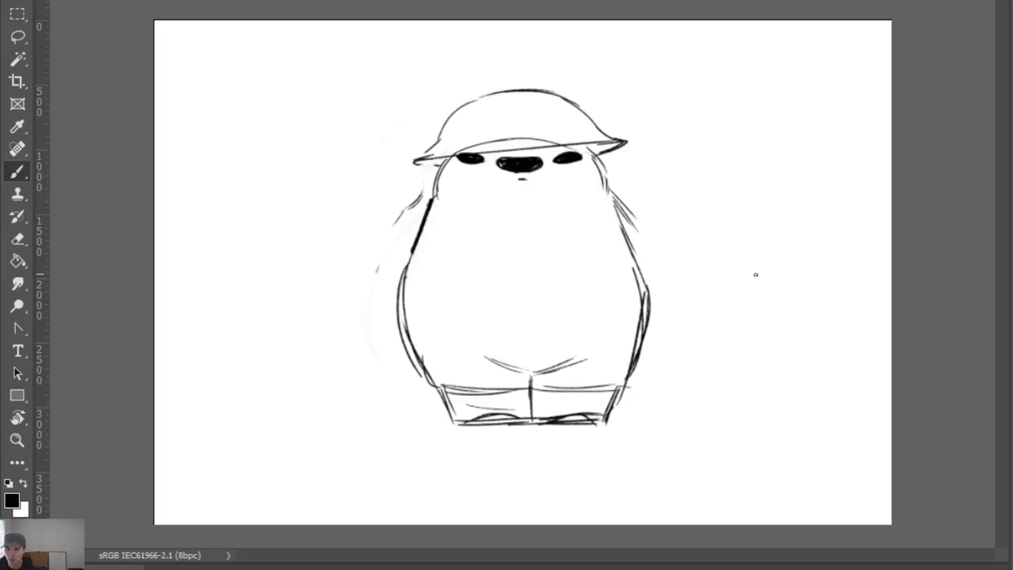
key(e)
key(b)
key(e)
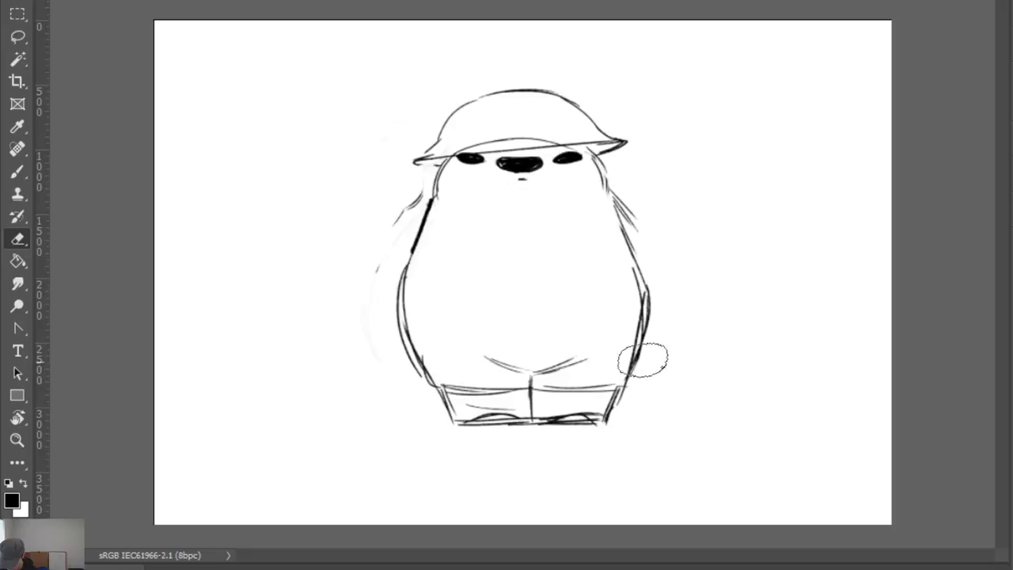
key(b)
drag(632, 361, 625, 387)
Undo a trial belt curve and sketch buttoned flap pouches at waist height, two on the left and a wider one on the right
mouse_move(440, 320)
mouse_down()
mouse_move(499, 336)
mouse_move(563, 335)
mouse_up()
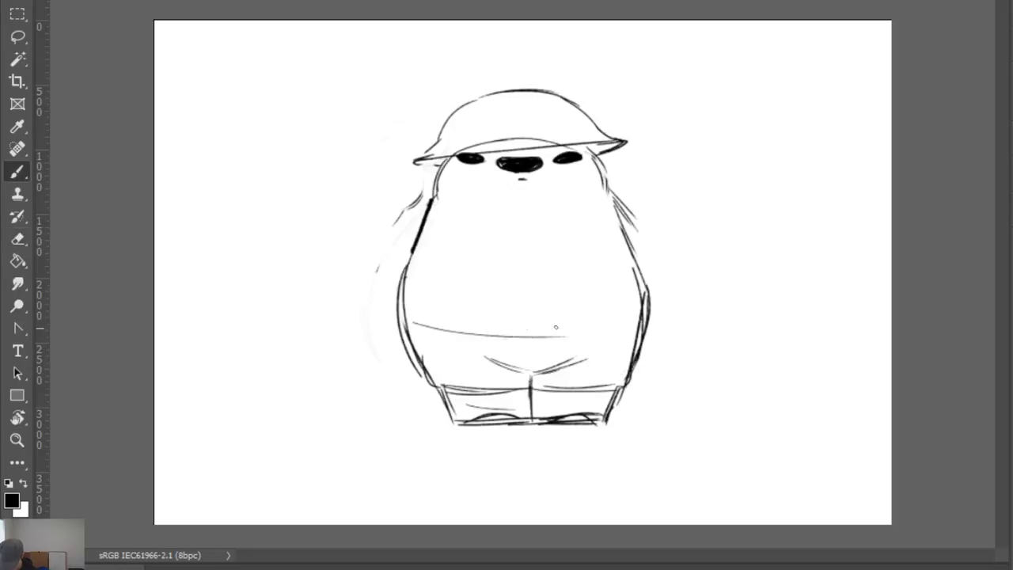
key(ctrl+z)
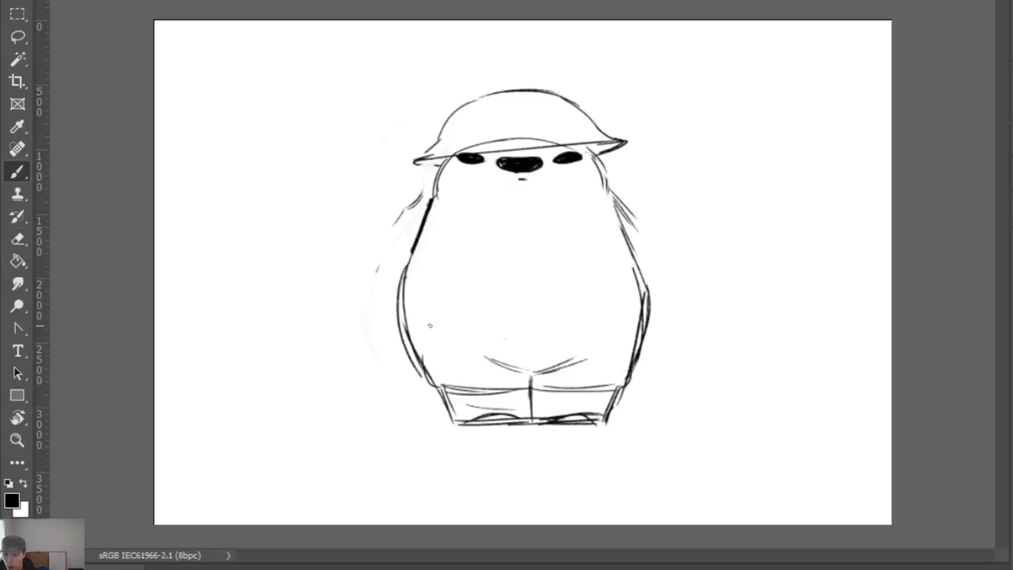
mouse_move(430, 325)
mouse_down()
mouse_move(432, 350)
mouse_move(456, 349)
mouse_up()
drag(430, 308, 456, 313)
mouse_move(431, 309)
mouse_down()
mouse_move(428, 340)
mouse_move(455, 346)
mouse_up()
drag(457, 313, 457, 349)
mouse_move(430, 318)
mouse_down()
mouse_move(488, 315)
mouse_move(487, 349)
mouse_move(452, 348)
mouse_move(479, 347)
mouse_move(488, 320)
mouse_move(489, 348)
mouse_up()
click(438, 318)
click(472, 319)
drag(491, 347, 519, 346)
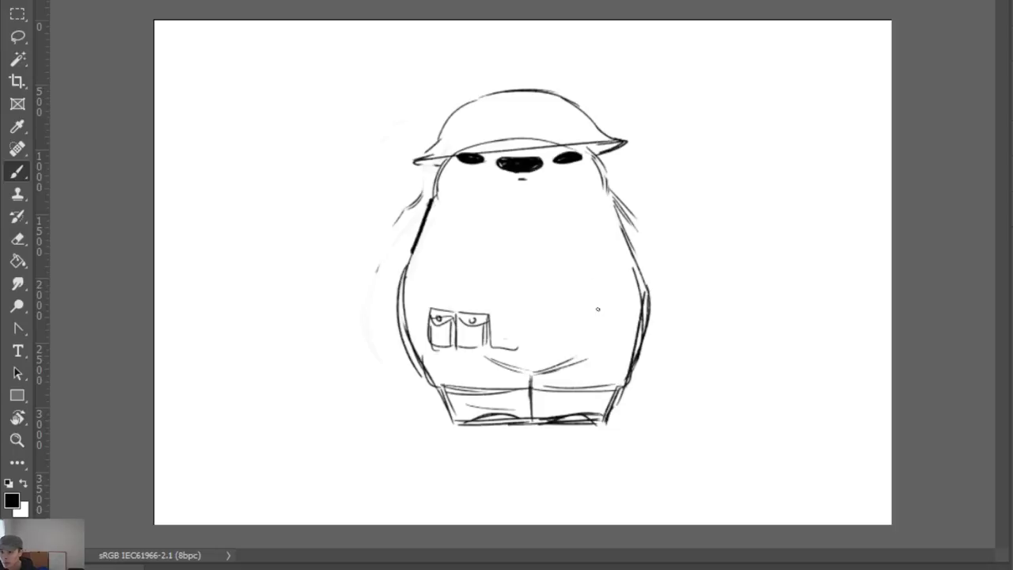
mouse_move(586, 319)
mouse_down()
mouse_move(614, 346)
mouse_move(627, 321)
mouse_move(592, 340)
mouse_up()
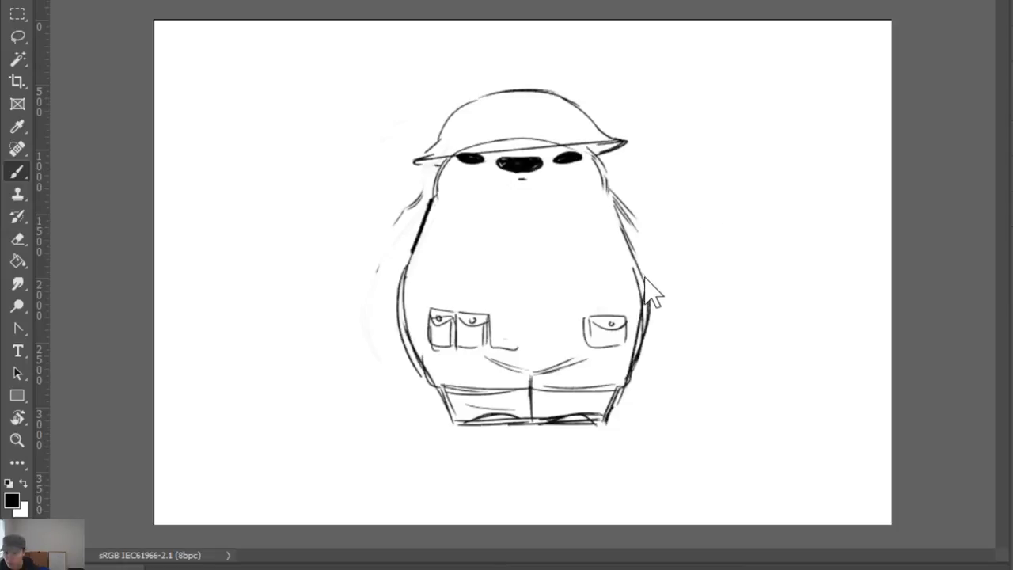
Draw a neckline under the face with a small tie knot and a pointed shirt collar flap on each side
mouse_move(451, 199)
mouse_down()
mouse_move(521, 210)
mouse_move(591, 192)
mouse_up()
mouse_move(529, 200)
mouse_down()
mouse_move(606, 184)
mouse_move(497, 238)
mouse_move(548, 226)
mouse_up()
key(ctrl+z)
key(ctrl+z)
drag(555, 229, 603, 201)
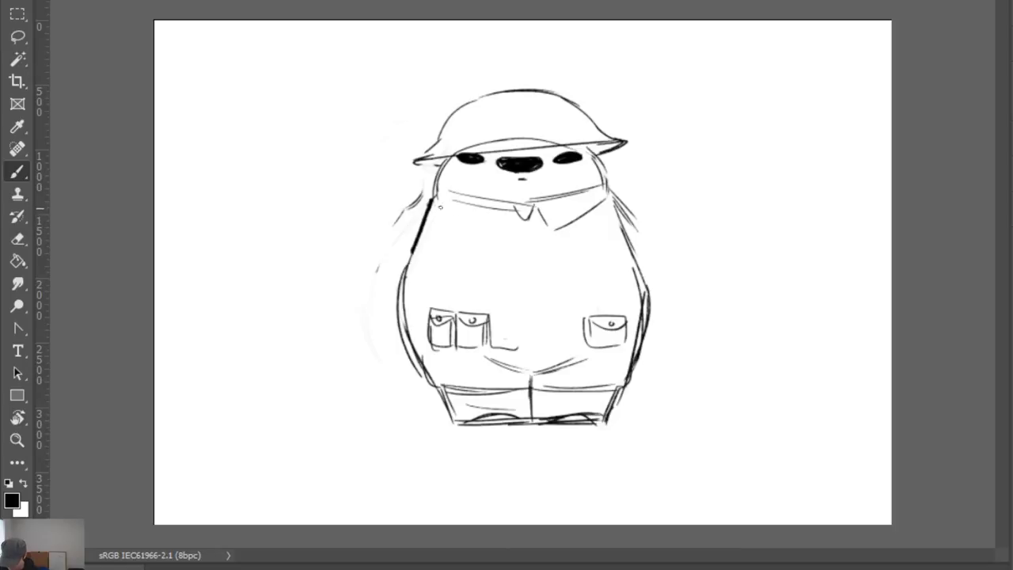
mouse_move(439, 205)
mouse_down()
mouse_move(505, 231)
mouse_move(495, 230)
mouse_up()
Draw a short necktie below the collar, rework its tip and edge, and add a vertical centre line down the chest
mouse_move(514, 207)
mouse_down()
mouse_move(508, 231)
mouse_move(529, 277)
mouse_move(516, 252)
mouse_move(532, 261)
mouse_up()
key(ctrl+z)
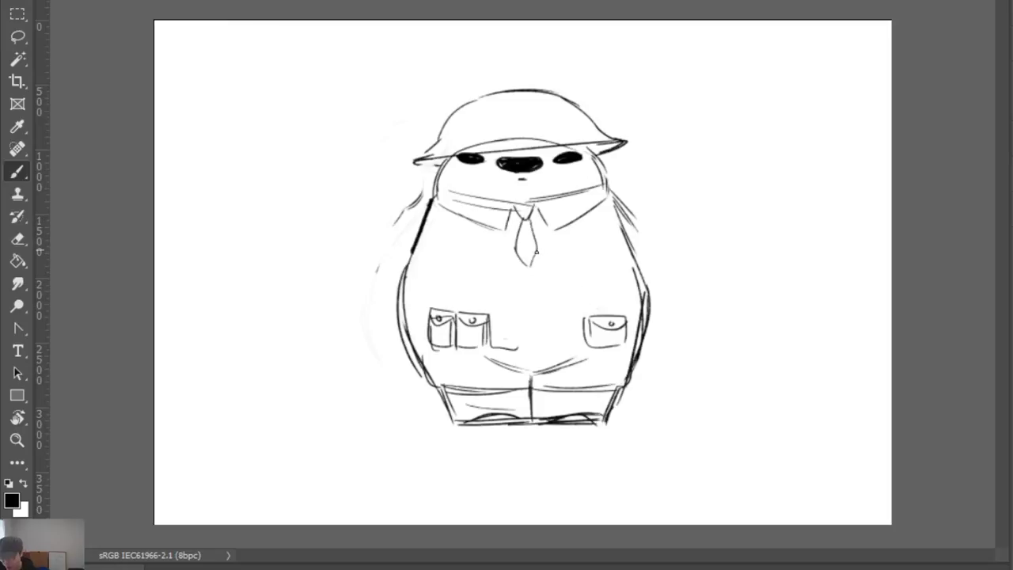
key(e)
mouse_move(529, 265)
mouse_down()
mouse_move(536, 235)
mouse_move(529, 272)
mouse_up()
key(b)
key(e)
key(b)
mouse_move(529, 281)
mouse_down()
mouse_move(528, 231)
mouse_move(517, 247)
mouse_move(527, 264)
mouse_up()
key(e)
key(b)
drag(529, 228, 523, 267)
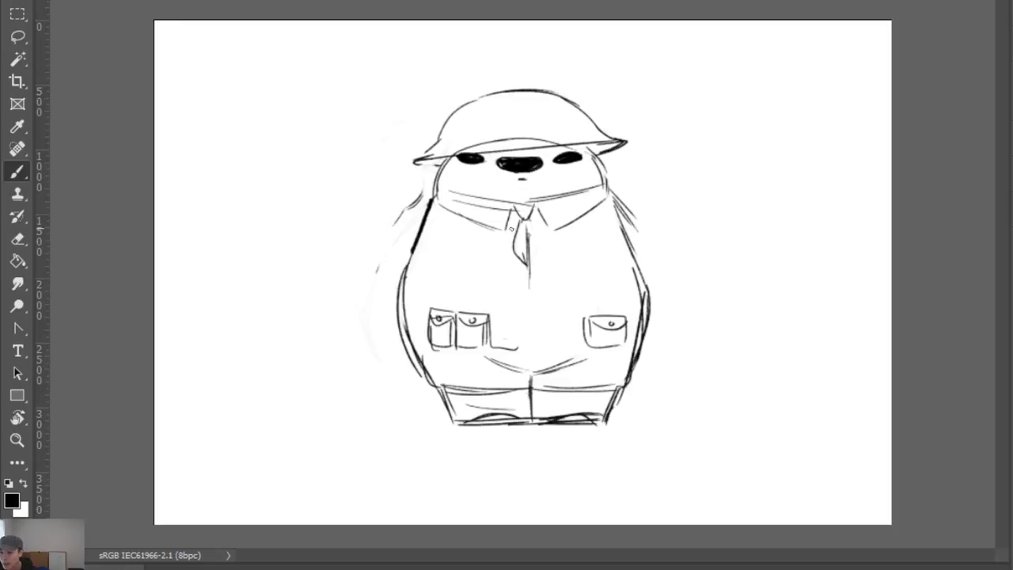
Sketch three upright buttoned flap pouches above the waist, two left of the centre line and one right of it
mouse_move(490, 286)
mouse_down()
mouse_move(494, 315)
mouse_move(508, 281)
mouse_move(517, 326)
mouse_move(498, 326)
mouse_move(505, 288)
mouse_up()
drag(494, 325, 513, 324)
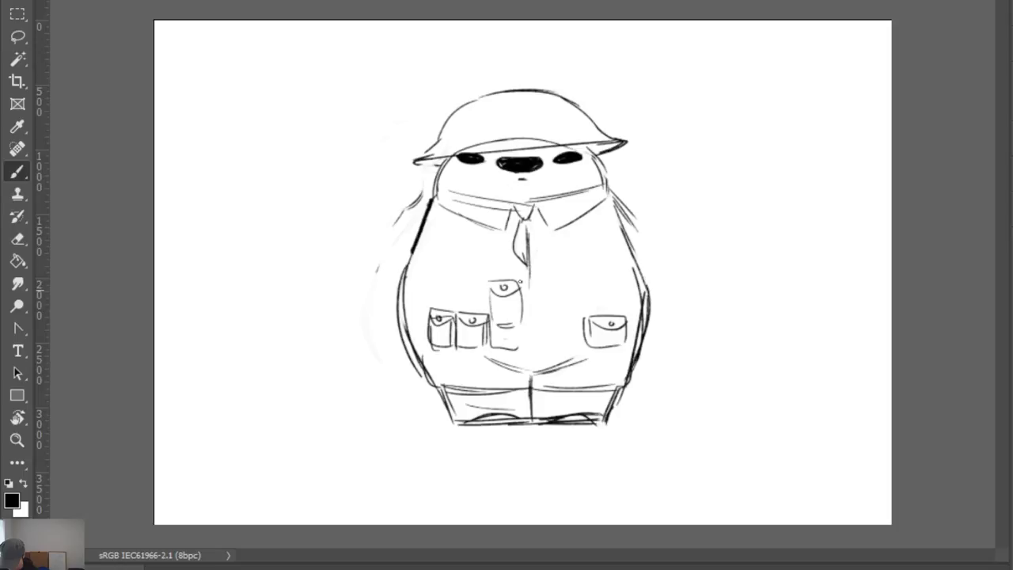
drag(519, 278, 522, 316)
drag(524, 282, 524, 317)
mouse_move(541, 279)
mouse_down()
mouse_move(540, 326)
mouse_move(571, 324)
mouse_move(573, 288)
mouse_up()
mouse_move(555, 283)
mouse_down()
mouse_move(545, 322)
mouse_move(567, 323)
mouse_up()
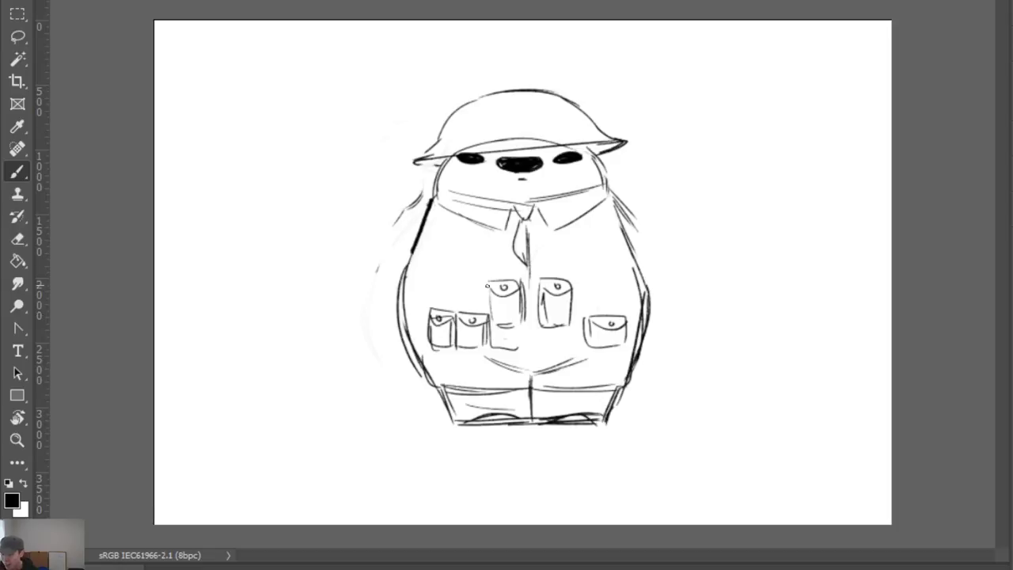
mouse_move(484, 281)
mouse_down()
mouse_move(453, 301)
mouse_move(485, 286)
mouse_move(459, 313)
mouse_up()
Draw the upper and lower edges of a belt band between the left and right waist pouches
mouse_move(493, 300)
mouse_down()
mouse_move(493, 319)
mouse_move(575, 346)
mouse_up()
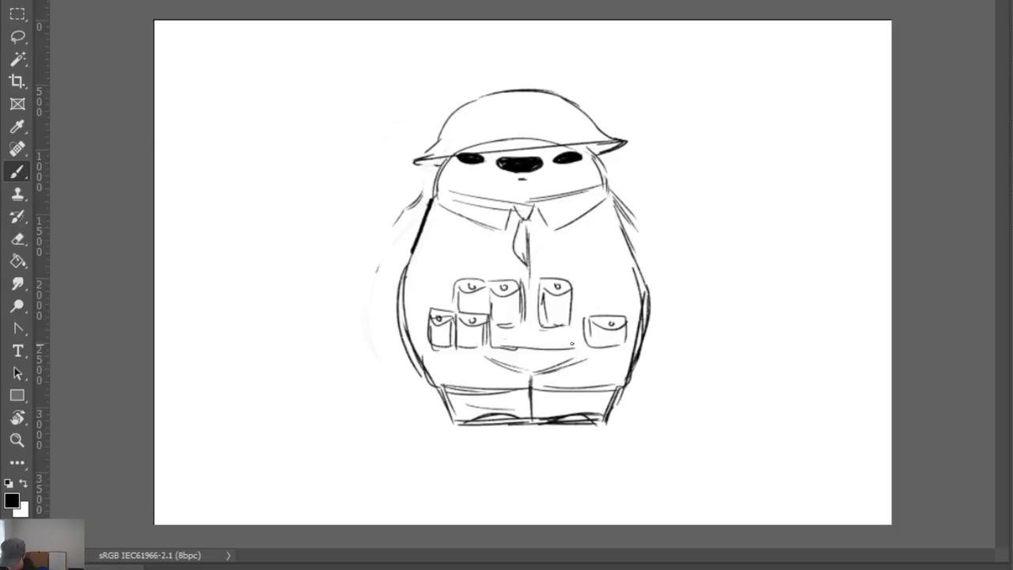
drag(502, 347, 584, 345)
drag(514, 329, 576, 327)
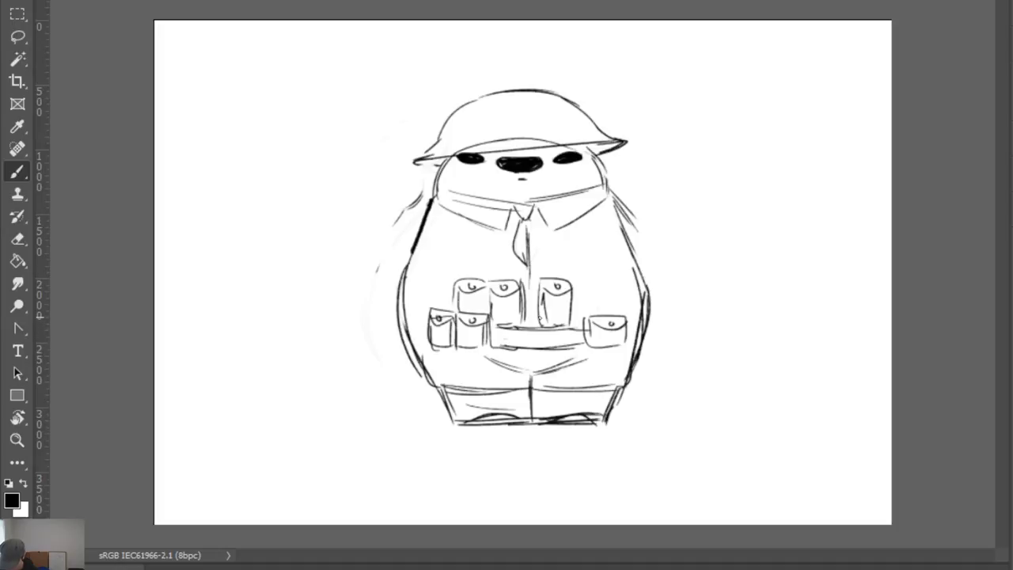
Darken the outlines of the two central pouches and add a small pouch at the right hip overlapping the body edge
key(e)
key(b)
mouse_move(541, 298)
mouse_down()
mouse_move(562, 333)
mouse_move(575, 328)
mouse_move(544, 319)
mouse_up()
mouse_move(525, 306)
mouse_down()
mouse_move(523, 327)
mouse_move(490, 331)
mouse_up()
drag(491, 330, 513, 325)
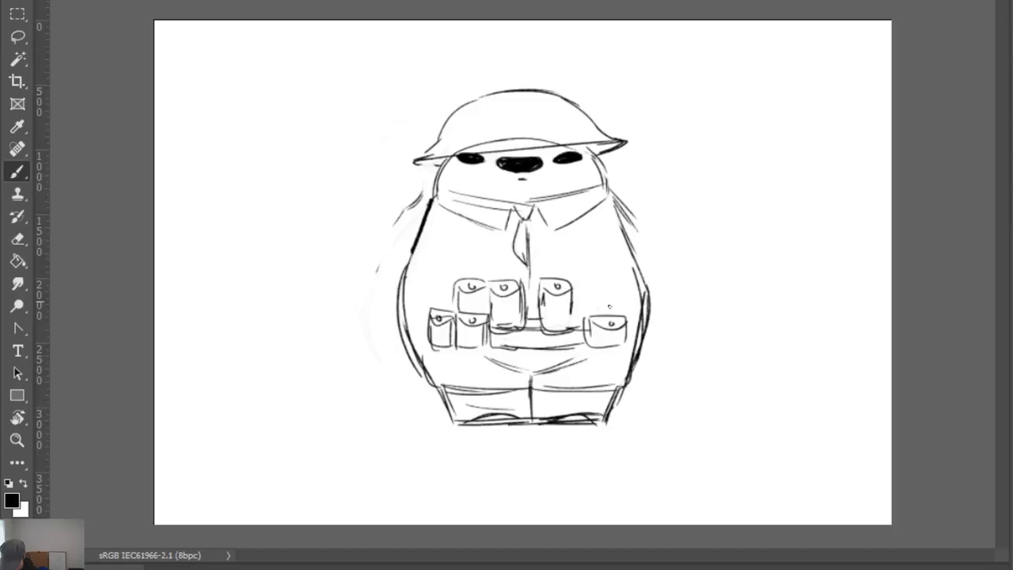
mouse_move(573, 285)
mouse_down()
mouse_move(574, 331)
mouse_move(654, 336)
mouse_move(633, 347)
mouse_move(650, 325)
mouse_up()
Draw the right arm's outer line sloping down from the shoulder, redoing it once, and erase the stray marks beside the left shoulder
drag(635, 207, 680, 315)
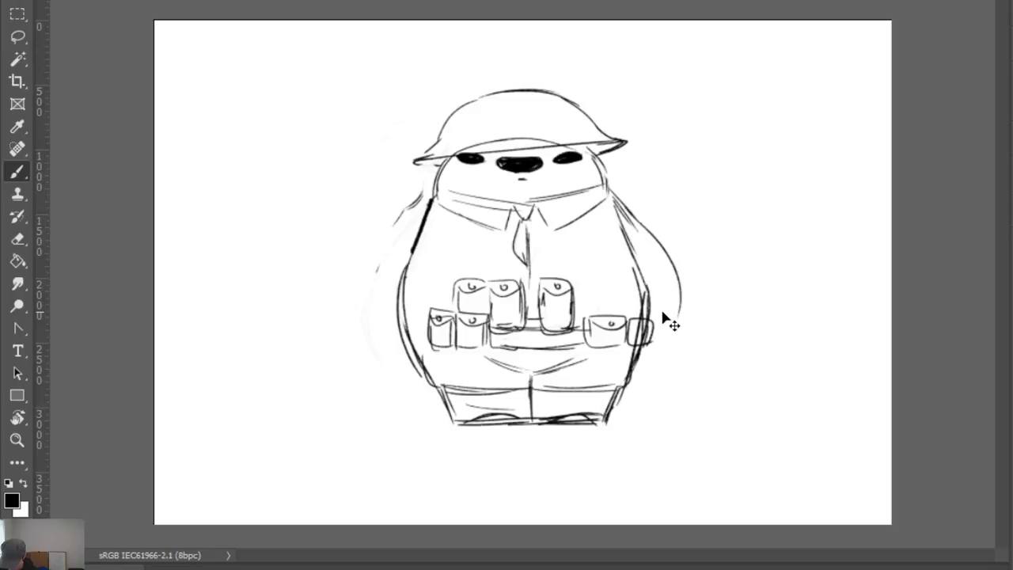
key(ctrl+z)
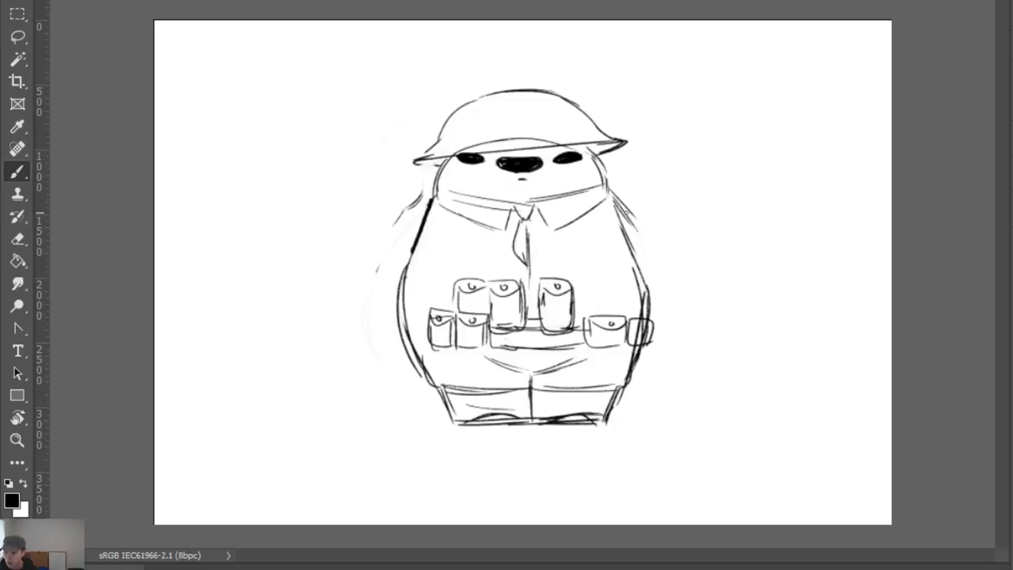
drag(623, 210, 672, 292)
key(e)
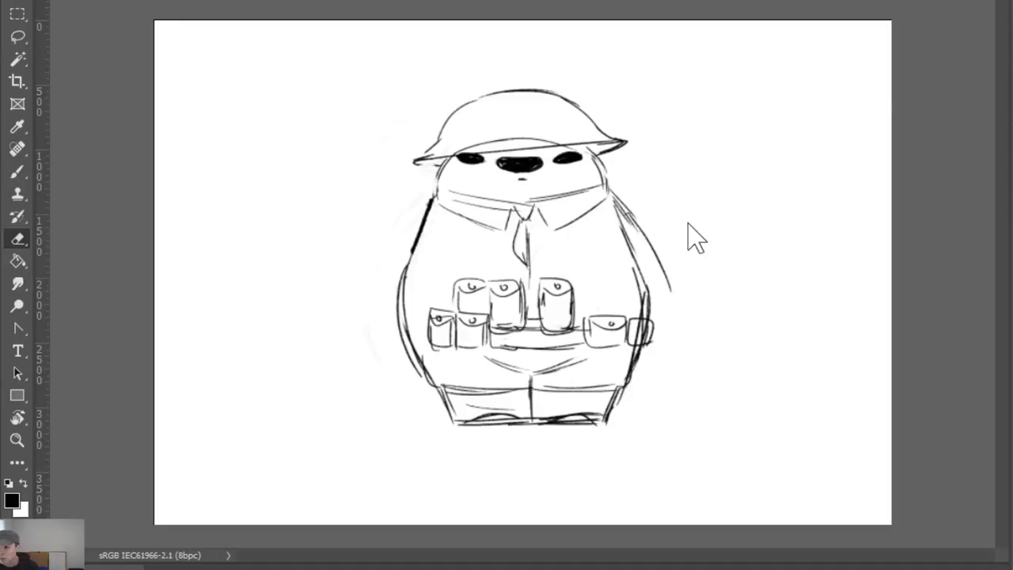
Draw a rounded oval hand raised to the left end of the helmet brim and erase the brim tip overlapping it
key(b)
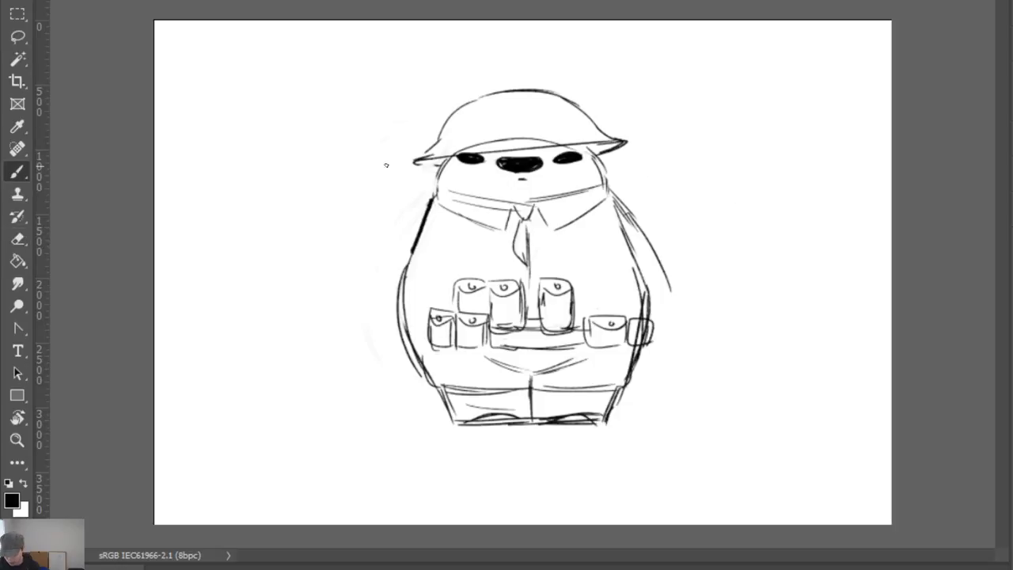
mouse_move(386, 164)
mouse_down()
mouse_move(440, 170)
mouse_move(428, 202)
mouse_up()
key(ctrl+z)
drag(414, 140, 431, 168)
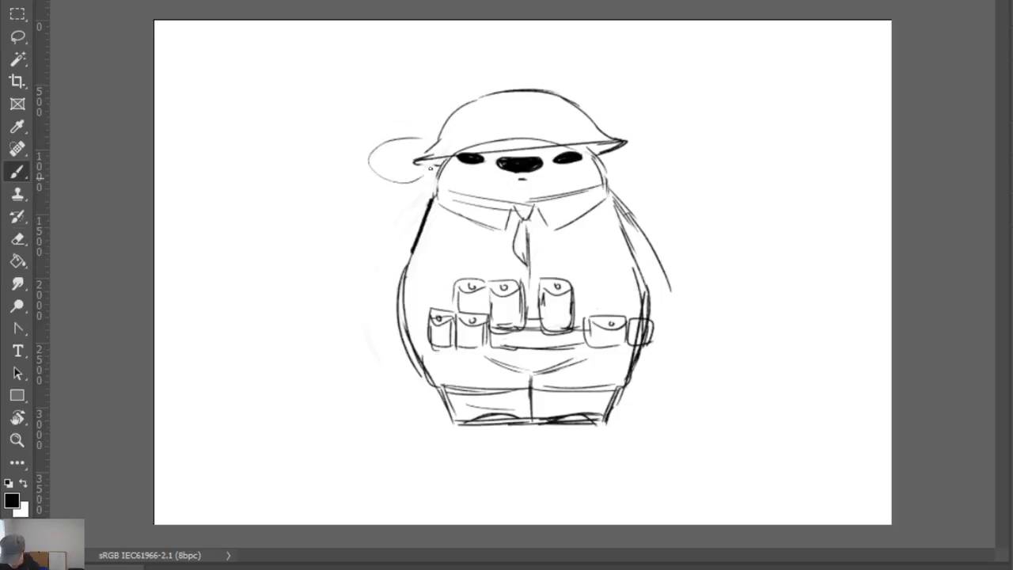
mouse_move(364, 162)
mouse_down()
mouse_move(377, 179)
mouse_move(436, 168)
mouse_move(418, 181)
mouse_move(400, 153)
mouse_move(425, 150)
mouse_move(420, 131)
mouse_move(400, 183)
mouse_up()
key(e)
key(b)
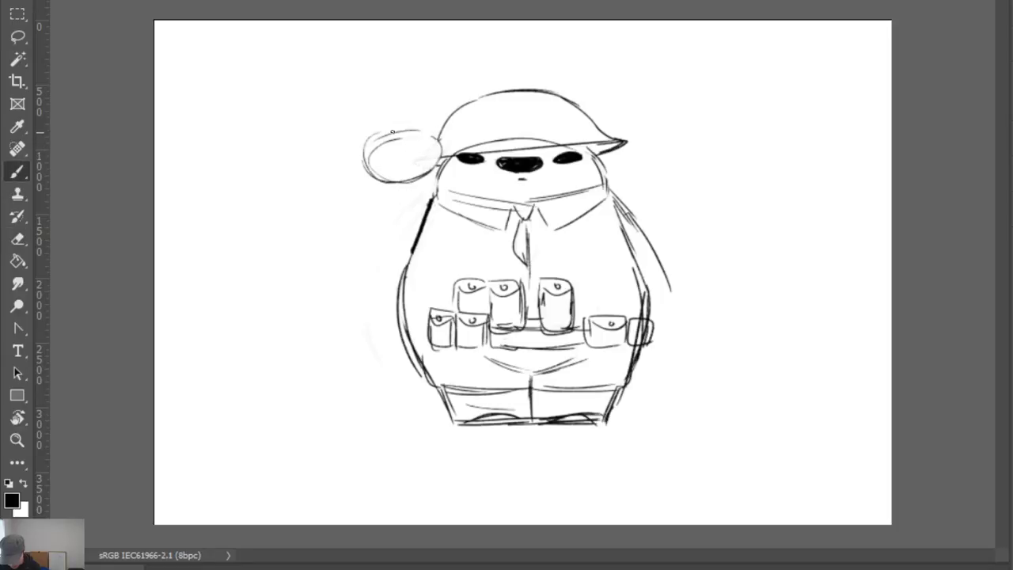
Draw the raised left arm's bulging outer curve, the sleeve cuff below the hand and a small thumb
mouse_move(372, 134)
mouse_down()
mouse_move(356, 163)
mouse_move(382, 247)
mouse_up()
key(ctrl+z)
mouse_move(363, 140)
mouse_down()
mouse_move(348, 229)
mouse_move(409, 254)
mouse_up()
mouse_move(396, 190)
mouse_down()
mouse_move(421, 180)
mouse_move(413, 195)
mouse_move(397, 191)
mouse_up()
drag(357, 158, 414, 211)
drag(429, 174, 406, 200)
drag(419, 190, 399, 201)
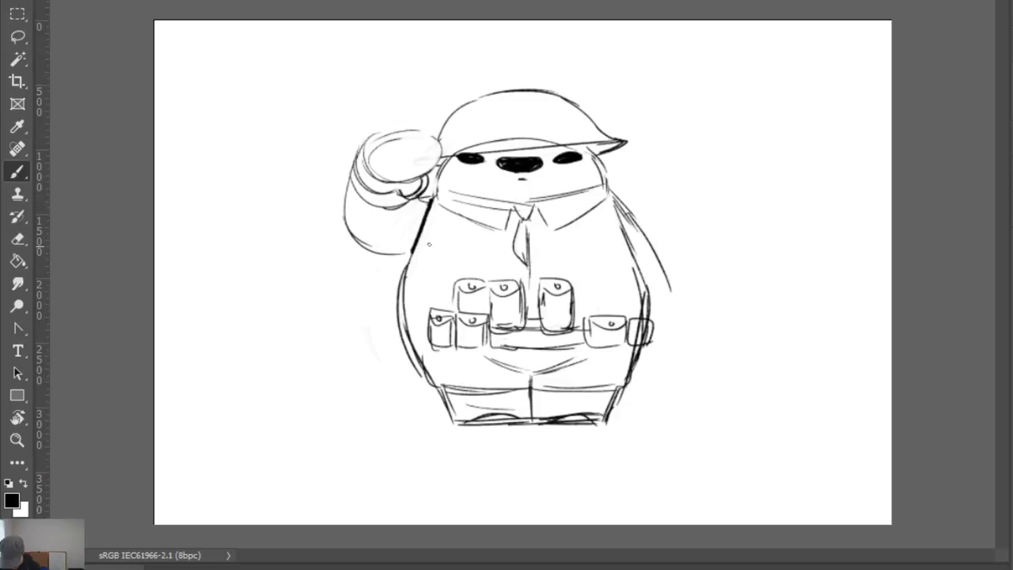
Erase the thick left torso edge below the shoulder, redraw it lightly and darken the raised arm's elbow curve
key(e)
drag(431, 206, 402, 273)
key(b)
drag(426, 223, 393, 302)
mouse_move(346, 218)
mouse_down()
mouse_move(394, 264)
mouse_move(418, 259)
mouse_up()
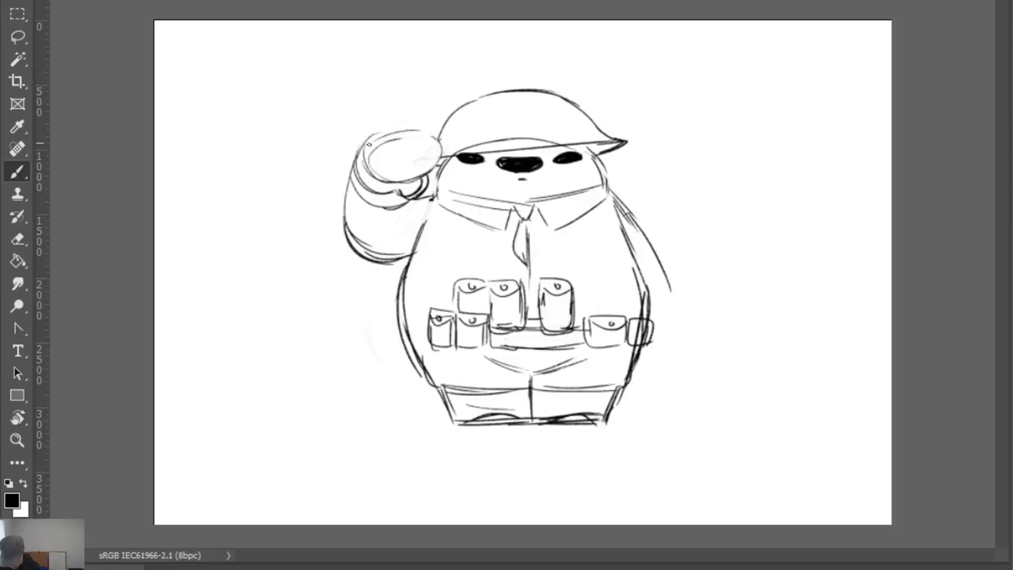
Darken the saluting hand's outline against the helmet and the upper edge of the sleeve behind it
mouse_move(366, 144)
mouse_down()
mouse_move(345, 232)
mouse_move(386, 127)
mouse_move(437, 127)
mouse_move(429, 170)
mouse_up()
drag(432, 126, 435, 167)
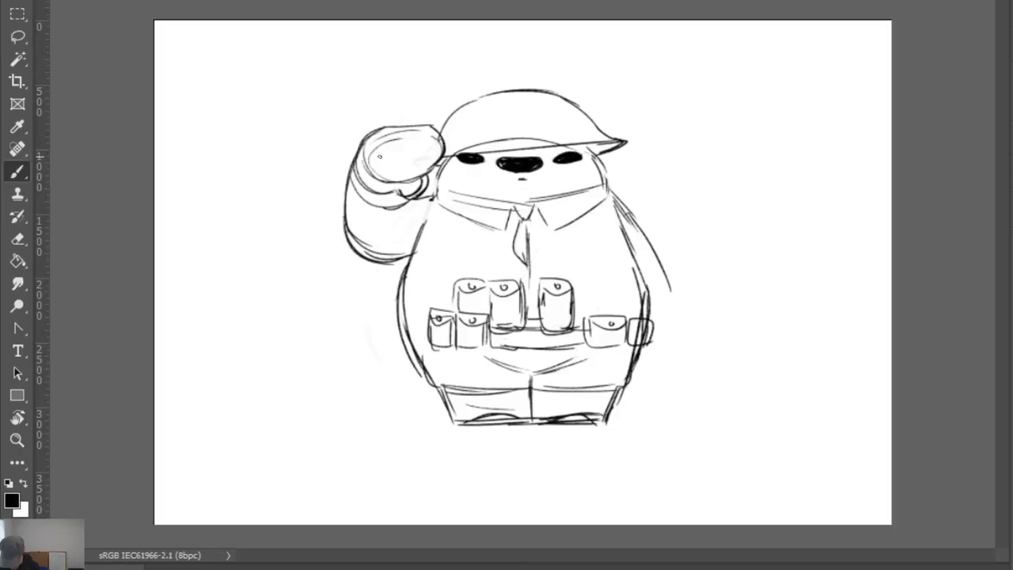
mouse_move(370, 152)
mouse_down()
mouse_move(426, 181)
mouse_move(441, 157)
mouse_up()
mouse_move(414, 124)
mouse_down()
mouse_move(451, 131)
mouse_move(396, 111)
mouse_move(434, 124)
mouse_move(350, 175)
mouse_up()
key(e)
key(b)
key(e)
key(b)
key(e)
key(b)
key(ctrl+z)
Thicken the raised arm's outer edge and redraw the line where its underside meets the torso
mouse_move(366, 137)
mouse_down()
mouse_move(346, 179)
mouse_move(344, 237)
mouse_up()
drag(398, 254, 415, 252)
key(e)
key(b)
mouse_move(428, 215)
mouse_down()
mouse_move(410, 254)
mouse_move(384, 264)
mouse_up()
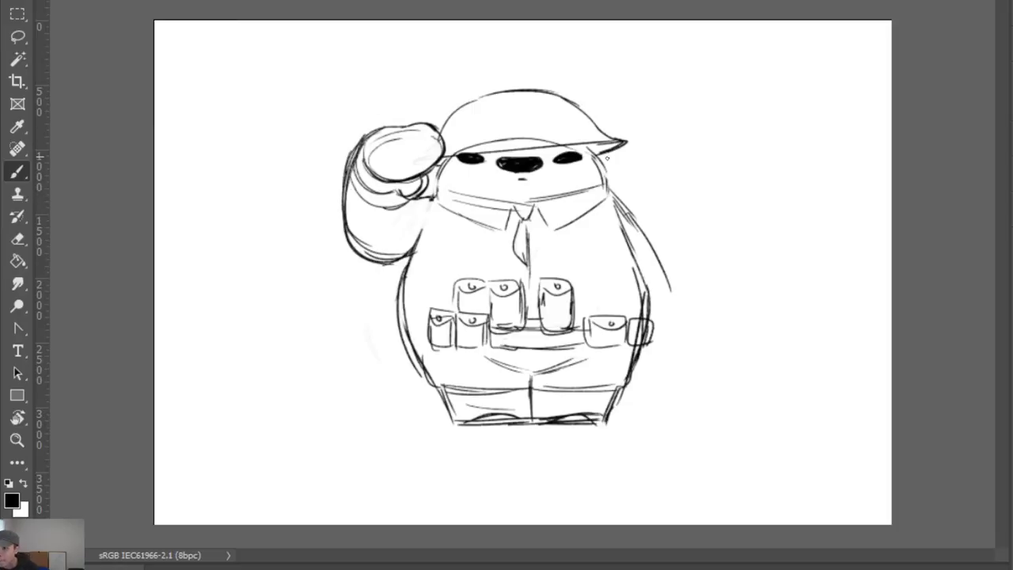
Strengthen both cheek lines and redraw the collar flaps with darker edges around the tie
key(e)
key(b)
drag(440, 189, 432, 196)
mouse_move(432, 196)
mouse_down()
mouse_move(462, 213)
mouse_move(485, 200)
mouse_up()
drag(444, 166, 443, 191)
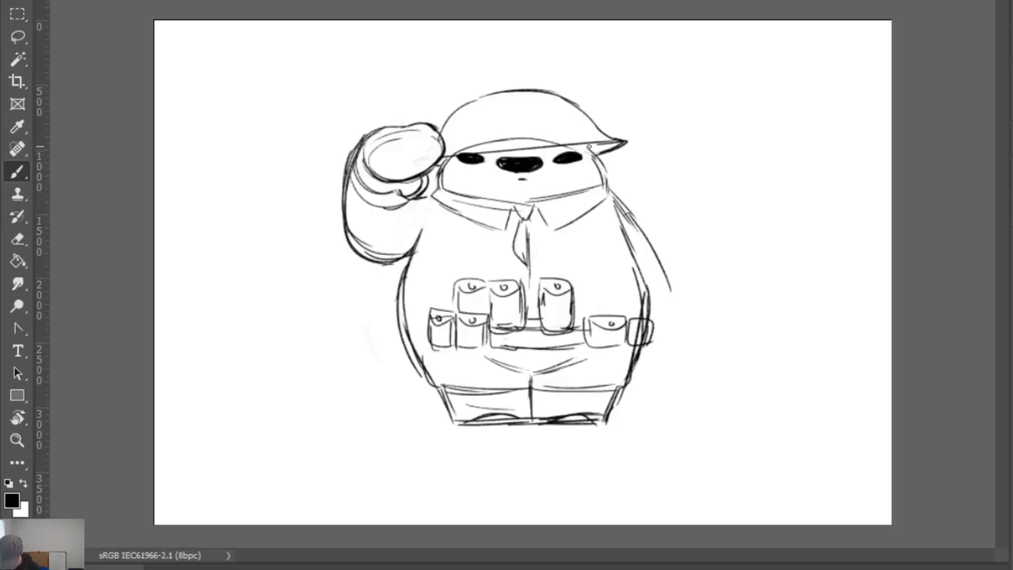
drag(589, 147, 606, 181)
drag(546, 210, 610, 190)
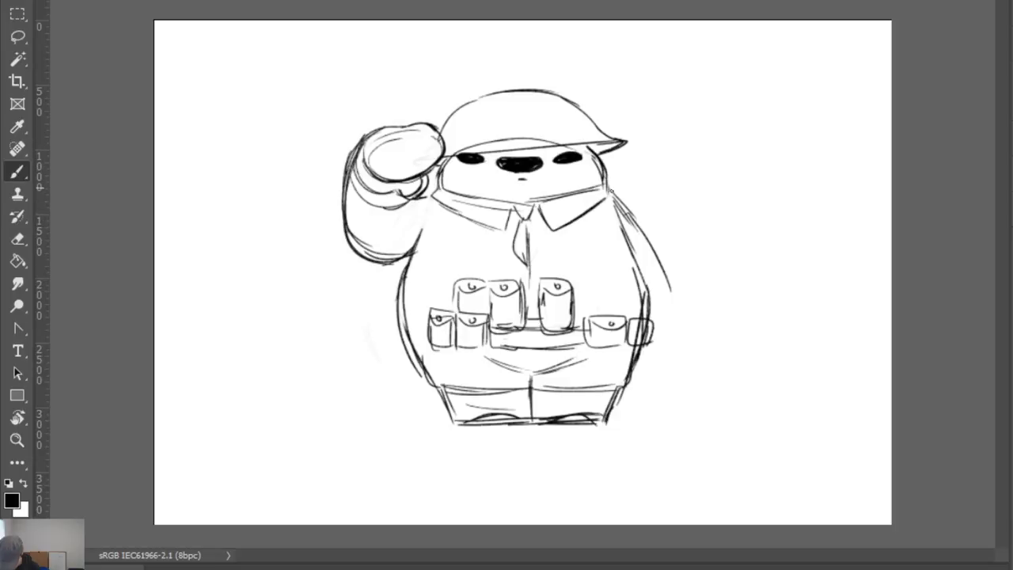
mouse_move(515, 205)
mouse_down()
mouse_move(499, 237)
mouse_move(534, 209)
mouse_move(529, 215)
mouse_move(602, 184)
mouse_up()
key(ctrl+z)
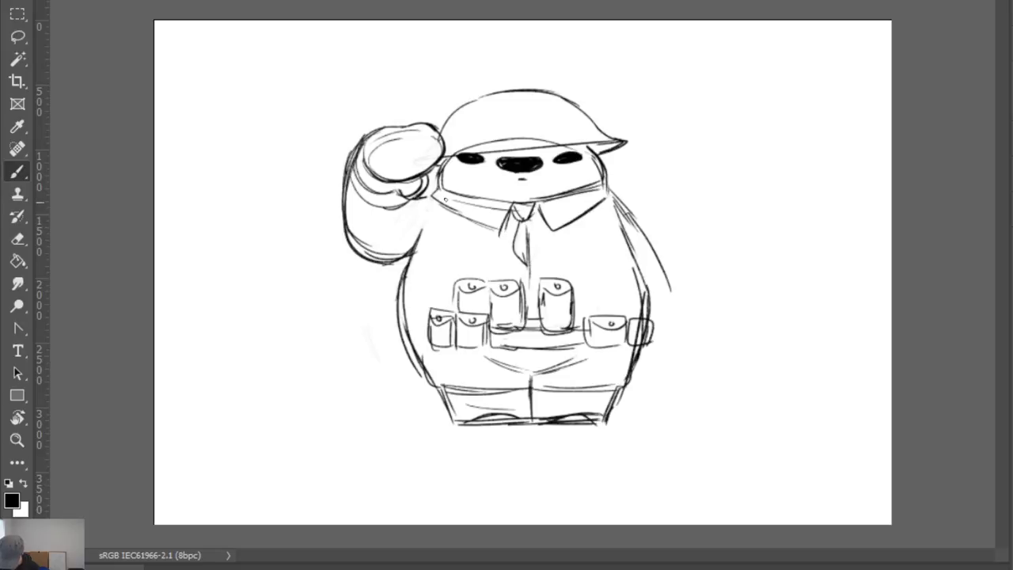
drag(442, 198, 499, 235)
Erase the torso line crossing the raised arm's armpit and extend the arm's lower edge onto the chest
key(e)
mouse_move(427, 227)
mouse_down()
mouse_move(384, 252)
mouse_move(421, 246)
mouse_up()
key(b)
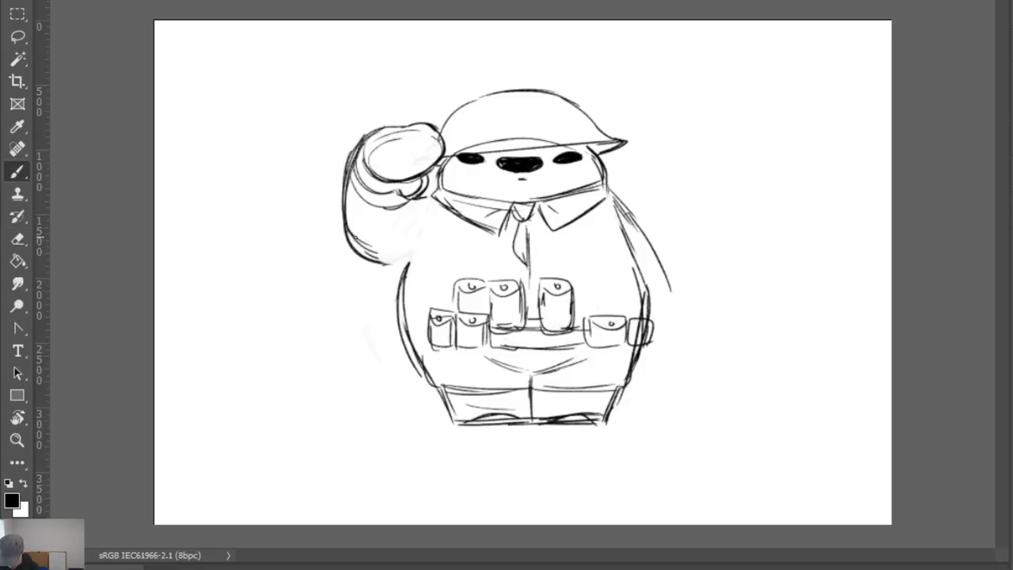
drag(354, 246, 424, 254)
mouse_move(376, 270)
mouse_down()
mouse_move(422, 257)
mouse_move(435, 238)
mouse_up()
key(e)
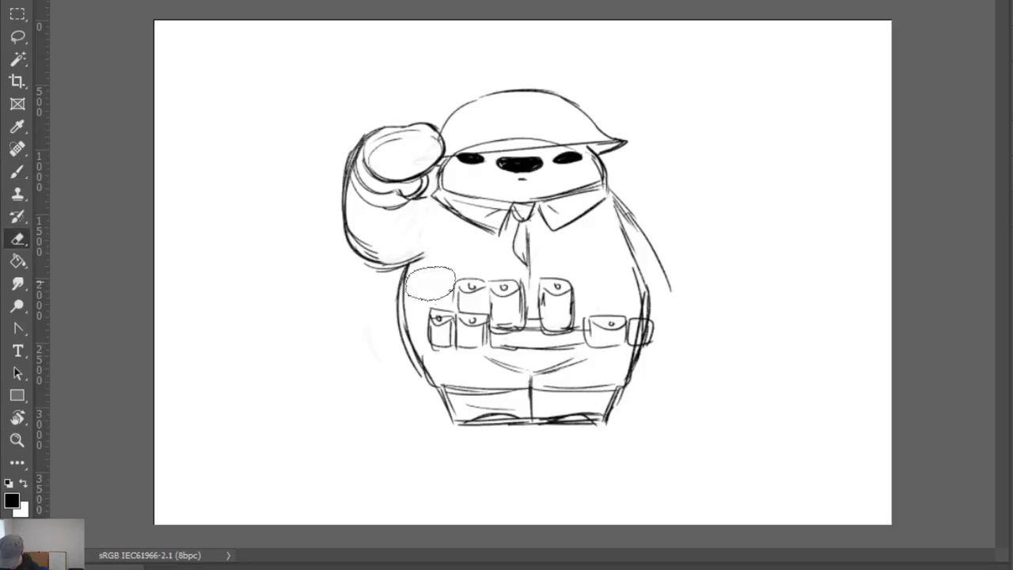
key(b)
Add short creases above the left and right belt pouches and thin suspender lines from the collar to the belt
drag(610, 291, 607, 318)
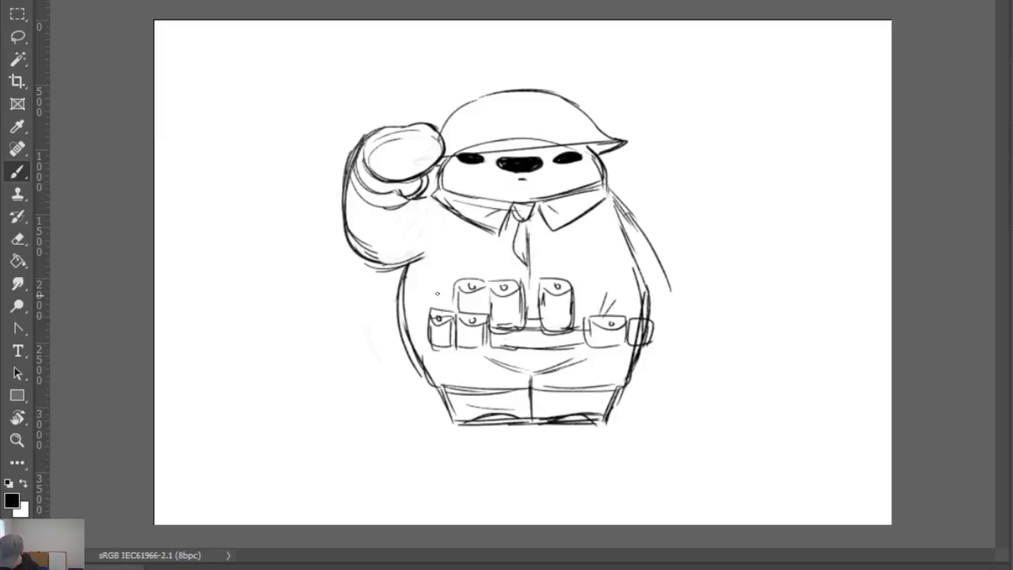
drag(440, 288, 433, 311)
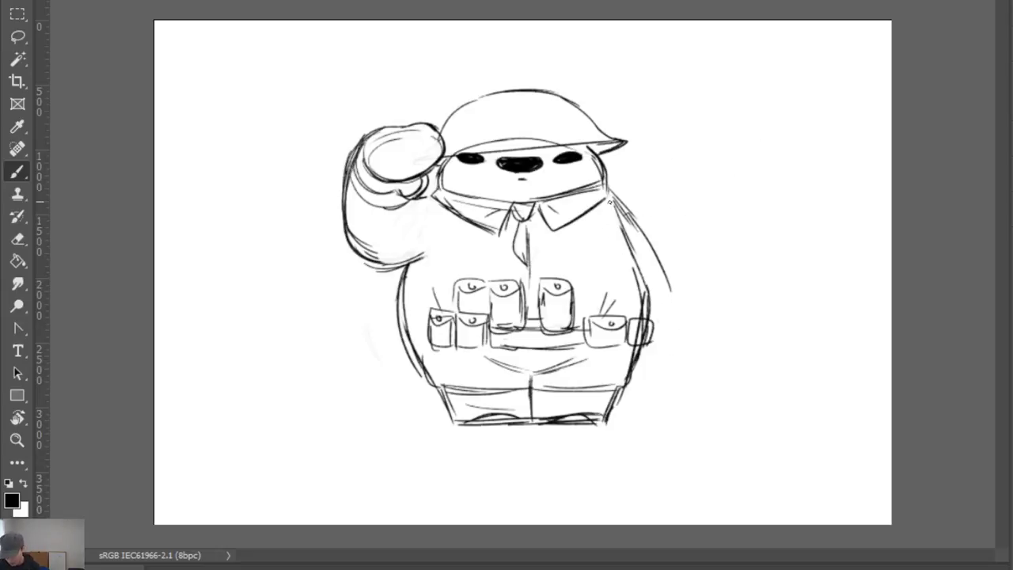
drag(610, 202, 623, 283)
mouse_move(434, 201)
mouse_down()
mouse_move(434, 244)
mouse_move(451, 214)
mouse_move(428, 312)
mouse_move(410, 315)
mouse_move(426, 346)
mouse_up()
Add a small buttoned flap pouch at the left hip beside the existing row of belt pouches
drag(412, 307, 419, 317)
mouse_move(414, 306)
mouse_down()
mouse_move(433, 307)
mouse_move(411, 341)
mouse_up()
key(ctrl+z)
drag(410, 304, 433, 310)
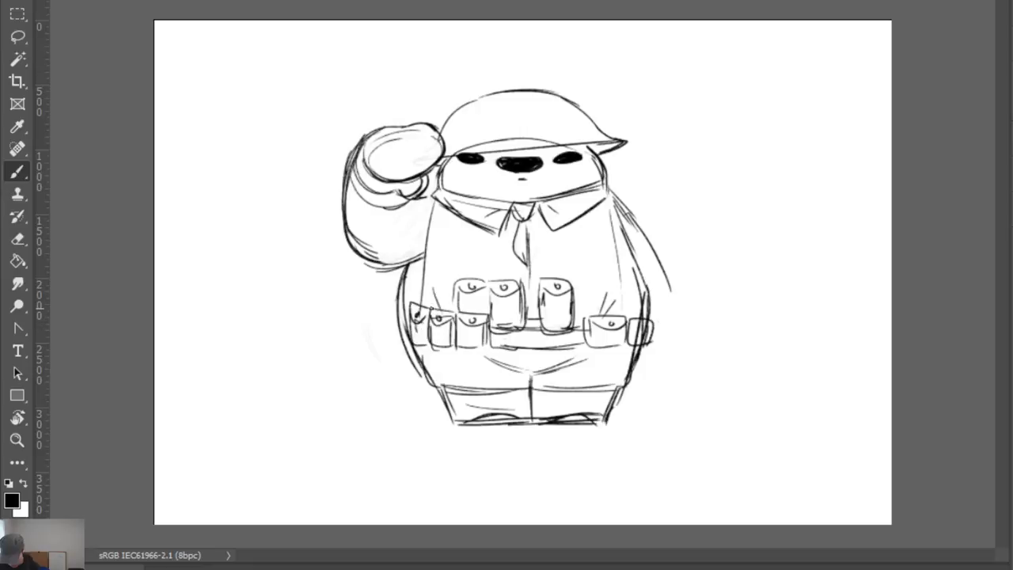
drag(412, 343, 425, 347)
Double the suspender lines on both sides of the chest and erase the arm line overlapping the left strap
drag(437, 203, 437, 227)
drag(438, 263, 434, 312)
drag(435, 214, 425, 313)
key(e)
key(b)
key(e)
drag(427, 256, 415, 261)
key(b)
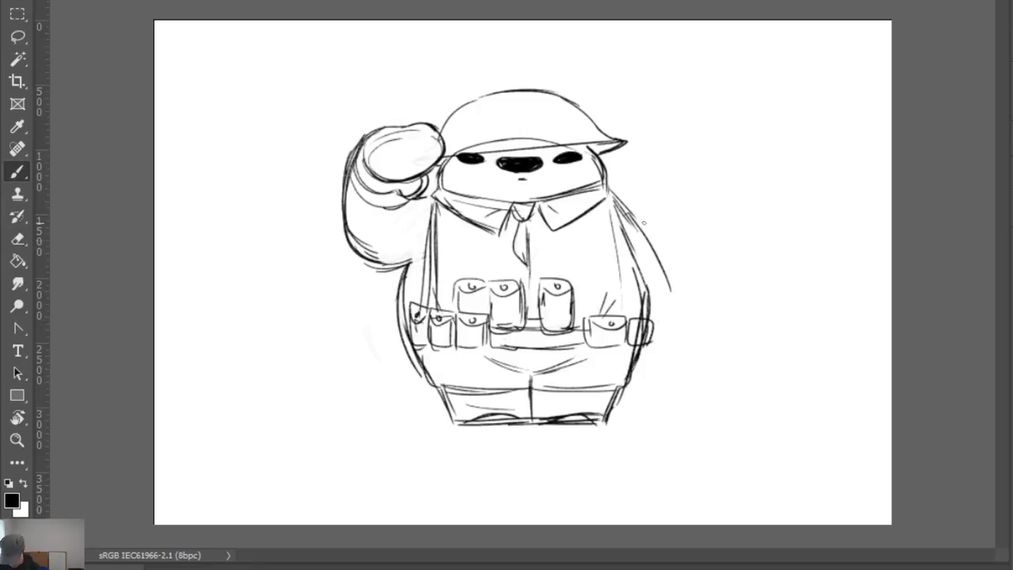
drag(611, 198, 622, 310)
drag(614, 198, 628, 310)
Complete the lowered right arm with a darker shoulder line, a cuff and a rounded hand beside the hip
drag(630, 216, 647, 242)
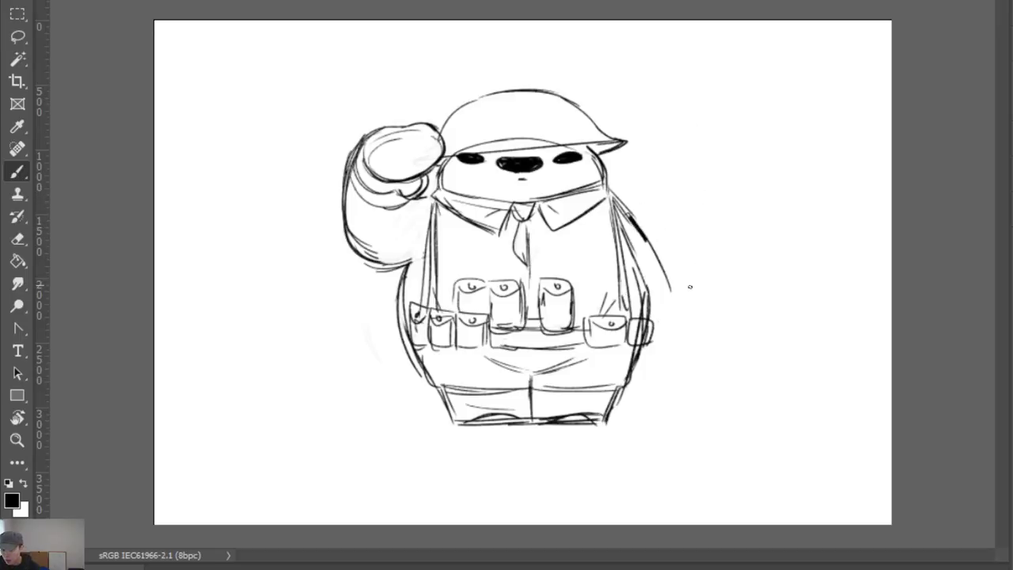
drag(673, 288, 654, 334)
key(ctrl+z)
mouse_move(668, 297)
mouse_down()
mouse_move(670, 343)
mouse_move(681, 313)
mouse_move(637, 371)
mouse_up()
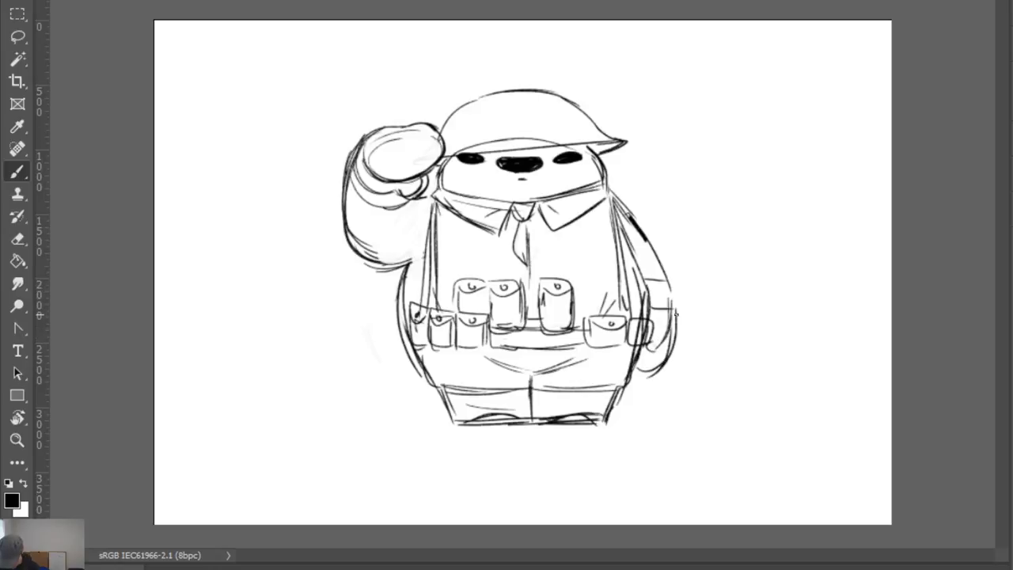
mouse_move(676, 314)
mouse_down()
mouse_move(644, 376)
mouse_move(661, 353)
mouse_move(618, 392)
mouse_up()
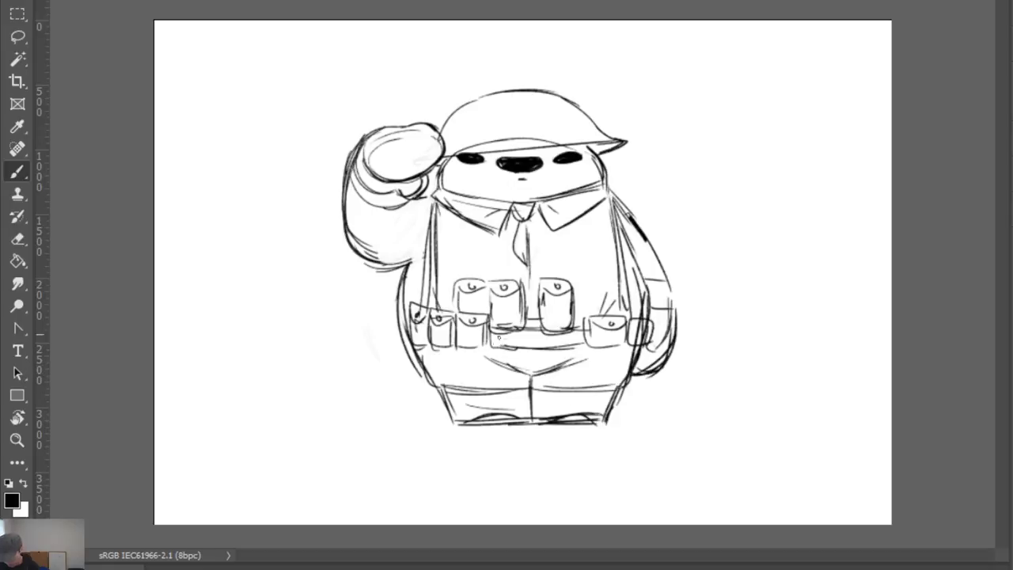
Draw a square buckle at the belt's centre and darken the belt's lower edge and the hip pouch outlines
drag(499, 338, 545, 349)
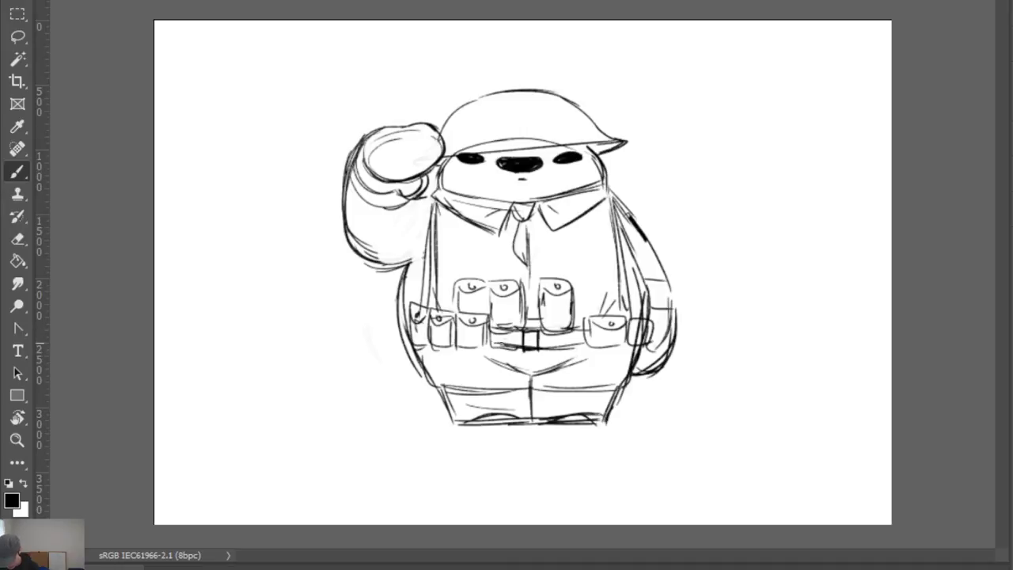
drag(491, 342, 532, 349)
mouse_move(457, 346)
mouse_down()
mouse_move(488, 351)
mouse_move(490, 341)
mouse_move(435, 351)
mouse_up()
mouse_move(591, 352)
mouse_down()
mouse_move(620, 350)
mouse_move(626, 339)
mouse_move(646, 346)
mouse_up()
mouse_move(647, 347)
mouse_down()
mouse_move(652, 323)
mouse_move(648, 333)
mouse_up()
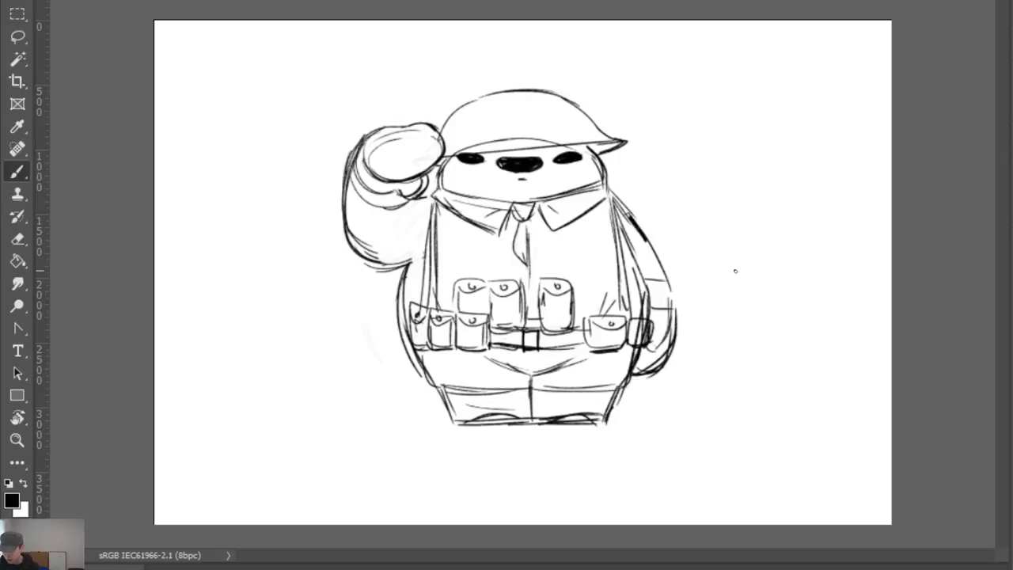
Darken the lower left body edge, the outer leg lines and the baseline under the feet
mouse_move(407, 270)
mouse_down()
mouse_move(420, 367)
mouse_move(448, 422)
mouse_up()
mouse_move(435, 386)
mouse_down()
mouse_move(447, 427)
mouse_move(553, 428)
mouse_up()
drag(484, 428, 603, 424)
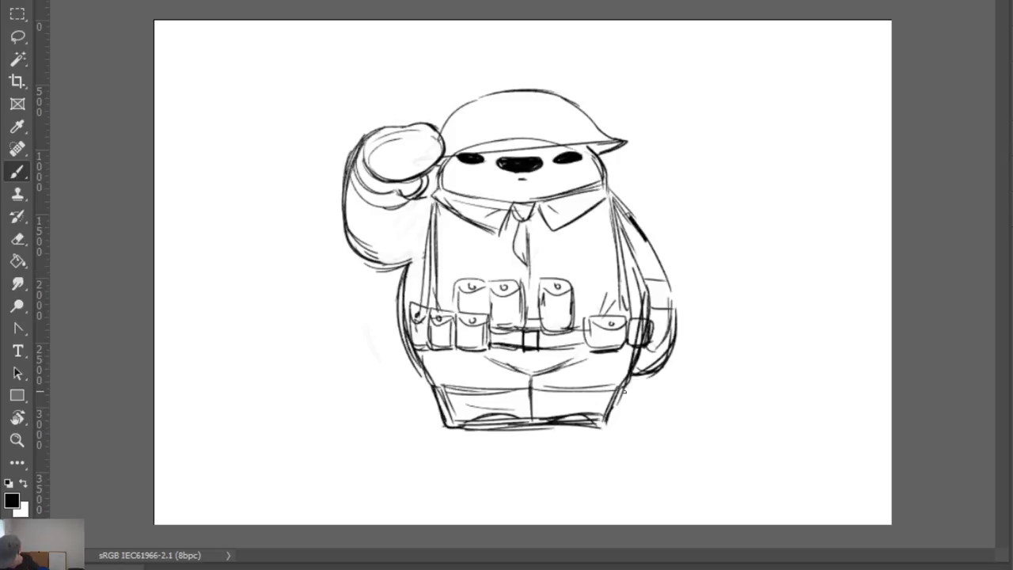
drag(625, 391, 607, 428)
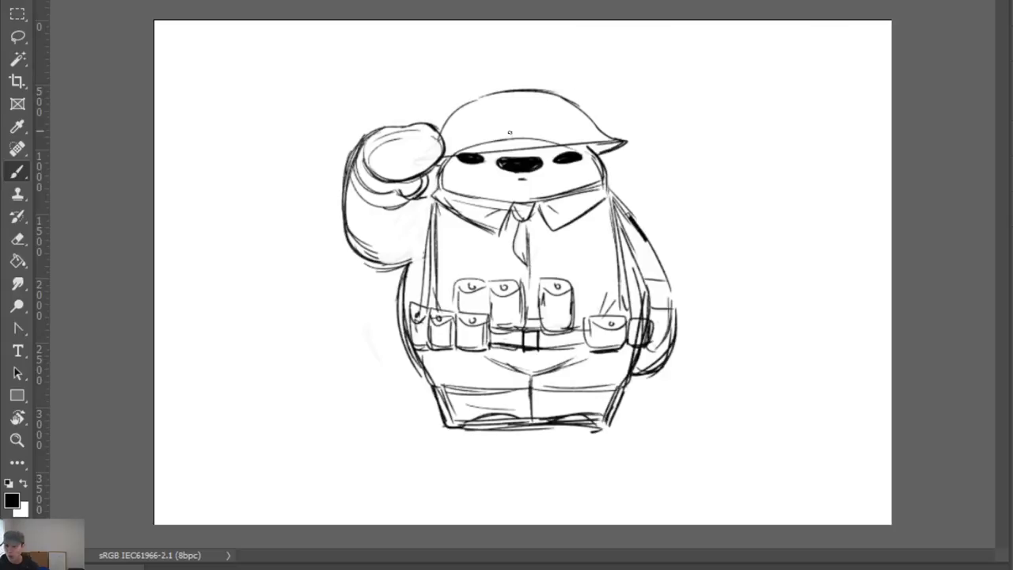
Cover the helmet with curved crossing net lines and erase the head arc showing inside it
mouse_move(550, 95)
mouse_down()
mouse_move(508, 157)
mouse_move(560, 132)
mouse_move(580, 141)
mouse_move(503, 151)
mouse_move(598, 139)
mouse_up()
key(ctrl+z)
key(ctrl+z)
key(e)
key(b)
drag(501, 94, 469, 151)
drag(487, 95, 466, 150)
mouse_move(469, 104)
mouse_down()
mouse_move(447, 151)
mouse_move(492, 131)
mouse_move(546, 135)
mouse_up()
key(ctrl+z)
mouse_move(459, 128)
mouse_down()
mouse_move(570, 97)
mouse_move(547, 92)
mouse_move(548, 142)
mouse_up()
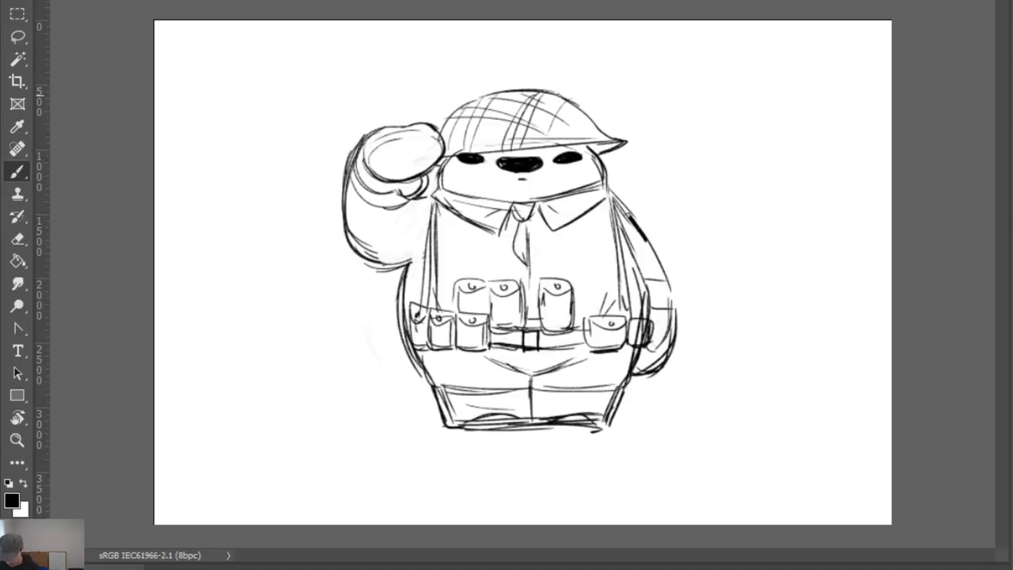
Shade the underside of the brim's right tip and thicken the brim line across the forehead
mouse_move(561, 94)
mouse_down()
mouse_move(530, 154)
mouse_move(623, 142)
mouse_up()
key(ctrl+z)
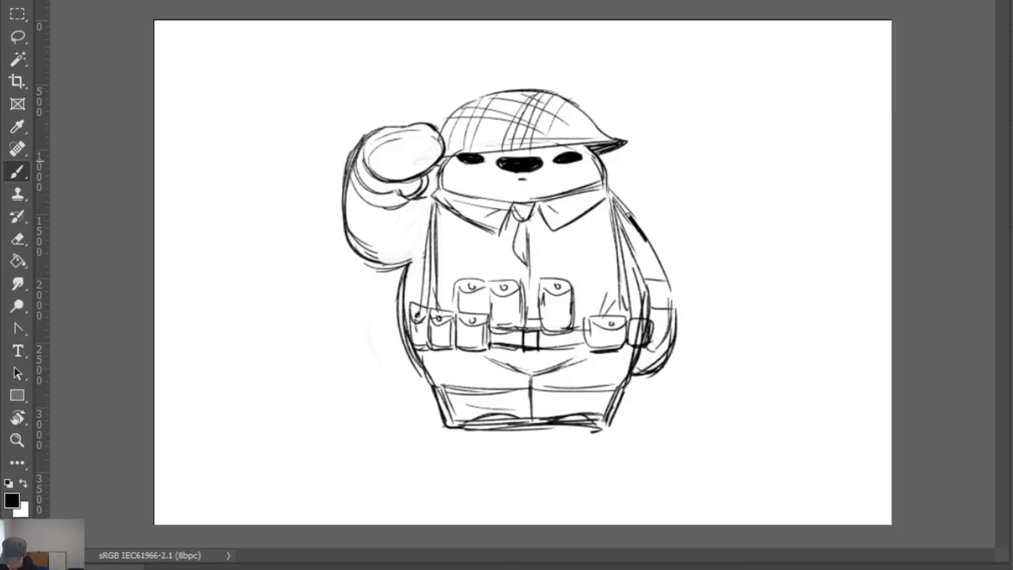
drag(437, 165, 456, 156)
mouse_move(441, 166)
mouse_down()
mouse_move(460, 153)
mouse_move(597, 144)
mouse_up()
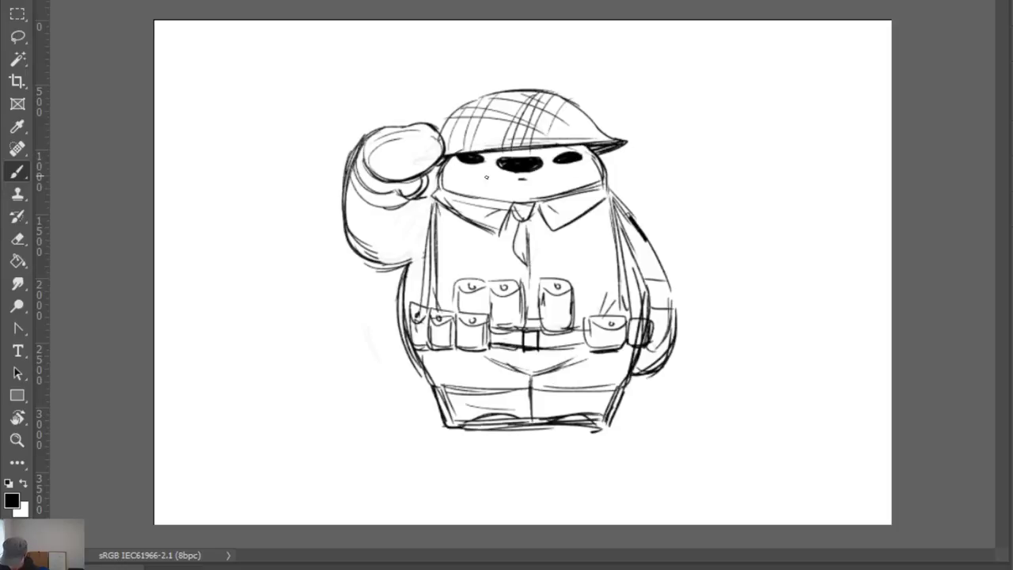
drag(432, 169, 445, 161)
Clean up the inner lines of the saluting hand and rework its top edge
key(e)
key(b)
mouse_move(404, 119)
mouse_down()
mouse_move(455, 167)
mouse_move(445, 123)
mouse_up()
mouse_move(387, 137)
mouse_down()
mouse_move(431, 123)
mouse_move(444, 144)
mouse_up()
key(ctrl+z)
key(e)
key(b)
Undo the trial strokes on the saluting hand and redraw the thumb and cuff edge beneath it more darkly
mouse_move(382, 161)
mouse_down()
mouse_move(372, 178)
mouse_move(363, 174)
mouse_move(399, 198)
mouse_move(430, 187)
mouse_up()
key(ctrl+z)
key(e)
key(ctrl+z)
key(ctrl+z)
key(ctrl+z)
key(b)
drag(414, 199, 430, 172)
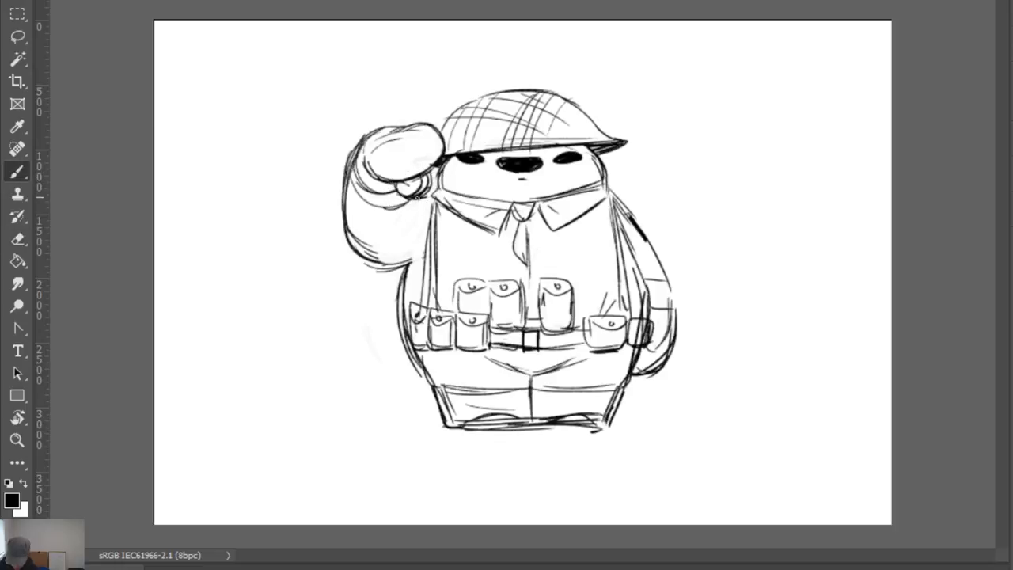
Add curved fold lines around the raised sleeve below the cuff and save the drawing
mouse_move(355, 194)
mouse_down()
mouse_move(386, 215)
mouse_move(417, 206)
mouse_up()
mouse_move(348, 178)
mouse_down()
mouse_move(388, 217)
mouse_move(418, 201)
mouse_up()
drag(349, 203, 408, 223)
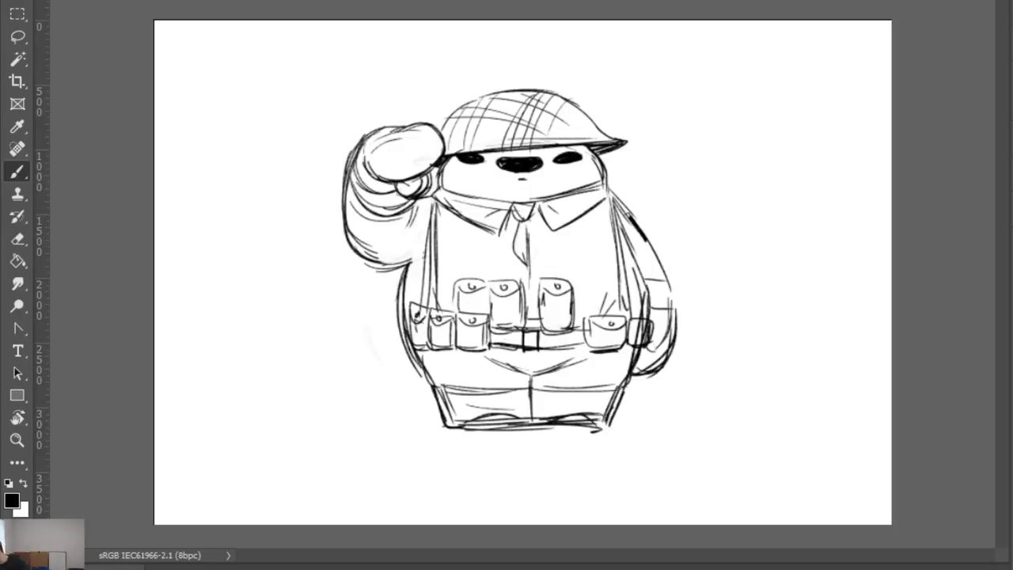
key(ctrl+s)
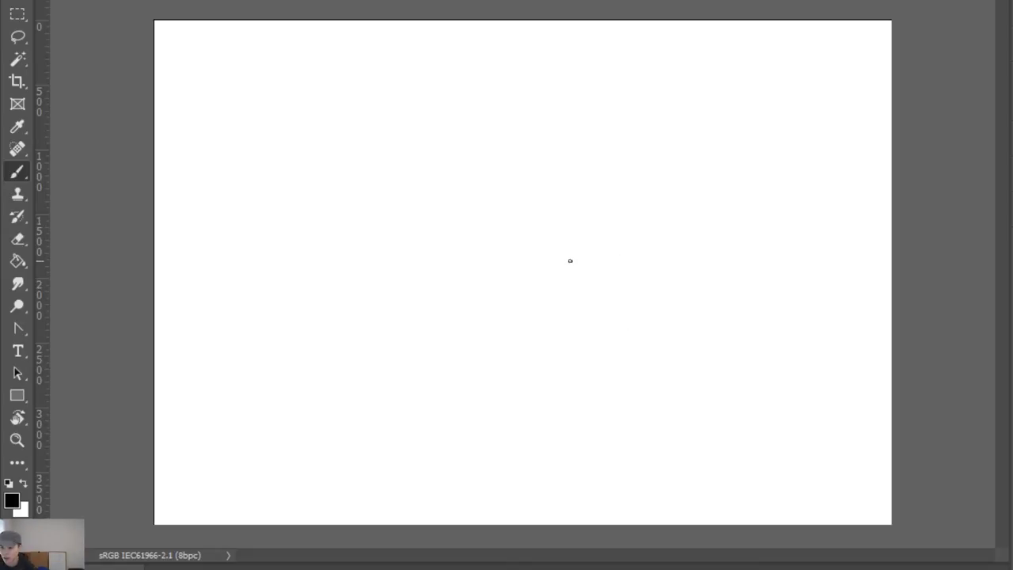
Draw a long, gently wavy horizontal ground line across the blank canvas and erase the stray stroke above its left part
drag(361, 263, 386, 308)
drag(269, 348, 805, 353)
key(e)
drag(368, 273, 384, 312)
Try slanted strokes descending to the left part of the ground line, undoing and erasing them
key(b)
drag(333, 286, 359, 338)
drag(342, 278, 373, 347)
key(e)
drag(351, 309, 356, 325)
key(b)
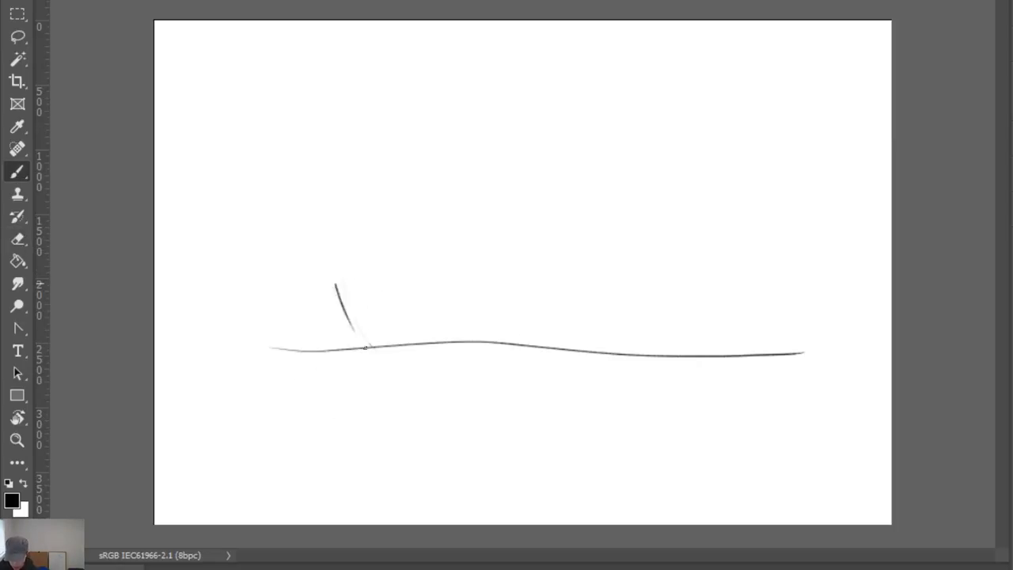
drag(336, 283, 371, 347)
key(ctrl+z)
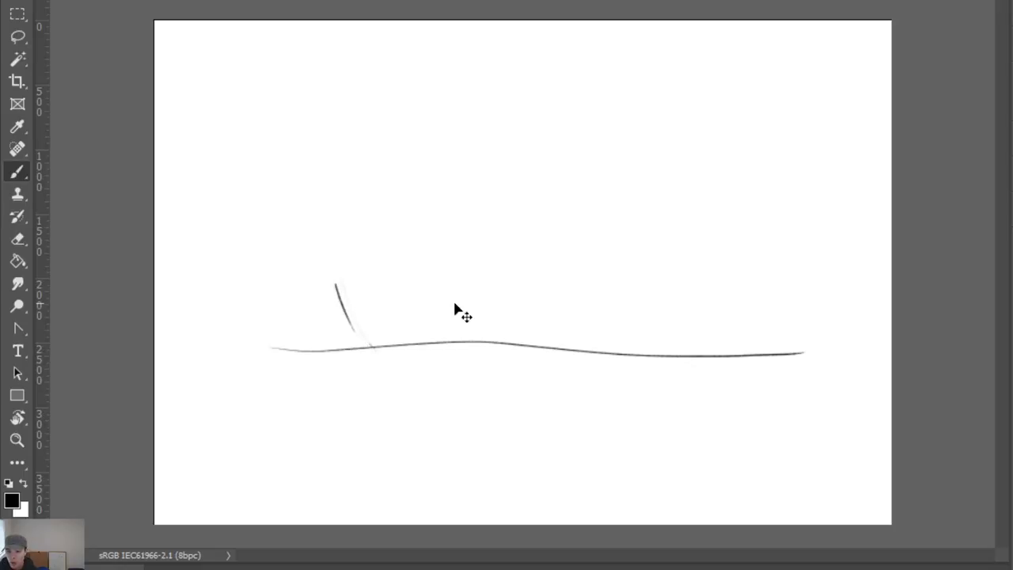
key(ctrl+z)
key(e)
mouse_move(358, 313)
mouse_down()
mouse_move(362, 330)
mouse_move(348, 305)
mouse_up()
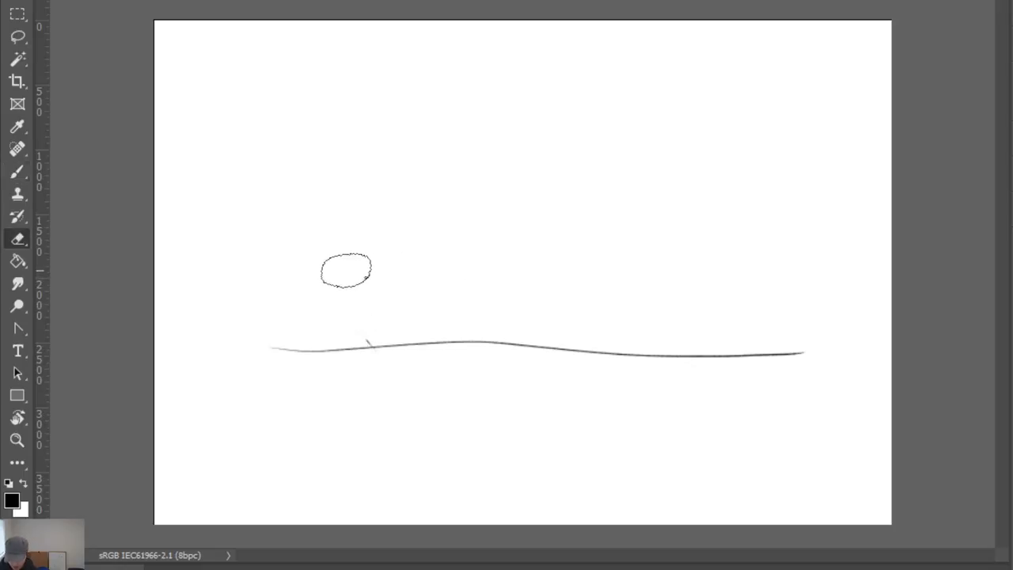
Try a curved, left-leaning edge rising from the left part of the ground line, reworking it several times
key(b)
drag(321, 271, 365, 347)
key(ctrl+z)
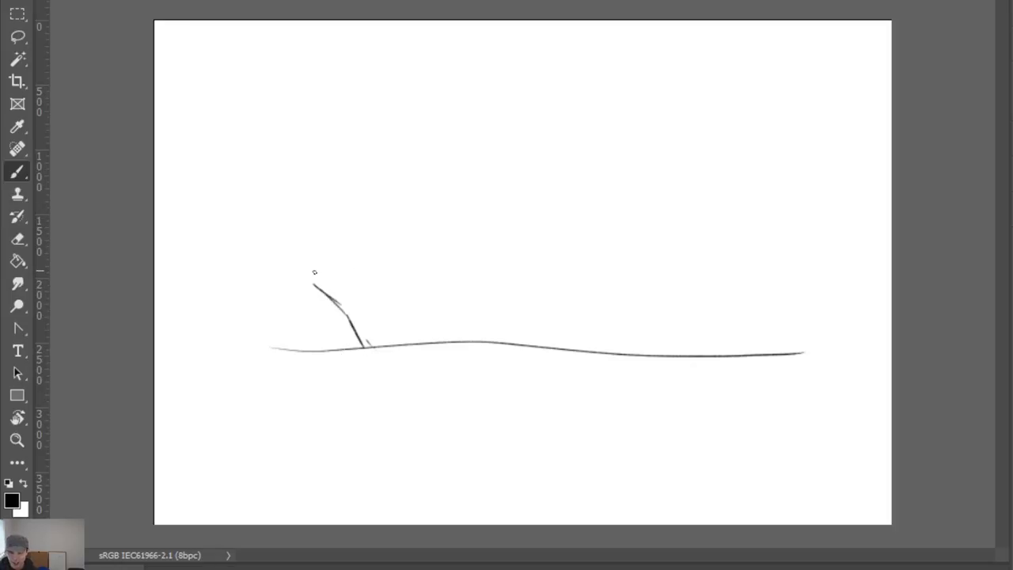
mouse_move(315, 277)
mouse_down()
mouse_move(369, 282)
mouse_move(347, 280)
mouse_move(326, 299)
mouse_move(351, 340)
mouse_up()
key(ctrl+z)
key(e)
mouse_move(323, 291)
mouse_down()
mouse_move(357, 338)
mouse_move(345, 336)
mouse_move(351, 350)
mouse_move(320, 295)
mouse_move(329, 305)
mouse_move(331, 280)
mouse_up()
key(b)
key(ctrl+z)
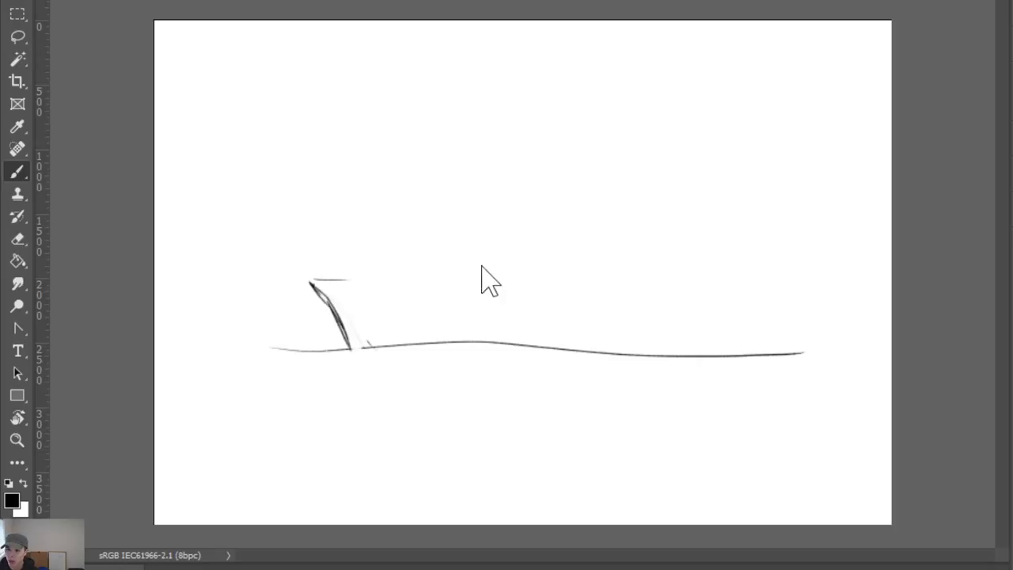
Erase the leaning shape above the ground line and undo the replacement strokes
key(e)
mouse_move(317, 276)
mouse_down()
mouse_move(351, 335)
mouse_move(367, 317)
mouse_up()
key(b)
drag(325, 287, 348, 337)
key(ctrl+z)
key(ctrl+z)
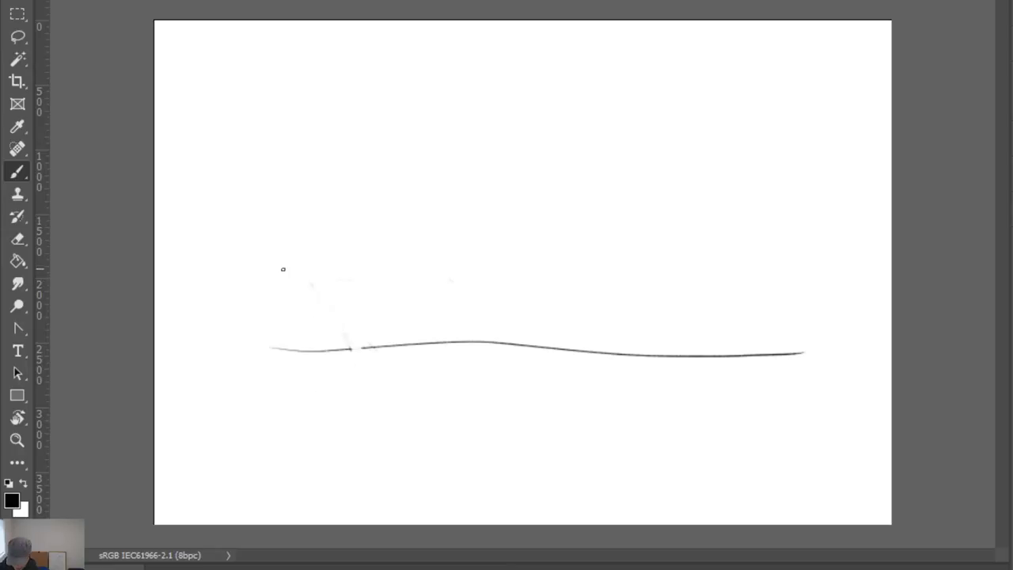
Draw the ship's bow as a slanted double line descending to the left part of the waterline, reworking it with the Eraser
drag(282, 269, 335, 357)
drag(313, 312, 338, 362)
mouse_move(279, 260)
mouse_down()
mouse_move(375, 273)
mouse_move(306, 257)
mouse_move(374, 272)
mouse_move(321, 322)
mouse_up()
key(ctrl+z)
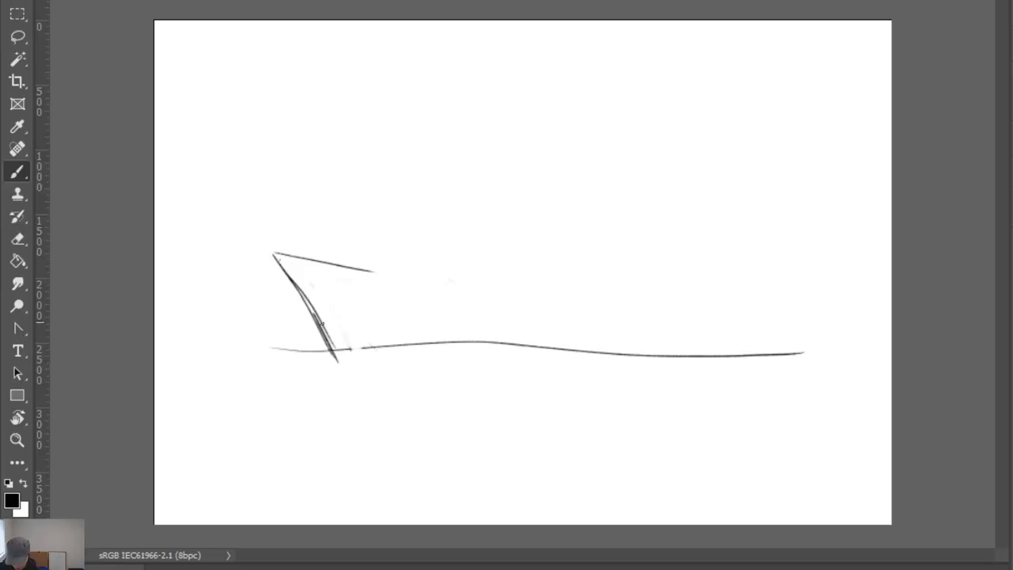
key(e)
mouse_move(294, 249)
mouse_down()
mouse_move(331, 346)
mouse_move(308, 310)
mouse_move(332, 342)
mouse_up()
key(b)
drag(274, 261, 325, 352)
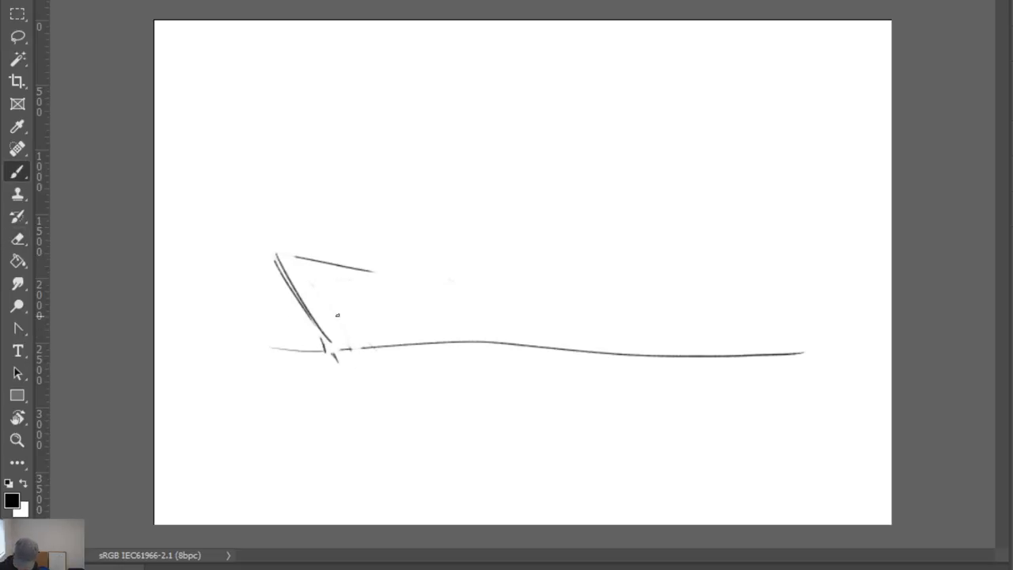
Draw the deck edge sloping down from the bow tip, running level amidships and ending in a short downward slant
drag(276, 252, 360, 260)
mouse_move(405, 276)
mouse_down()
mouse_move(568, 288)
mouse_move(568, 278)
mouse_move(580, 299)
mouse_up()
key(ctrl+z)
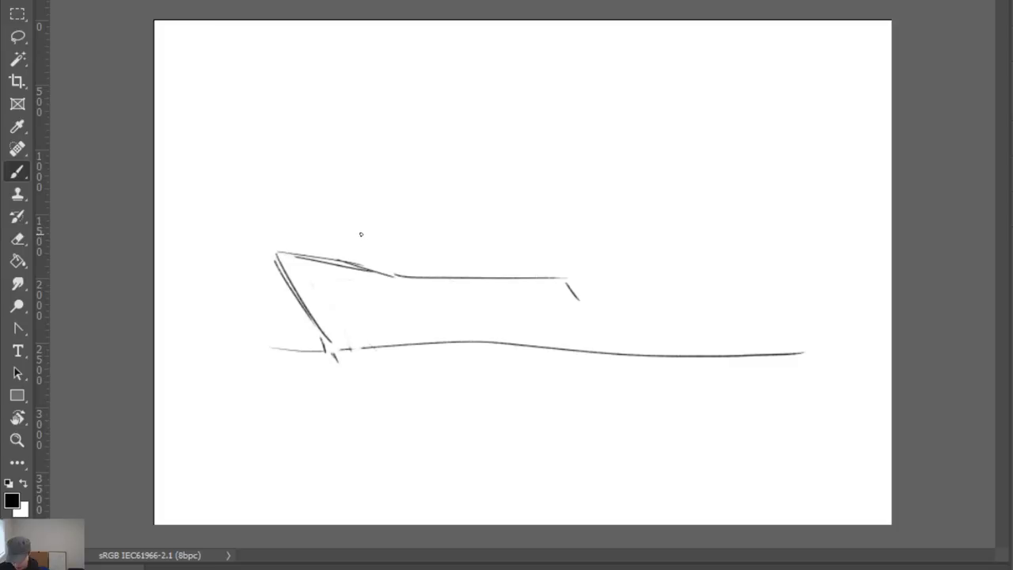
Sketch a boxy gun turret with a short raised barrel and a small base on the foredeck
mouse_move(369, 225)
mouse_down()
mouse_move(358, 253)
mouse_move(390, 274)
mouse_move(382, 255)
mouse_move(382, 272)
mouse_move(341, 254)
mouse_up()
key(ctrl+z)
key(ctrl+z)
mouse_move(340, 253)
mouse_down()
mouse_move(379, 248)
mouse_move(347, 227)
mouse_move(383, 228)
mouse_move(385, 254)
mouse_up()
mouse_move(321, 226)
mouse_down()
mouse_move(342, 244)
mouse_move(333, 231)
mouse_up()
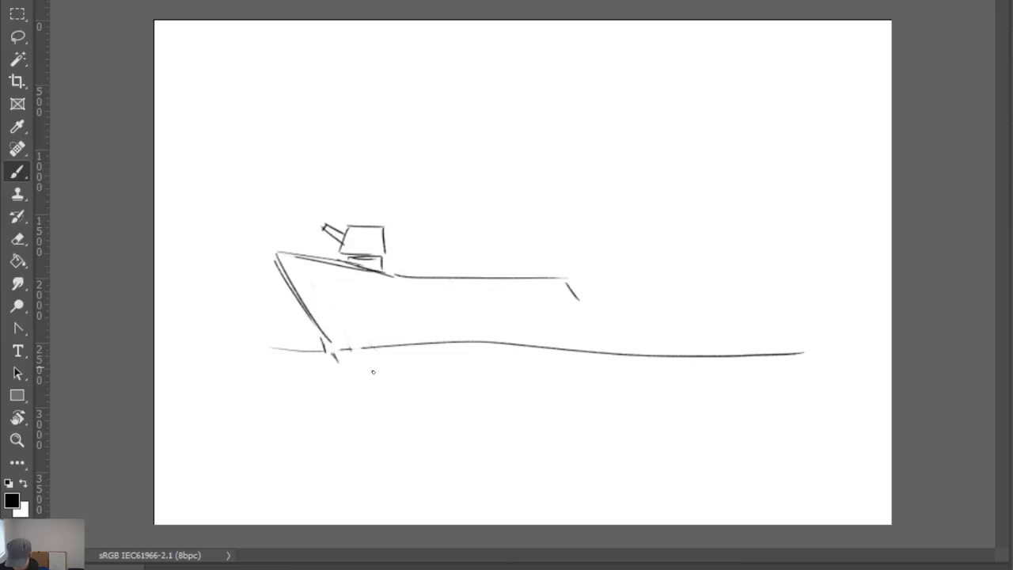
Sketch a long low deckhouse behind the turret, with the stepped front of the bridge and a round radar dome above it
mouse_move(409, 276)
mouse_down()
mouse_move(410, 242)
mouse_move(590, 241)
mouse_up()
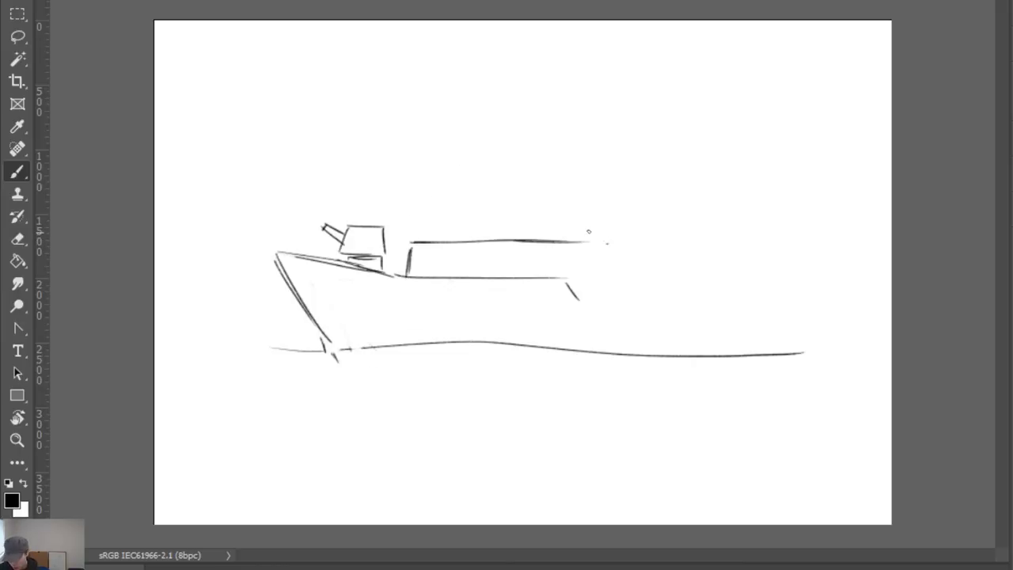
mouse_move(422, 241)
mouse_down()
mouse_move(427, 190)
mouse_move(425, 215)
mouse_up()
drag(425, 212, 428, 242)
mouse_move(433, 217)
mouse_down()
mouse_move(432, 242)
mouse_move(425, 183)
mouse_move(464, 181)
mouse_move(466, 160)
mouse_move(465, 171)
mouse_up()
key(ctrl+z)
mouse_move(453, 153)
mouse_down()
mouse_move(447, 180)
mouse_move(465, 174)
mouse_up()
Draw a tall tapering mast behind the dome, with two horizontal crossbars and a small ball on top
mouse_move(493, 100)
mouse_down()
mouse_move(486, 182)
mouse_move(476, 181)
mouse_move(491, 178)
mouse_up()
key(ctrl+z)
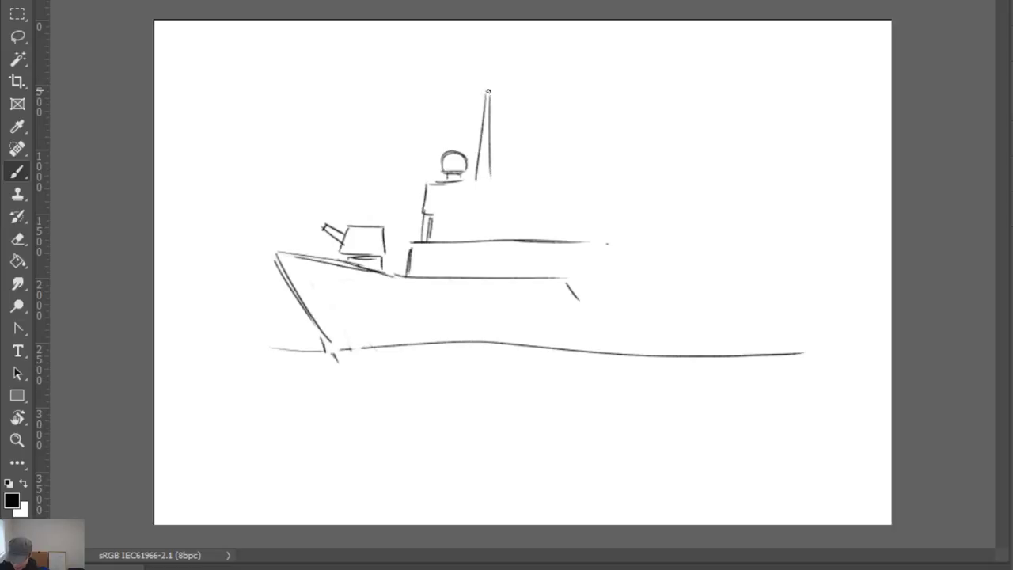
mouse_move(451, 91)
mouse_down()
mouse_move(542, 94)
mouse_move(444, 96)
mouse_up()
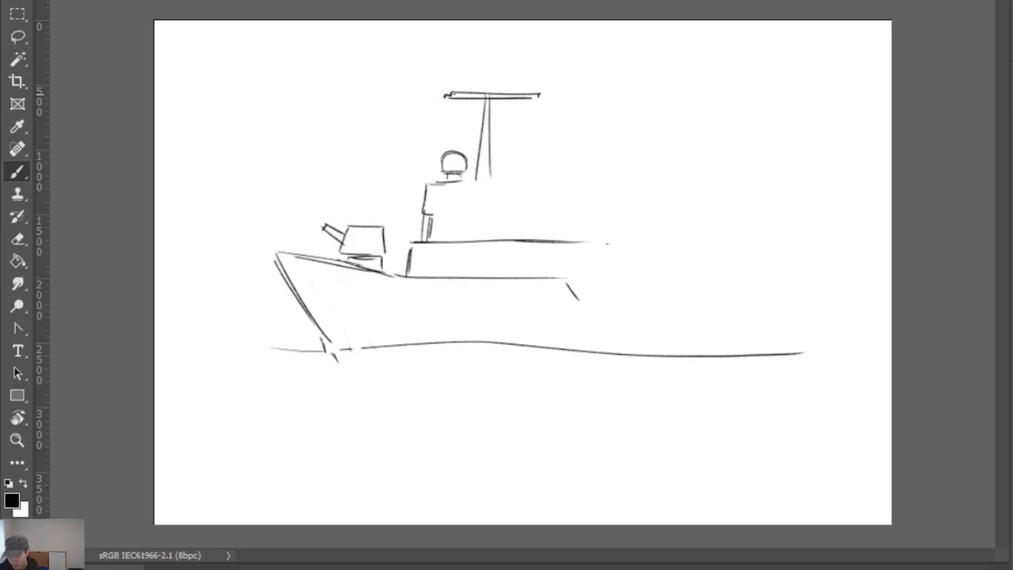
drag(488, 68, 480, 155)
drag(491, 104, 492, 165)
mouse_move(459, 67)
mouse_down()
mouse_move(526, 70)
mouse_move(495, 73)
mouse_move(493, 50)
mouse_up()
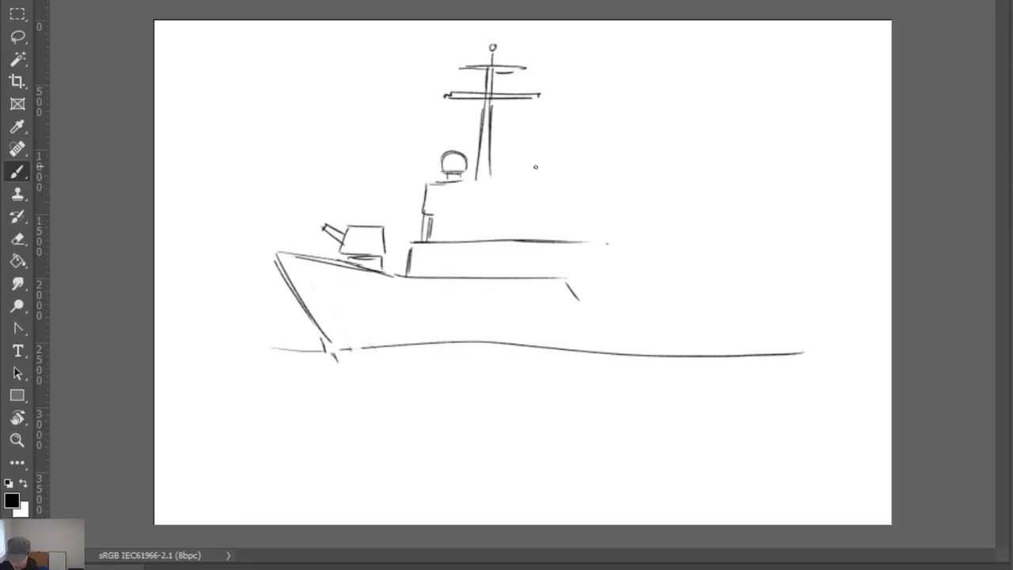
Draw two small capped sailor characters side by side on the deckhouse roof, below the bridge and mast
mouse_move(482, 240)
mouse_down()
mouse_move(484, 223)
mouse_move(510, 240)
mouse_move(497, 227)
mouse_move(507, 220)
mouse_move(513, 229)
mouse_up()
key(ctrl+z)
key(ctrl+z)
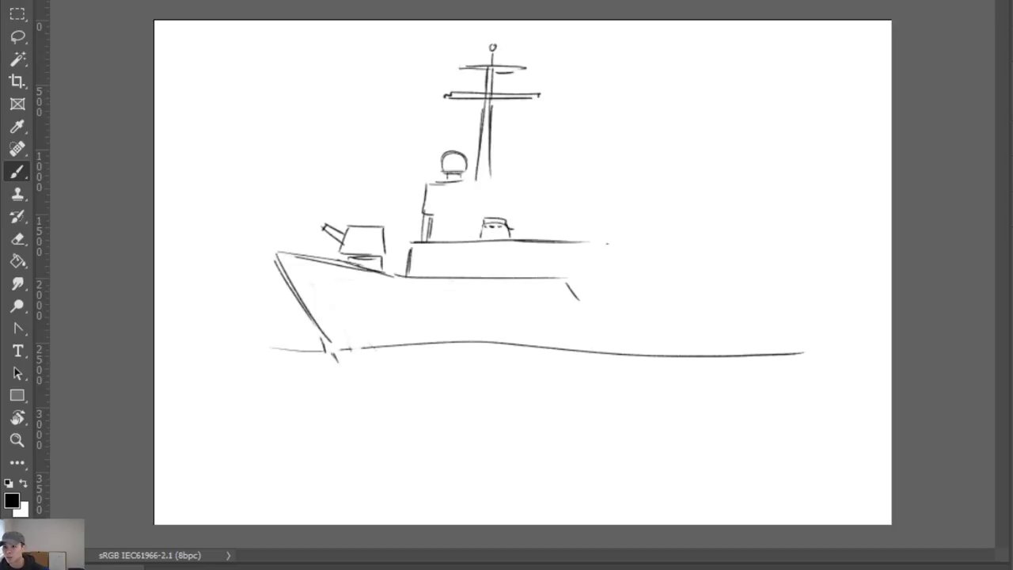
key(e)
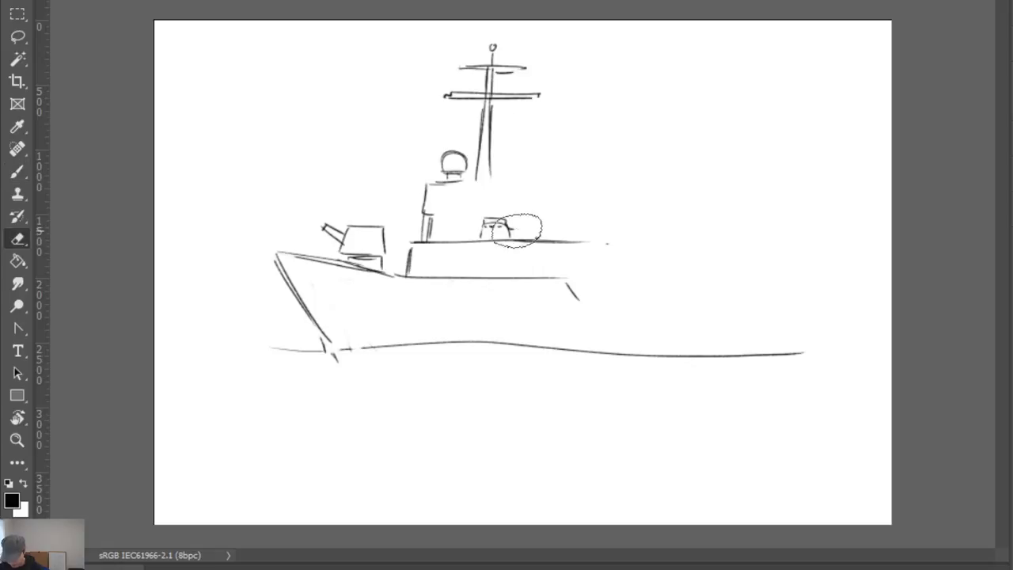
drag(516, 228, 492, 233)
key(b)
key(ctrl+z)
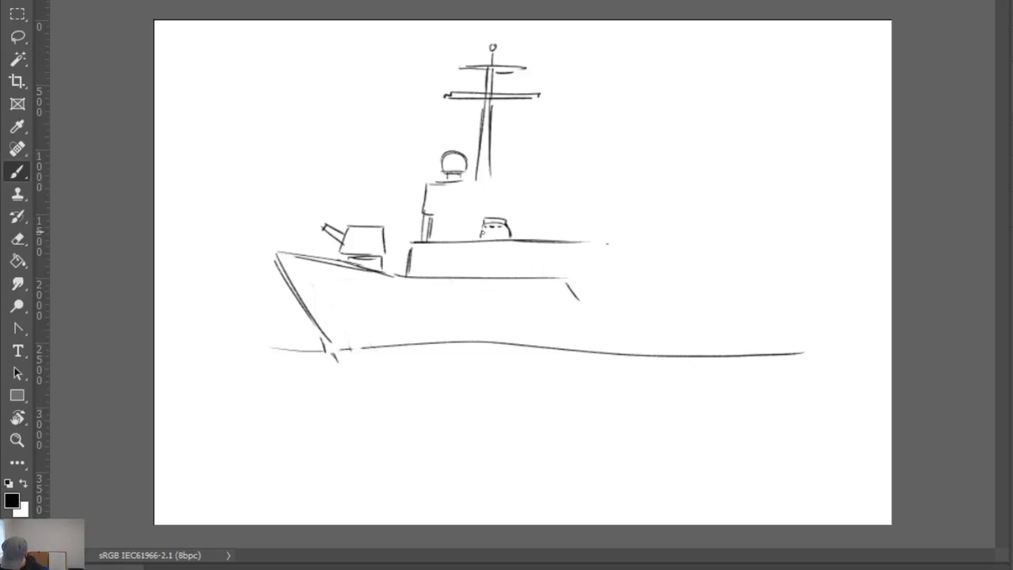
drag(493, 233, 499, 233)
mouse_move(499, 233)
mouse_down()
mouse_move(509, 235)
mouse_move(488, 236)
mouse_move(512, 231)
mouse_move(479, 241)
mouse_move(457, 224)
mouse_move(467, 242)
mouse_move(449, 218)
mouse_move(463, 230)
mouse_move(447, 234)
mouse_move(466, 235)
mouse_up()
key(ctrl+z)
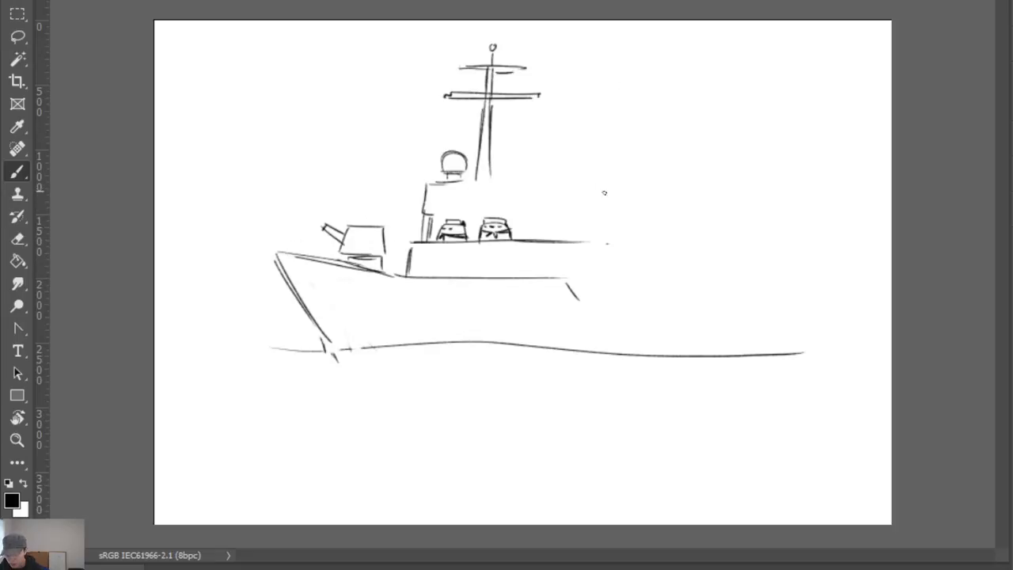
Outline the tapered block behind the mast and complete the bridge box with a hexagon panel
mouse_move(498, 161)
mouse_down()
mouse_move(496, 208)
mouse_move(550, 166)
mouse_move(529, 158)
mouse_move(583, 232)
mouse_up()
key(ctrl+z)
mouse_move(453, 183)
mouse_down()
mouse_move(498, 182)
mouse_move(445, 209)
mouse_move(463, 212)
mouse_move(475, 200)
mouse_move(450, 194)
mouse_move(458, 184)
mouse_move(473, 193)
mouse_up()
mouse_move(424, 214)
mouse_down()
mouse_move(491, 216)
mouse_move(477, 215)
mouse_move(493, 209)
mouse_move(513, 160)
mouse_up()
key(ctrl+z)
Draw three tall slanted panels along the lower part of the tapered block
mouse_move(533, 211)
mouse_down()
mouse_move(520, 208)
mouse_move(520, 239)
mouse_move(533, 205)
mouse_up()
mouse_move(533, 206)
mouse_down()
mouse_move(541, 236)
mouse_move(556, 205)
mouse_up()
drag(556, 204, 560, 240)
drag(562, 206, 568, 242)
drag(560, 205, 586, 241)
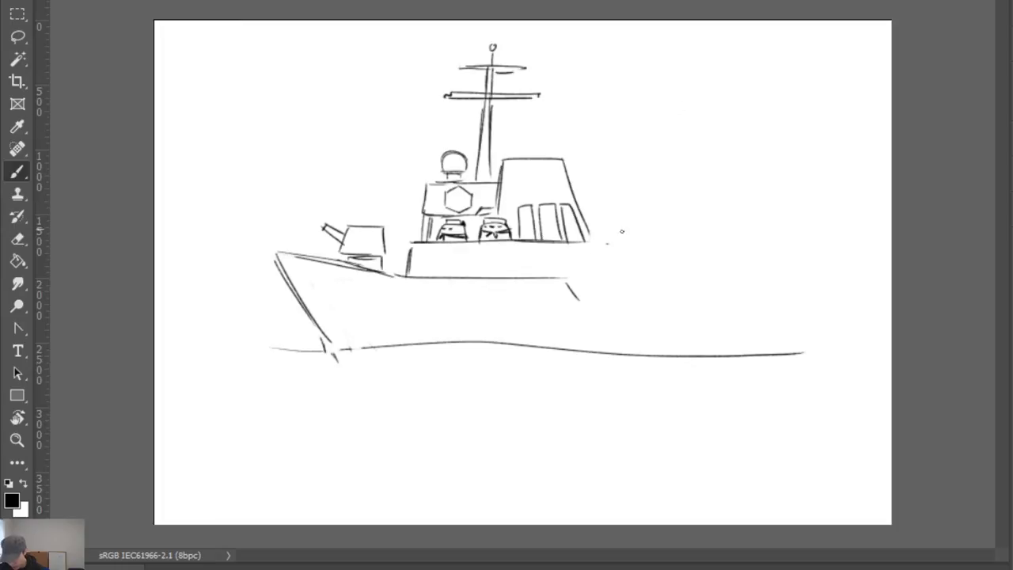
Add a small square window to the tapered block and a pair of tilted upright tubes on its rear edge
mouse_move(532, 194)
mouse_down()
mouse_move(534, 184)
mouse_move(584, 184)
mouse_move(577, 141)
mouse_move(579, 180)
mouse_up()
drag(587, 141, 586, 186)
drag(586, 186, 579, 186)
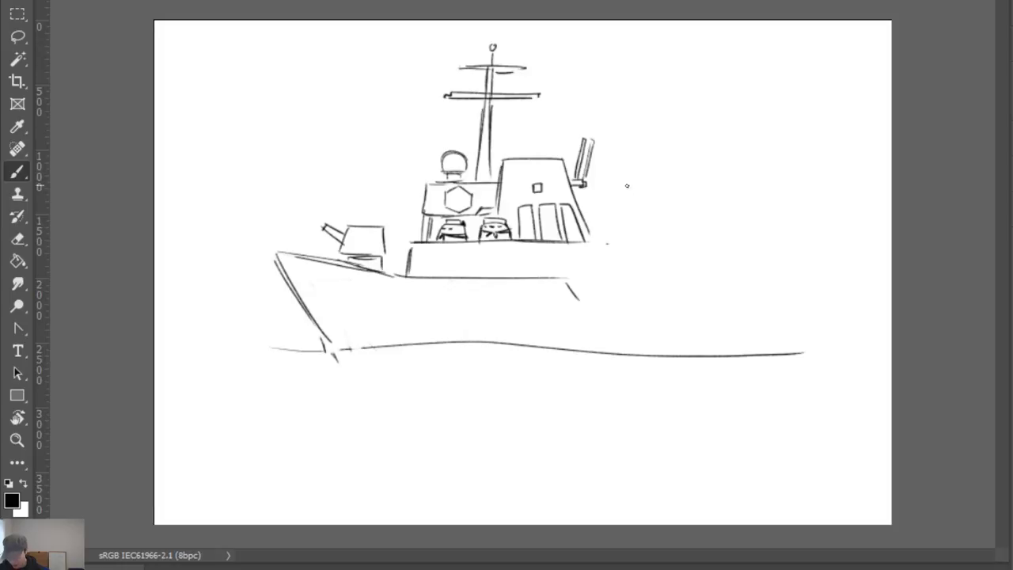
Draw the front and roof line of the aft superstructure block, with a louvred box on its roof
mouse_move(600, 242)
mouse_down()
mouse_move(607, 171)
mouse_move(674, 171)
mouse_move(618, 147)
mouse_move(645, 148)
mouse_up()
mouse_move(644, 148)
mouse_down()
mouse_move(644, 168)
mouse_move(645, 156)
mouse_up()
drag(619, 152, 637, 152)
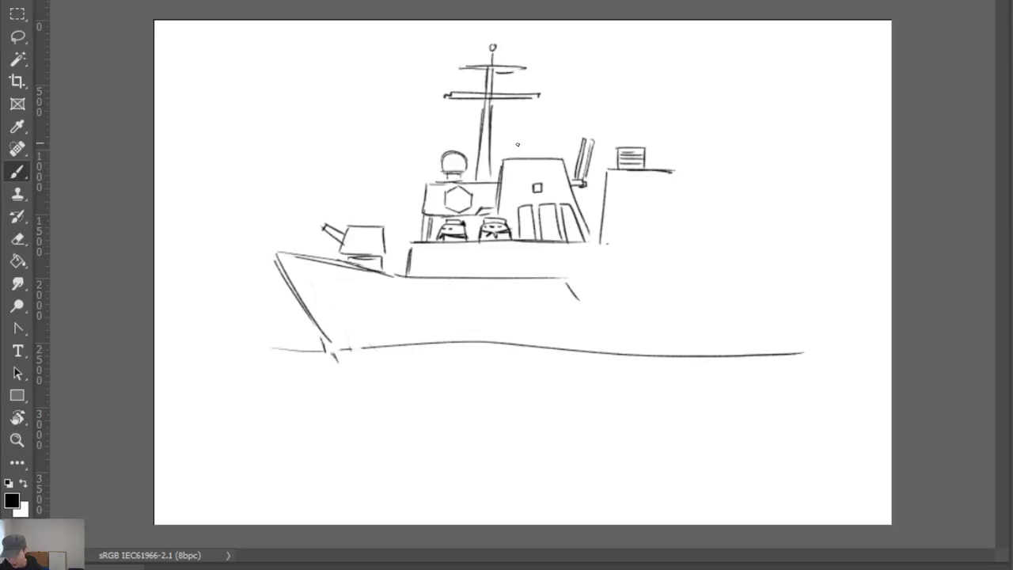
Draw two louvred boxes side by side on the tapered block's roof and cap all three roof boxes with thin lids
mouse_move(515, 139)
mouse_down()
mouse_move(515, 159)
mouse_move(539, 159)
mouse_up()
drag(539, 138, 563, 137)
mouse_move(562, 138)
mouse_down()
mouse_move(562, 159)
mouse_move(562, 144)
mouse_up()
drag(540, 149, 562, 154)
mouse_move(507, 139)
mouse_down()
mouse_move(507, 159)
mouse_move(532, 138)
mouse_move(531, 158)
mouse_up()
drag(508, 155, 532, 149)
drag(508, 144, 531, 144)
drag(616, 145, 646, 146)
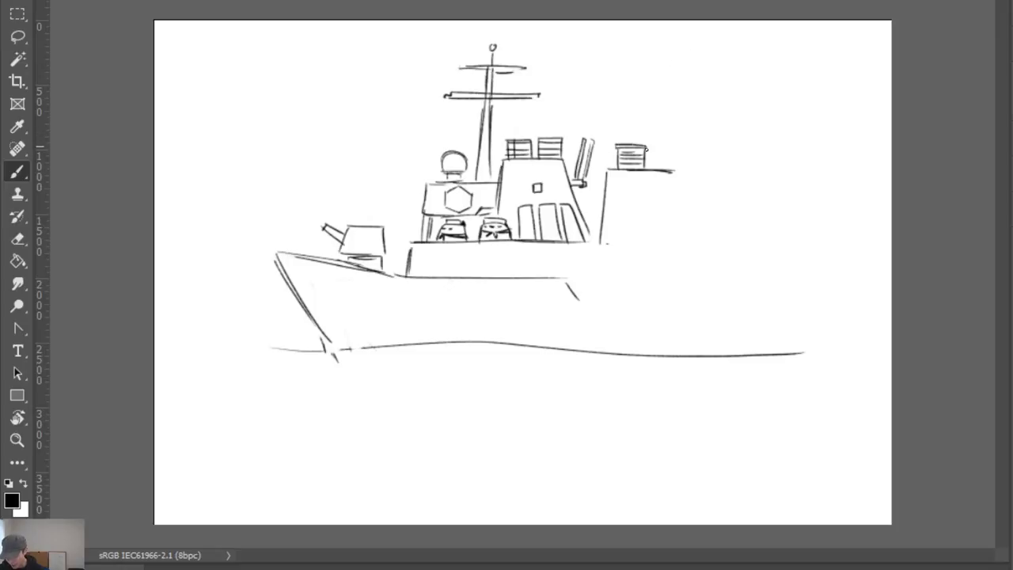
mouse_move(536, 137)
mouse_down()
mouse_move(564, 138)
mouse_move(505, 140)
mouse_move(535, 136)
mouse_up()
key(ctrl+z)
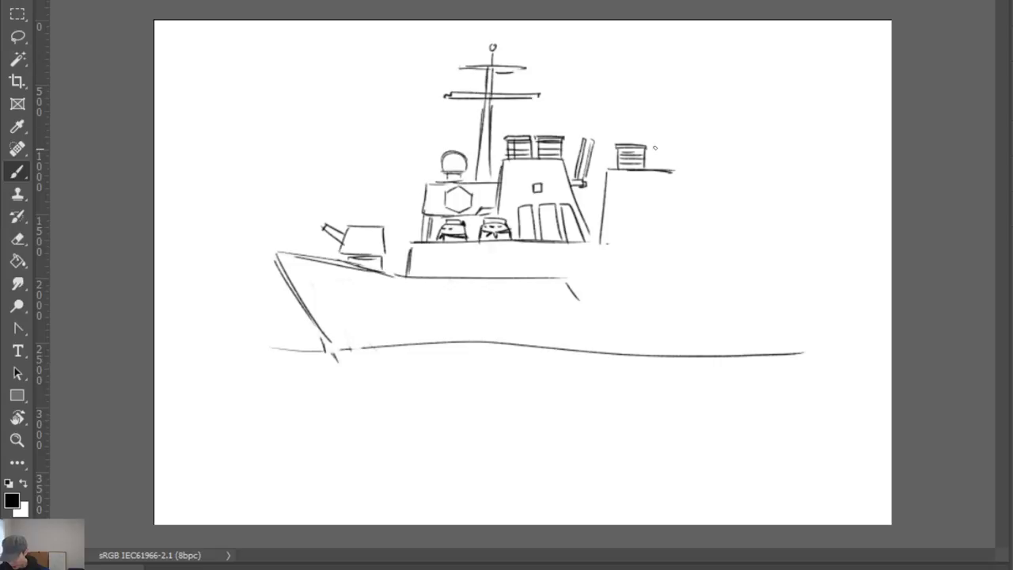
Add a second lidded box with a zigzag mark beside the louvred box on the aft block
mouse_move(653, 149)
mouse_down()
mouse_move(652, 167)
mouse_move(670, 156)
mouse_up()
mouse_move(655, 162)
mouse_down()
mouse_move(671, 150)
mouse_move(671, 170)
mouse_move(679, 147)
mouse_move(648, 147)
mouse_up()
key(e)
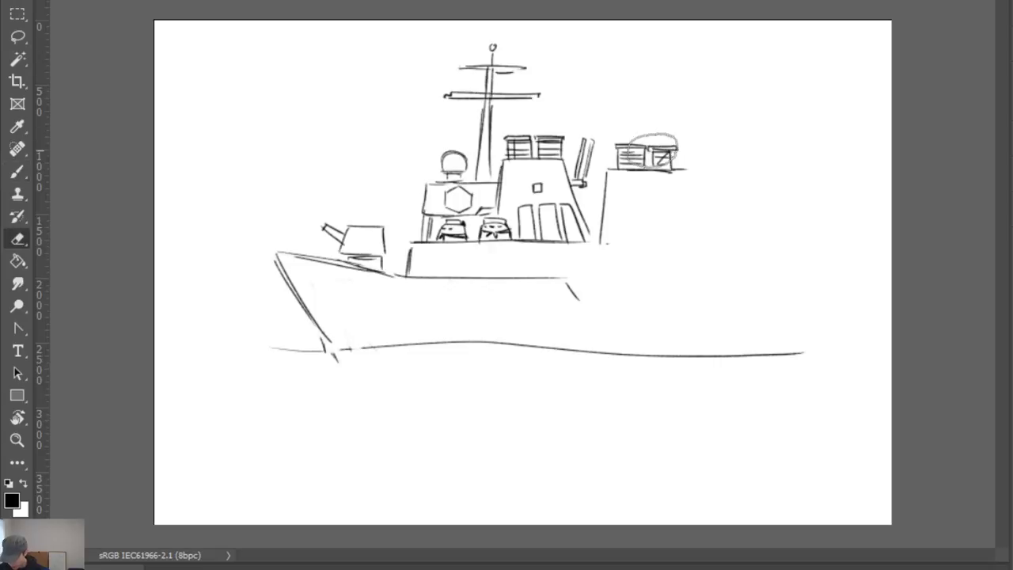
key(b)
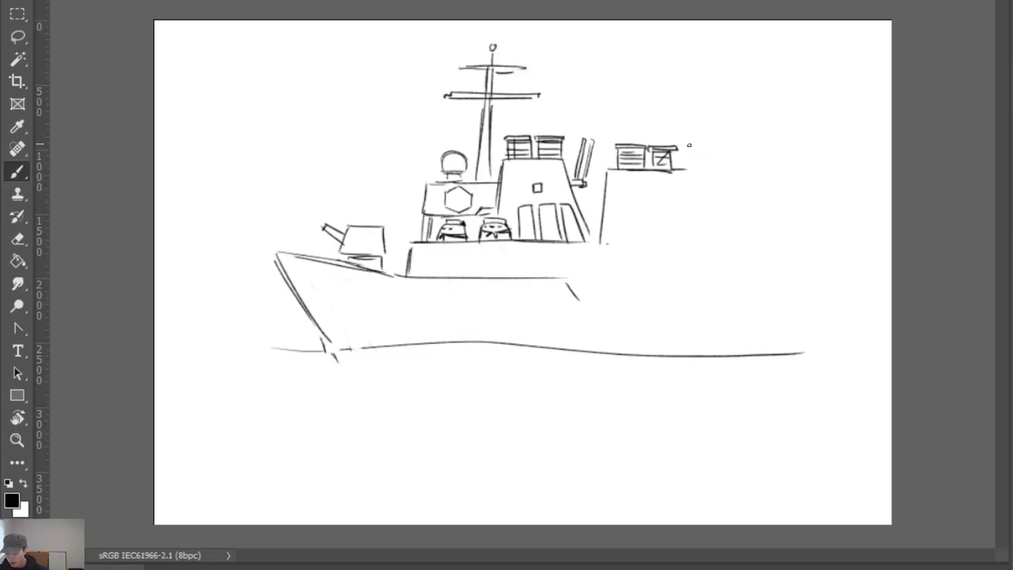
Draw two small dish antennas at the rear of the aft block and sketch the block's stepped rear edge
mouse_move(689, 146)
mouse_down()
mouse_move(688, 162)
mouse_move(701, 168)
mouse_up()
key(ctrl+z)
mouse_move(689, 140)
mouse_down()
mouse_move(710, 147)
mouse_move(700, 161)
mouse_move(695, 150)
mouse_move(699, 164)
mouse_move(720, 177)
mouse_move(735, 173)
mouse_move(711, 186)
mouse_up()
key(ctrl+z)
key(ctrl+z)
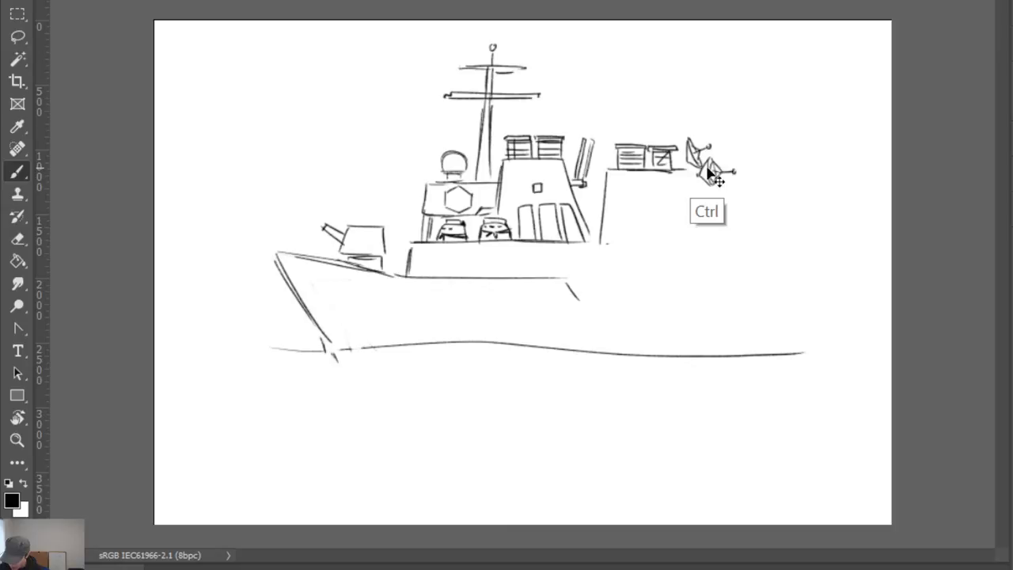
key(ctrl+z)
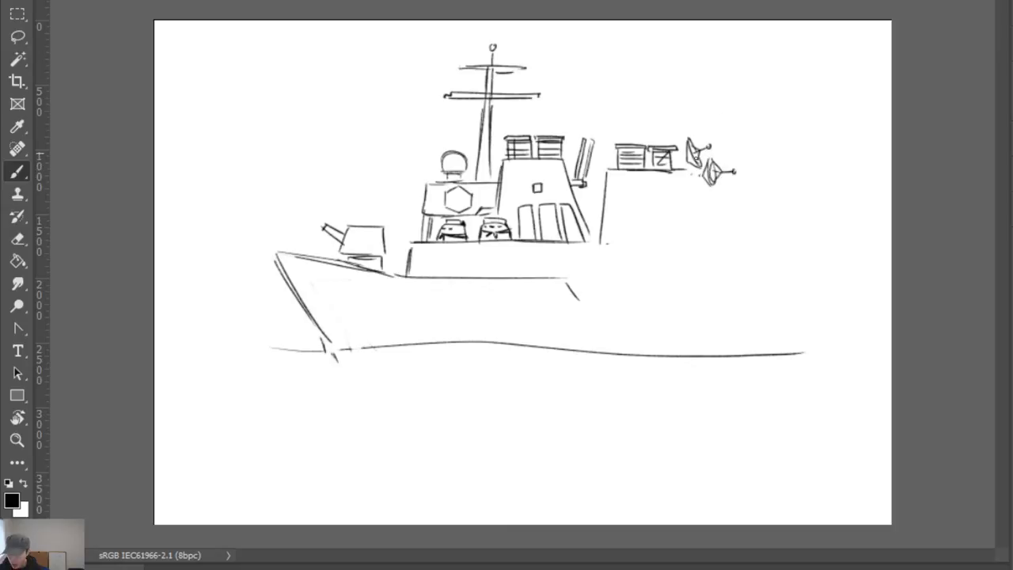
mouse_move(690, 169)
mouse_down()
mouse_move(701, 205)
mouse_move(687, 170)
mouse_move(731, 223)
mouse_up()
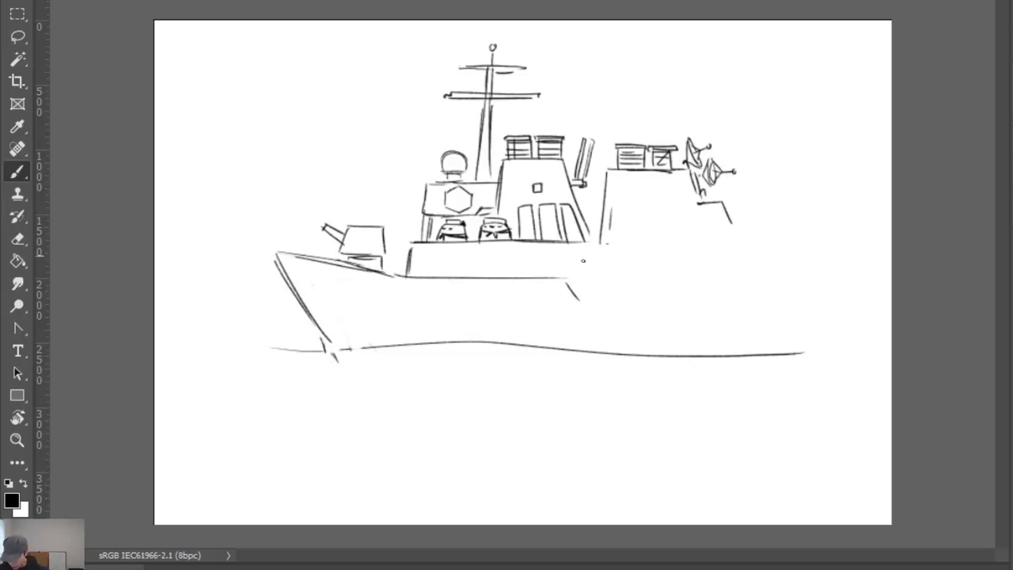
Erase the tall panels on the tapered block and replace them with three small windows
key(e)
mouse_move(526, 213)
mouse_down()
mouse_move(547, 233)
mouse_move(568, 228)
mouse_move(534, 217)
mouse_move(526, 225)
mouse_up()
key(b)
mouse_move(541, 183)
mouse_down()
mouse_move(519, 223)
mouse_move(532, 199)
mouse_up()
drag(532, 199, 533, 223)
mouse_move(518, 224)
mouse_down()
mouse_move(555, 222)
mouse_move(556, 201)
mouse_up()
mouse_move(555, 203)
mouse_down()
mouse_move(560, 222)
mouse_move(571, 200)
mouse_up()
mouse_move(571, 200)
mouse_down()
mouse_move(574, 221)
mouse_move(563, 222)
mouse_move(577, 220)
mouse_move(561, 222)
mouse_up()
key(e)
key(b)
key(e)
key(b)
mouse_move(558, 222)
mouse_down()
mouse_move(578, 222)
mouse_move(573, 198)
mouse_up()
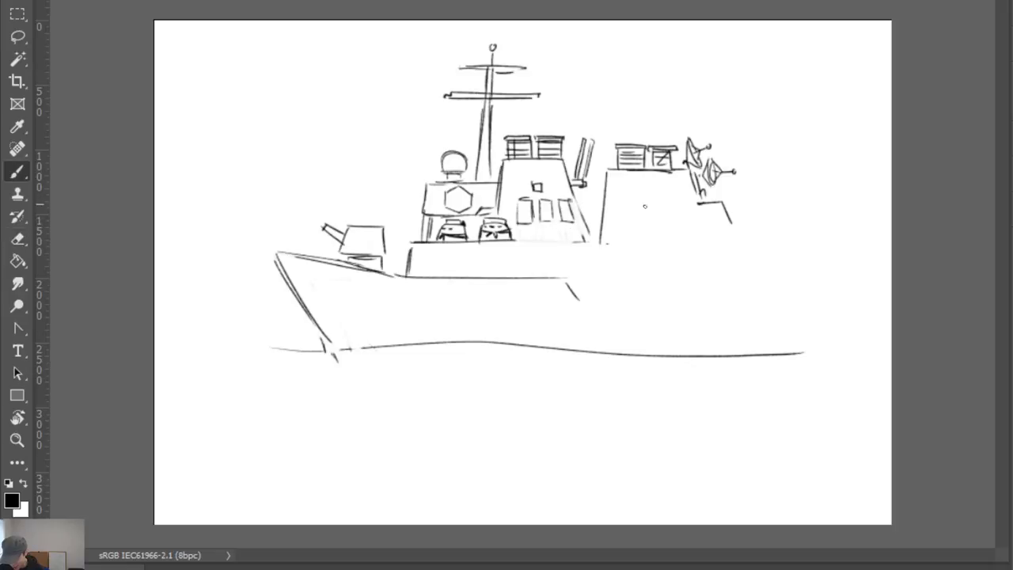
Draw a divided rectangular window row on the aft block and touch up the tapered block's middle window
drag(619, 225, 667, 225)
mouse_move(610, 200)
mouse_down()
mouse_move(670, 200)
mouse_move(611, 225)
mouse_move(665, 227)
mouse_up()
mouse_move(521, 224)
mouse_down()
mouse_move(576, 225)
mouse_move(525, 227)
mouse_move(559, 224)
mouse_up()
key(e)
key(b)
key(ctrl+z)
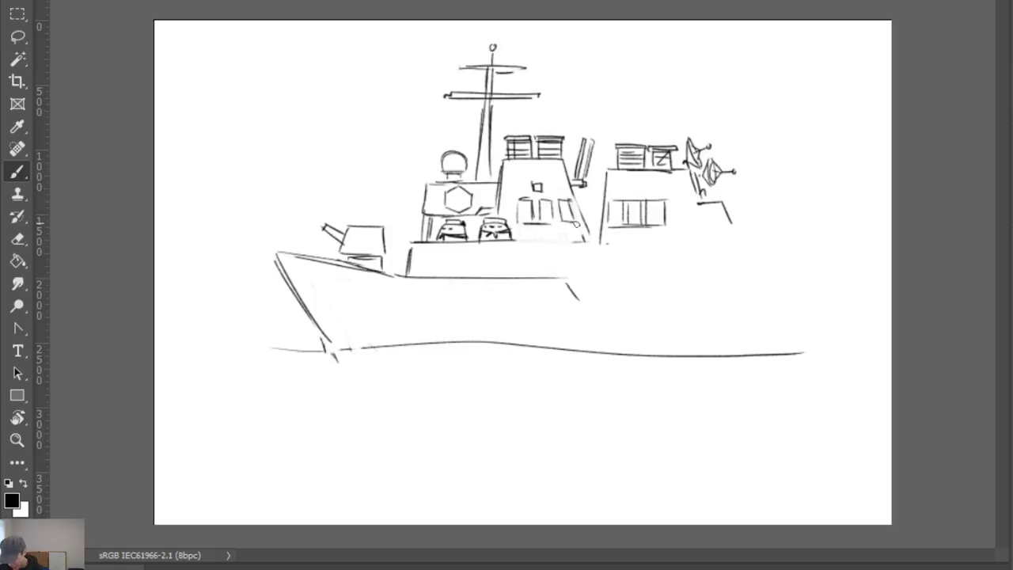
key(e)
key(b)
drag(541, 222, 558, 224)
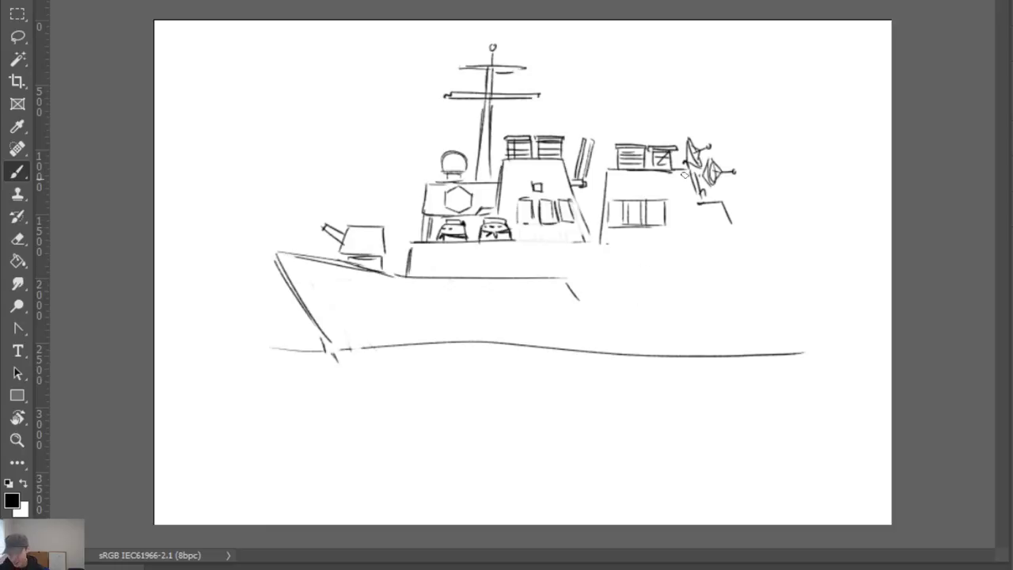
Extend the deck line aft, shape a stepped-down stern deck with a vertical transom, and begin a small figure on it
drag(478, 281, 624, 279)
key(ctrl+z)
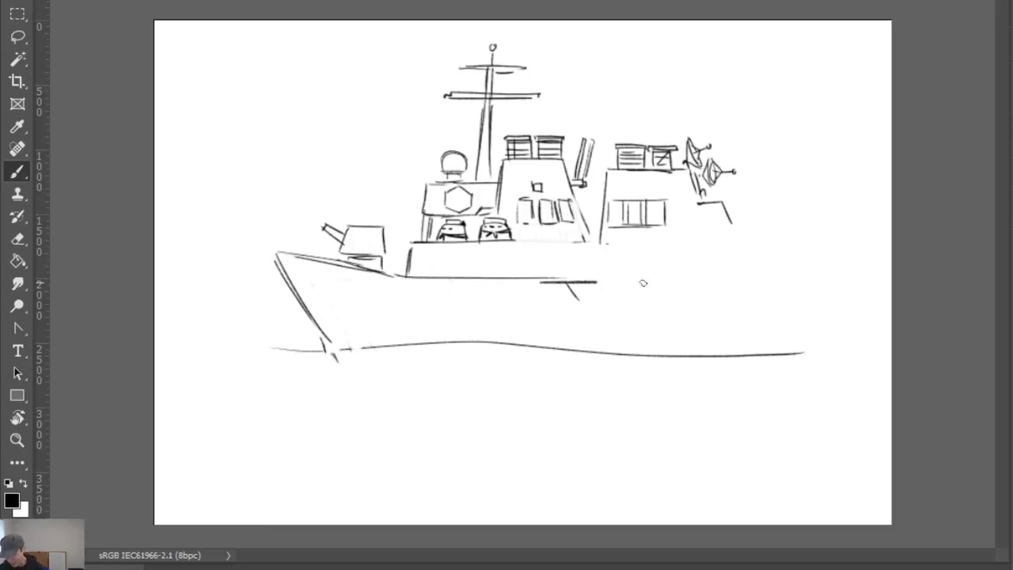
mouse_move(540, 281)
mouse_down()
mouse_move(760, 275)
mouse_move(792, 305)
mouse_move(827, 303)
mouse_move(854, 332)
mouse_move(854, 350)
mouse_up()
key(e)
drag(778, 301, 841, 287)
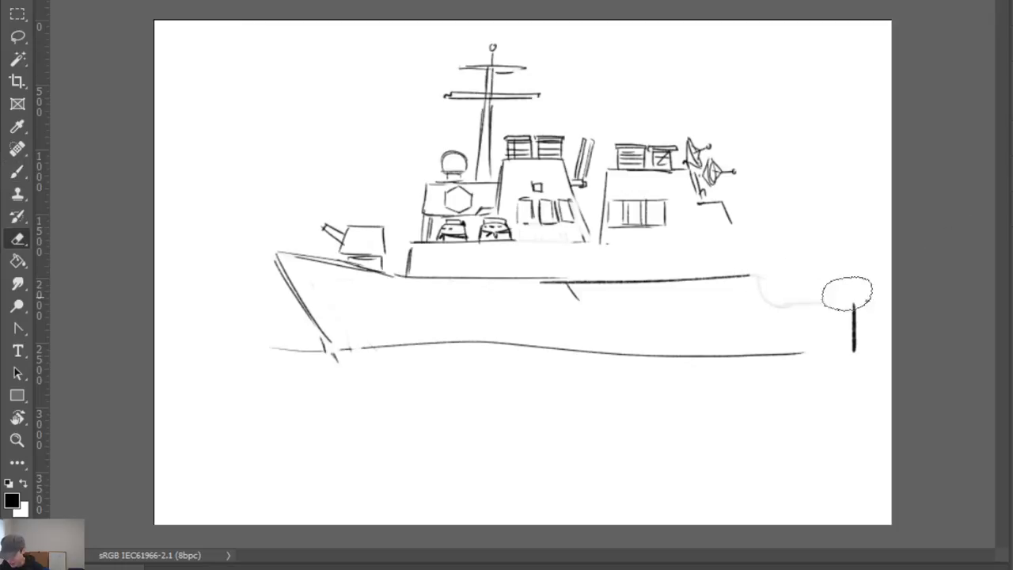
key(b)
mouse_move(756, 276)
mouse_down()
mouse_move(776, 304)
mouse_move(847, 305)
mouse_move(804, 286)
mouse_move(826, 279)
mouse_up()
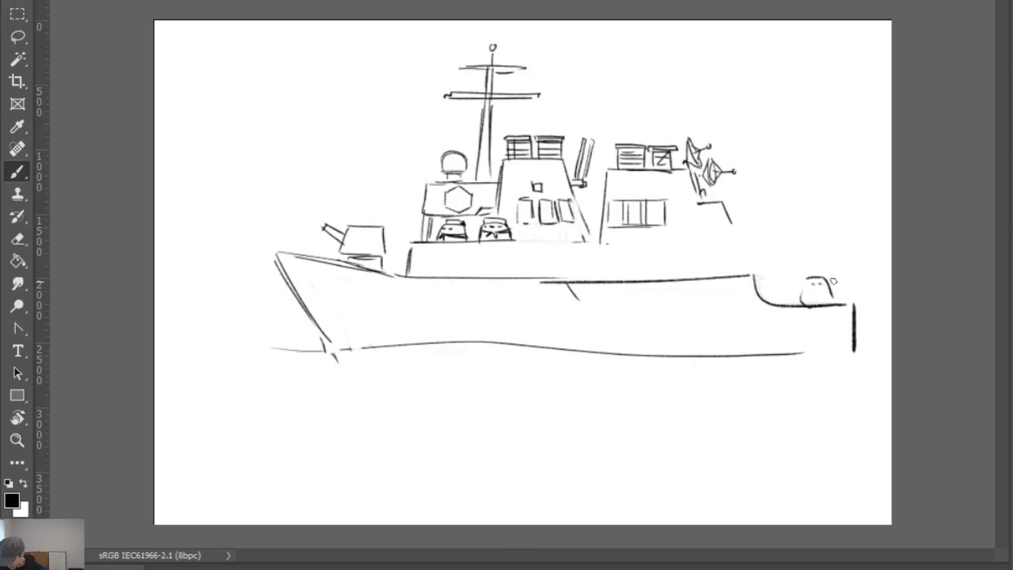
Draw a small capped sailor sitting on the lowered stern deck, undoing and reworking its cap, face and body
drag(806, 274, 828, 279)
key(ctrl+z)
mouse_move(811, 291)
mouse_down()
mouse_move(802, 290)
mouse_move(803, 270)
mouse_move(818, 293)
mouse_up()
key(e)
key(b)
key(ctrl+z)
key(ctrl+z)
key(ctrl+z)
drag(810, 283, 813, 285)
mouse_move(821, 290)
mouse_down()
mouse_move(828, 298)
mouse_move(809, 292)
mouse_move(831, 305)
mouse_up()
Give the stern sailor a fishing rod with a line hanging past the stern, and redraw the vertical transom edge
key(e)
key(b)
mouse_move(832, 297)
mouse_down()
mouse_move(849, 270)
mouse_move(879, 367)
mouse_up()
key(ctrl+z)
key(e)
key(b)
drag(854, 309, 850, 358)
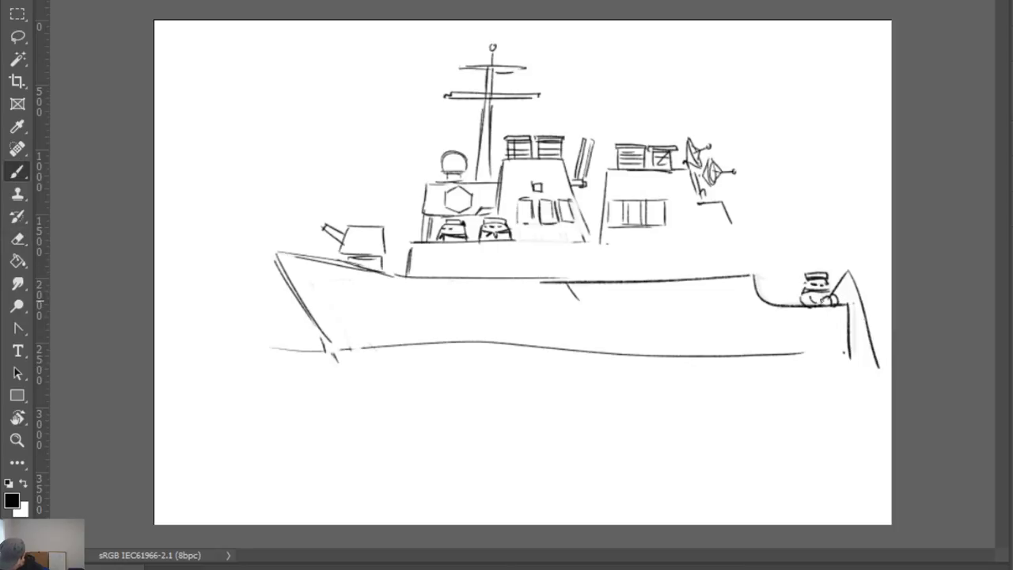
Refine the stern sailor's body outline and face, alternating small erasures and brush strokes
key(e)
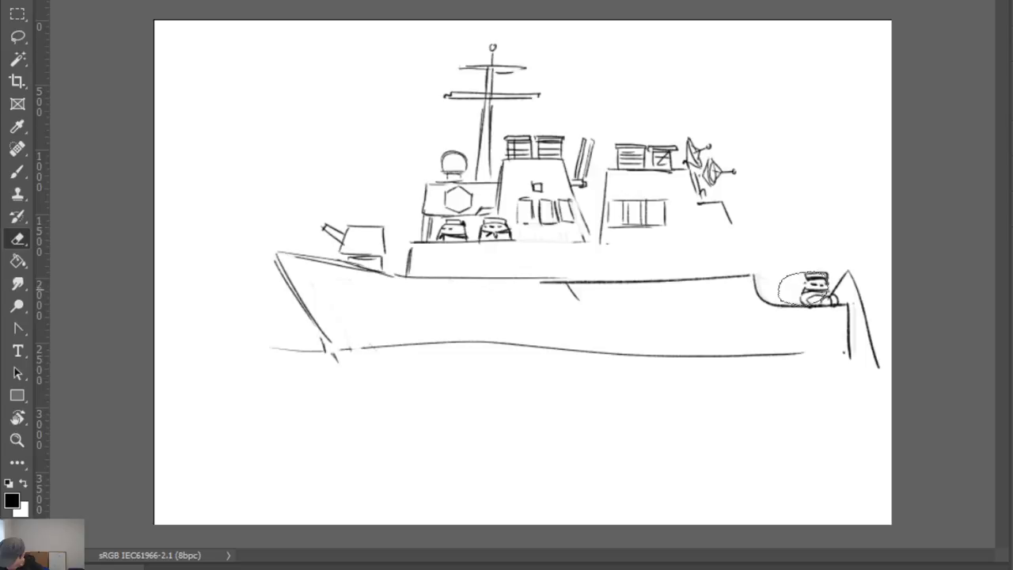
key(b)
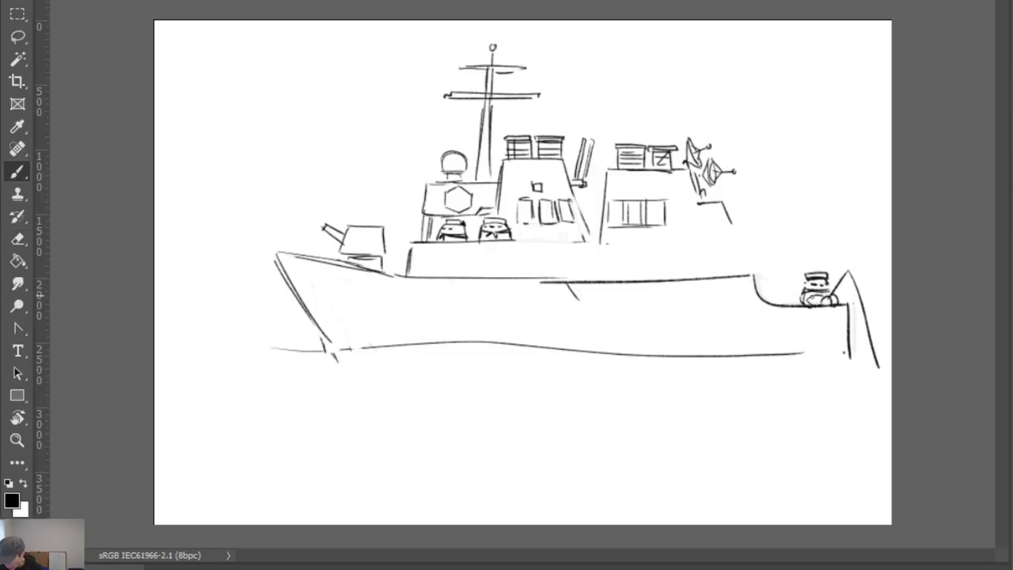
key(e)
key(b)
key(e)
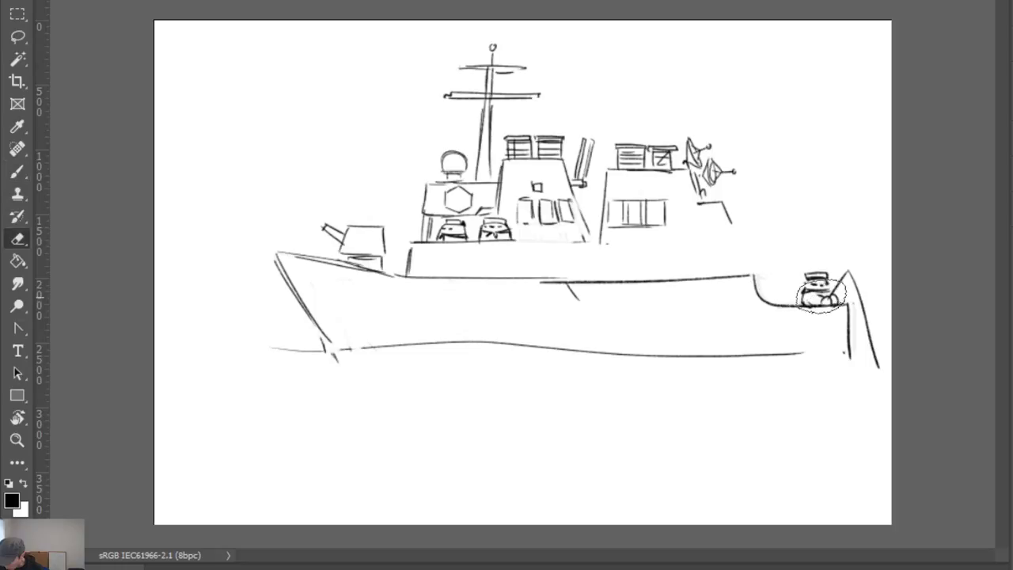
key(b)
drag(807, 281, 805, 290)
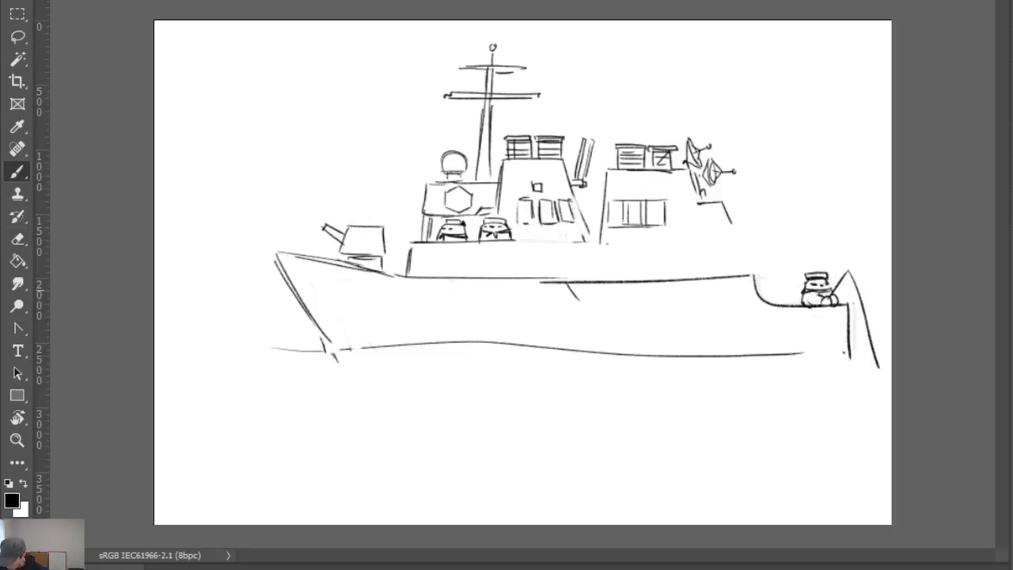
key(e)
alt+right_click(826, 278)
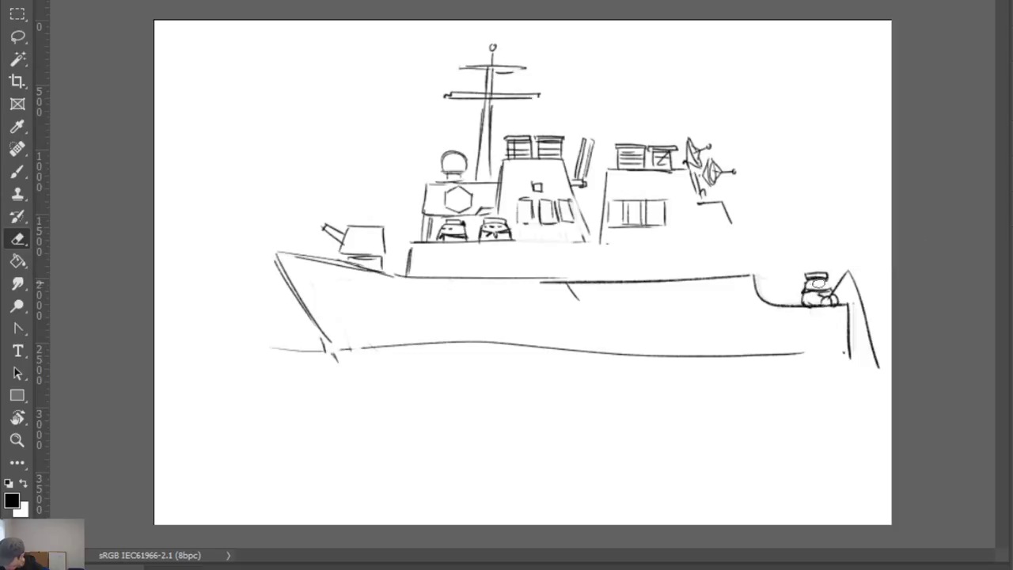
key(b)
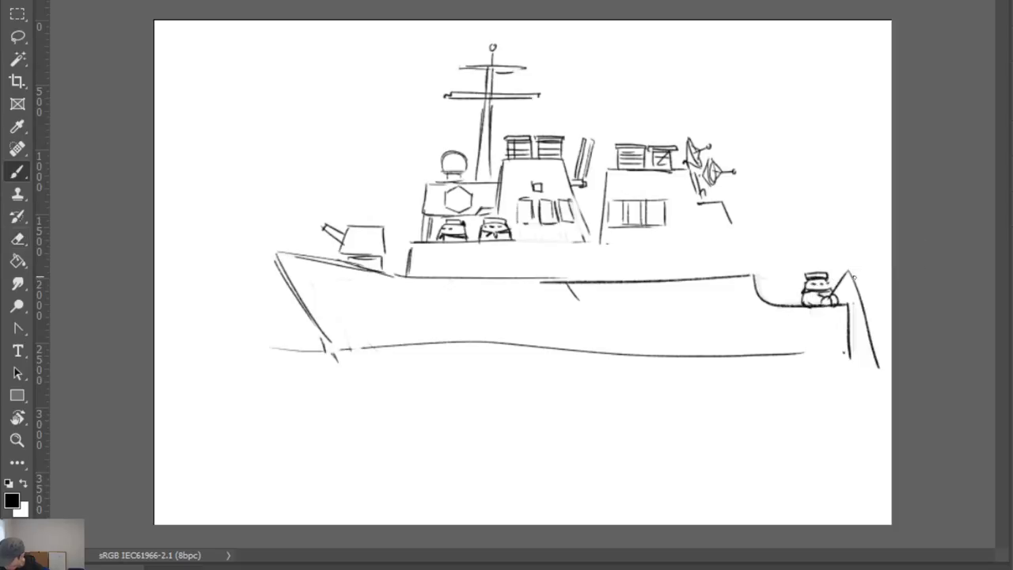
Redraw the stern sailor's fishing line as a thin line past the stern, and extend the waterline to the transom
key(ctrl+z)
key(e)
mouse_move(851, 273)
mouse_down()
mouse_move(869, 325)
mouse_move(853, 266)
mouse_move(877, 377)
mouse_up()
key(b)
drag(736, 354, 849, 356)
Reinforce the waterline at the bow and scatter leaf-shaped ripples in the water below the hull
mouse_move(278, 352)
mouse_down()
mouse_move(427, 344)
mouse_move(529, 356)
mouse_up()
mouse_move(529, 355)
mouse_down()
mouse_move(445, 354)
mouse_move(583, 357)
mouse_up()
key(ctrl+z)
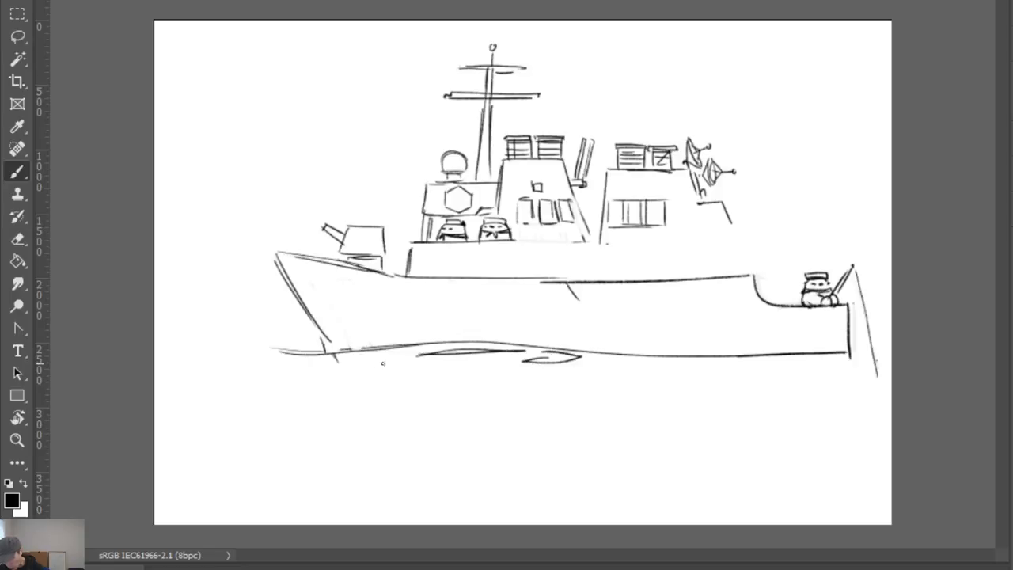
mouse_move(361, 363)
mouse_down()
mouse_move(446, 366)
mouse_move(347, 364)
mouse_up()
drag(256, 364, 293, 365)
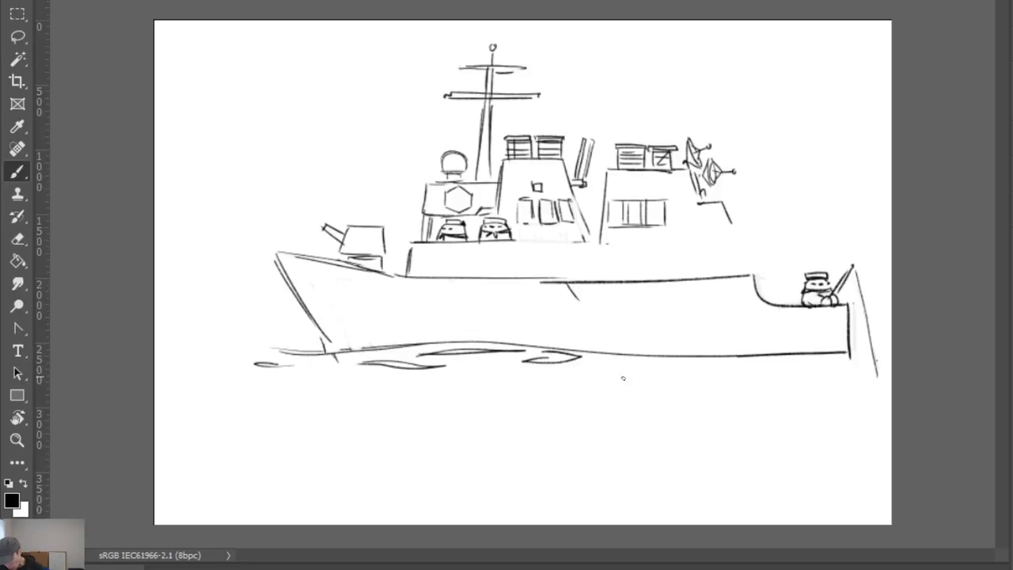
drag(661, 369, 698, 368)
Continue the waterline behind the stern to the canvas edge, undoing trial strokes on the transom
drag(769, 353, 845, 346)
key(ctrl+z)
drag(772, 353, 887, 343)
drag(849, 304, 857, 341)
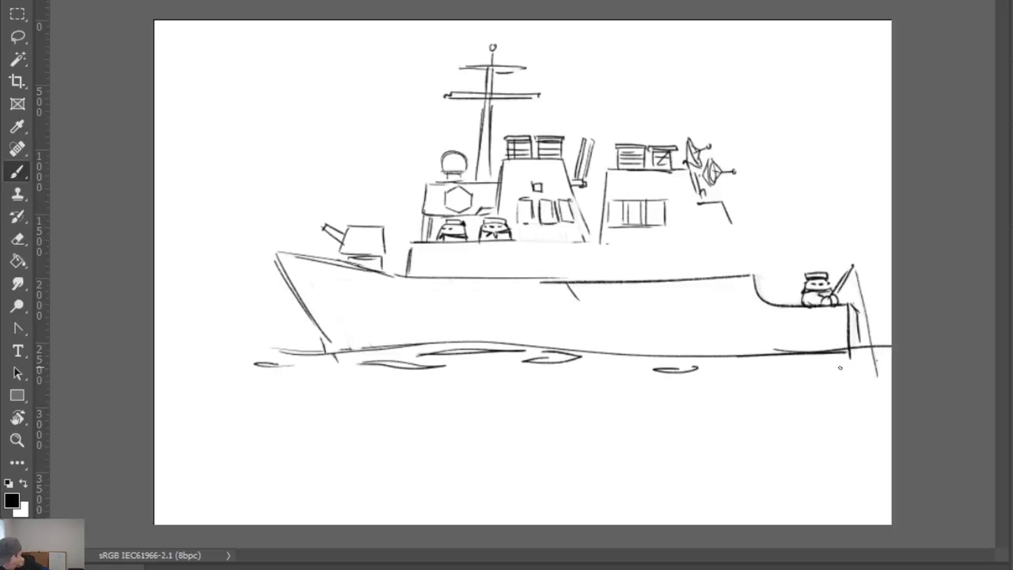
key(ctrl+z)
key(ctrl+z)
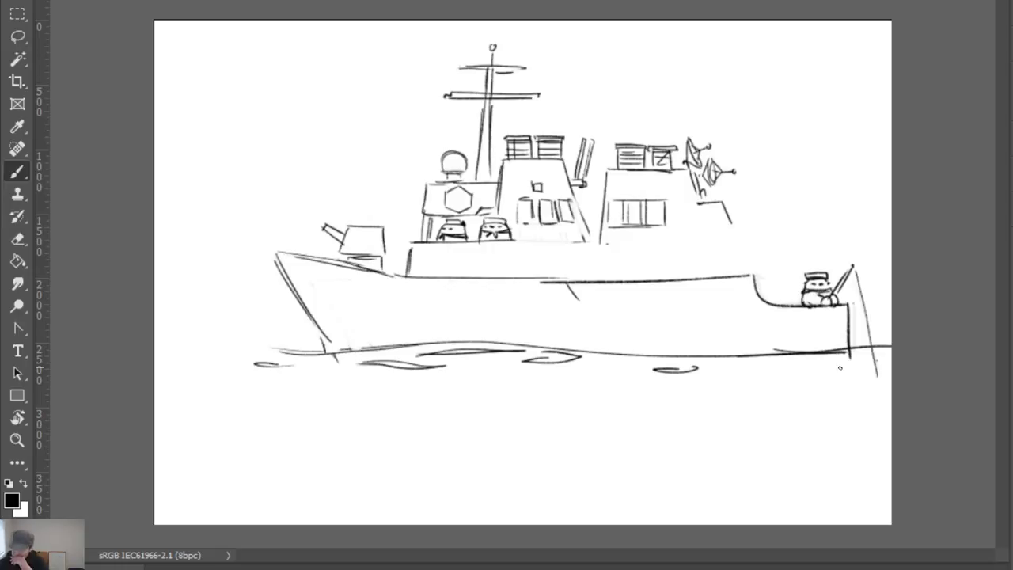
Replace the vertical transom with a slanted, shaded one and add a wave line in the water behind the stern
key(e)
mouse_move(852, 306)
mouse_down()
mouse_move(849, 355)
mouse_move(916, 341)
mouse_up()
key(b)
key(e)
key(b)
key(ctrl+z)
mouse_move(816, 380)
mouse_down()
mouse_move(922, 363)
mouse_move(797, 374)
mouse_move(880, 366)
mouse_up()
key(ctrl+z)
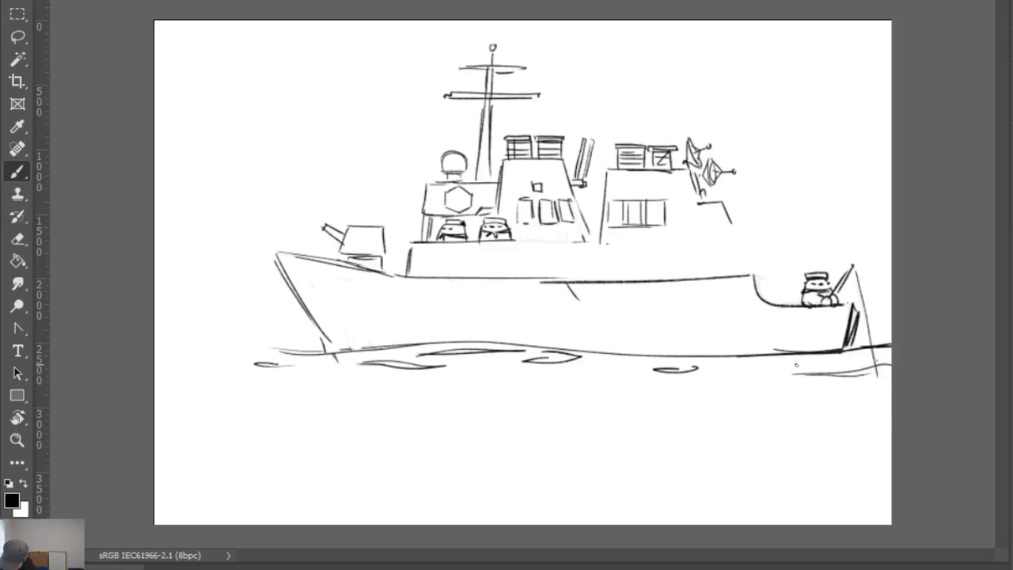
Add several more ripples, including a large curved one, in the water below the aft half of the hull
mouse_move(798, 364)
mouse_down()
mouse_move(749, 366)
mouse_move(666, 396)
mouse_move(770, 375)
mouse_up()
mouse_move(582, 389)
mouse_down()
mouse_move(665, 381)
mouse_move(620, 361)
mouse_up()
drag(630, 361, 642, 362)
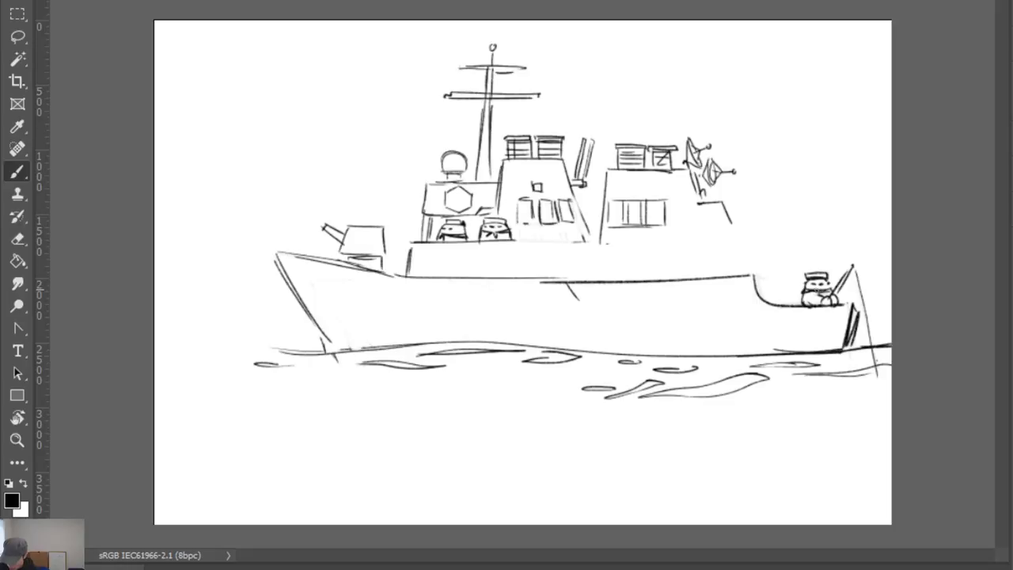
Thicken the curved edge of the stern step and reinforce the roofline of the forward deckhouse
mouse_move(759, 276)
mouse_down()
mouse_move(777, 305)
mouse_move(759, 291)
mouse_move(765, 281)
mouse_up()
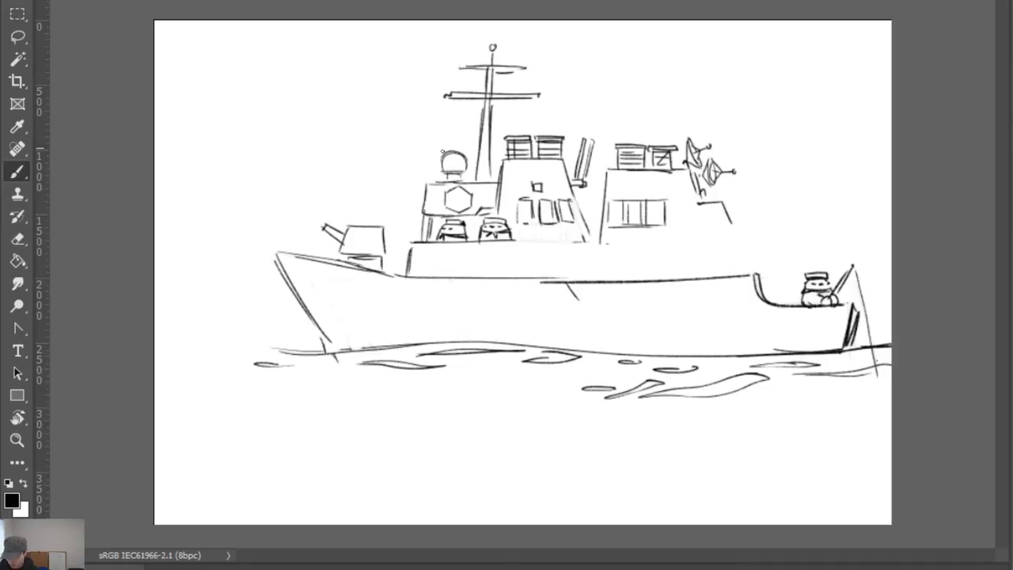
drag(428, 180, 460, 182)
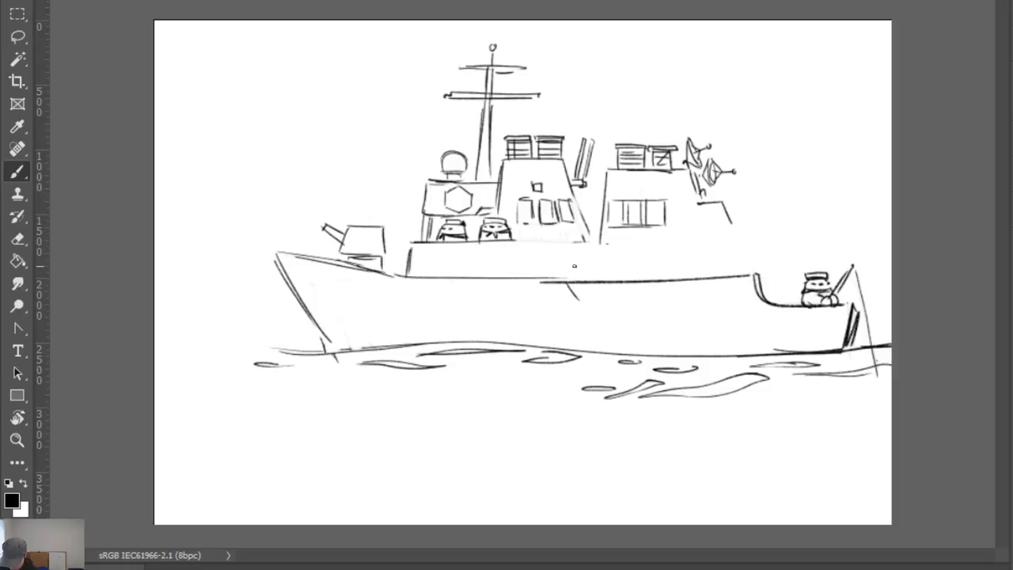
Draw two capped sailors with faces side by side on the forward main deck, behind the hull edge
mouse_move(496, 275)
mouse_down()
mouse_move(529, 260)
mouse_move(537, 274)
mouse_move(518, 264)
mouse_up()
key(ctrl+z)
mouse_move(497, 261)
mouse_down()
mouse_move(525, 253)
mouse_move(531, 262)
mouse_up()
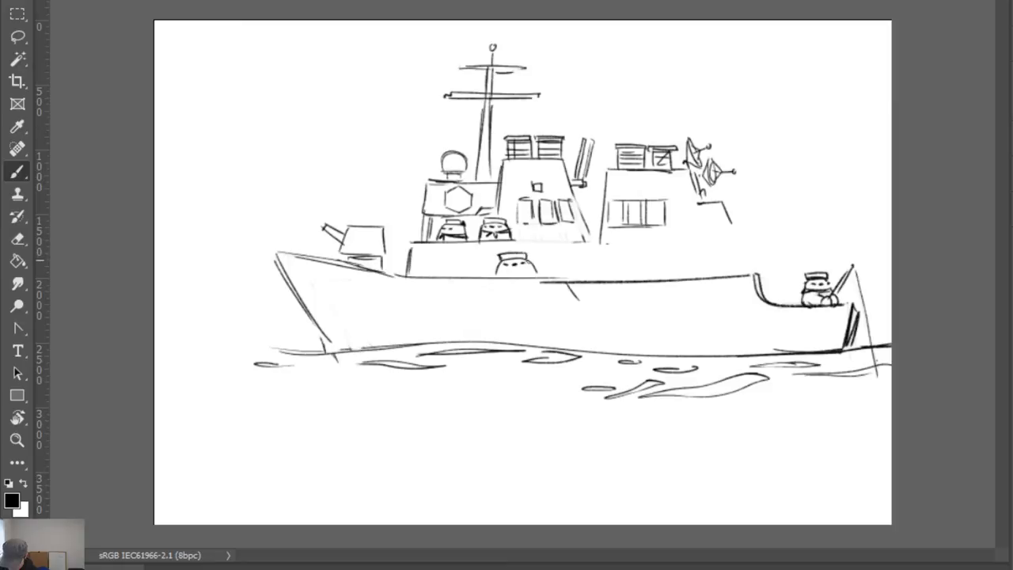
key(e)
key(b)
mouse_move(500, 271)
mouse_down()
mouse_move(529, 268)
mouse_move(515, 281)
mouse_move(506, 270)
mouse_move(530, 269)
mouse_up()
mouse_move(432, 277)
mouse_down()
mouse_move(458, 265)
mouse_move(466, 277)
mouse_move(467, 259)
mouse_move(465, 274)
mouse_move(445, 277)
mouse_move(467, 276)
mouse_up()
key(ctrl+z)
key(ctrl+z)
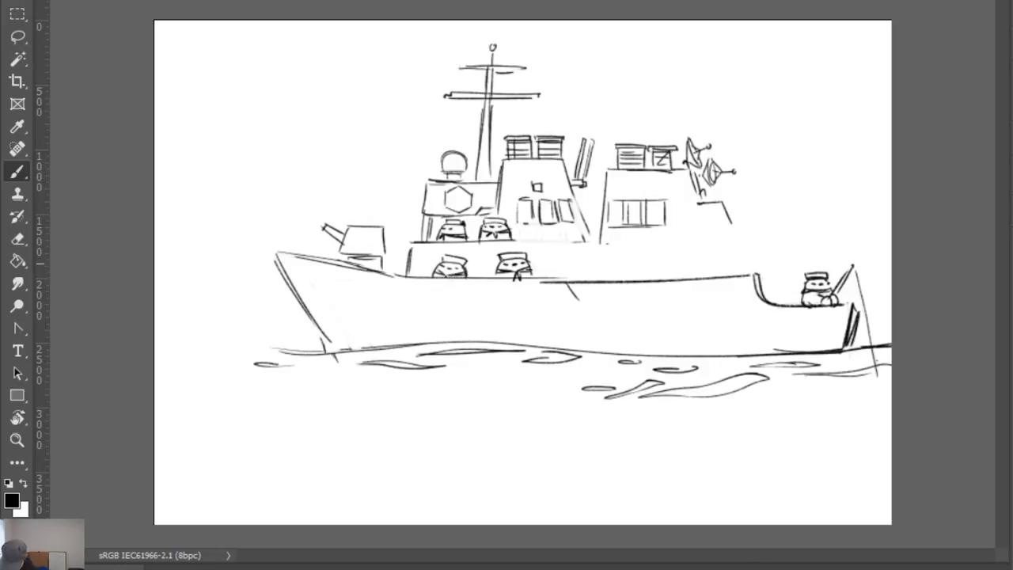
Draw a capped sailor on the main deck just ahead of the stern step, and touch up the midship sailor
mouse_move(705, 276)
mouse_down()
mouse_move(735, 262)
mouse_move(740, 274)
mouse_up()
mouse_move(709, 258)
mouse_down()
mouse_move(736, 255)
mouse_move(710, 260)
mouse_up()
key(ctrl+z)
mouse_move(707, 252)
mouse_down()
mouse_move(736, 261)
mouse_move(724, 280)
mouse_move(739, 271)
mouse_up()
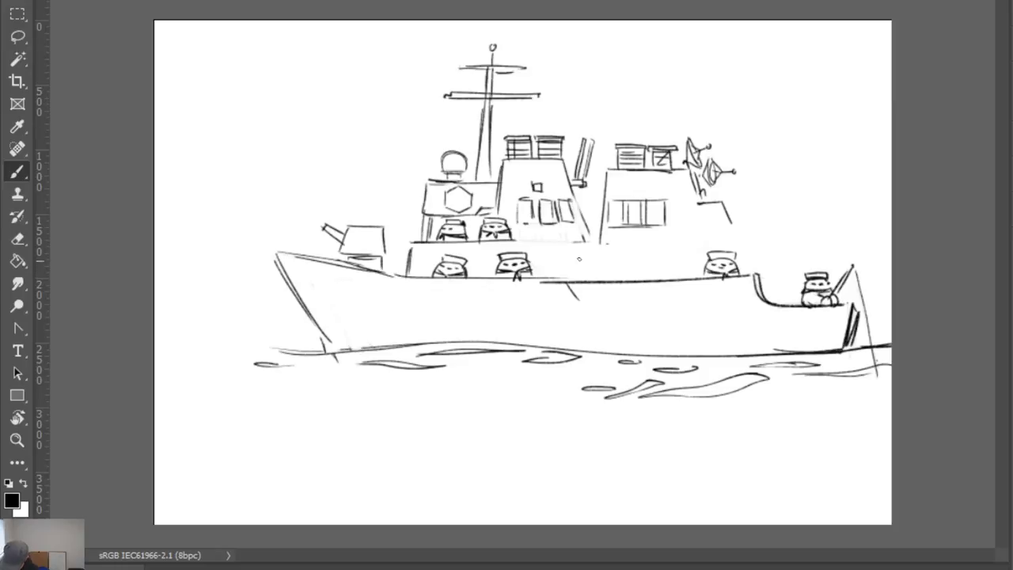
drag(513, 274, 517, 276)
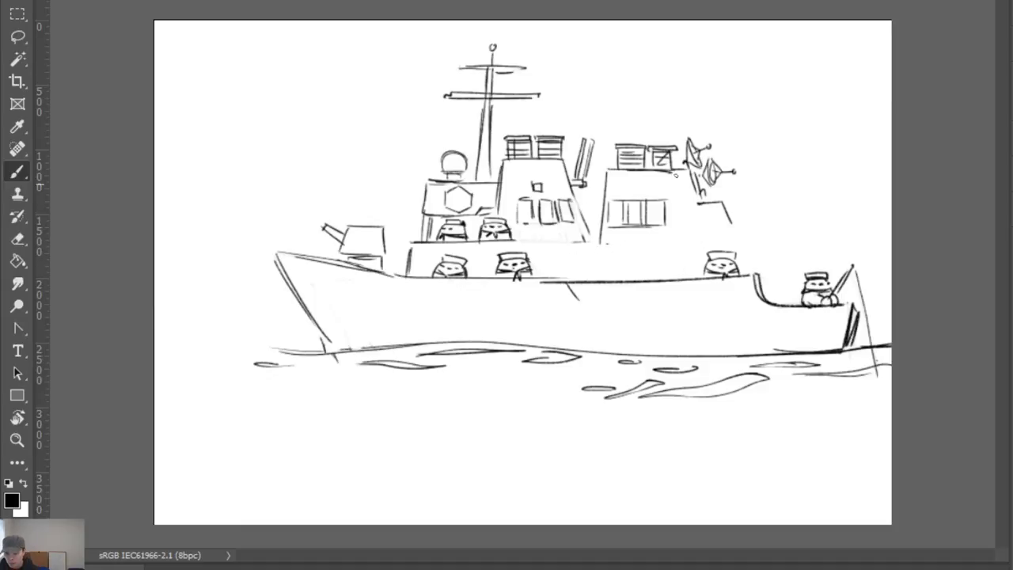
Extend the upper deck line aft and drop a stepped wall from its end down to the stern deck
mouse_move(627, 247)
mouse_down()
mouse_move(774, 239)
mouse_move(782, 276)
mouse_up()
mouse_move(781, 240)
mouse_down()
mouse_move(780, 290)
mouse_move(766, 273)
mouse_move(780, 303)
mouse_up()
key(ctrl+z)
key(ctrl+z)
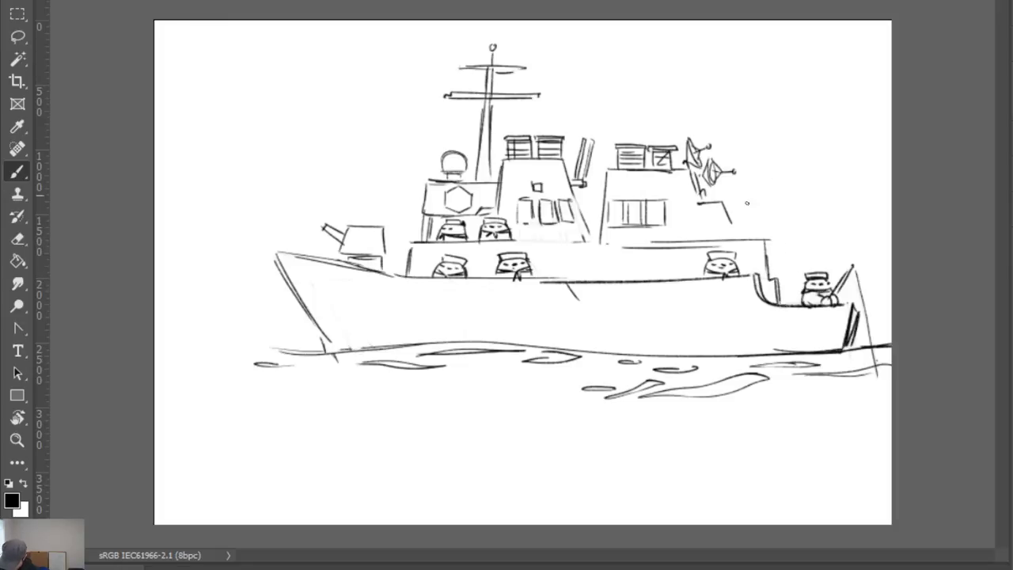
Draw two capped sailors with neckerchiefs side by side at the aft end of the upper deck
mouse_move(725, 237)
mouse_down()
mouse_move(749, 221)
mouse_move(756, 234)
mouse_move(736, 229)
mouse_move(746, 230)
mouse_move(733, 215)
mouse_move(752, 214)
mouse_up()
mouse_move(753, 215)
mouse_down()
mouse_move(744, 227)
mouse_move(757, 238)
mouse_move(726, 238)
mouse_move(719, 200)
mouse_move(755, 217)
mouse_up()
key(ctrl+z)
key(ctrl+z)
key(e)
key(b)
key(e)
key(b)
key(ctrl+z)
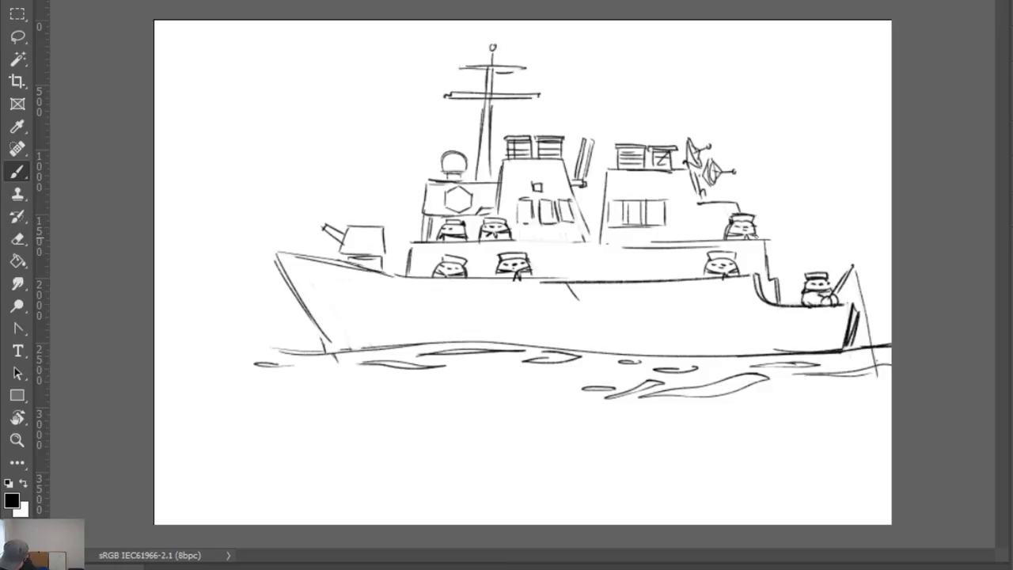
mouse_move(686, 239)
mouse_down()
mouse_move(688, 221)
mouse_move(713, 218)
mouse_move(719, 240)
mouse_move(702, 226)
mouse_move(711, 224)
mouse_move(703, 237)
mouse_move(721, 226)
mouse_move(687, 238)
mouse_move(712, 217)
mouse_up()
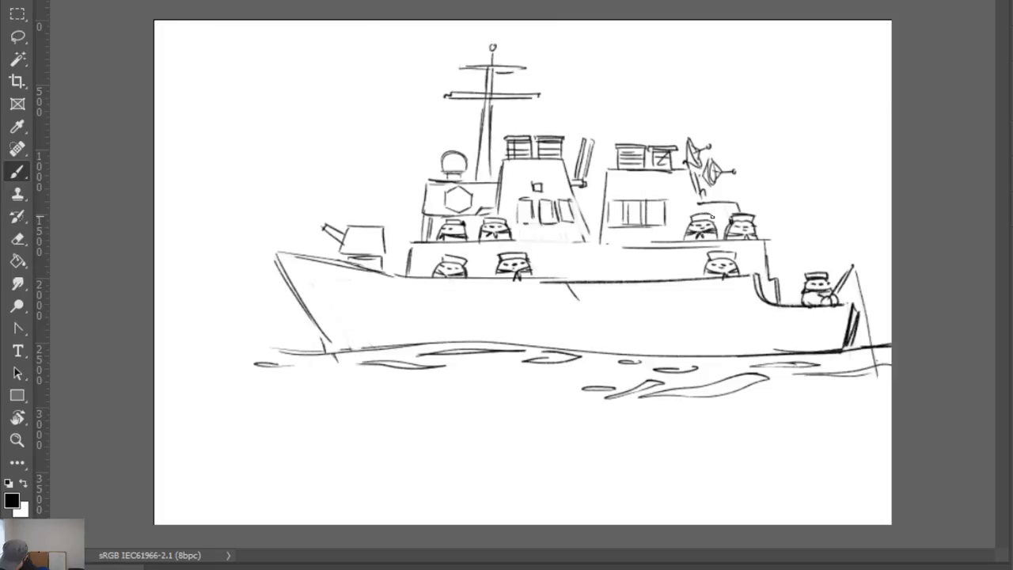
key(e)
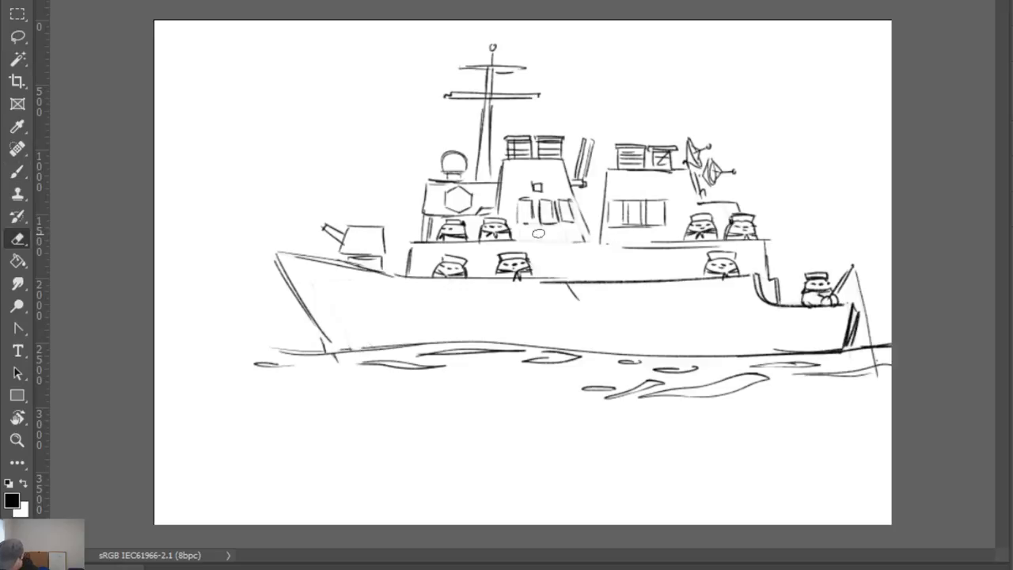
Strengthen the upper deck line under the bridge and erase the row of windows on the aft superstructure
key(b)
mouse_move(502, 241)
mouse_down()
mouse_move(606, 244)
mouse_move(645, 224)
mouse_move(605, 225)
mouse_move(638, 208)
mouse_move(662, 211)
mouse_up()
key(e)
key(b)
key(e)
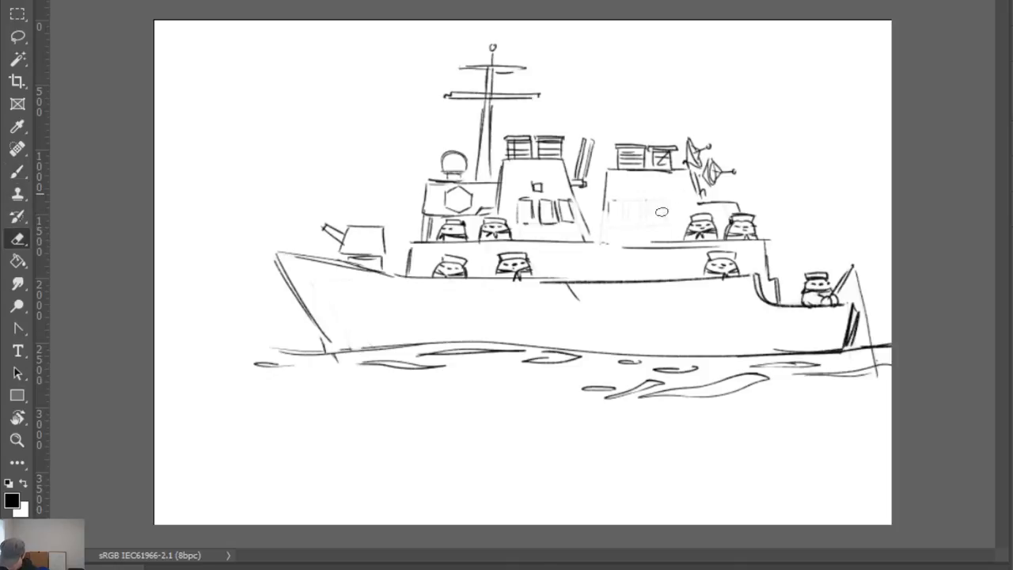
key(b)
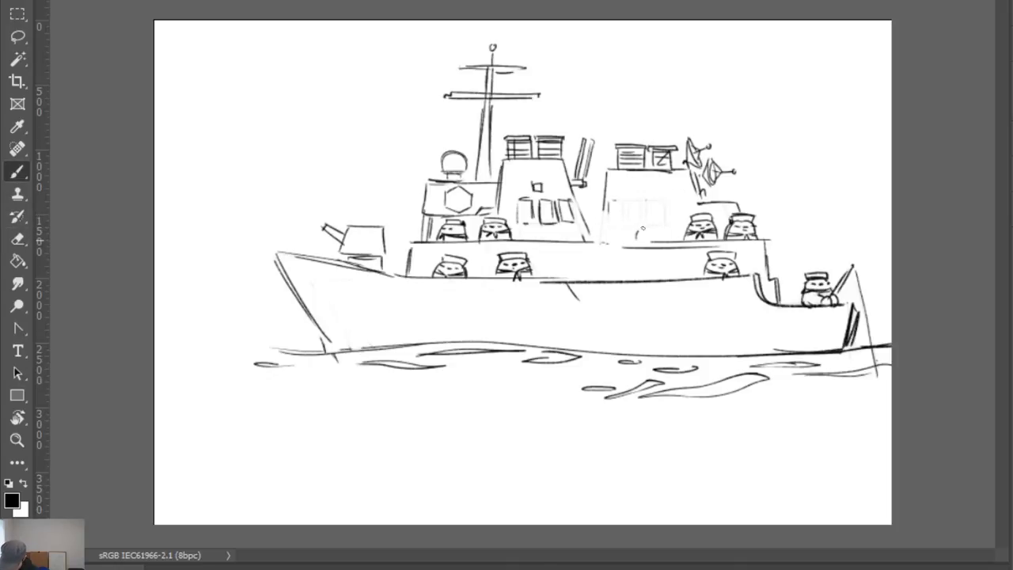
Rough in two sailors with raised arms on the midship deck and the long rounded torpedo they carry overhead
drag(627, 279, 635, 262)
key(ctrl+z)
mouse_move(625, 277)
mouse_down()
mouse_move(629, 265)
mouse_move(659, 280)
mouse_move(651, 263)
mouse_move(657, 278)
mouse_move(644, 275)
mouse_move(651, 258)
mouse_move(656, 276)
mouse_move(668, 249)
mouse_move(651, 246)
mouse_move(662, 235)
mouse_move(573, 243)
mouse_up()
key(ctrl+z)
key(e)
key(b)
key(e)
key(b)
key(e)
key(b)
mouse_move(648, 238)
mouse_down()
mouse_move(572, 242)
mouse_move(591, 250)
mouse_move(588, 277)
mouse_move(597, 255)
mouse_move(601, 267)
mouse_move(599, 254)
mouse_move(611, 256)
mouse_move(586, 263)
mouse_move(639, 264)
mouse_up()
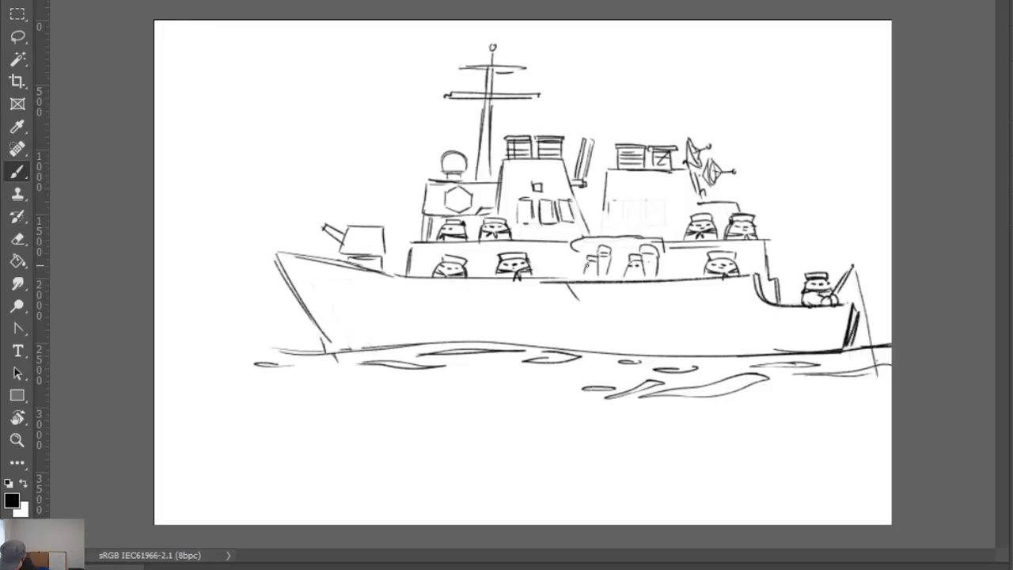
Lighten the torpedo's rough outline and erase the deck line where it overlaps the torpedo
key(e)
mouse_move(590, 239)
mouse_down()
mouse_move(573, 251)
mouse_move(588, 236)
mouse_move(584, 255)
mouse_move(569, 245)
mouse_move(637, 257)
mouse_move(641, 238)
mouse_move(628, 251)
mouse_move(574, 250)
mouse_move(599, 244)
mouse_up()
key(b)
key(ctrl+z)
key(ctrl+z)
key(e)
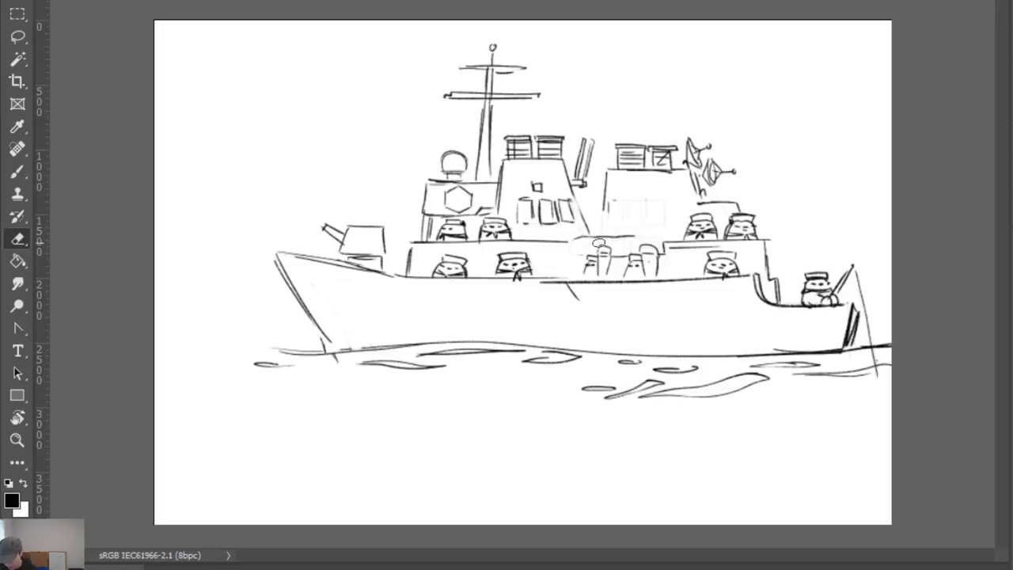
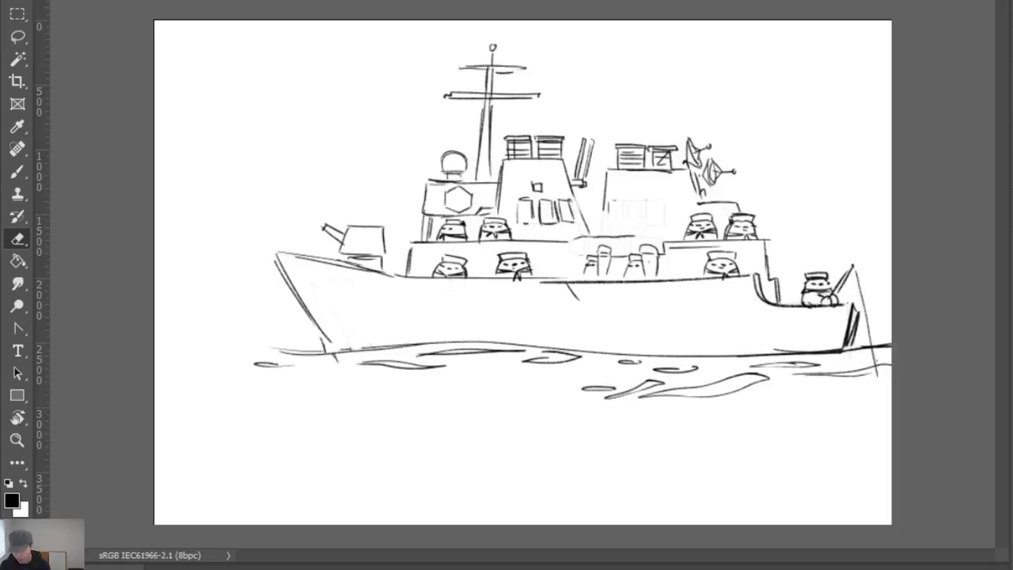
key(b)
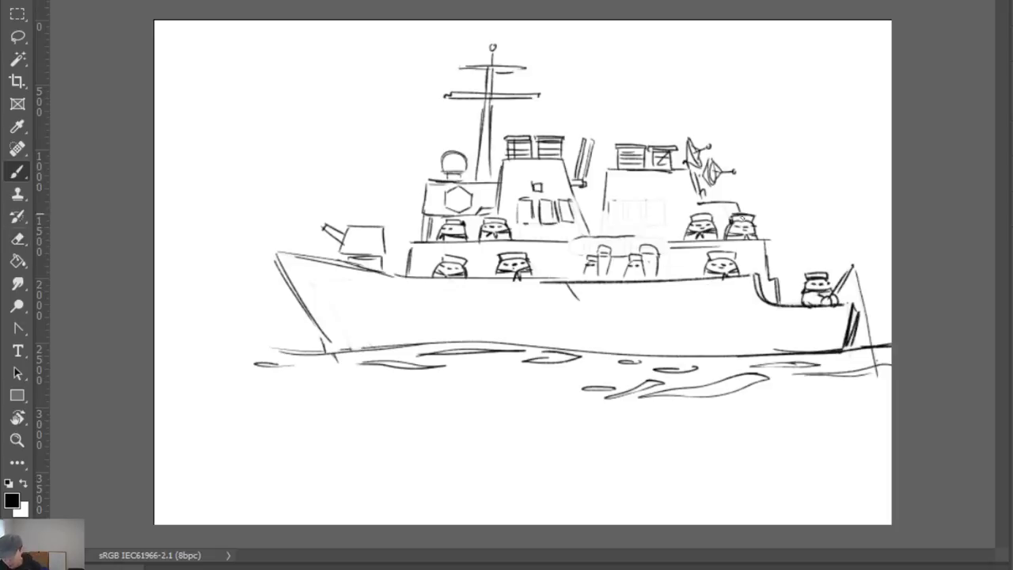
Redraw the torpedo in bold with a band and tail section, and define the faces of the two sailors carrying it
mouse_move(586, 237)
mouse_down()
mouse_move(570, 246)
mouse_move(586, 254)
mouse_up()
key(ctrl+z)
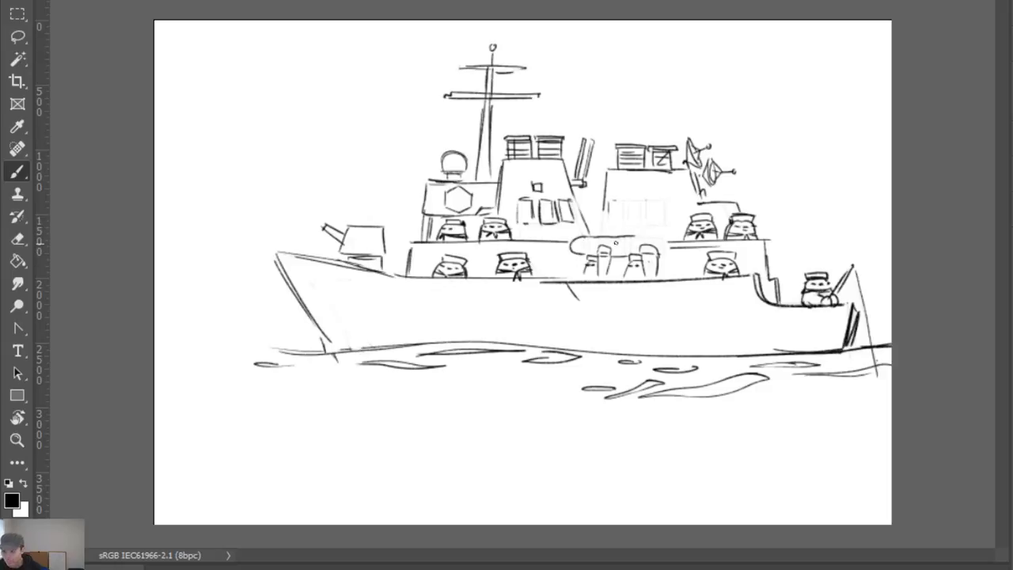
mouse_move(616, 238)
mouse_down()
mouse_move(619, 255)
mouse_move(639, 238)
mouse_move(662, 237)
mouse_move(663, 253)
mouse_move(670, 236)
mouse_move(671, 260)
mouse_move(672, 239)
mouse_move(595, 238)
mouse_move(644, 239)
mouse_up()
key(ctrl+z)
key(e)
key(b)
key(e)
key(b)
mouse_move(576, 241)
mouse_down()
mouse_move(613, 253)
mouse_move(586, 271)
mouse_move(592, 261)
mouse_move(646, 273)
mouse_up()
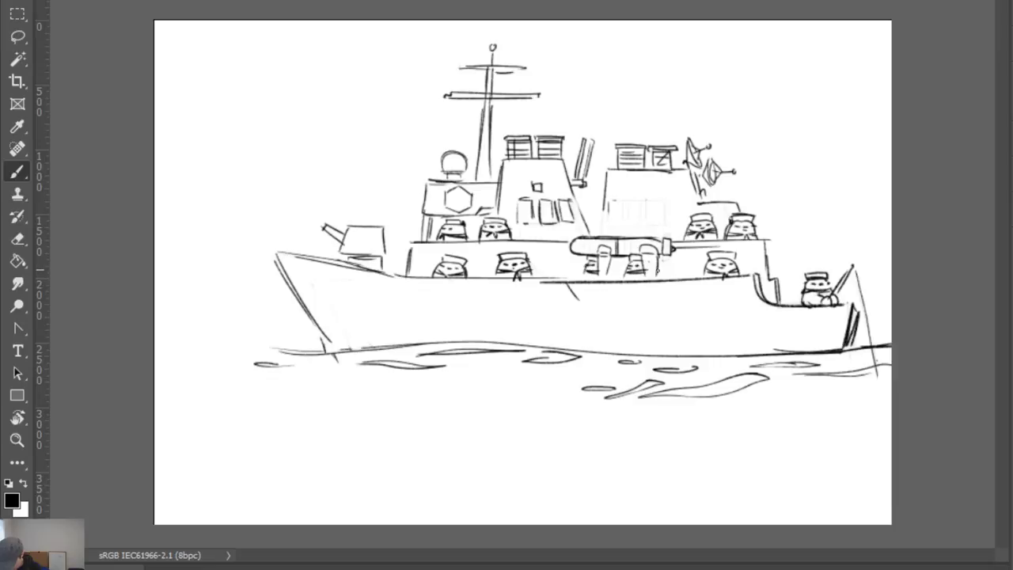
Finish the raised arms and bodies of the two torpedo-carrying sailors with darker strokes
drag(658, 255, 657, 275)
mouse_move(596, 260)
mouse_down()
mouse_move(610, 259)
mouse_move(606, 283)
mouse_move(580, 281)
mouse_move(657, 277)
mouse_move(646, 280)
mouse_up()
drag(656, 274, 582, 268)
key(ctrl+z)
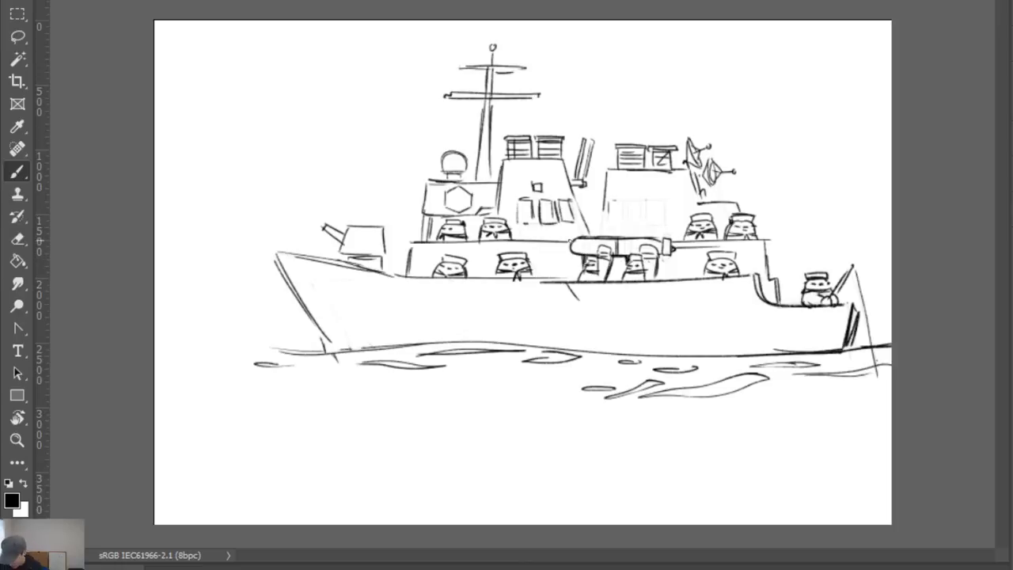
Draw a capped sailor on the upper deck behind the torpedo's tail, erasing and reshaping the cap
key(e)
key(b)
mouse_move(644, 234)
mouse_down()
mouse_move(658, 219)
mouse_move(674, 233)
mouse_move(663, 233)
mouse_move(666, 221)
mouse_up()
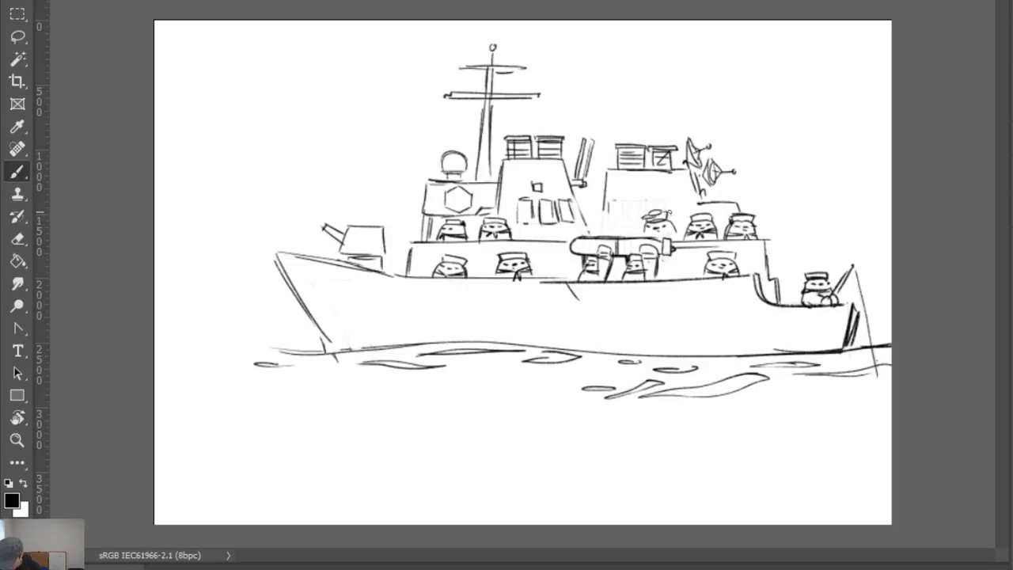
key(e)
mouse_move(666, 213)
mouse_down()
mouse_move(645, 217)
mouse_move(678, 240)
mouse_move(651, 237)
mouse_up()
key(b)
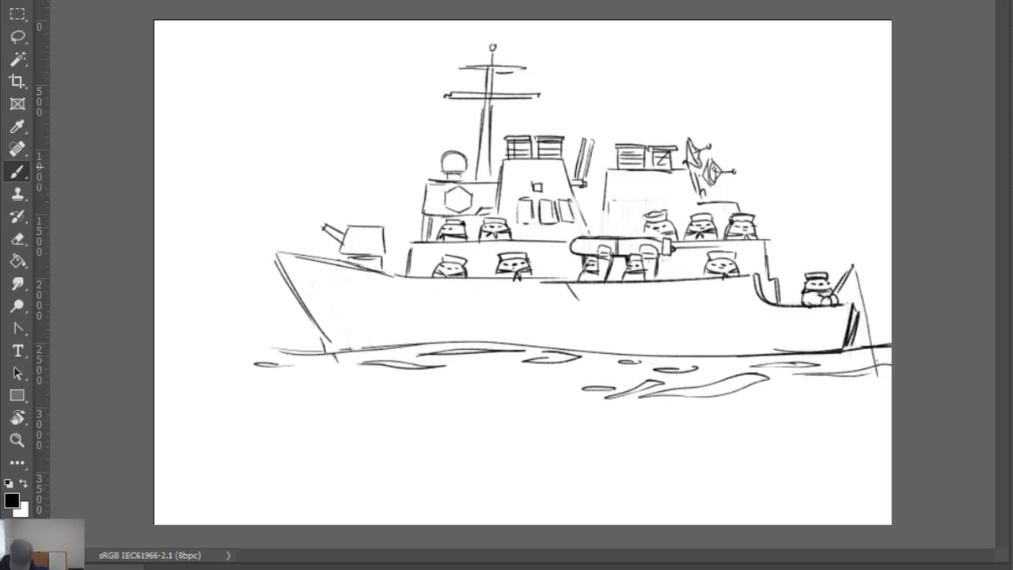
Rough in a window, a ledge line and the cap and hands of a new sailor on the aft superstructure
key(e)
key(b)
mouse_move(645, 198)
mouse_down()
mouse_move(647, 184)
mouse_move(662, 199)
mouse_move(630, 197)
mouse_move(683, 198)
mouse_move(619, 201)
mouse_move(636, 205)
mouse_move(641, 194)
mouse_up()
key(e)
key(b)
key(e)
key(b)
key(ctrl)
key(ctrl+z)
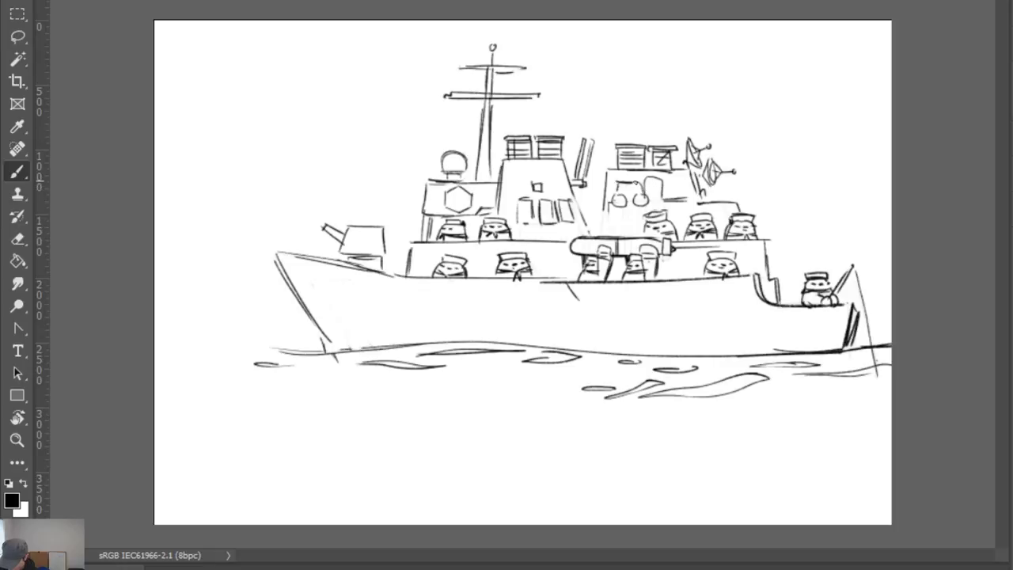
Complete the cap, face and body of the sailor leaning out of the aft superstructure
drag(617, 173, 642, 177)
drag(629, 182, 632, 195)
drag(632, 196, 643, 192)
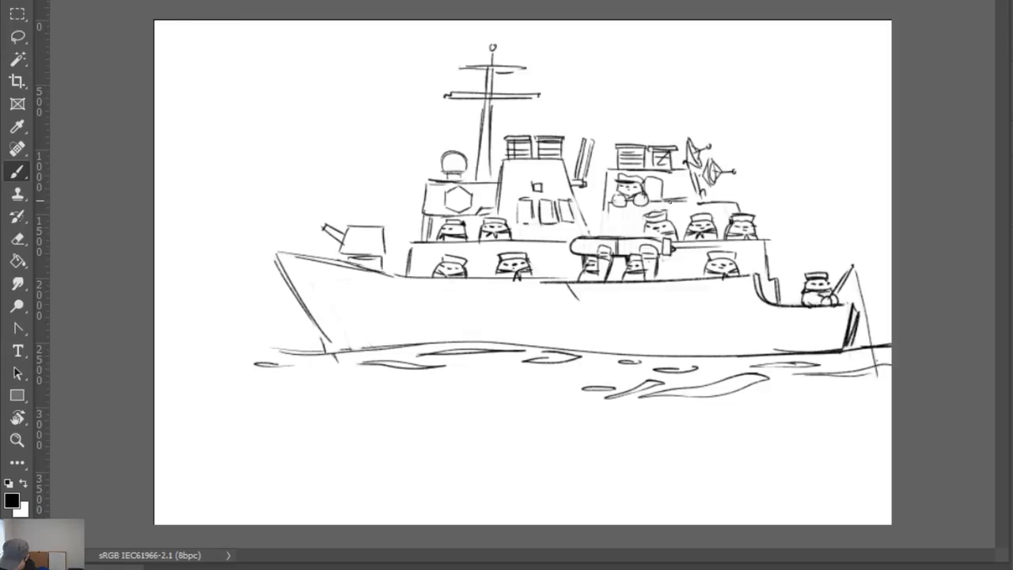
Replace the window beside that sailor with narrow upright panes and draw the aft superstructure's stepped front edge
key(e)
drag(651, 180, 659, 198)
key(b)
drag(660, 179, 663, 203)
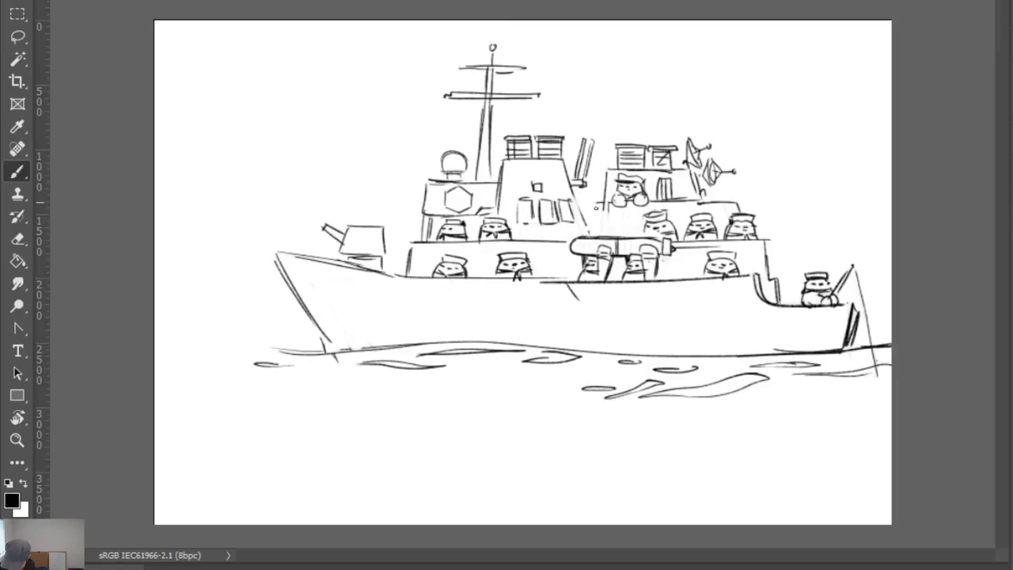
drag(596, 205, 603, 235)
drag(575, 188, 590, 235)
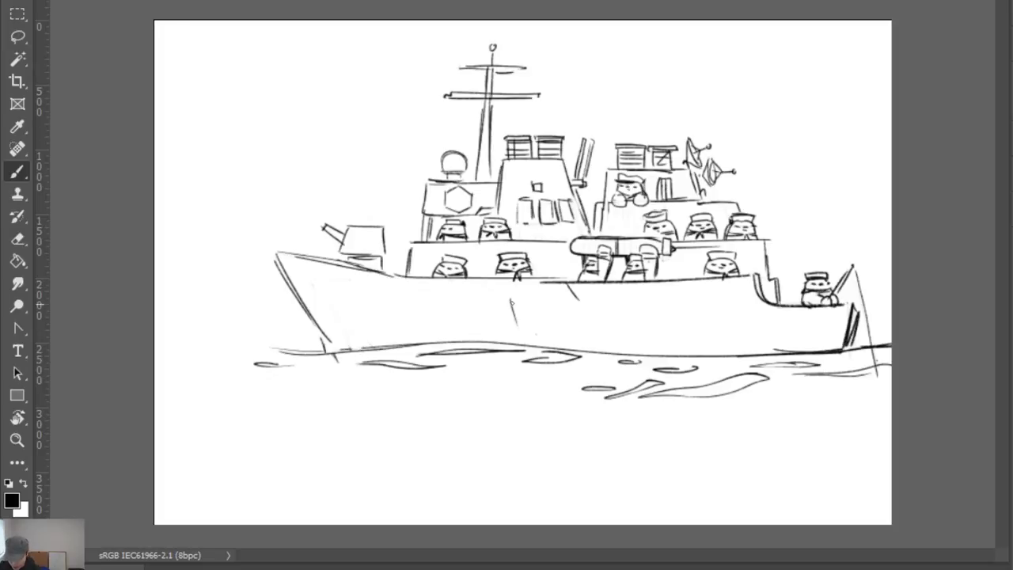
Add a slanted seam line amidships and a row of small portholes along the hull below the deck edge
drag(511, 299, 523, 340)
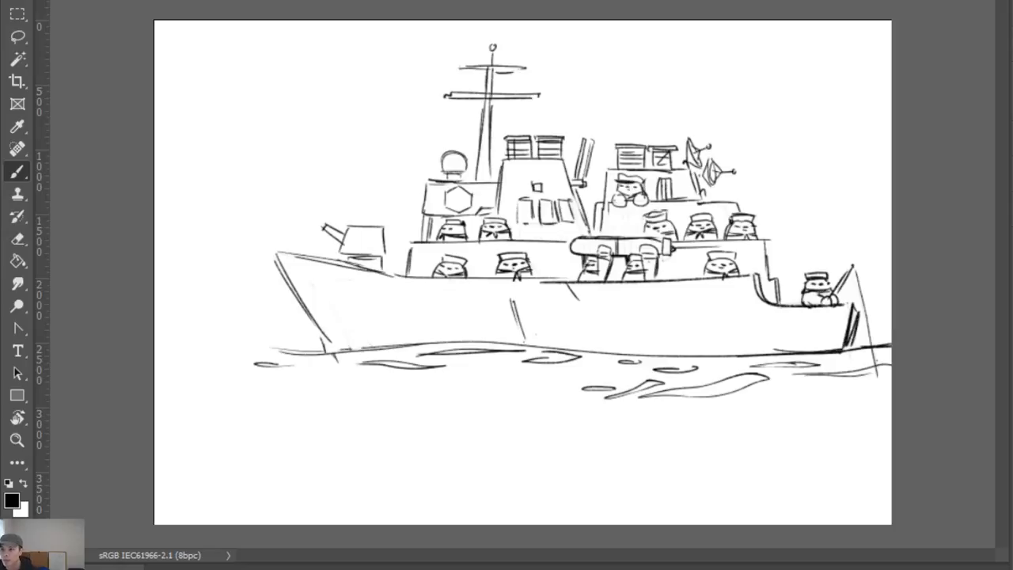
click(616, 320)
drag(334, 272, 339, 273)
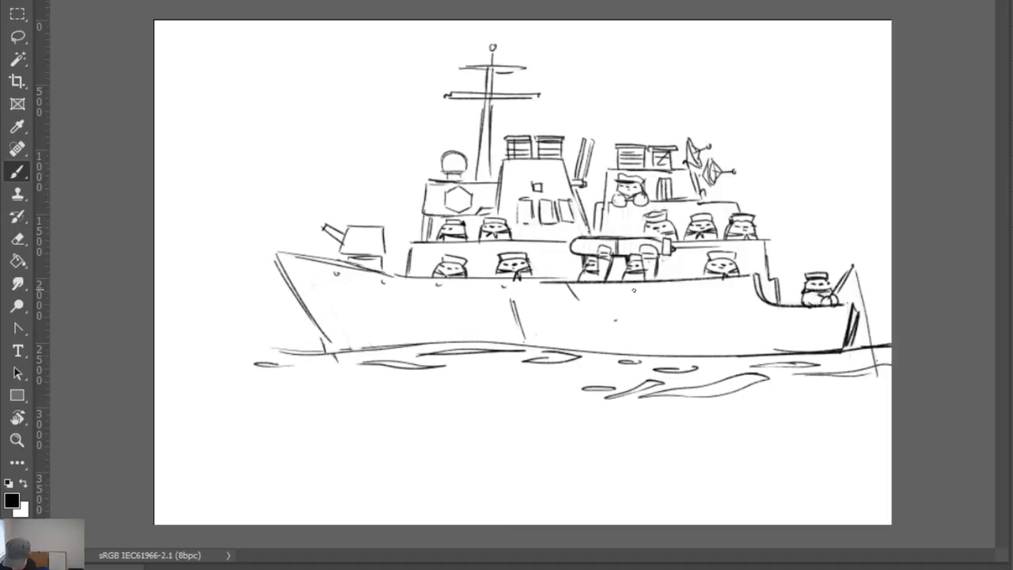
drag(556, 289, 560, 290)
drag(669, 291, 673, 293)
click(730, 287)
click(764, 311)
click(816, 317)
Shade the bow with slanted hatching strokes parallel to the stem, after undoing a first curved attempt
drag(298, 285, 369, 328)
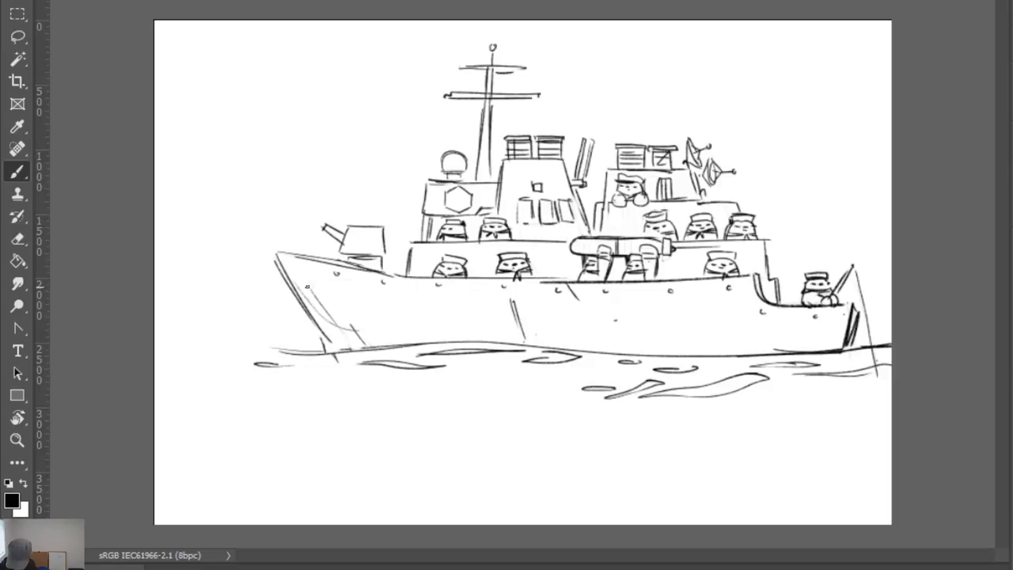
key(ctrl+z)
drag(283, 257, 326, 323)
drag(306, 277, 340, 329)
mouse_move(324, 293)
mouse_down()
mouse_move(348, 334)
mouse_move(361, 323)
mouse_up()
key(e)
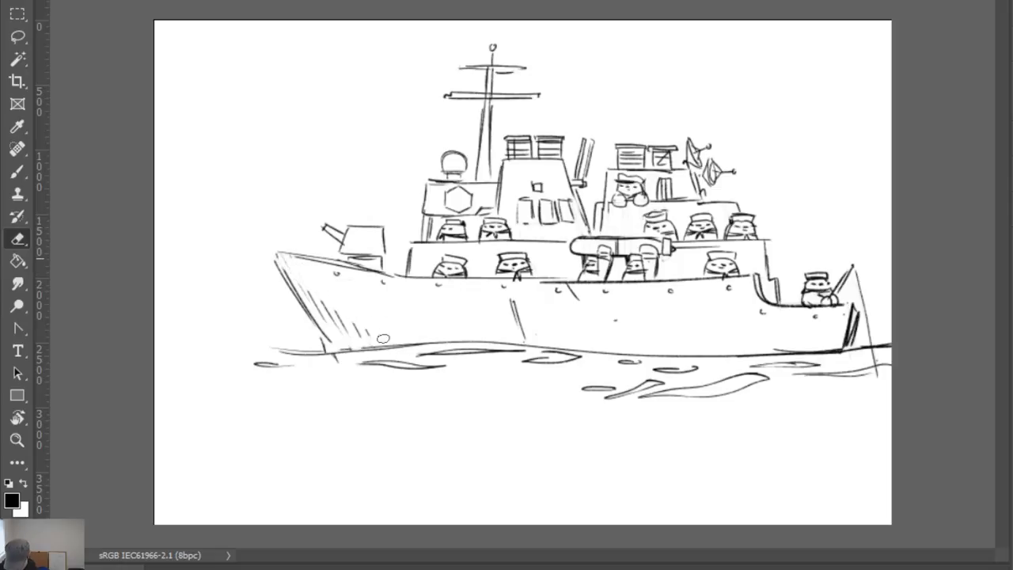
Add one more slanted hatching stroke at the bow and darken the stem line
key(b)
mouse_move(325, 317)
mouse_down()
mouse_move(340, 351)
mouse_move(372, 352)
mouse_up()
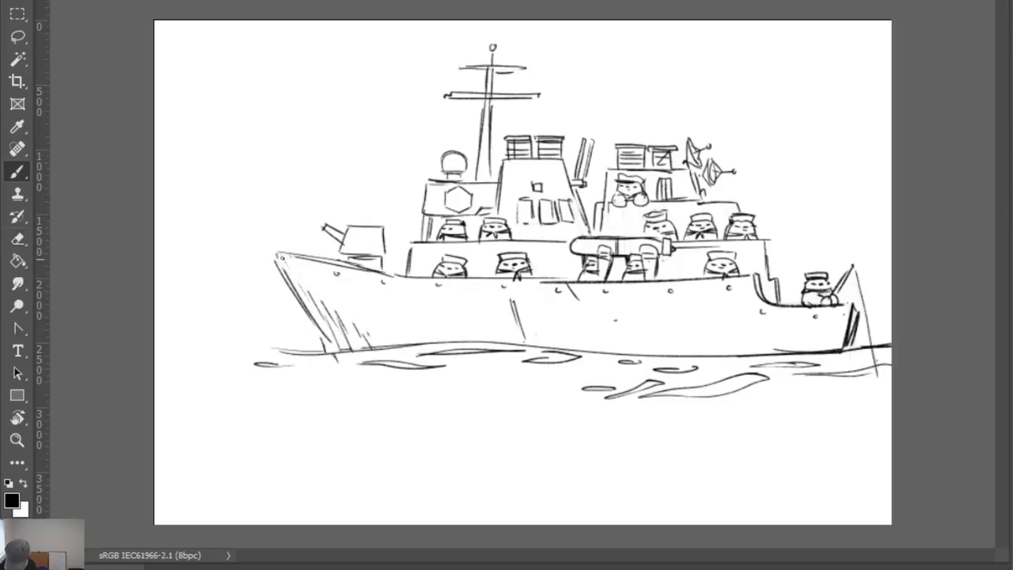
mouse_move(274, 251)
mouse_down()
mouse_move(301, 285)
mouse_move(310, 322)
mouse_up()
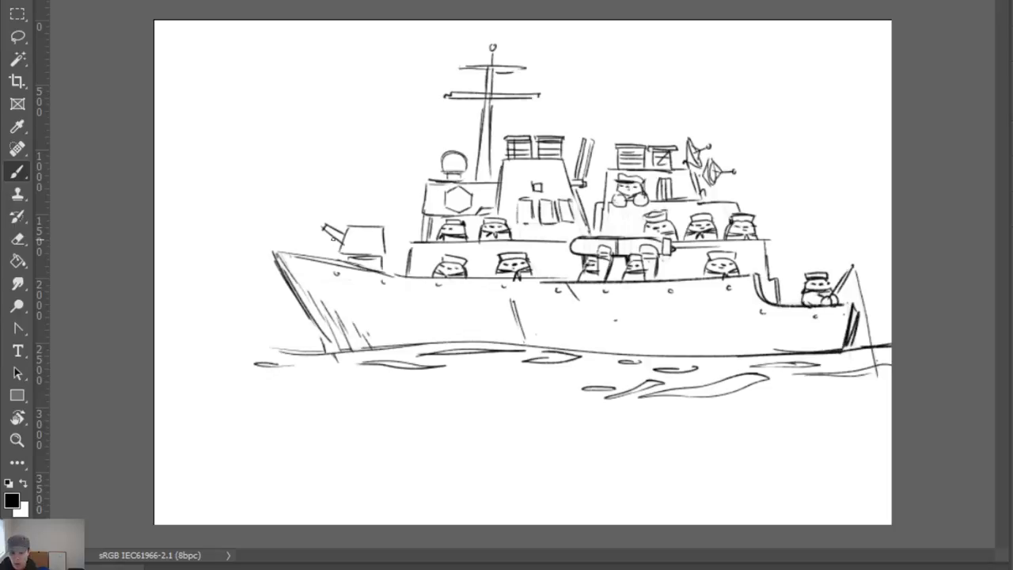
Draw a guard rail with short uprights along the foredeck from the bow to the turret, redoing its first line
mouse_move(279, 241)
mouse_down()
mouse_move(279, 251)
mouse_move(333, 246)
mouse_move(332, 255)
mouse_move(323, 246)
mouse_up()
key(ctrl+z)
mouse_move(327, 246)
mouse_down()
mouse_move(326, 255)
mouse_move(300, 254)
mouse_up()
drag(286, 240, 286, 253)
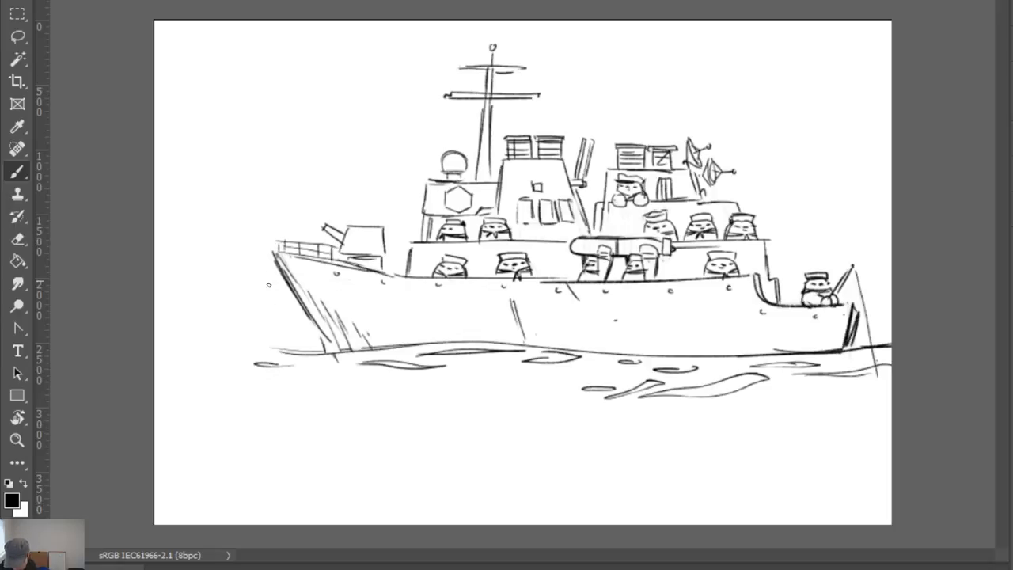
Erase most of the lower forward superstructure's front edge and draw two round binocular lenses in its place
key(e)
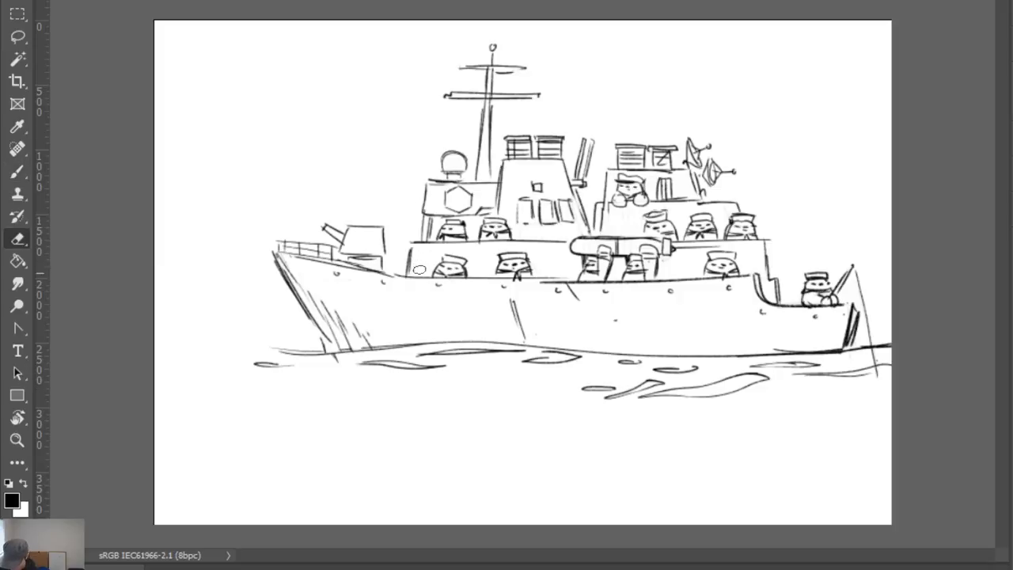
key(b)
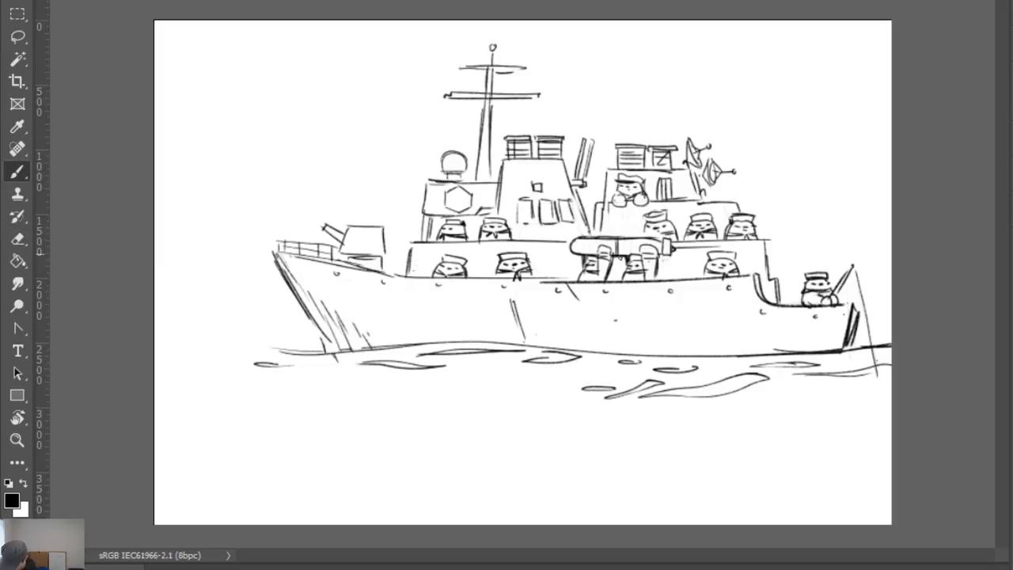
key(e)
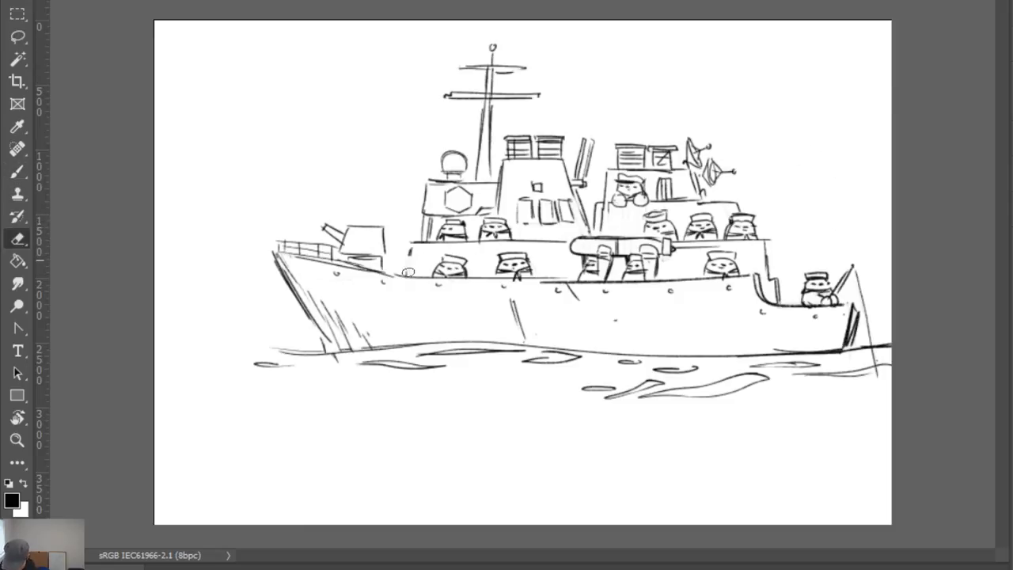
key(b)
key(e)
key(b)
drag(401, 259, 397, 267)
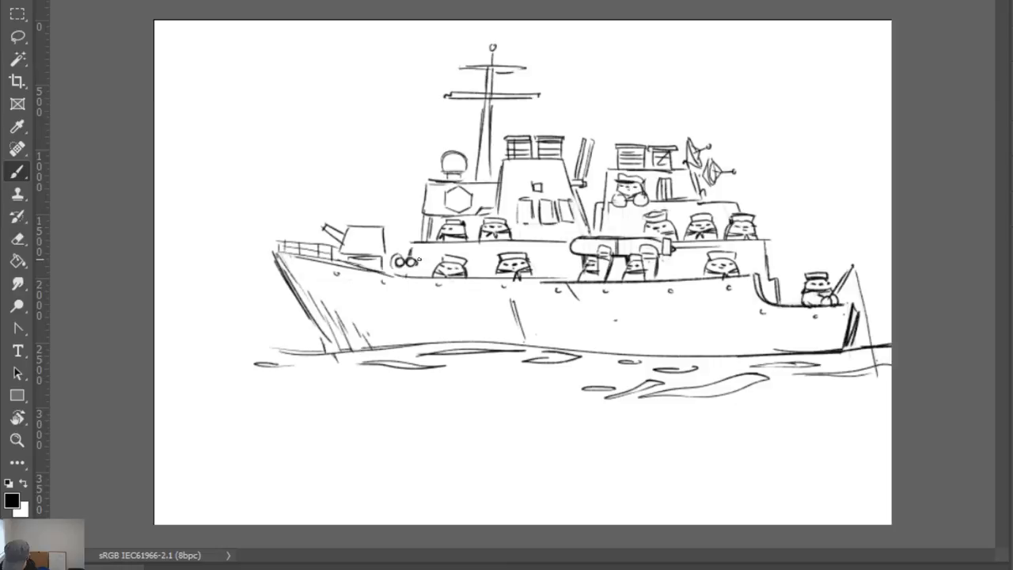
Draw the capped sailor behind the binoculars and darken the lens outlines
key(e)
drag(402, 257, 427, 250)
key(b)
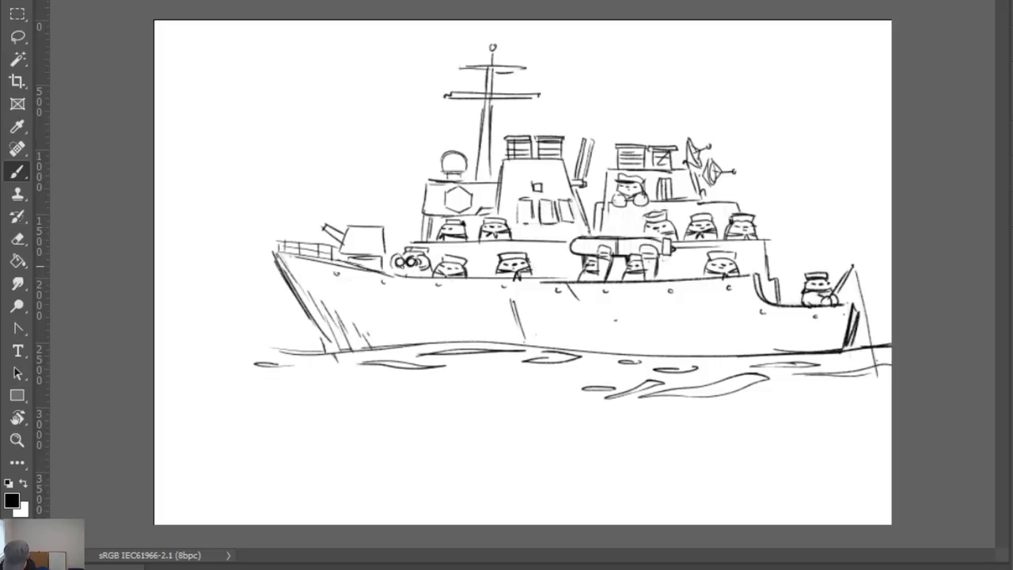
drag(403, 268, 396, 273)
mouse_move(400, 268)
mouse_down()
mouse_move(418, 268)
mouse_move(407, 257)
mouse_up()
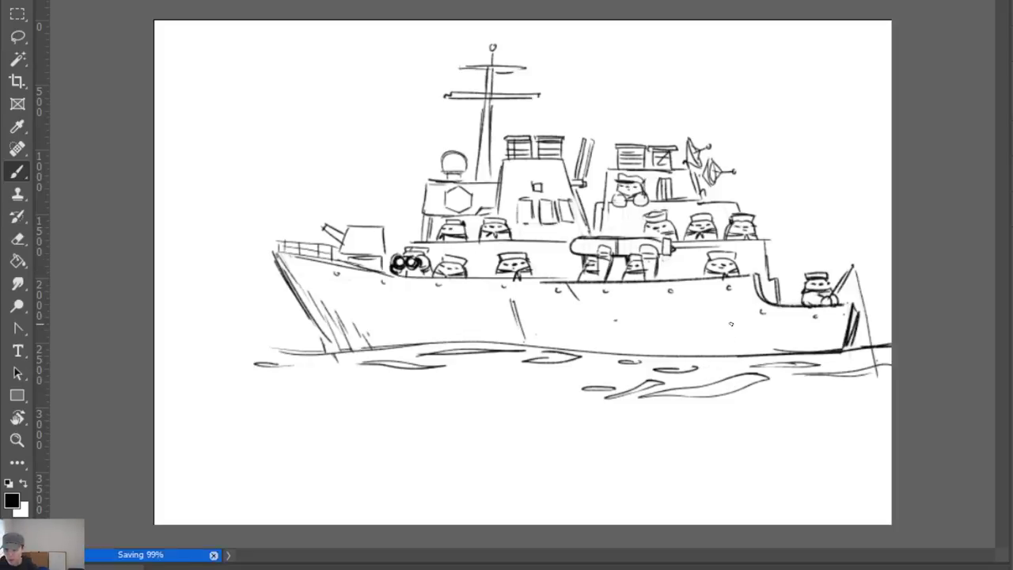
Draw a short line below the stern deck and a long horizontal line along the lower hull, replacing a higher first attempt
drag(784, 309, 831, 316)
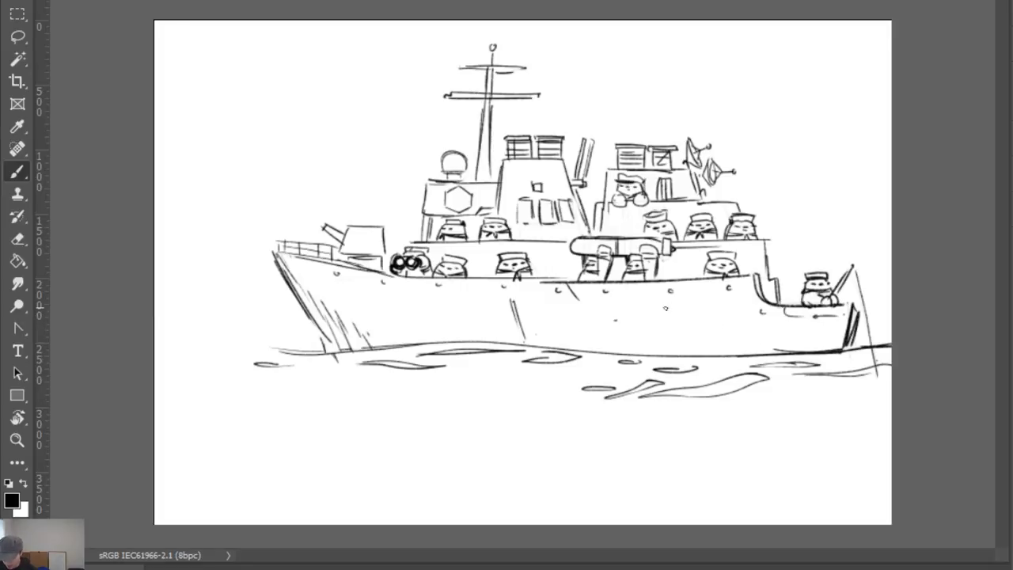
drag(336, 315, 839, 319)
key(ctrl+z)
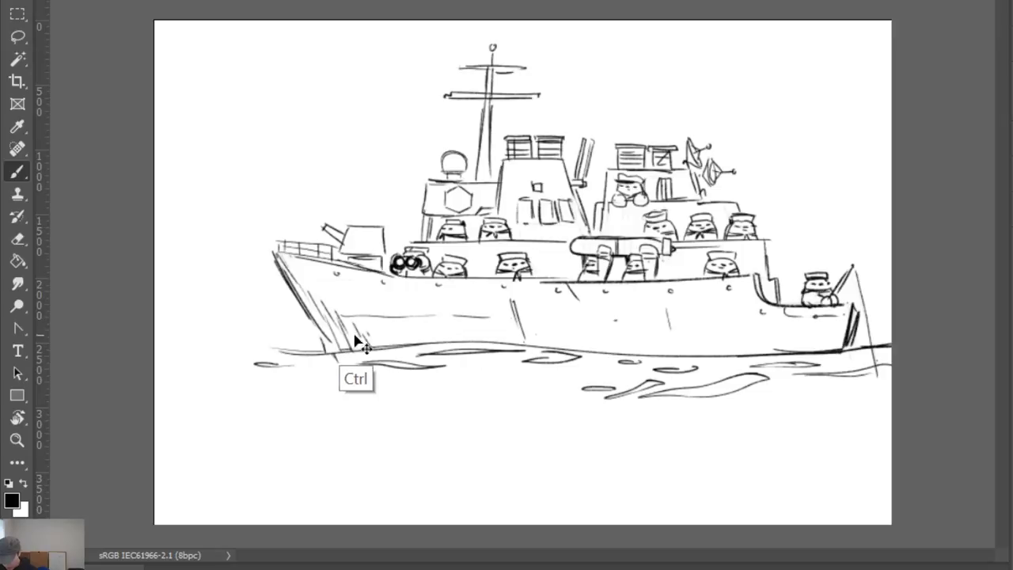
key(ctrl+z)
drag(358, 325, 840, 333)
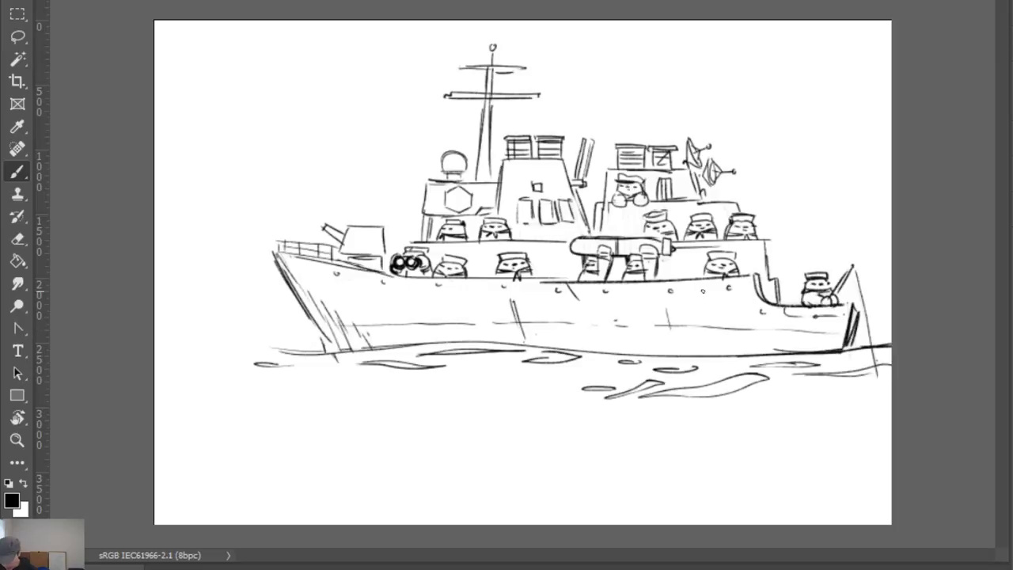
Add thin vertical seam lines to the aft and forward hull, undoing the strokes that miss
drag(656, 285, 679, 356)
key(ctrl+z)
drag(679, 282, 694, 357)
drag(407, 277, 413, 318)
key(ctrl+z)
drag(686, 280, 690, 335)
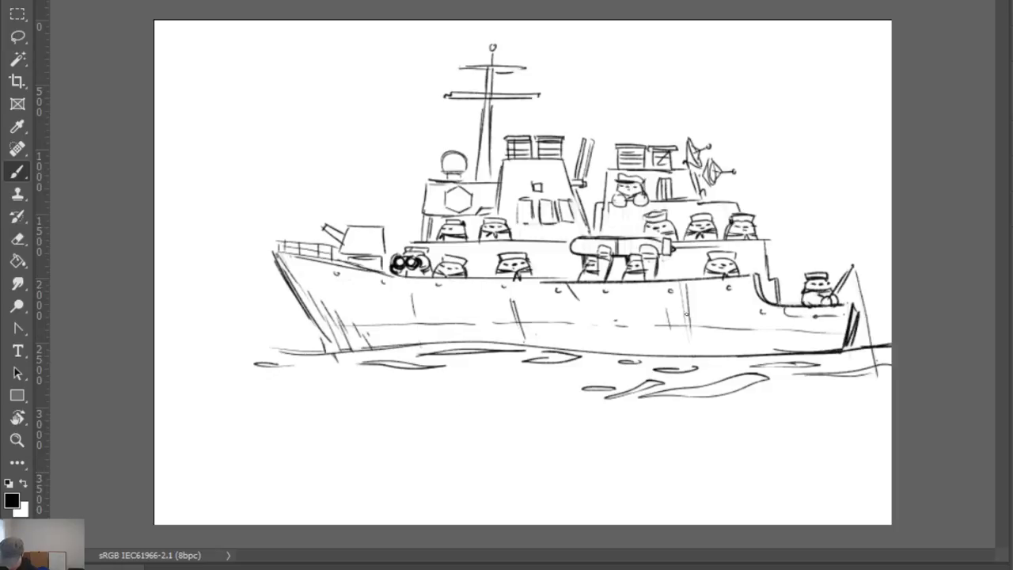
Darken the deck edge and the stepped aft outline, and draw a tall thin antenna on the aft superstructure
mouse_move(274, 252)
mouse_down()
mouse_move(464, 279)
mouse_move(758, 278)
mouse_move(777, 309)
mouse_up()
mouse_move(766, 240)
mouse_down()
mouse_move(779, 309)
mouse_move(772, 267)
mouse_up()
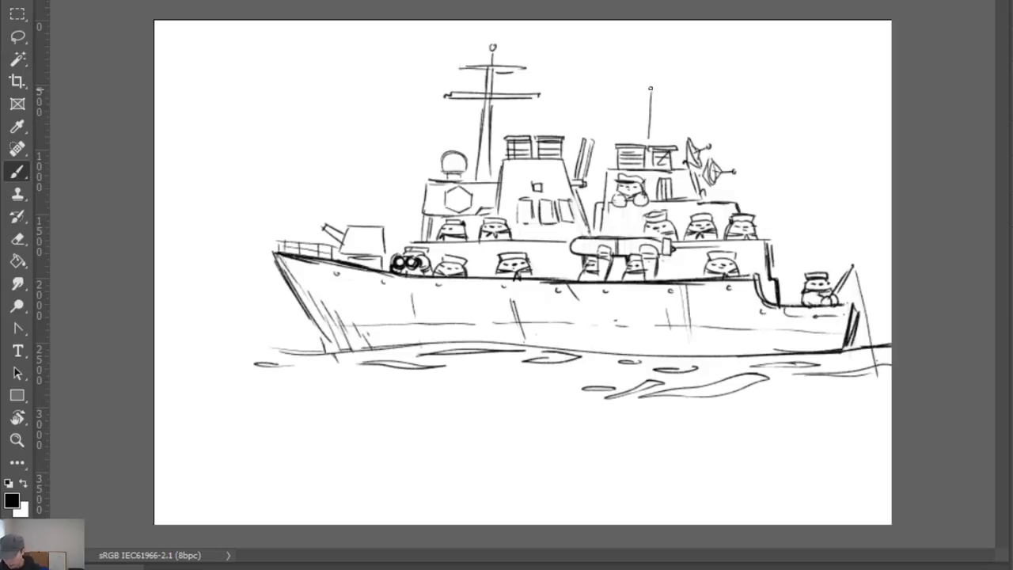
drag(634, 89, 632, 139)
drag(633, 89, 633, 140)
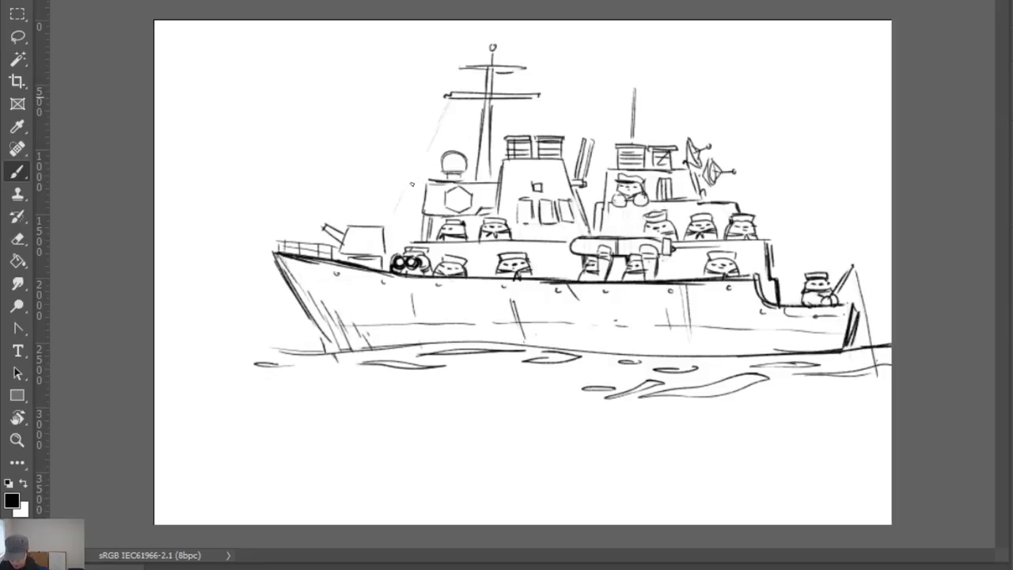
Draw thin rigging lines descending from both crossbars of the mast
mouse_move(449, 99)
mouse_down()
mouse_move(427, 176)
mouse_move(459, 120)
mouse_up()
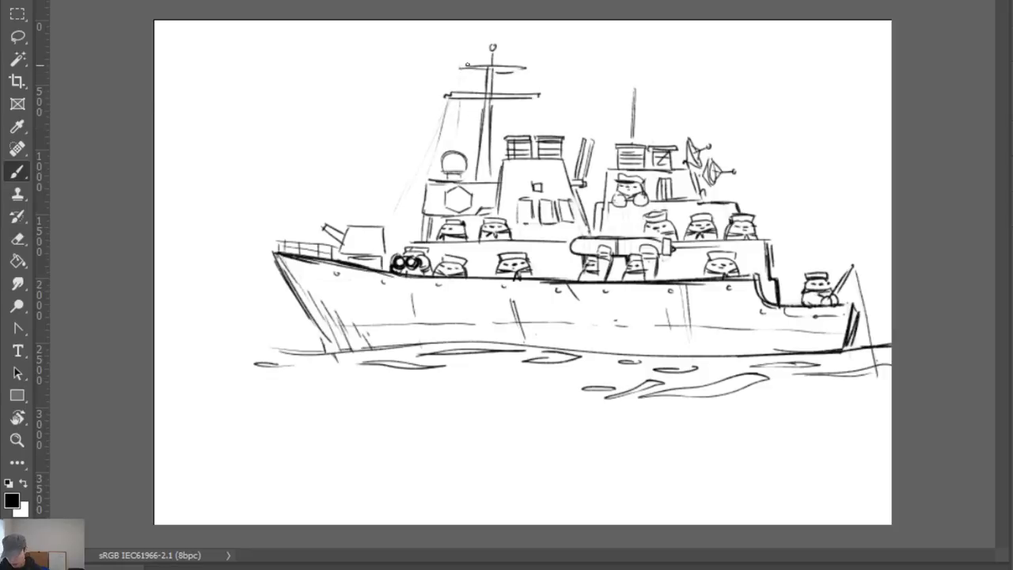
drag(463, 66, 469, 98)
mouse_move(525, 67)
mouse_down()
mouse_move(540, 98)
mouse_move(537, 113)
mouse_move(525, 107)
mouse_move(534, 99)
mouse_move(544, 123)
mouse_up()
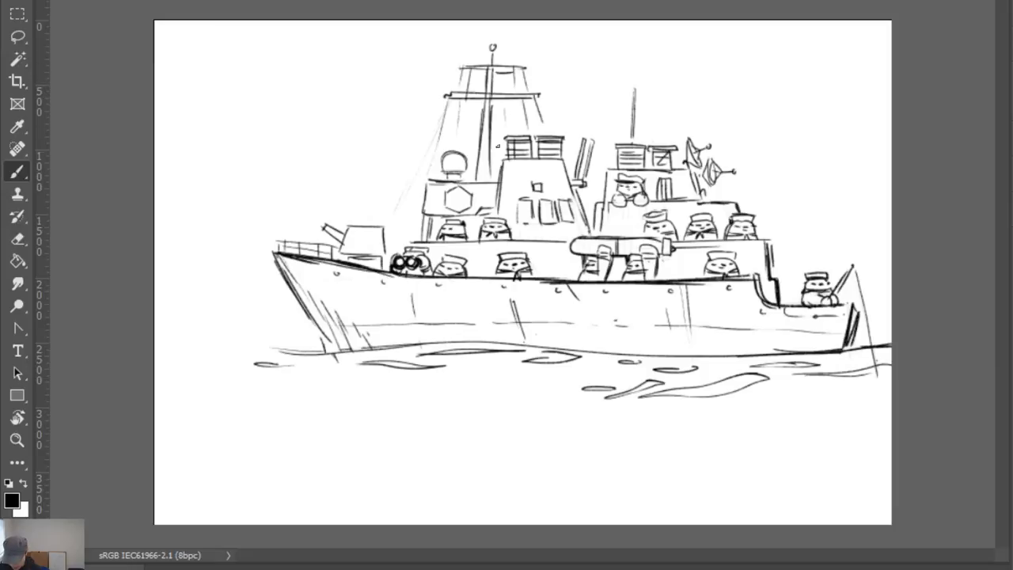
Thicken the mast, add short crosswise bars near its base and small antenna details around its tip
mouse_move(478, 157)
mouse_down()
mouse_move(500, 156)
mouse_move(476, 159)
mouse_move(499, 144)
mouse_move(480, 146)
mouse_move(490, 182)
mouse_move(477, 159)
mouse_move(493, 153)
mouse_up()
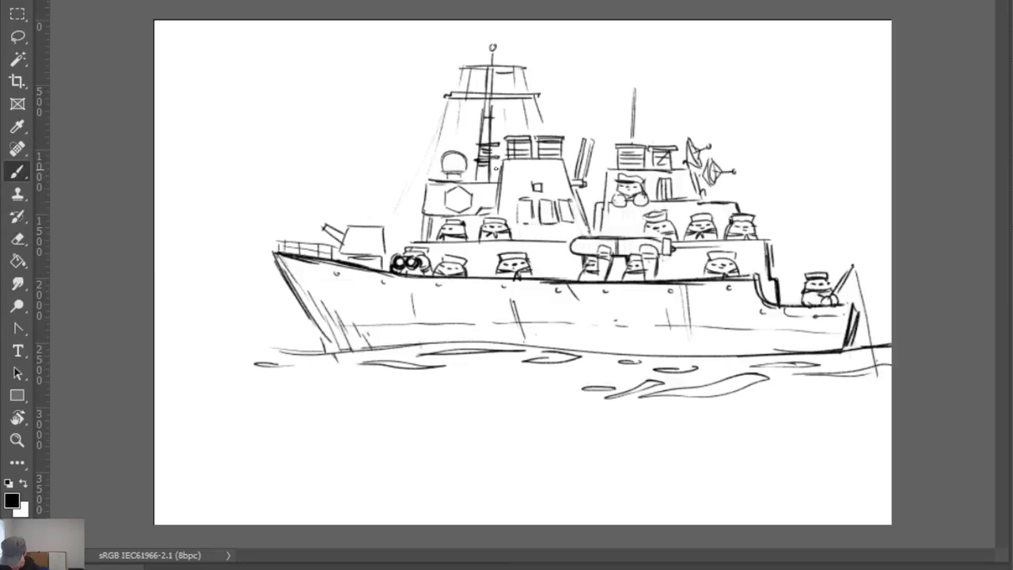
drag(494, 111, 493, 186)
key(ctrl+z)
drag(491, 93, 491, 143)
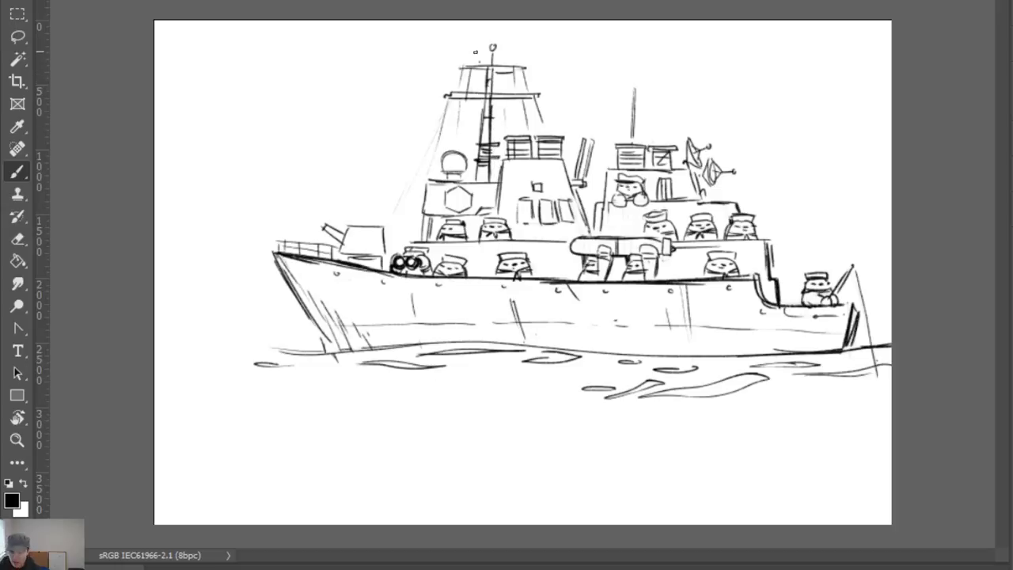
mouse_move(476, 52)
mouse_down()
mouse_move(476, 63)
mouse_move(501, 42)
mouse_up()
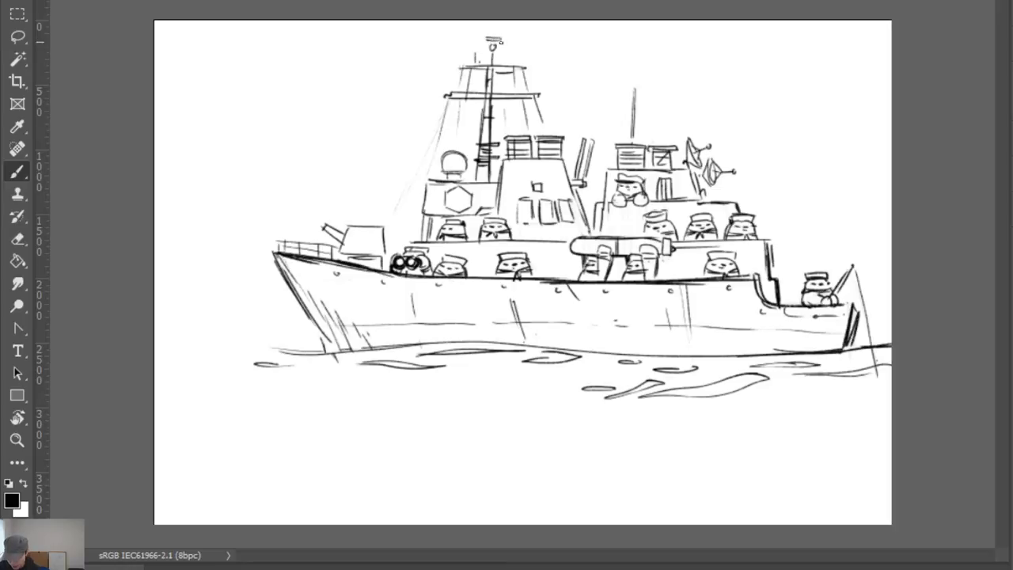
Move the whole ship drawing down and slightly to the left on the canvas
key(v)
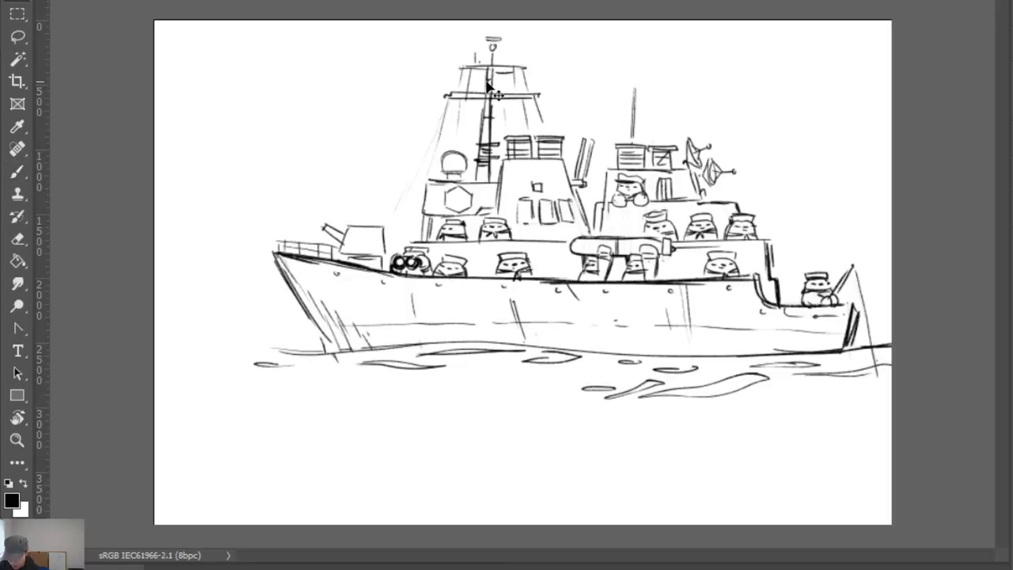
drag(488, 87, 460, 133)
key(b)
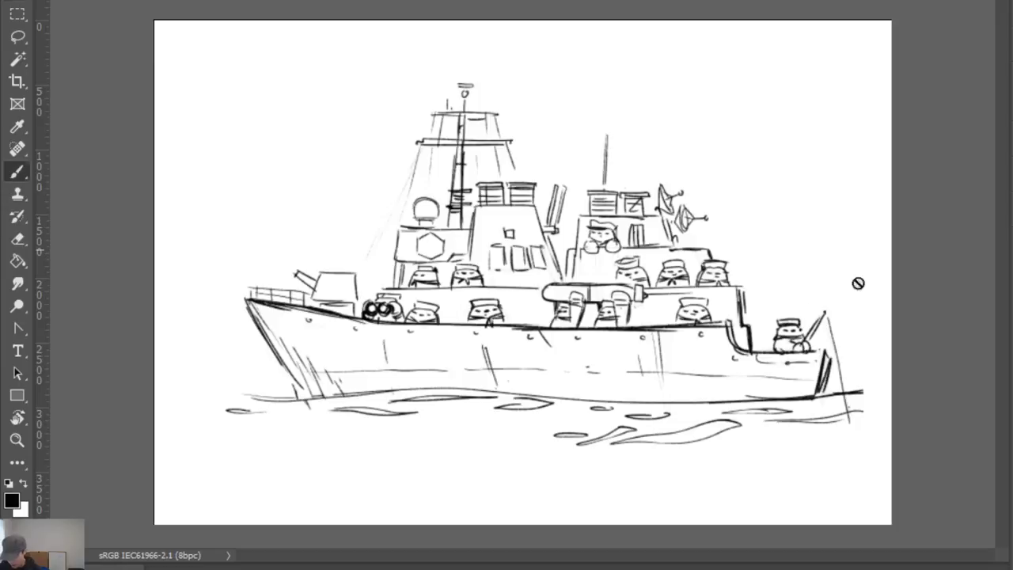
key(v)
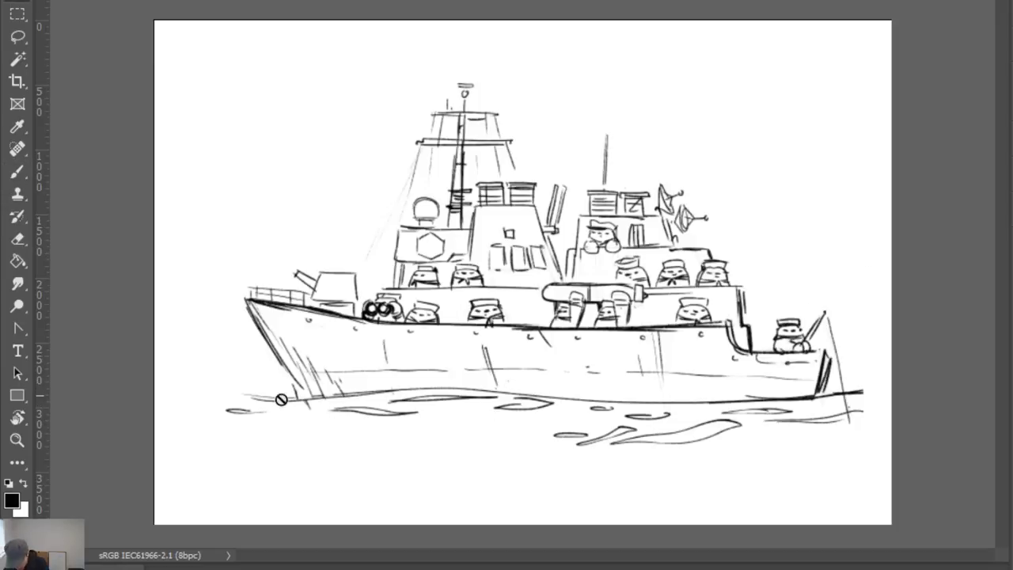
key(b)
key(v)
key(b)
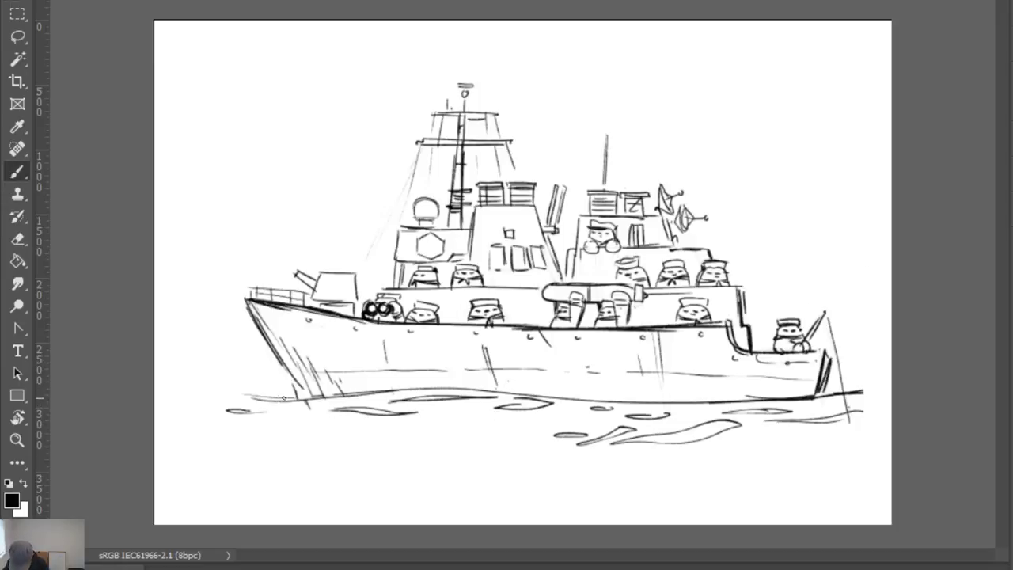
Draw a pointed bow splash at the waterline with a few flying droplets in front of it
mouse_move(283, 399)
mouse_down()
mouse_move(274, 384)
mouse_move(301, 363)
mouse_move(309, 401)
mouse_up()
drag(258, 375, 257, 376)
drag(264, 377, 263, 378)
Thicken the waterline along the whole hull from bow to stern
drag(322, 398, 561, 391)
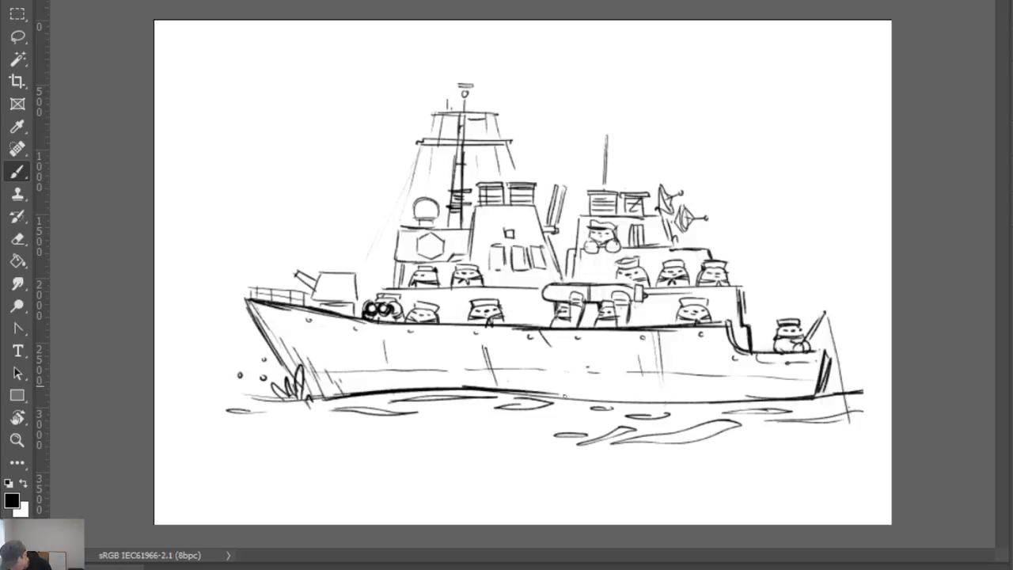
drag(497, 391, 723, 405)
drag(648, 400, 863, 391)
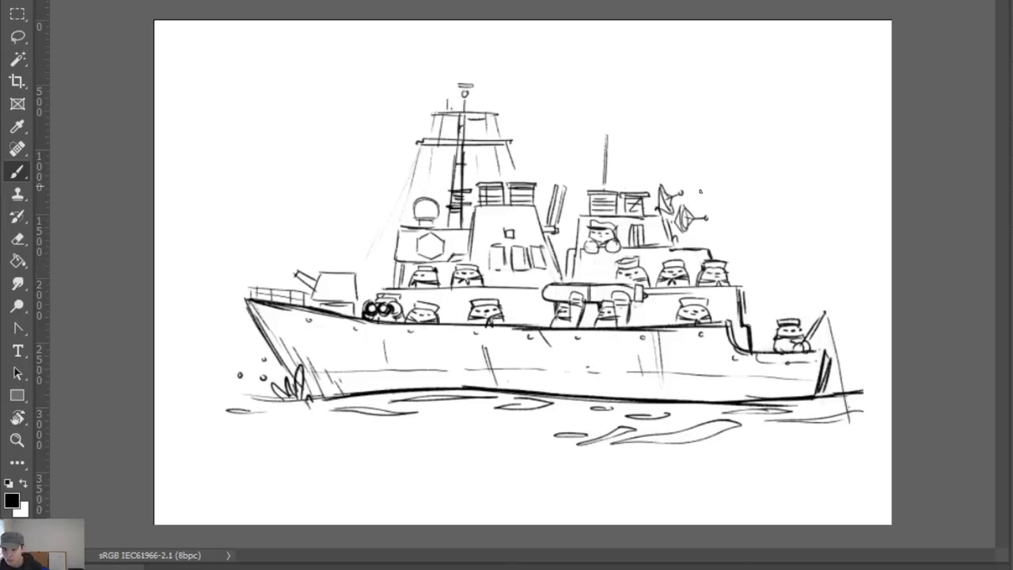
Add a small window to the aft superstructure and shade the three bridge windows with vertical strokes
mouse_move(583, 260)
mouse_down()
mouse_move(584, 277)
mouse_move(589, 261)
mouse_up()
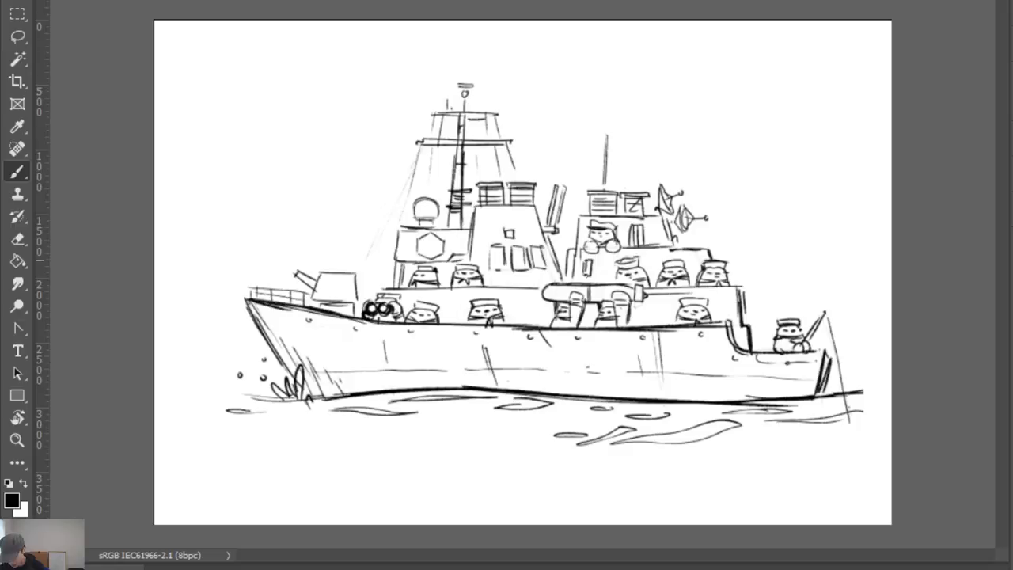
mouse_move(491, 245)
mouse_down()
mouse_move(492, 271)
mouse_move(498, 255)
mouse_move(519, 255)
mouse_move(516, 235)
mouse_move(539, 267)
mouse_up()
drag(545, 267, 545, 245)
drag(494, 270, 505, 271)
mouse_move(504, 252)
mouse_down()
mouse_move(538, 258)
mouse_move(527, 243)
mouse_move(535, 267)
mouse_up()
key(e)
key(b)
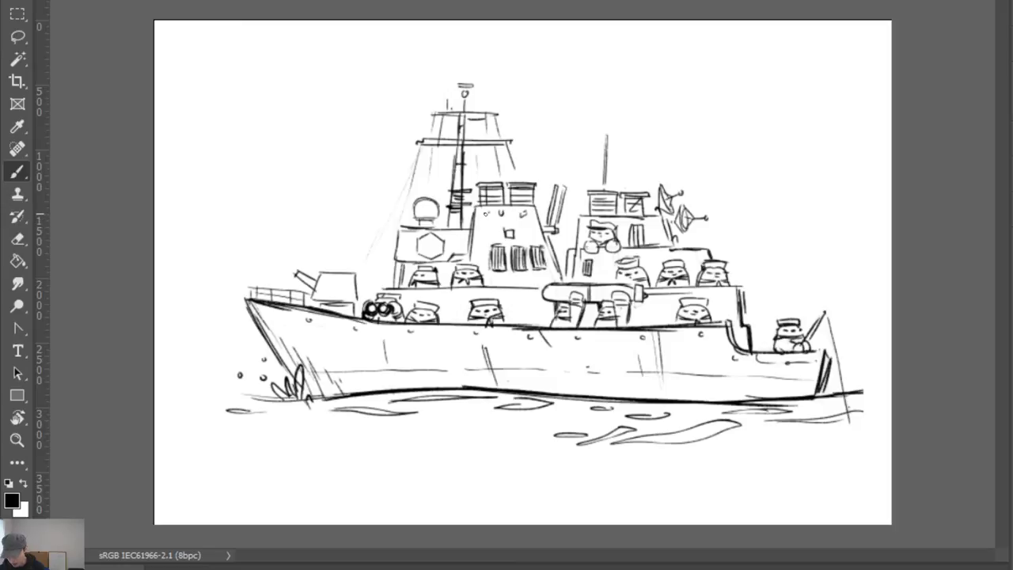
Darken the slanted rear edge of the bridge with heavier strokes, undoing the strokes that miss
mouse_move(568, 283)
mouse_down()
mouse_move(565, 245)
mouse_move(554, 254)
mouse_move(573, 239)
mouse_move(557, 267)
mouse_up()
key(ctrl+z)
key(ctrl+z)
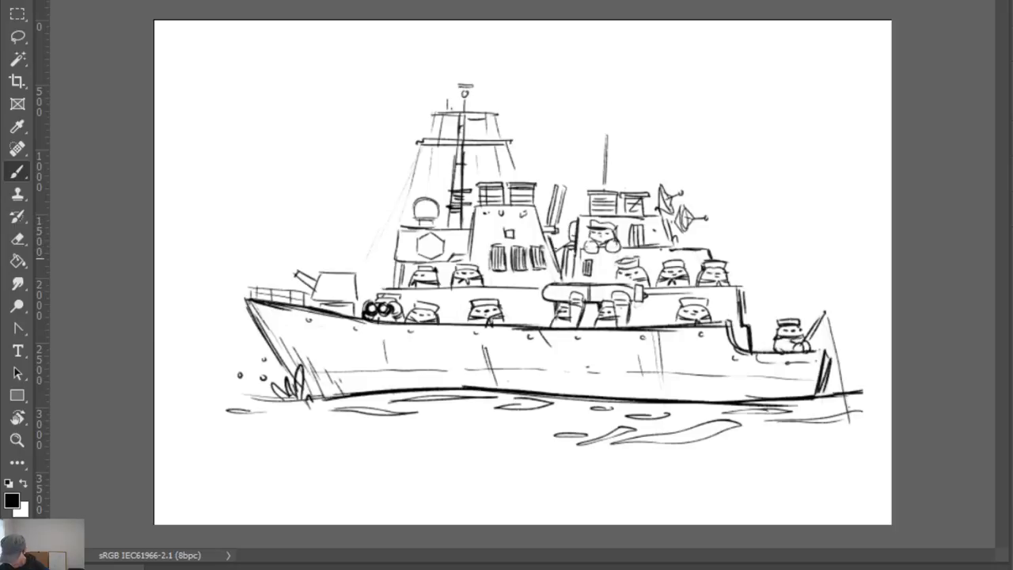
drag(539, 210, 559, 264)
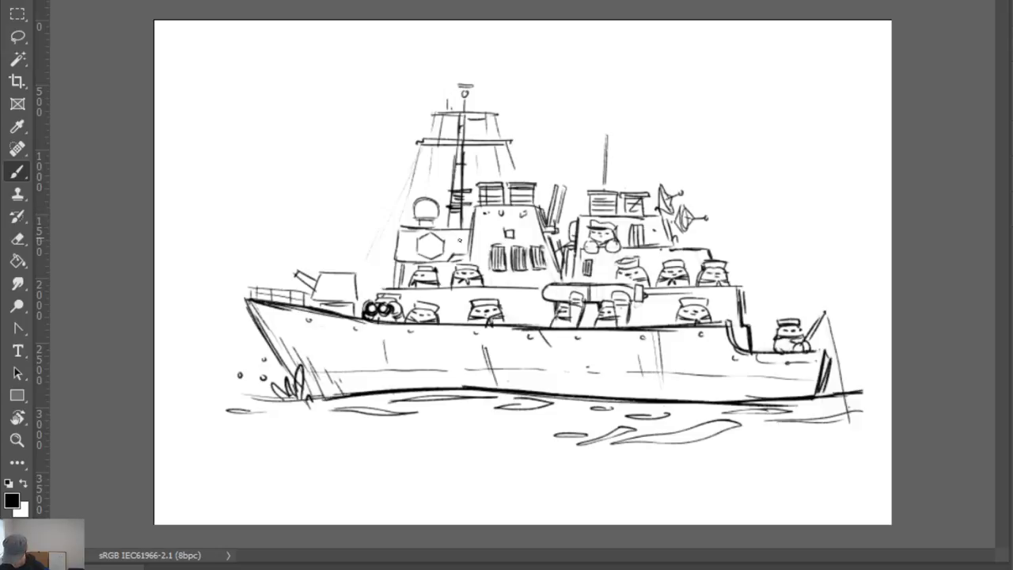
Add small rivet marks around the hexagon panel and extend the forward superstructure's front edge and deck line
mouse_move(469, 232)
mouse_down()
mouse_move(465, 250)
mouse_move(440, 259)
mouse_up()
mouse_move(433, 261)
mouse_down()
mouse_move(391, 263)
mouse_move(386, 289)
mouse_move(377, 286)
mouse_up()
key(e)
key(b)
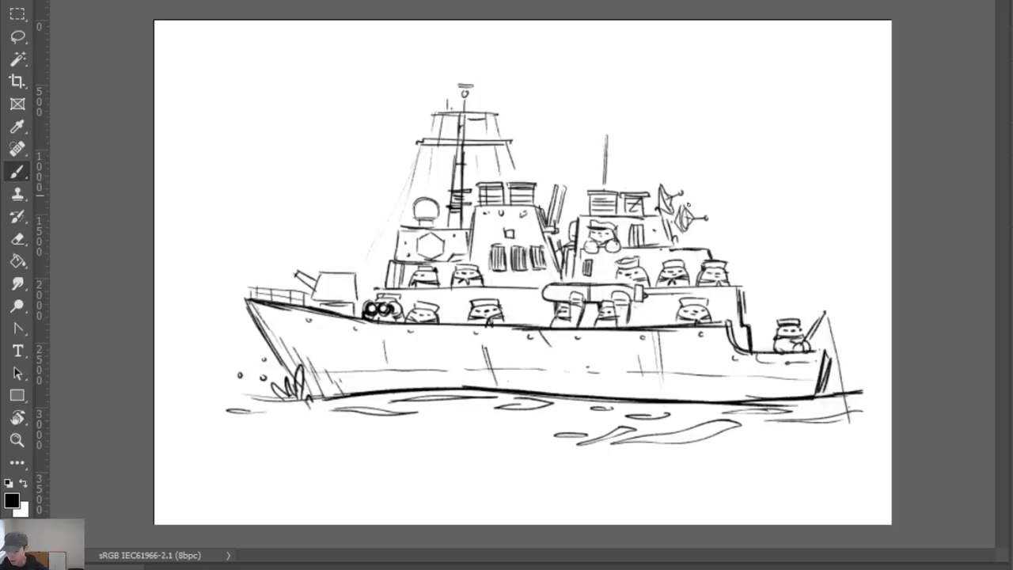
Erase the heavy part of the ledge line on the aft superstructure and save the document
key(e)
mouse_move(661, 248)
mouse_down()
mouse_move(701, 252)
mouse_move(679, 250)
mouse_move(691, 248)
mouse_up()
key(b)
key(ctrl+s)
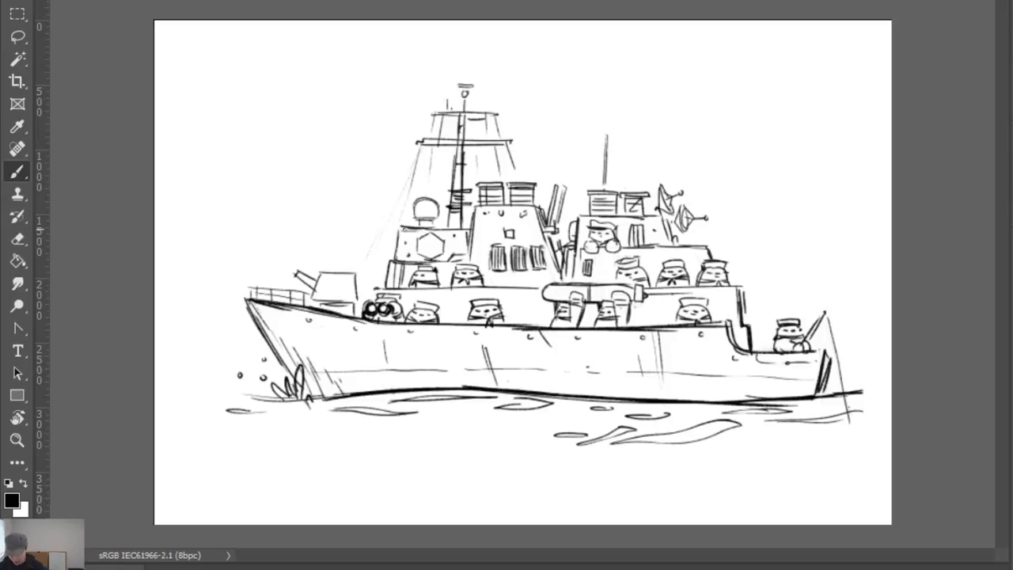
Darken the radar dome and the front edge of the block below it, and add a small square panel beside the hexagon
drag(403, 229, 400, 260)
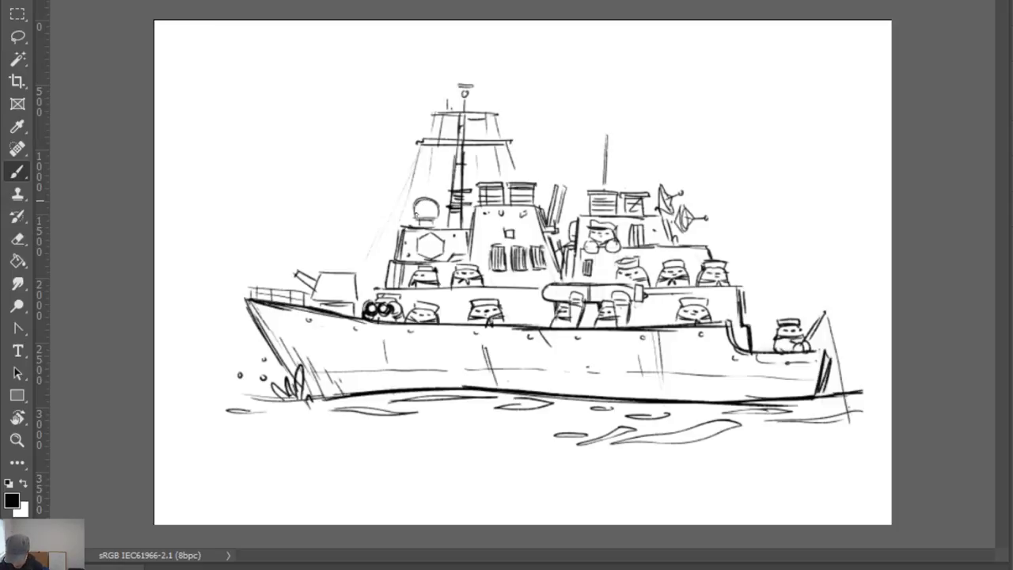
mouse_move(417, 214)
mouse_down()
mouse_move(417, 202)
mouse_move(433, 225)
mouse_move(477, 226)
mouse_move(465, 255)
mouse_up()
mouse_move(453, 255)
mouse_down()
mouse_move(472, 250)
mouse_move(466, 261)
mouse_move(416, 253)
mouse_move(445, 254)
mouse_move(433, 257)
mouse_move(446, 239)
mouse_move(432, 261)
mouse_up()
Retouch the hexagon panel and nearby lines of the forward superstructure by alternately erasing and redrawing small parts
key(e)
key(b)
key(e)
key(b)
key(e)
key(b)
key(e)
key(b)
key(e)
key(b)
key(e)
key(b)
key(e)
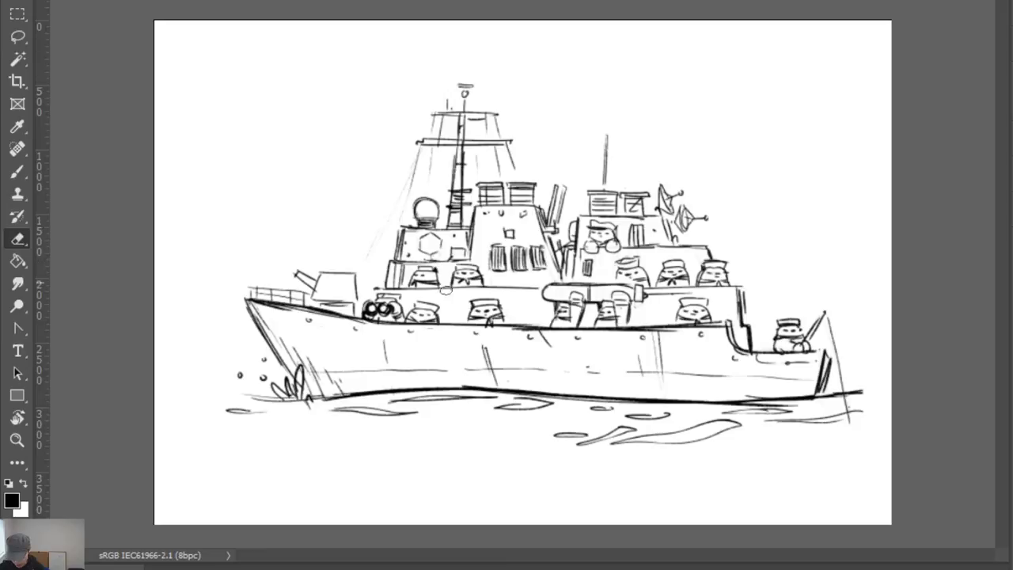
Draw small hatched vent panels below the bridge windows and beside the front torpedo carrier, undoing the first strokes
key(b)
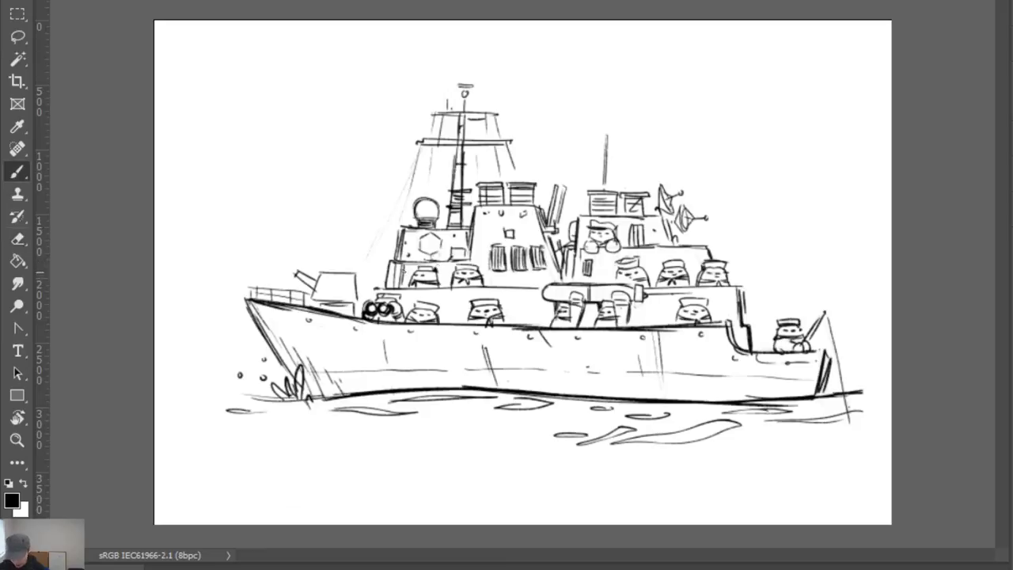
mouse_move(507, 280)
mouse_down()
mouse_move(535, 280)
mouse_move(524, 285)
mouse_up()
mouse_move(517, 324)
mouse_down()
mouse_move(517, 312)
mouse_move(550, 311)
mouse_move(523, 319)
mouse_move(591, 325)
mouse_move(536, 324)
mouse_up()
key(ctrl+z)
key(ctrl+z)
key(ctrl+z)
key(e)
key(b)
key(e)
key(b)
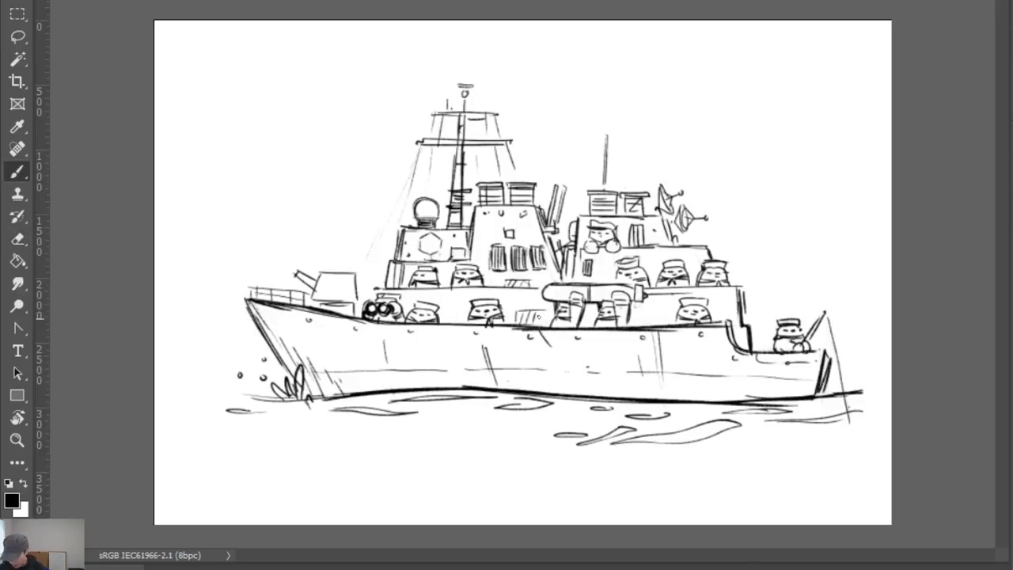
Touch up the area beside the rear torpedo carrier and partly erase the vertical seam lines on the aft hull
mouse_move(648, 312)
mouse_down()
mouse_move(669, 313)
mouse_move(644, 315)
mouse_up()
key(e)
key(b)
key(e)
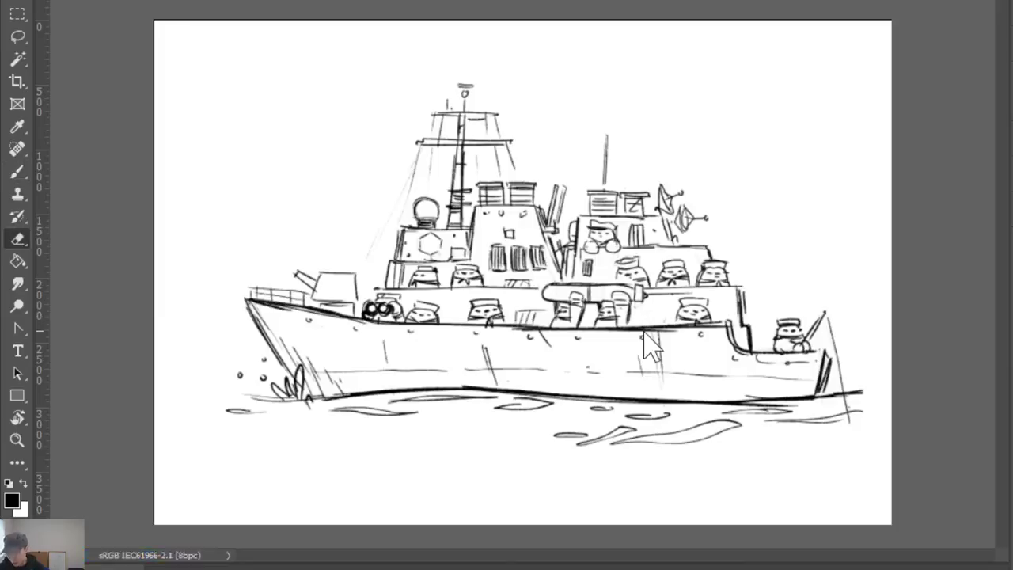